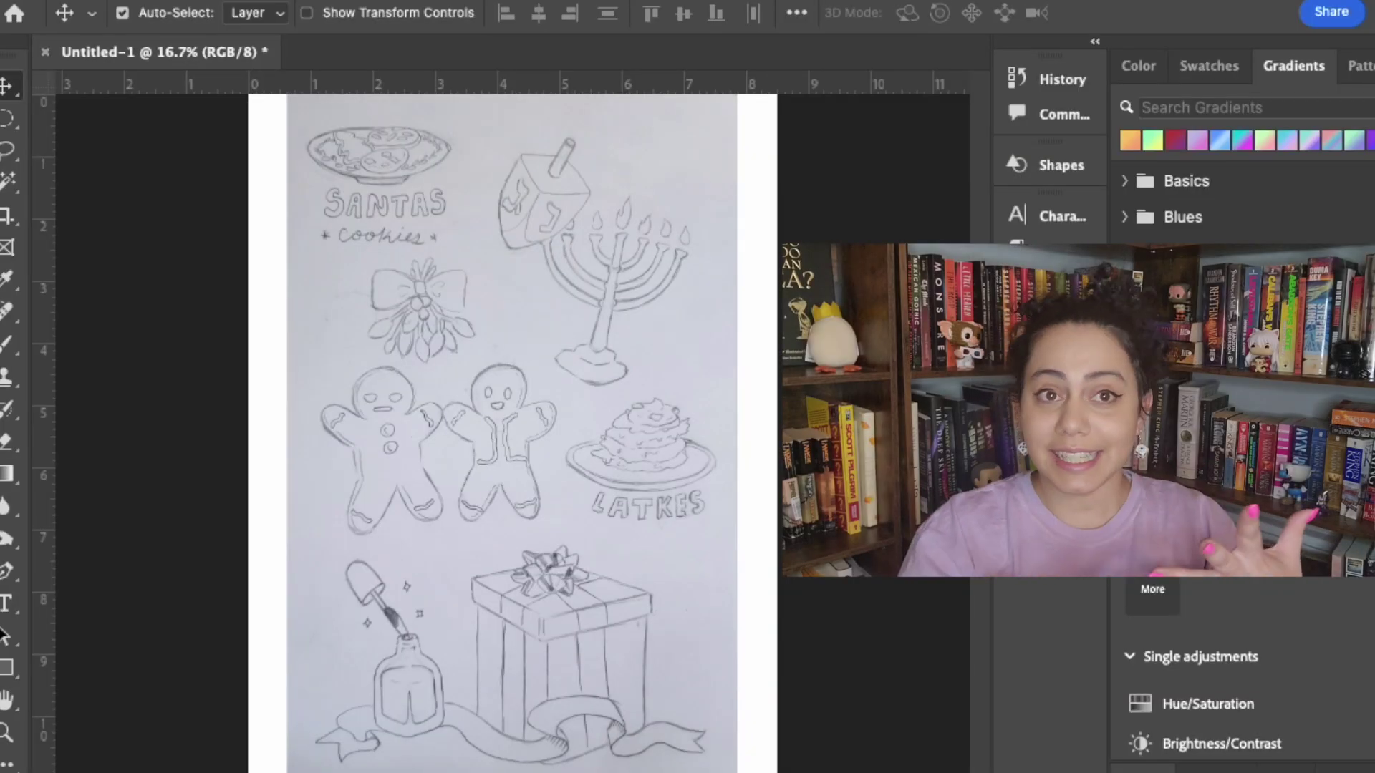
- Activate the Brush tool and choose the Hard Round Pressure Size brush at 6 px
{"action": "left_click", "coordinate": [6, 413]}
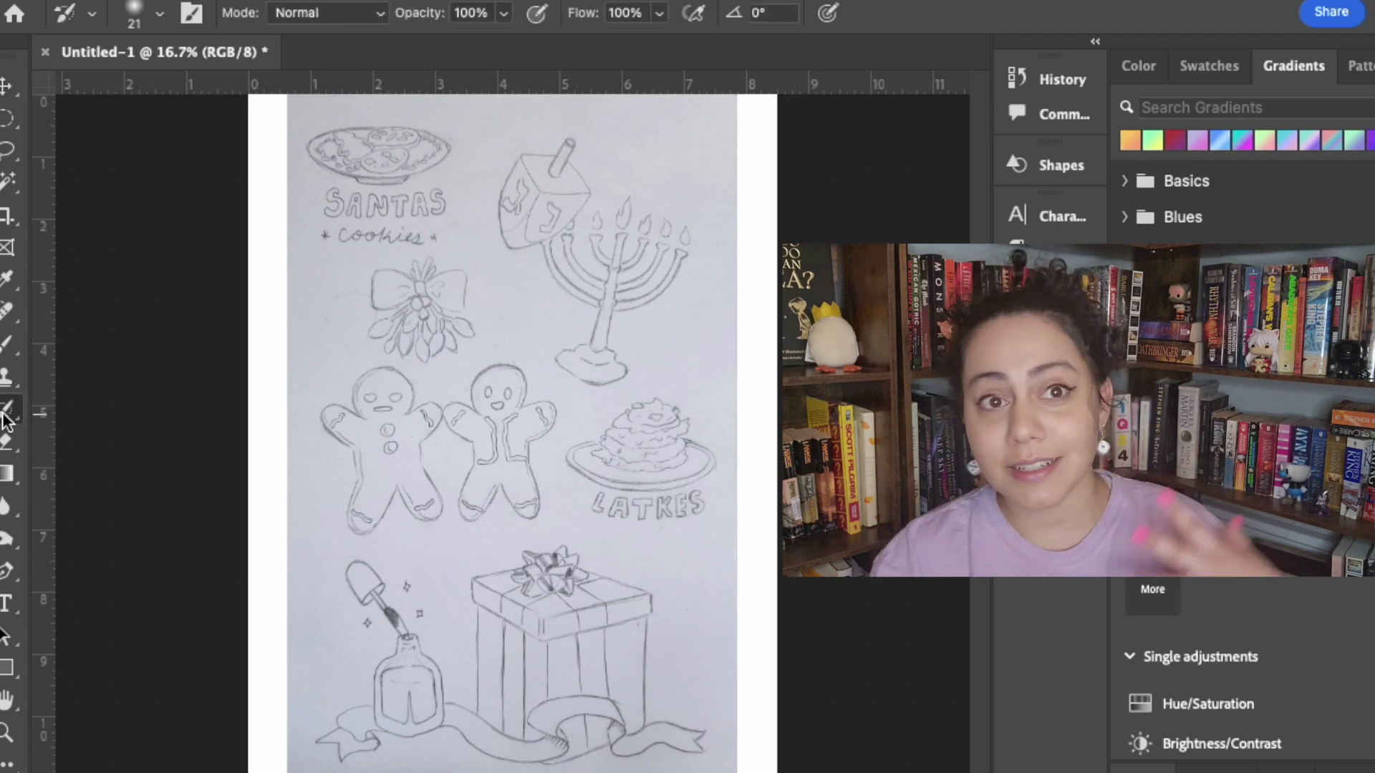
{"action": "left_click", "coordinate": [7, 345]}
{"action": "key", "text": "super+plus"}
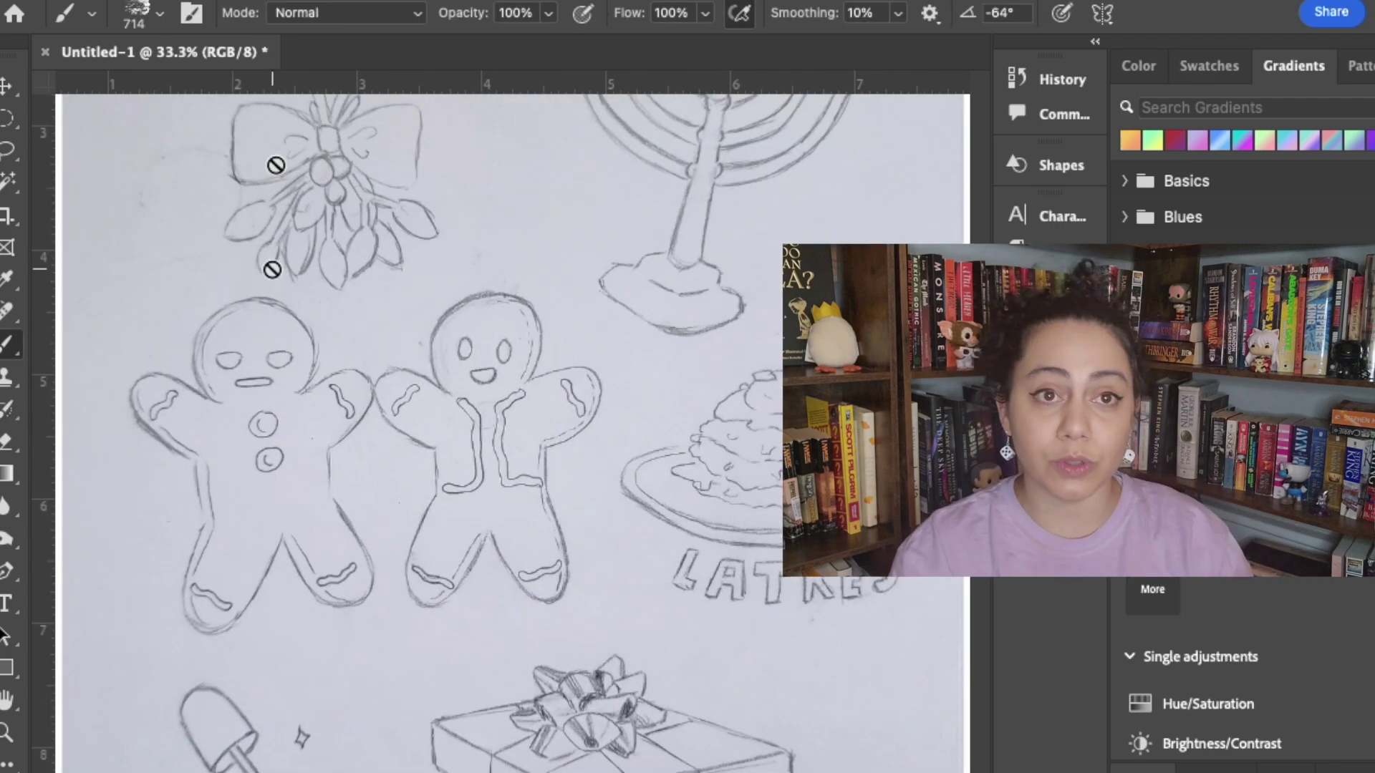
{"action": "scroll", "coordinate": [272, 166], "scroll_direction": "up", "scroll_amount": 2}
{"action": "scroll", "coordinate": [272, 165], "scroll_direction": "down", "scroll_amount": 3}
{"action": "left_click", "coordinate": [91, 16]}
{"action": "left_click", "coordinate": [159, 14]}
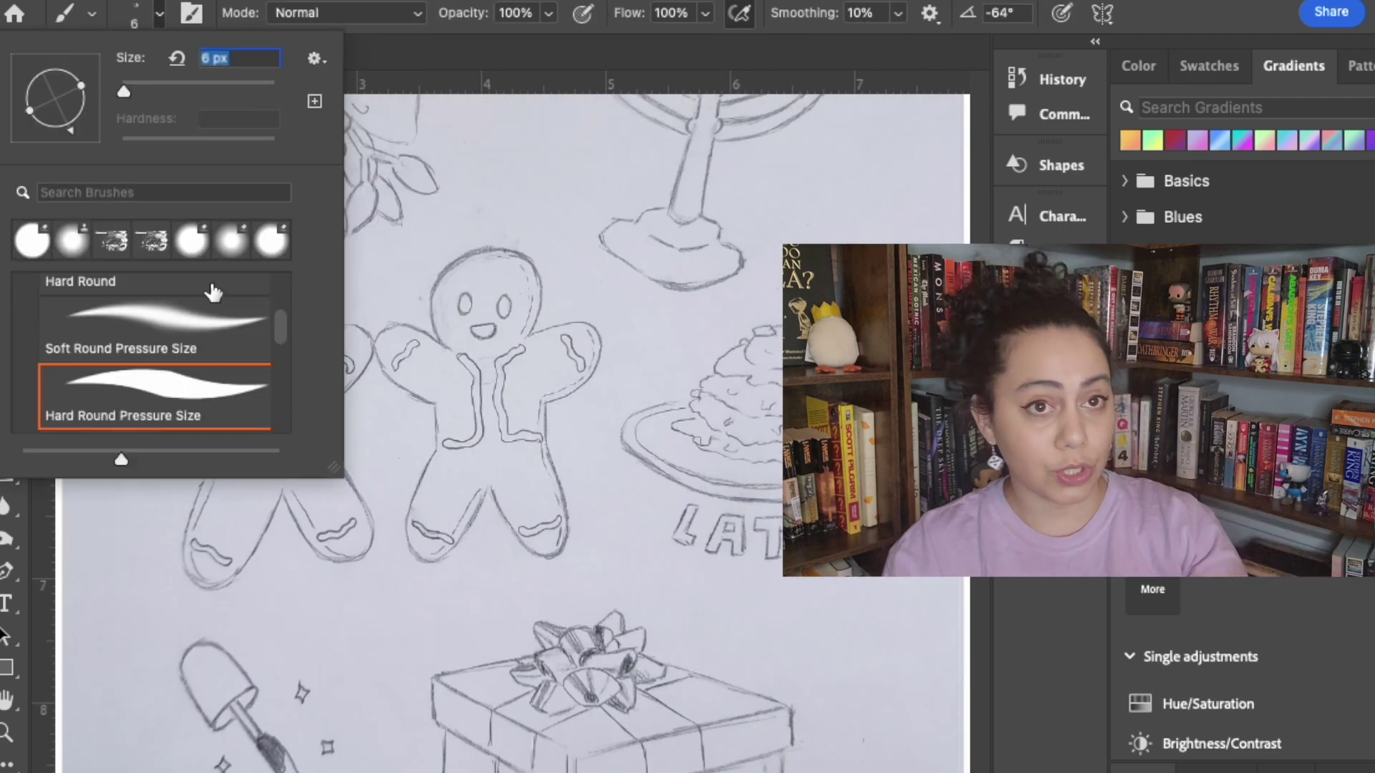
{"action": "left_click", "coordinate": [212, 397]}
{"action": "left_click", "coordinate": [527, 384]}
{"action": "key", "text": "Return"}
- Add a new layer above the sketch photo and name it "outlines"
{"action": "left_click", "coordinate": [1140, 767]}
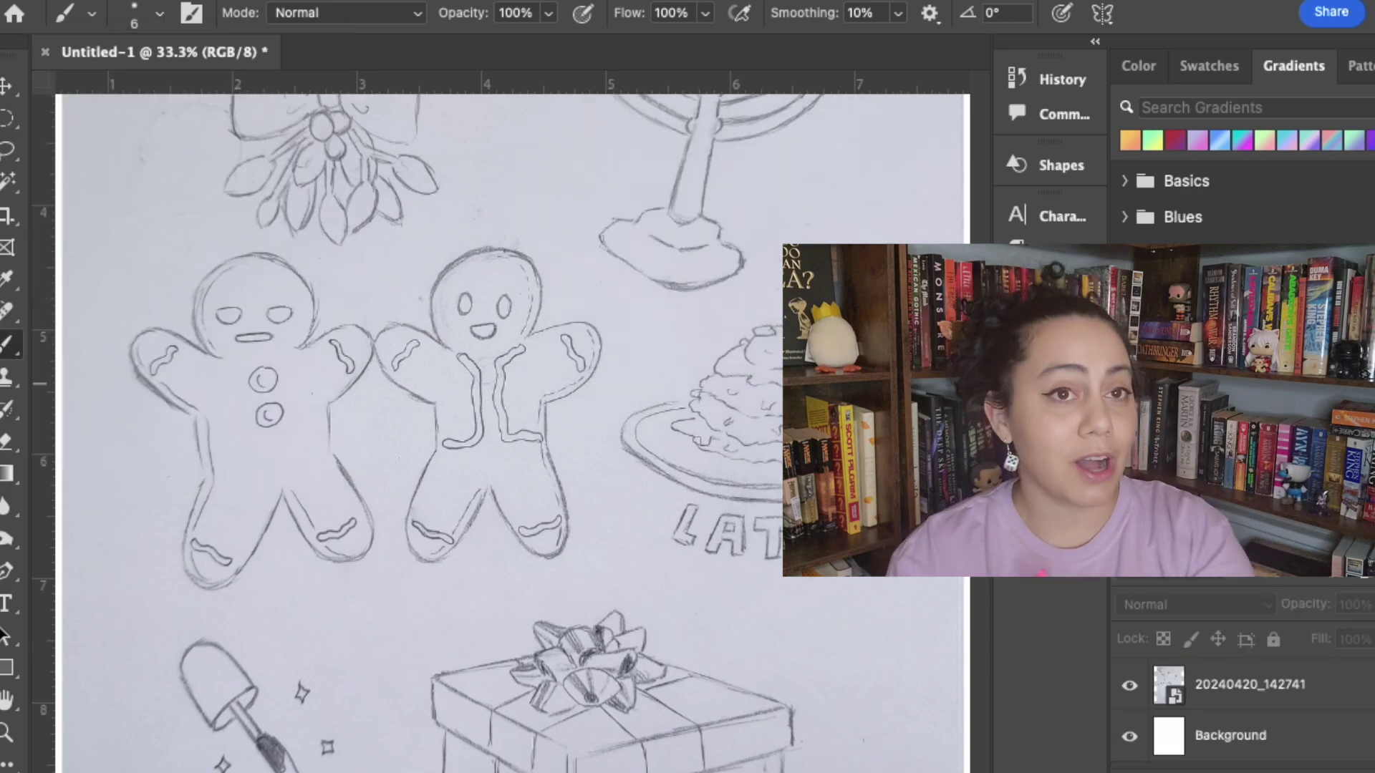
{"action": "key", "text": "alt+shift+super+n"}
{"action": "double_click", "coordinate": [1232, 689]}
{"action": "type", "text": "outlines"}
{"action": "key", "text": "Return"}
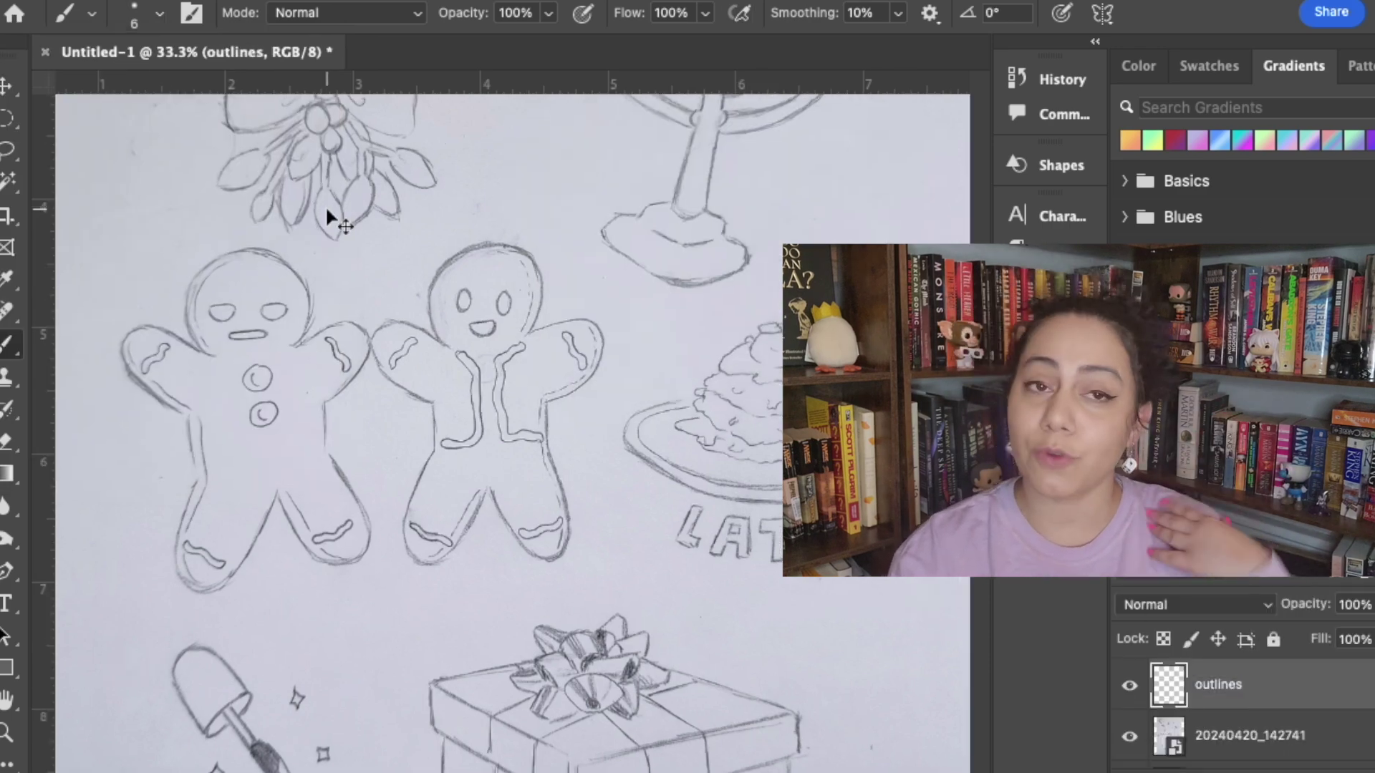
- Display the foreground colour controls to check the inking colour
{"action": "key", "text": "super+plus"}
{"action": "scroll", "coordinate": [327, 210], "scroll_direction": "up", "scroll_amount": 2}
{"action": "scroll", "coordinate": [327, 210], "scroll_direction": "right", "scroll_amount": 1}
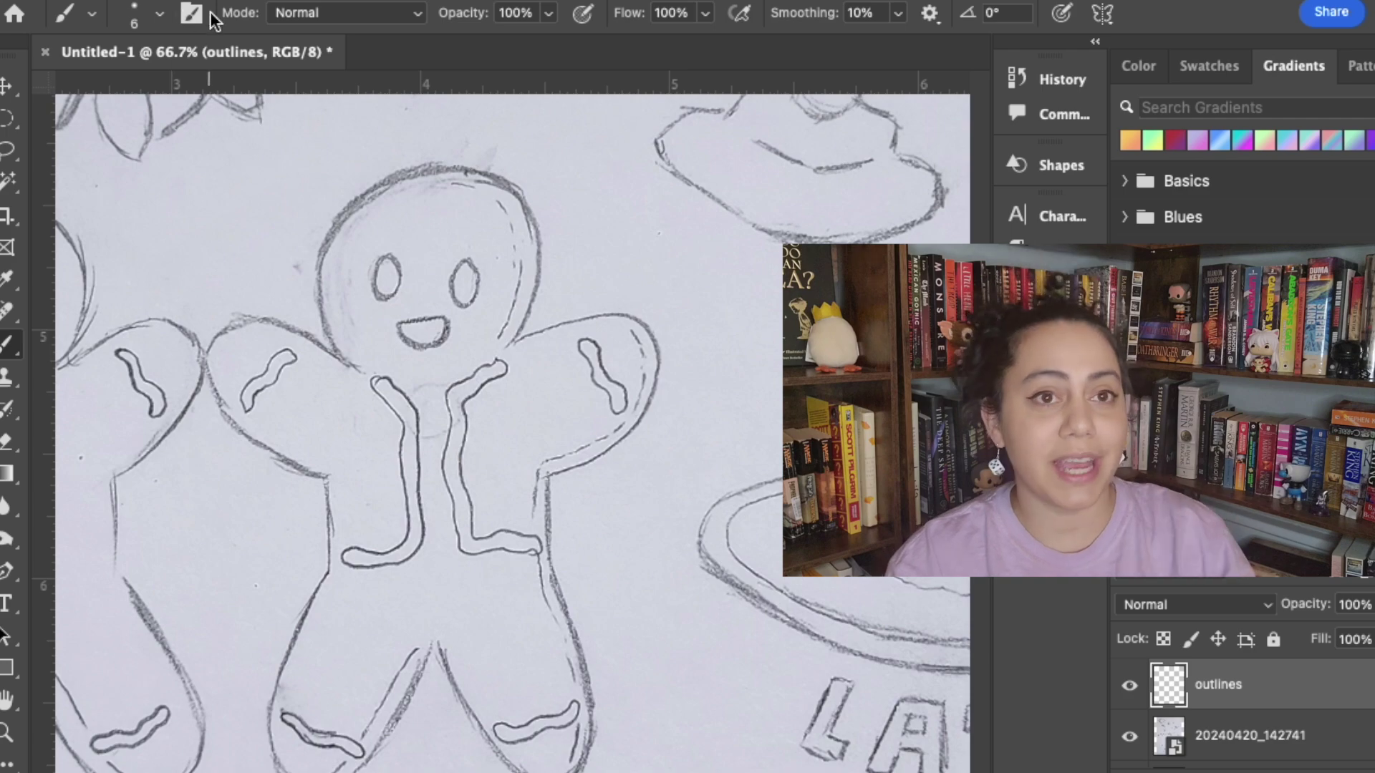
{"action": "left_click", "coordinate": [8, 763]}
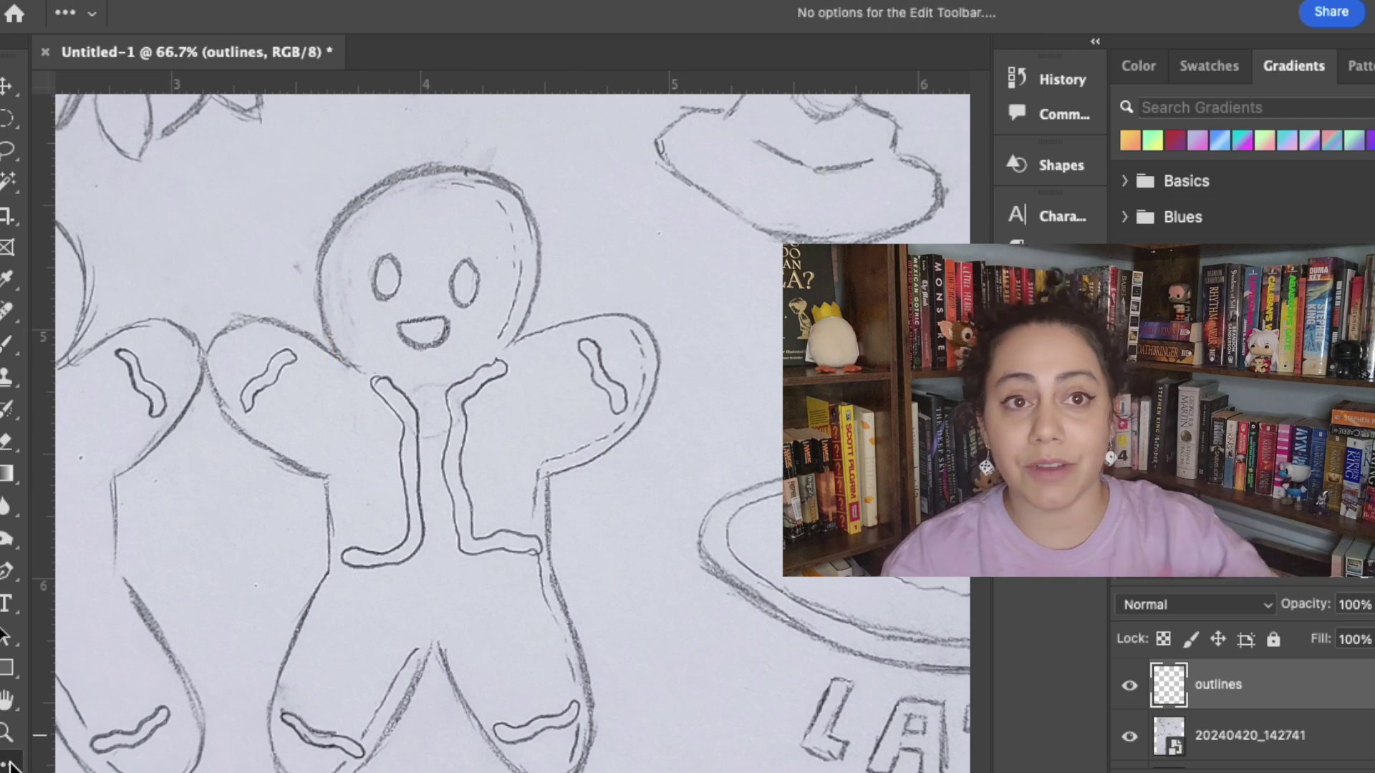
{"action": "scroll", "coordinate": [419, 433], "scroll_direction": "up", "scroll_amount": 2}
{"action": "key", "text": "F6"}
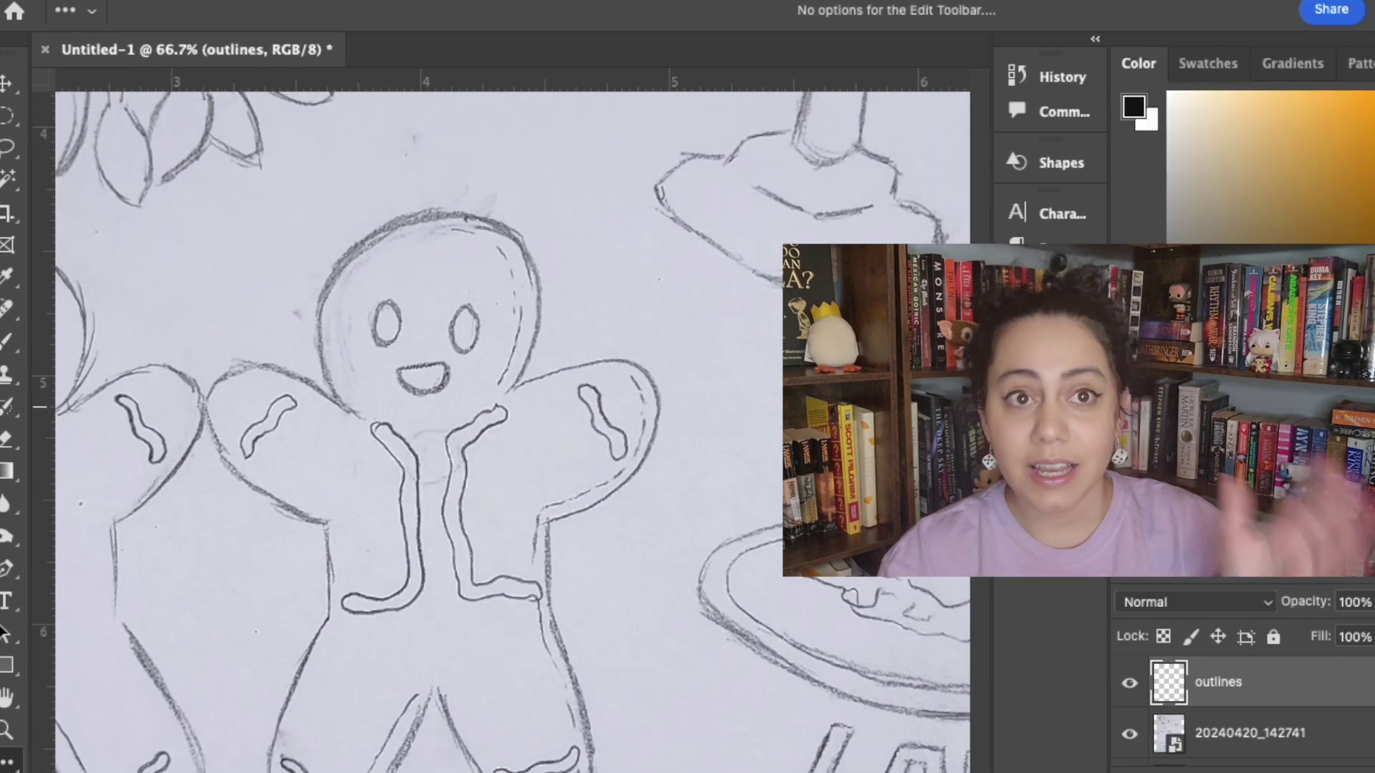
- Trace the head outline of the smiling gingerbread figure in black with a 20 px brush
{"action": "left_click", "coordinate": [5, 346]}
{"action": "key", "text": "super+plus"}
{"action": "key", "text": "super+plus"}
{"action": "scroll", "coordinate": [343, 285], "scroll_direction": "up", "scroll_amount": 5}
{"action": "scroll", "coordinate": [344, 286], "scroll_direction": "left", "scroll_amount": 3}
{"action": "left_click", "coordinate": [159, 12]}
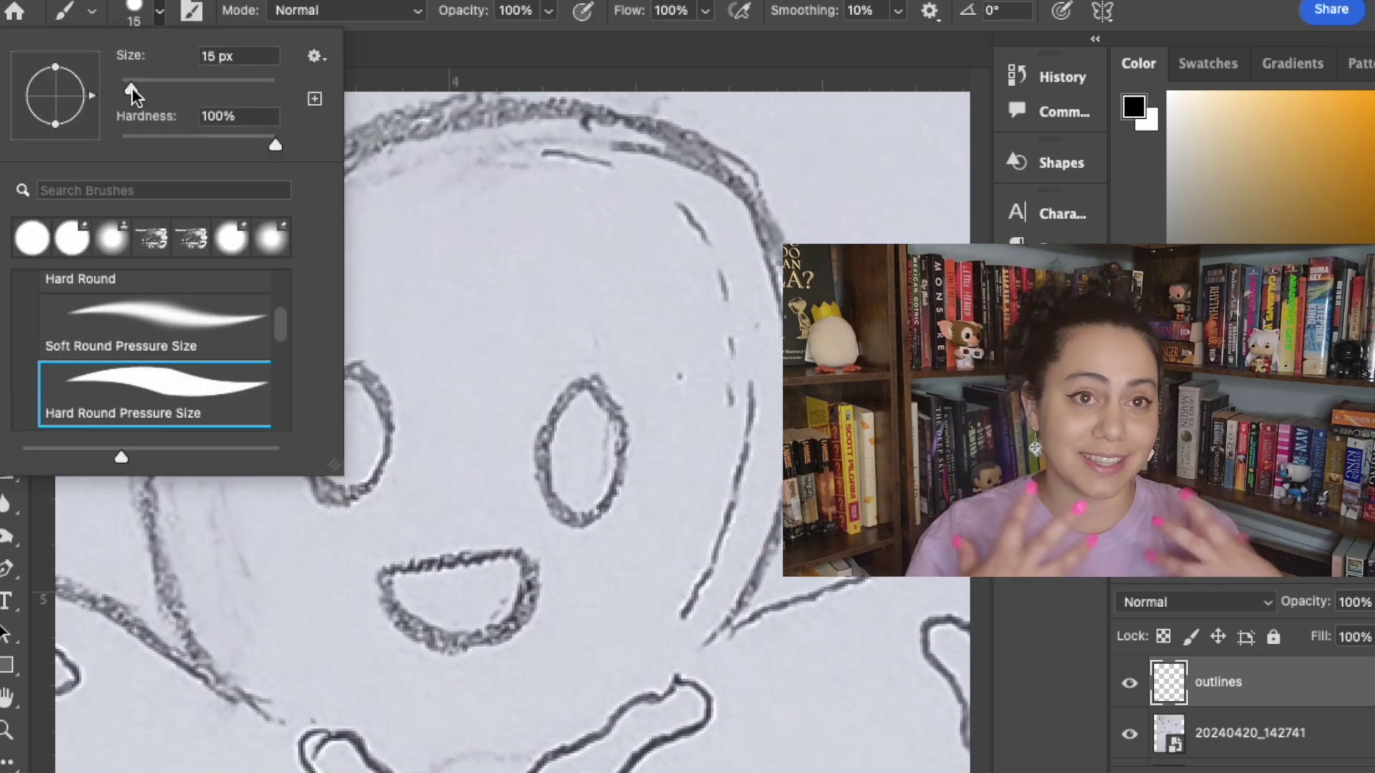
{"action": "left_click_drag", "start_coordinate": [132, 91], "coordinate": [136, 90]}
{"action": "left_click_drag", "start_coordinate": [204, 662], "coordinate": [147, 558]}
{"action": "left_click_drag", "start_coordinate": [481, 109], "coordinate": [184, 235]}
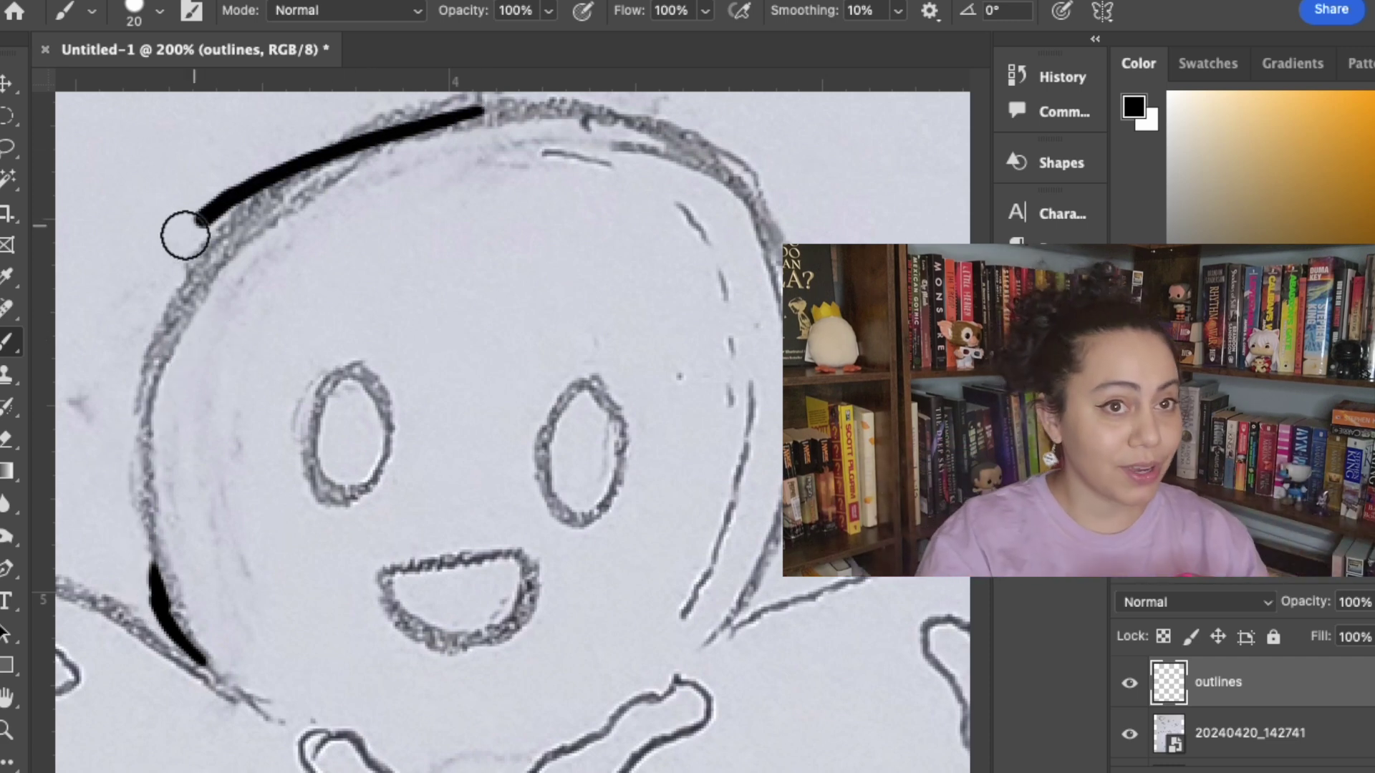
{"action": "key", "text": "ctrl+z"}
{"action": "mouse_move", "coordinate": [151, 586]}
{"action": "left_mouse_down"}
{"action": "mouse_move", "coordinate": [129, 506]}
{"action": "mouse_move", "coordinate": [158, 365]}
{"action": "mouse_move", "coordinate": [353, 154]}
{"action": "mouse_move", "coordinate": [669, 144]}
{"action": "mouse_move", "coordinate": [783, 252]}
{"action": "mouse_move", "coordinate": [763, 501]}
{"action": "mouse_move", "coordinate": [716, 637]}
{"action": "left_mouse_up"}
{"action": "key", "text": "ctrl+z"}
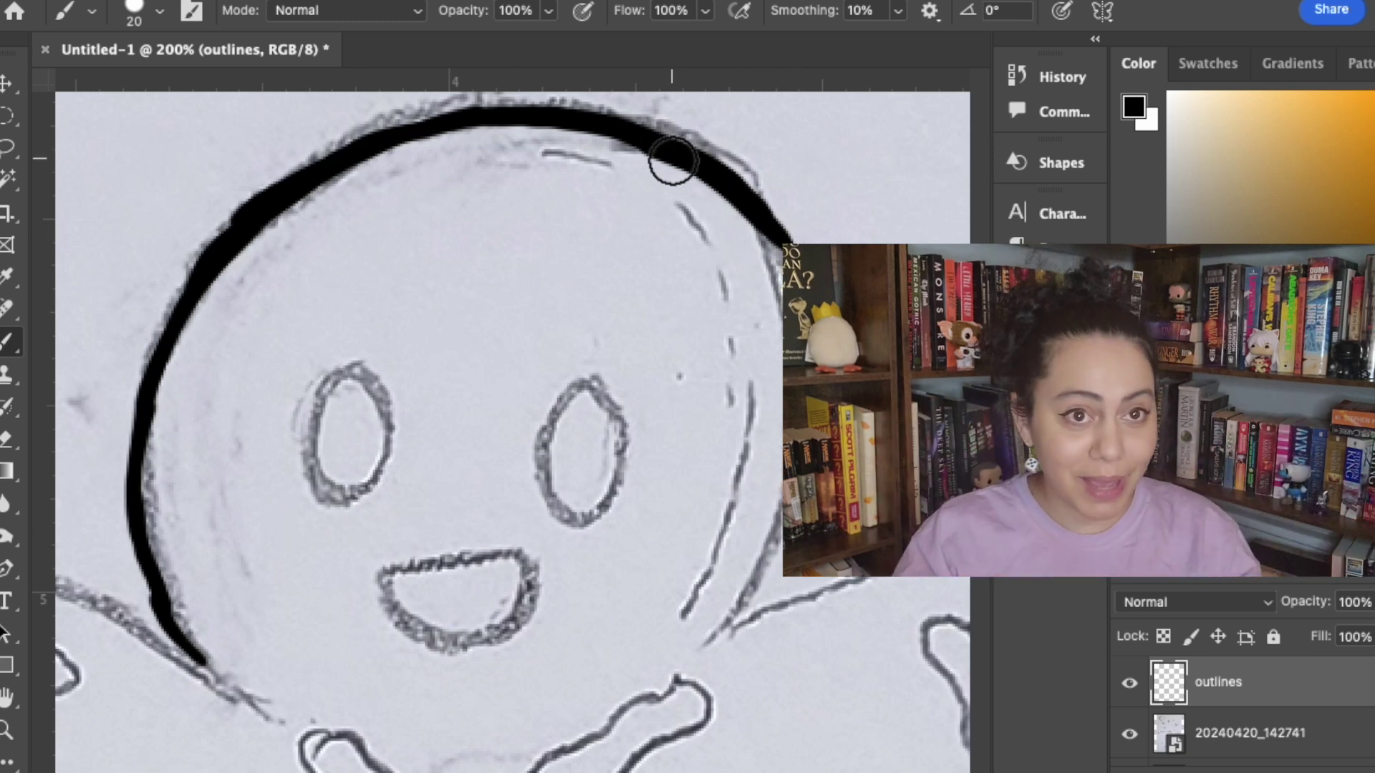
{"action": "left_click_drag", "start_coordinate": [761, 225], "coordinate": [810, 330]}
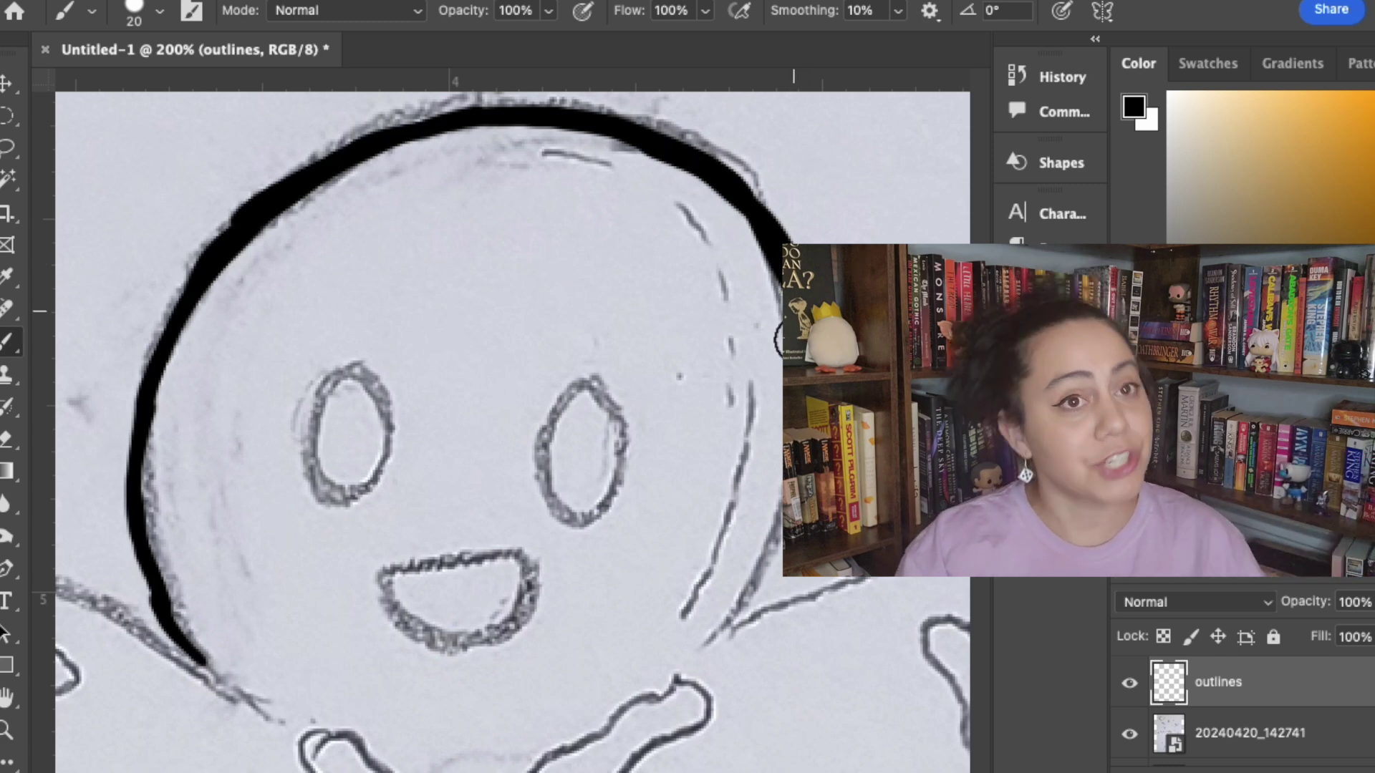
{"action": "mouse_move", "coordinate": [777, 394]}
{"action": "left_mouse_down"}
{"action": "mouse_move", "coordinate": [741, 573]}
{"action": "mouse_move", "coordinate": [706, 637]}
{"action": "left_mouse_up"}
{"action": "left_click_drag", "start_coordinate": [159, 601], "coordinate": [226, 694]}
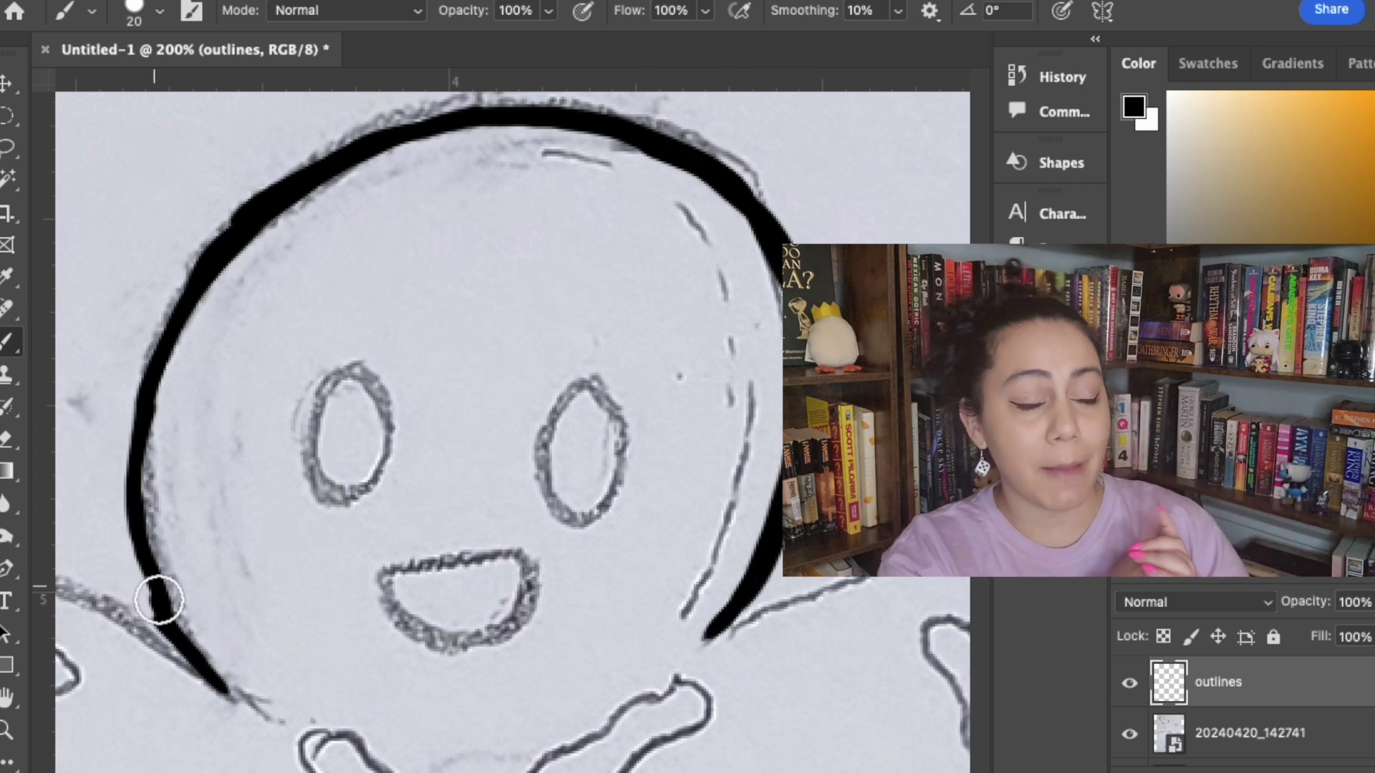
- Trace both eyes and the open mouth of the smiling gingerbread figure with a 15 px brush
{"action": "mouse_move", "coordinate": [337, 379]}
{"action": "left_mouse_down"}
{"action": "mouse_move", "coordinate": [366, 473]}
{"action": "mouse_move", "coordinate": [374, 387]}
{"action": "mouse_move", "coordinate": [328, 396]}
{"action": "mouse_move", "coordinate": [356, 388]}
{"action": "left_mouse_up"}
{"action": "left_click", "coordinate": [160, 11]}
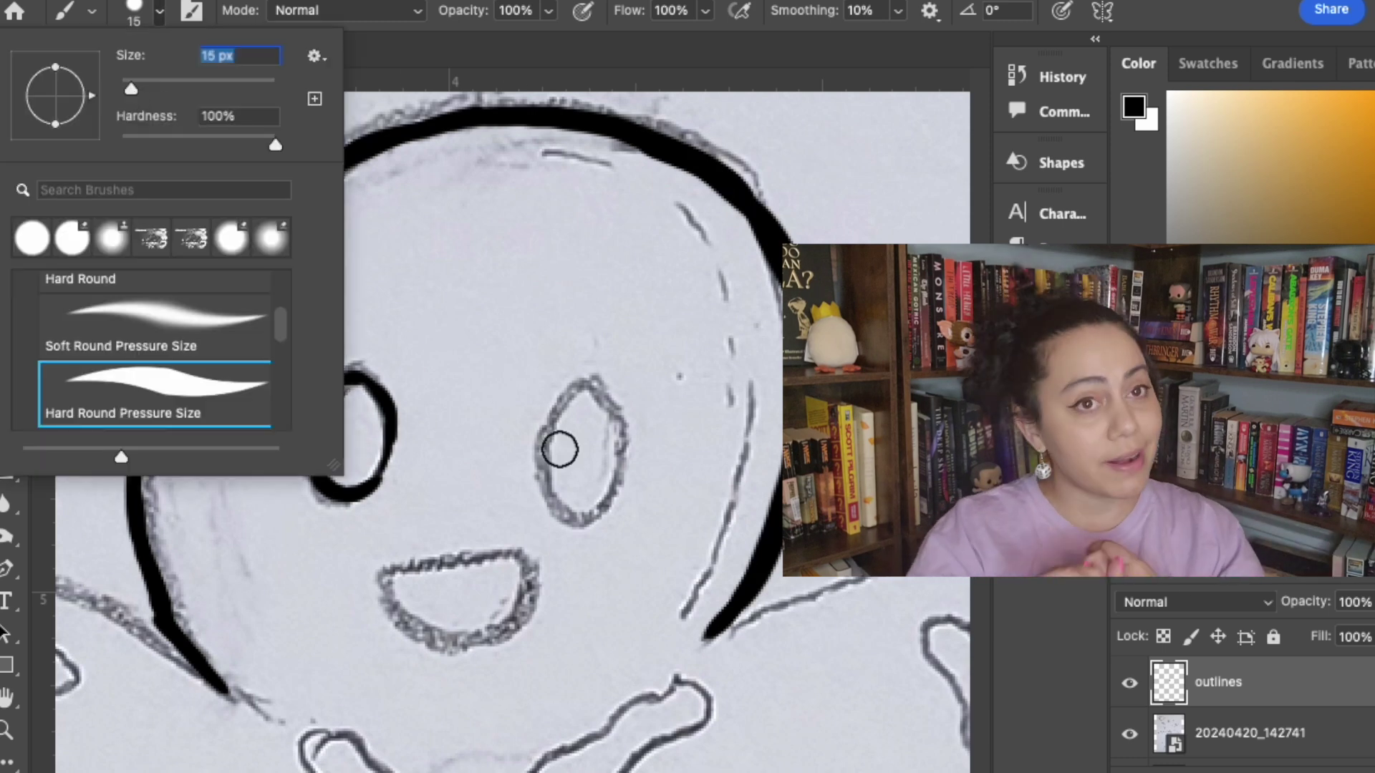
{"action": "mouse_move", "coordinate": [555, 444]}
{"action": "left_mouse_down"}
{"action": "mouse_move", "coordinate": [630, 401]}
{"action": "mouse_move", "coordinate": [622, 469]}
{"action": "mouse_move", "coordinate": [555, 500]}
{"action": "mouse_move", "coordinate": [625, 444]}
{"action": "left_mouse_up"}
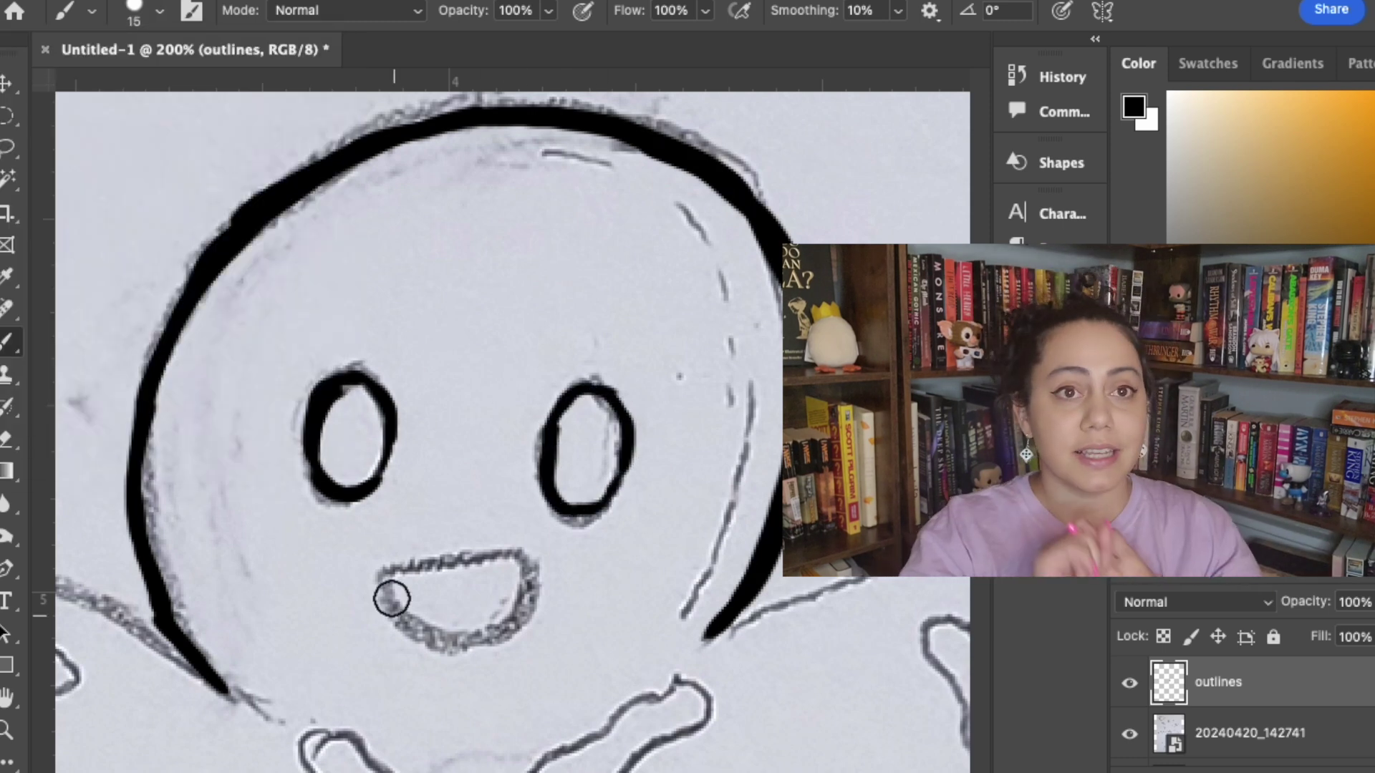
{"action": "mouse_move", "coordinate": [408, 618]}
{"action": "left_mouse_down"}
{"action": "mouse_move", "coordinate": [482, 635]}
{"action": "mouse_move", "coordinate": [534, 572]}
{"action": "left_mouse_up"}
{"action": "left_click_drag", "start_coordinate": [377, 565], "coordinate": [537, 563]}
- Ink the dashed highlight lines inside the smiling figure's head and the small highlights in the eyes and mouth
{"action": "left_click_drag", "start_coordinate": [749, 385], "coordinate": [748, 429]}
{"action": "left_click_drag", "start_coordinate": [746, 454], "coordinate": [736, 494]}
{"action": "left_click_drag", "start_coordinate": [732, 511], "coordinate": [681, 616]}
{"action": "mouse_move", "coordinate": [667, 201]}
{"action": "left_mouse_down"}
{"action": "mouse_move", "coordinate": [698, 219]}
{"action": "mouse_move", "coordinate": [721, 275]}
{"action": "left_mouse_up"}
{"action": "left_click_drag", "start_coordinate": [728, 291], "coordinate": [739, 349]}
{"action": "left_click_drag", "start_coordinate": [544, 153], "coordinate": [611, 163]}
{"action": "left_click_drag", "start_coordinate": [597, 418], "coordinate": [606, 477]}
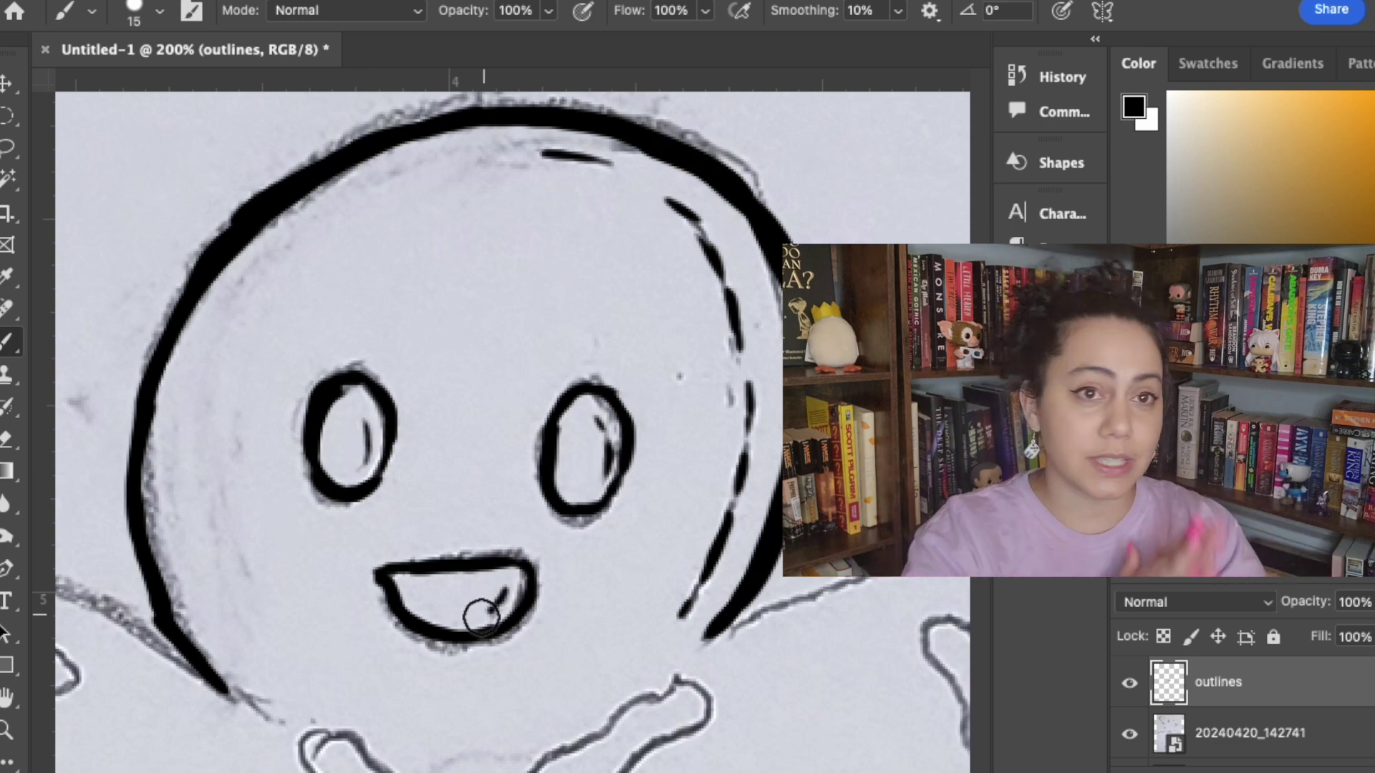
- Trace both icing vest trims on the smiling gingerbread figure's torso
{"action": "scroll", "coordinate": [349, 605], "scroll_direction": "down", "scroll_amount": 5}
{"action": "key", "text": "super+minus"}
{"action": "left_click_drag", "start_coordinate": [405, 356], "coordinate": [462, 536]}
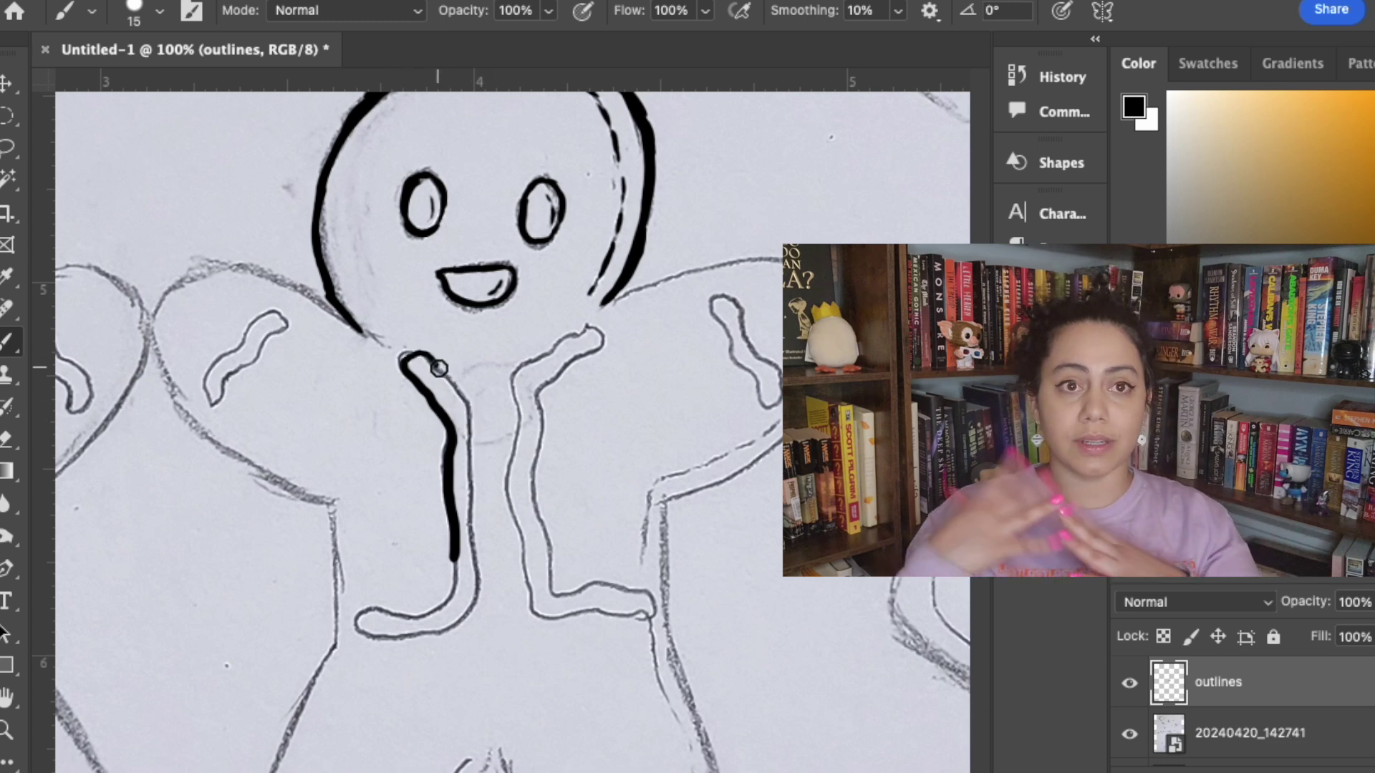
{"action": "mouse_move", "coordinate": [439, 368]}
{"action": "left_mouse_down"}
{"action": "mouse_move", "coordinate": [479, 573]}
{"action": "mouse_move", "coordinate": [401, 612]}
{"action": "mouse_move", "coordinate": [388, 641]}
{"action": "mouse_move", "coordinate": [476, 571]}
{"action": "left_mouse_up"}
{"action": "mouse_move", "coordinate": [598, 329]}
{"action": "left_mouse_down"}
{"action": "mouse_move", "coordinate": [522, 365]}
{"action": "mouse_move", "coordinate": [519, 547]}
{"action": "mouse_move", "coordinate": [542, 615]}
{"action": "left_mouse_up"}
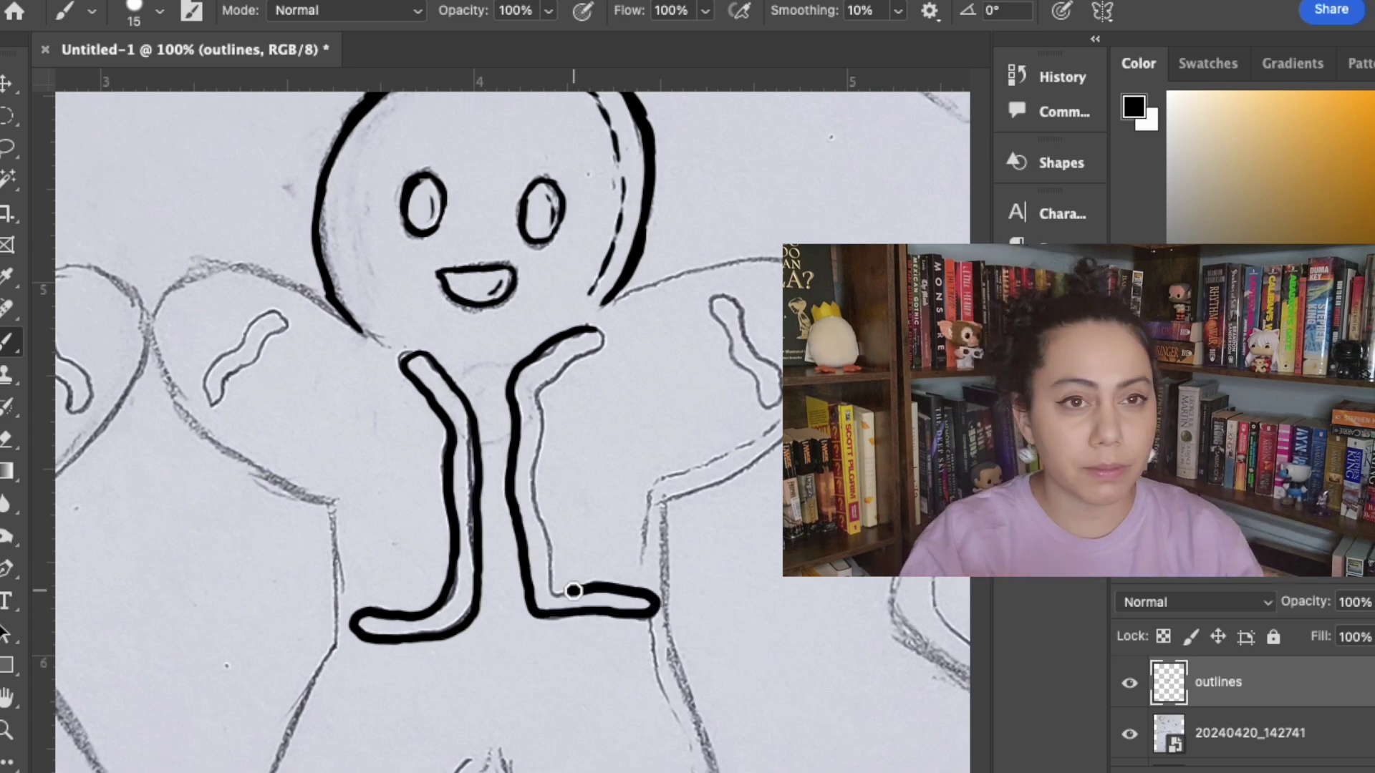
{"action": "left_click_drag", "start_coordinate": [551, 564], "coordinate": [543, 390]}
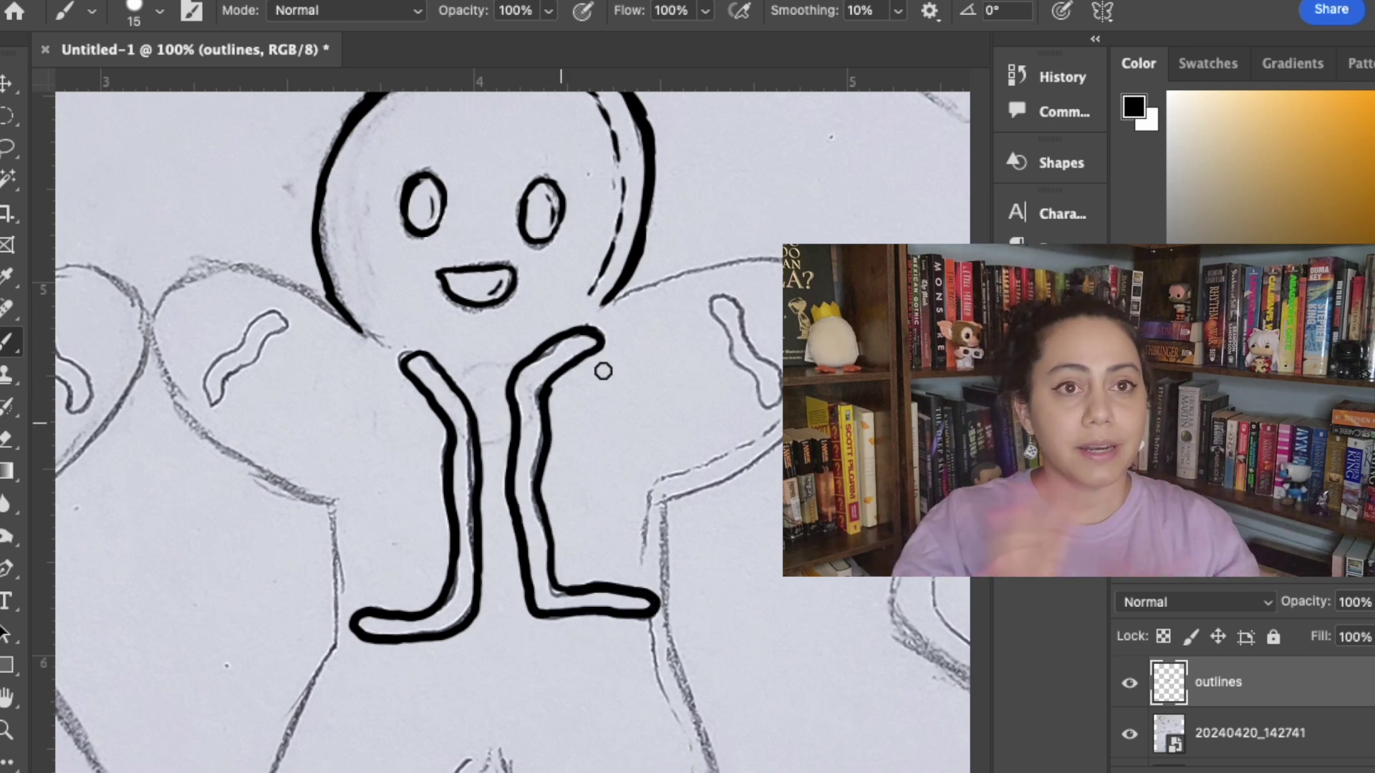
- Trace the smiling figure's right-hand arm with its icing stripe, the torso side below it and both legs
{"action": "mouse_move", "coordinate": [734, 301]}
{"action": "left_mouse_down"}
{"action": "mouse_move", "coordinate": [712, 315]}
{"action": "mouse_move", "coordinate": [756, 342]}
{"action": "left_mouse_up"}
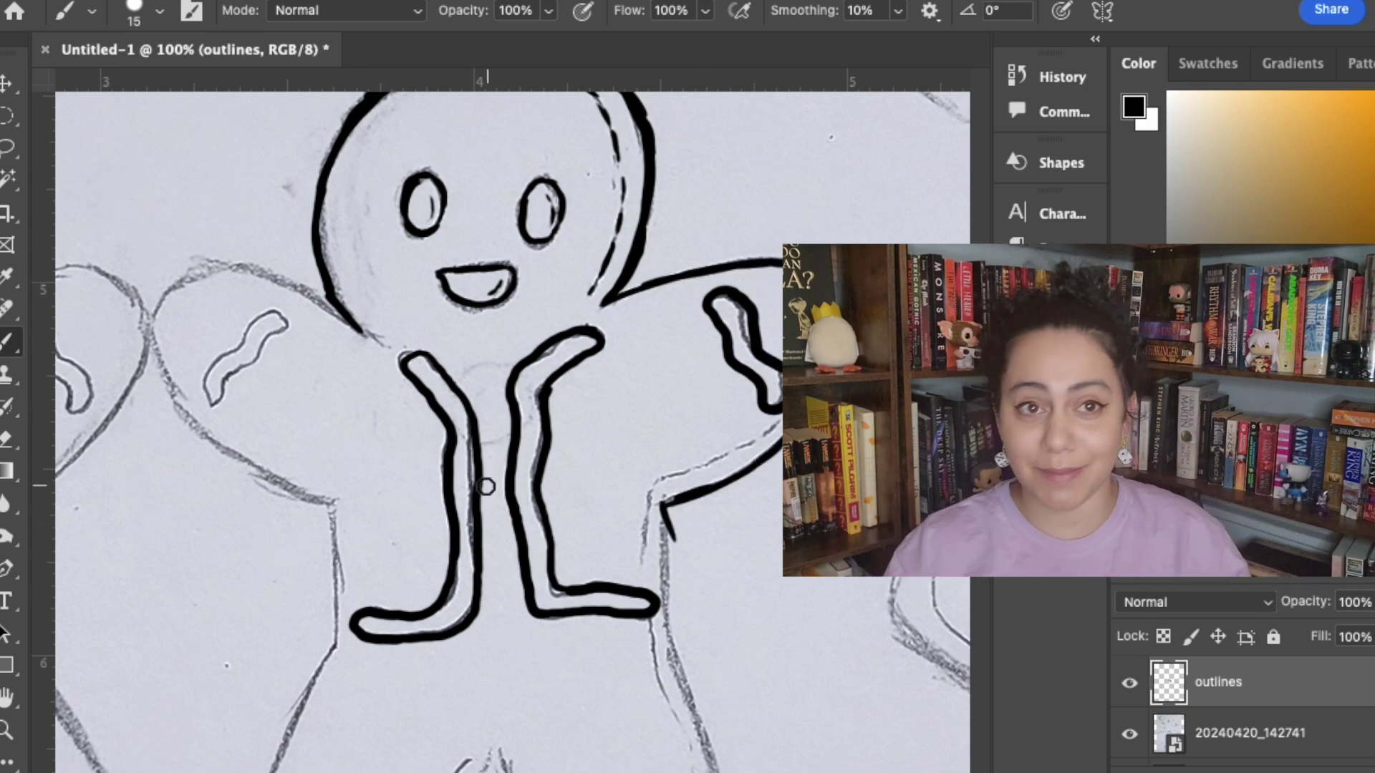
{"action": "scroll", "coordinate": [659, 509], "scroll_direction": "down", "scroll_amount": 5}
{"action": "left_click_drag", "start_coordinate": [662, 288], "coordinate": [663, 371]}
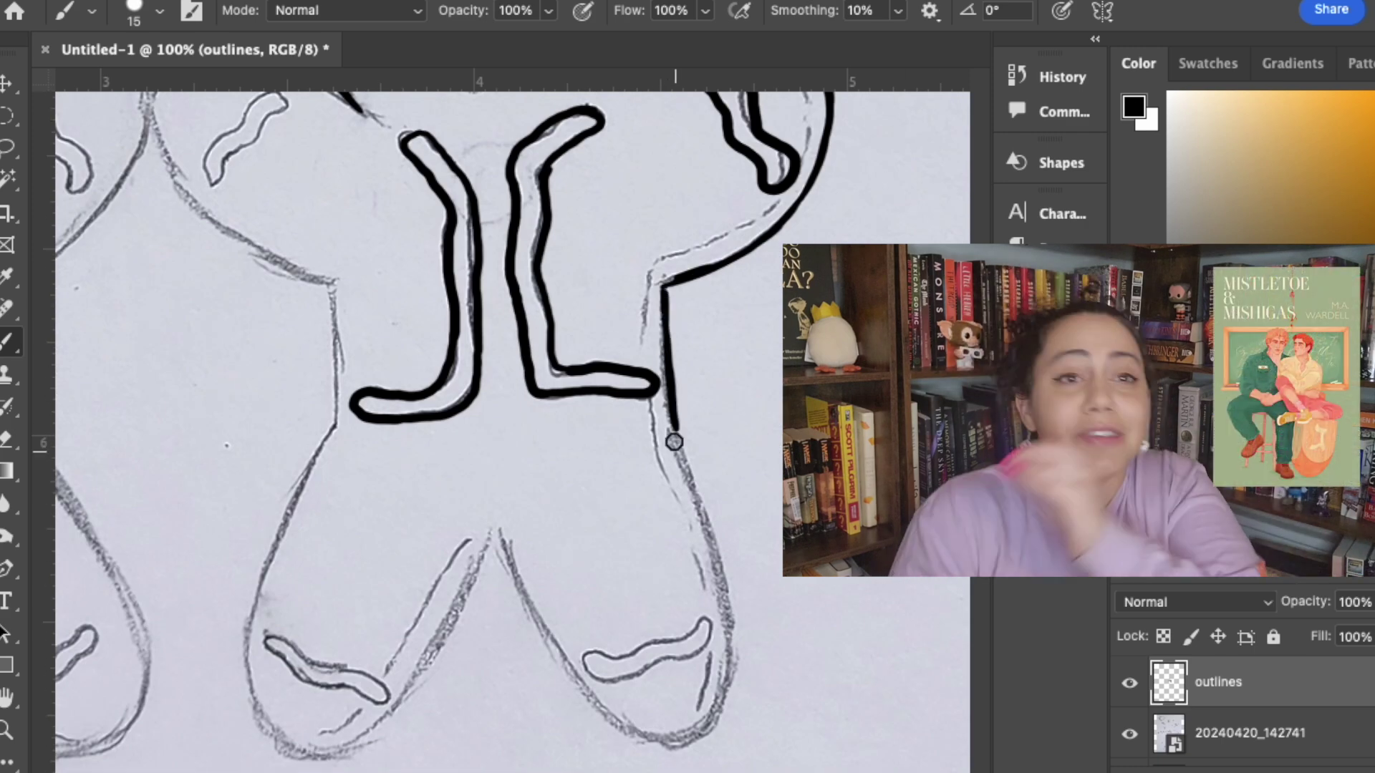
{"action": "left_click_drag", "start_coordinate": [671, 744], "coordinate": [727, 680]}
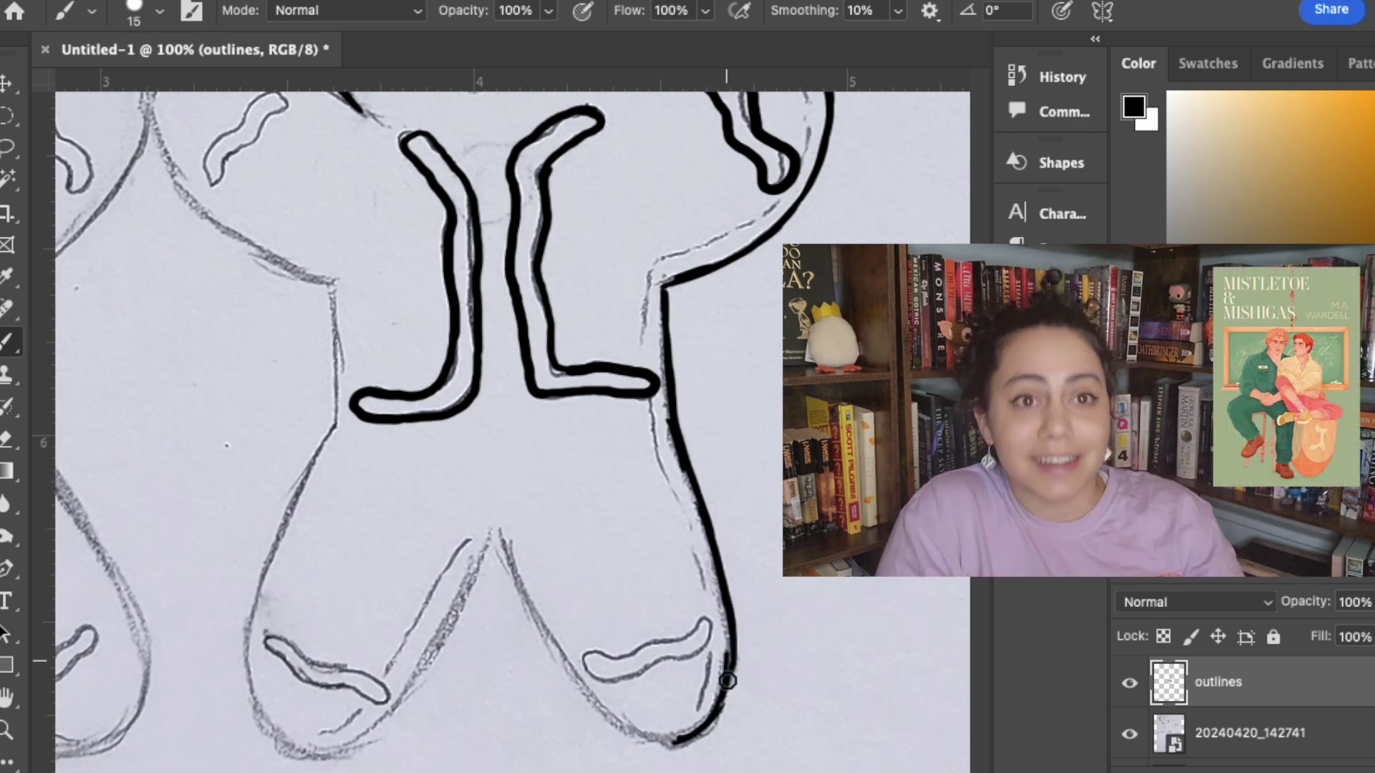
{"action": "mouse_move", "coordinate": [526, 613]}
{"action": "left_mouse_down"}
{"action": "mouse_move", "coordinate": [622, 736]}
{"action": "mouse_move", "coordinate": [677, 738]}
{"action": "mouse_move", "coordinate": [660, 743]}
{"action": "left_mouse_up"}
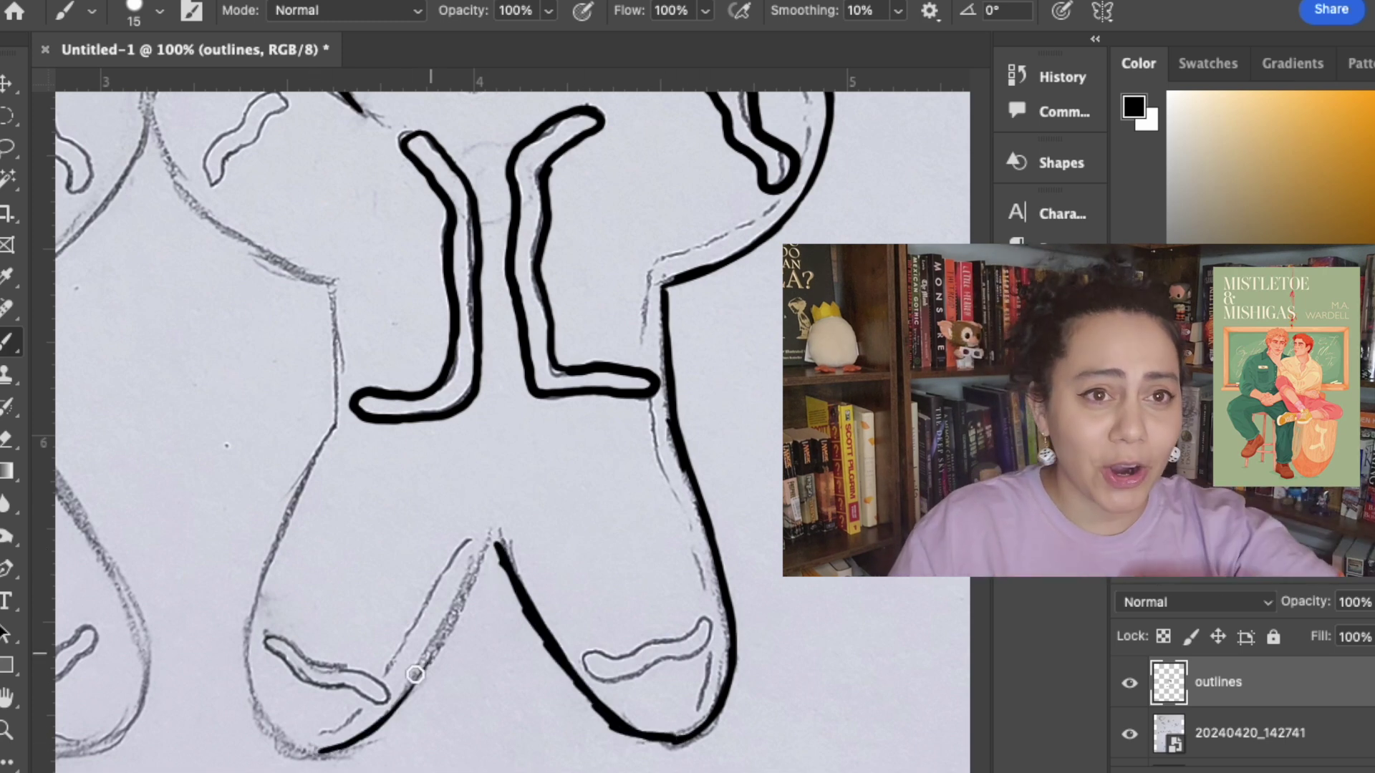
{"action": "left_click_drag", "start_coordinate": [305, 473], "coordinate": [244, 628]}
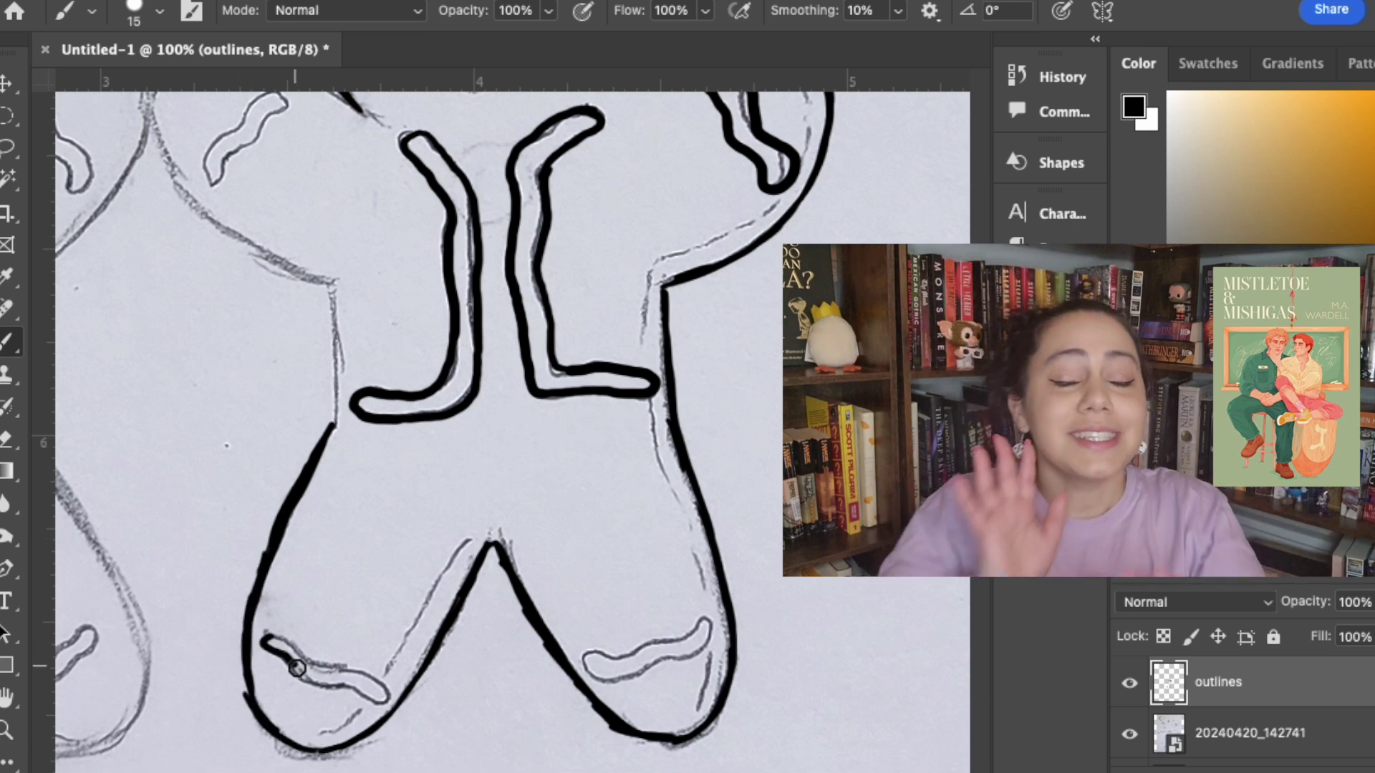
- Ink the icing stripes on both feet and the broken highlight lines inside the legs and torso edge
{"action": "left_click_drag", "start_coordinate": [296, 668], "coordinate": [315, 666]}
{"action": "key", "text": "ctrl+z"}
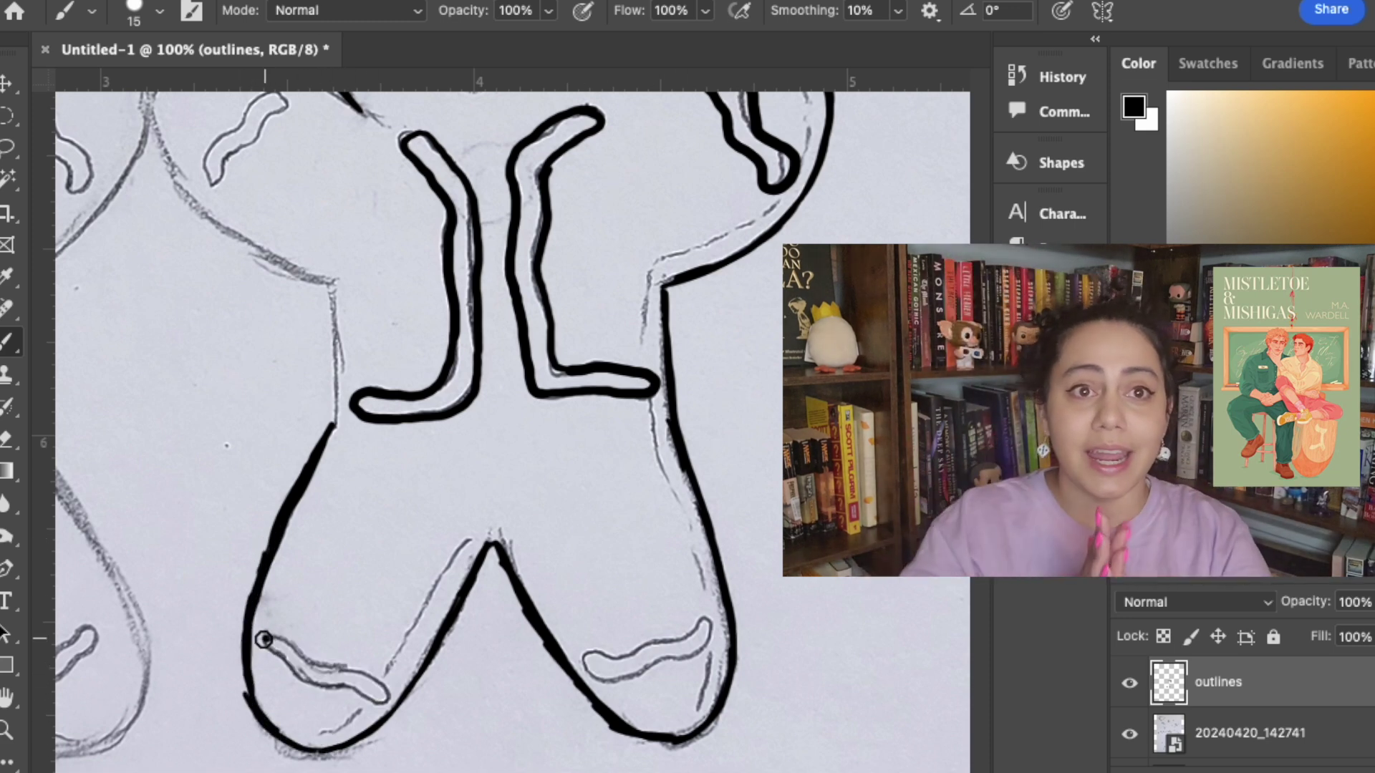
{"action": "left_click_drag", "start_coordinate": [385, 692], "coordinate": [268, 640]}
{"action": "mouse_move", "coordinate": [585, 661]}
{"action": "left_mouse_down"}
{"action": "mouse_move", "coordinate": [648, 648]}
{"action": "mouse_move", "coordinate": [603, 657]}
{"action": "left_mouse_up"}
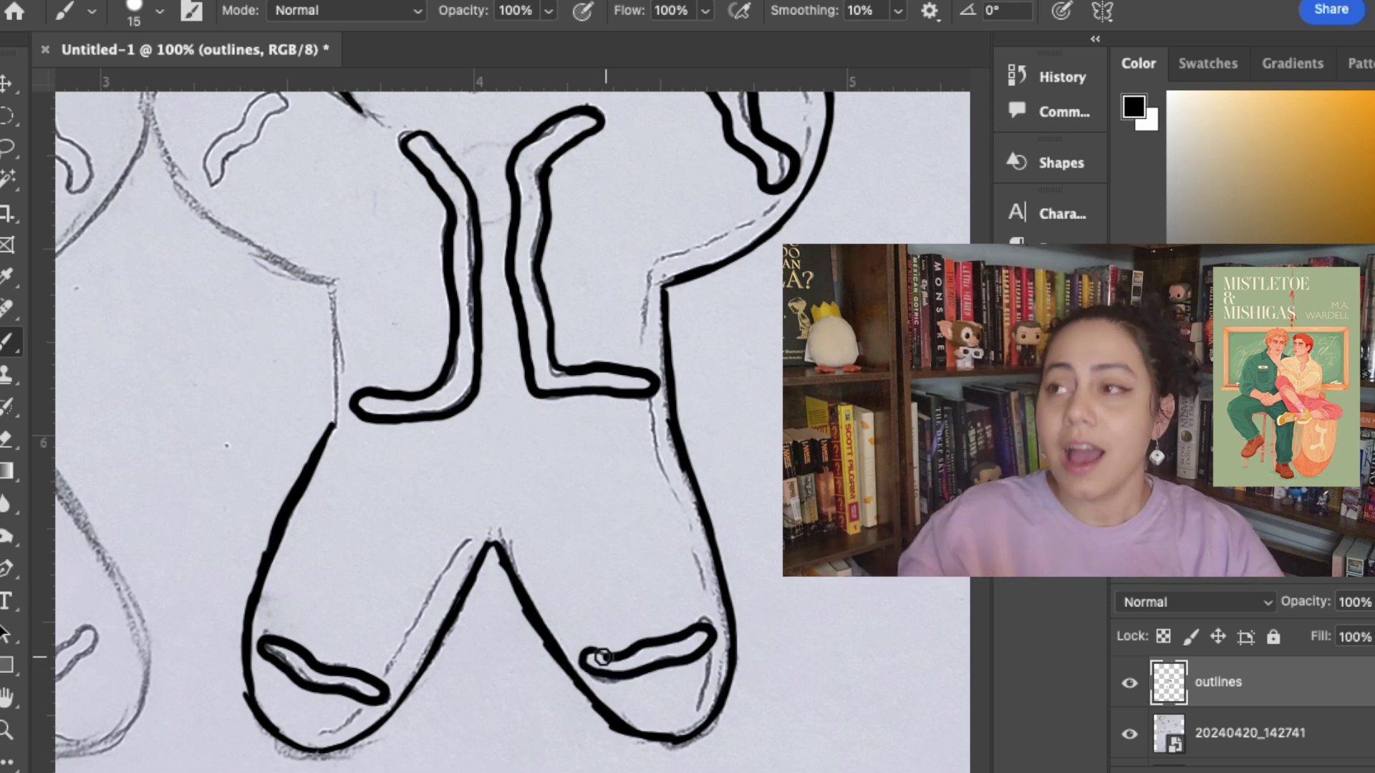
{"action": "mouse_move", "coordinate": [317, 734]}
{"action": "left_mouse_down"}
{"action": "mouse_move", "coordinate": [360, 712]}
{"action": "mouse_move", "coordinate": [467, 543]}
{"action": "left_mouse_up"}
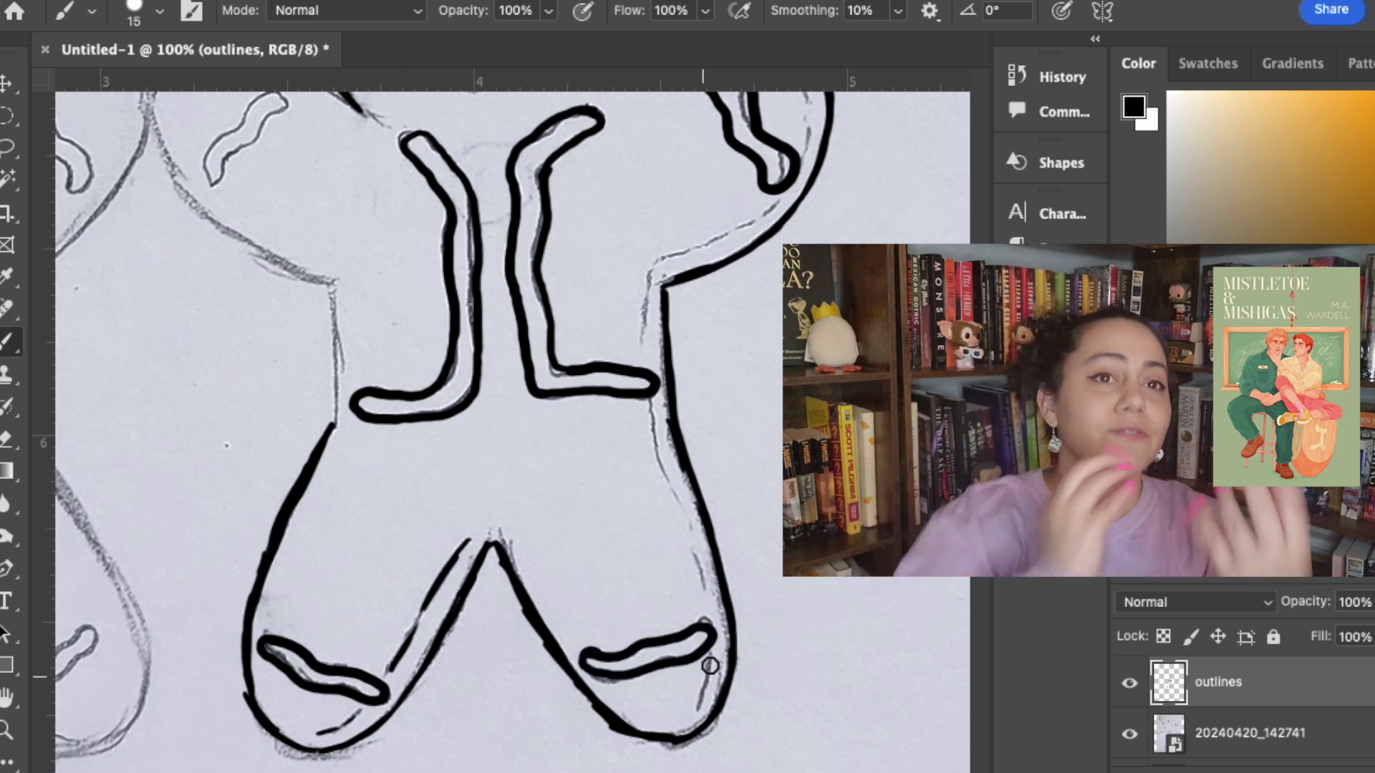
{"action": "left_click_drag", "start_coordinate": [640, 348], "coordinate": [647, 288]}
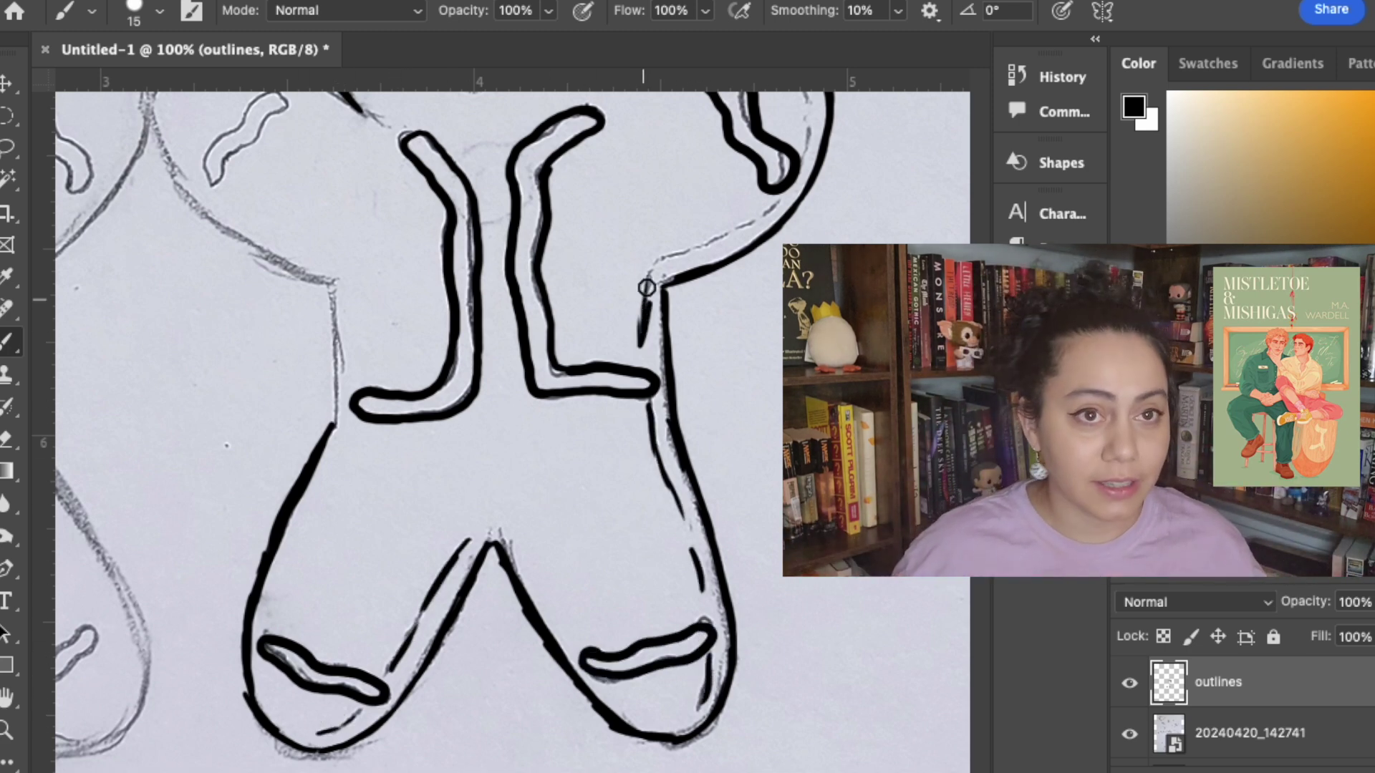
- Trace the smiling figure's left waist edge and the outline of its left-hand arm
{"action": "left_click_drag", "start_coordinate": [329, 290], "coordinate": [338, 379]}
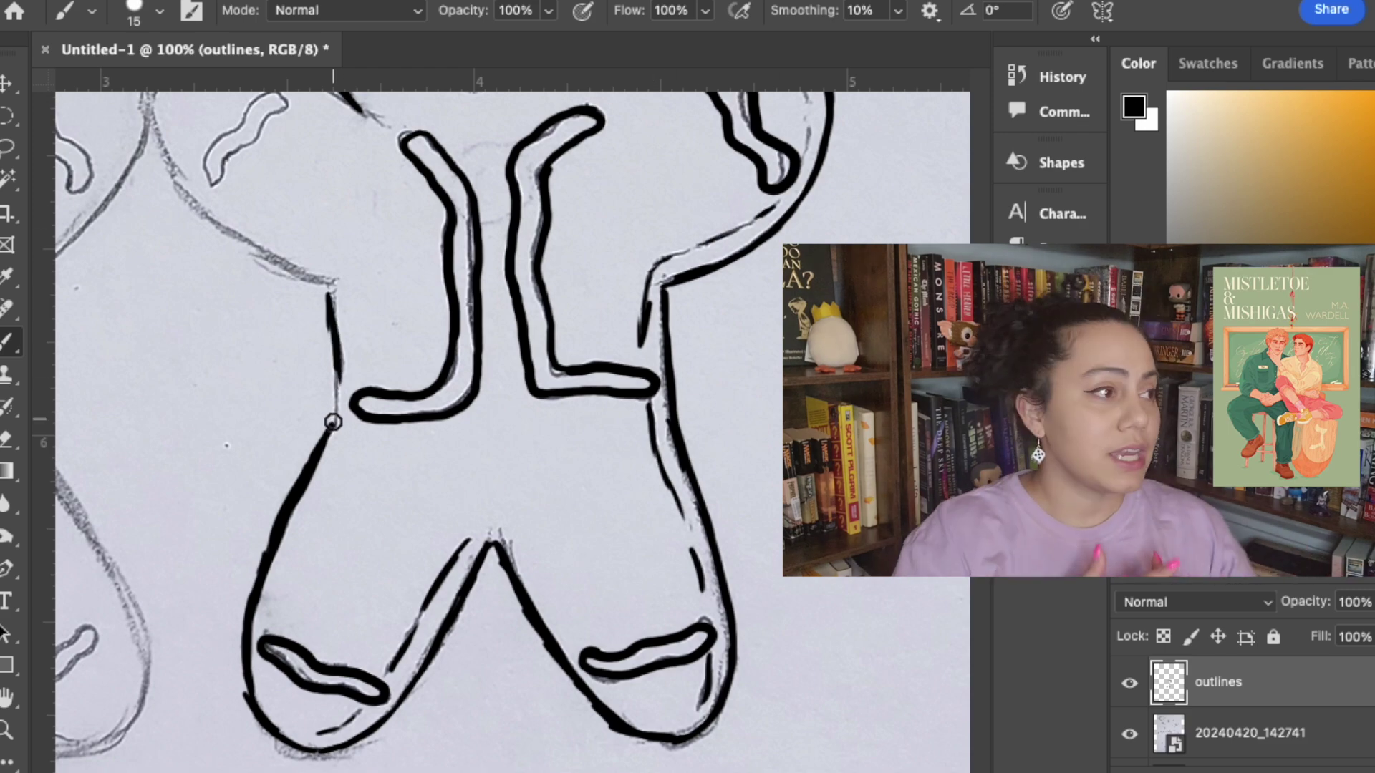
{"action": "scroll", "coordinate": [323, 282], "scroll_direction": "up", "scroll_amount": 5}
{"action": "scroll", "coordinate": [322, 282], "scroll_direction": "left", "scroll_amount": 3}
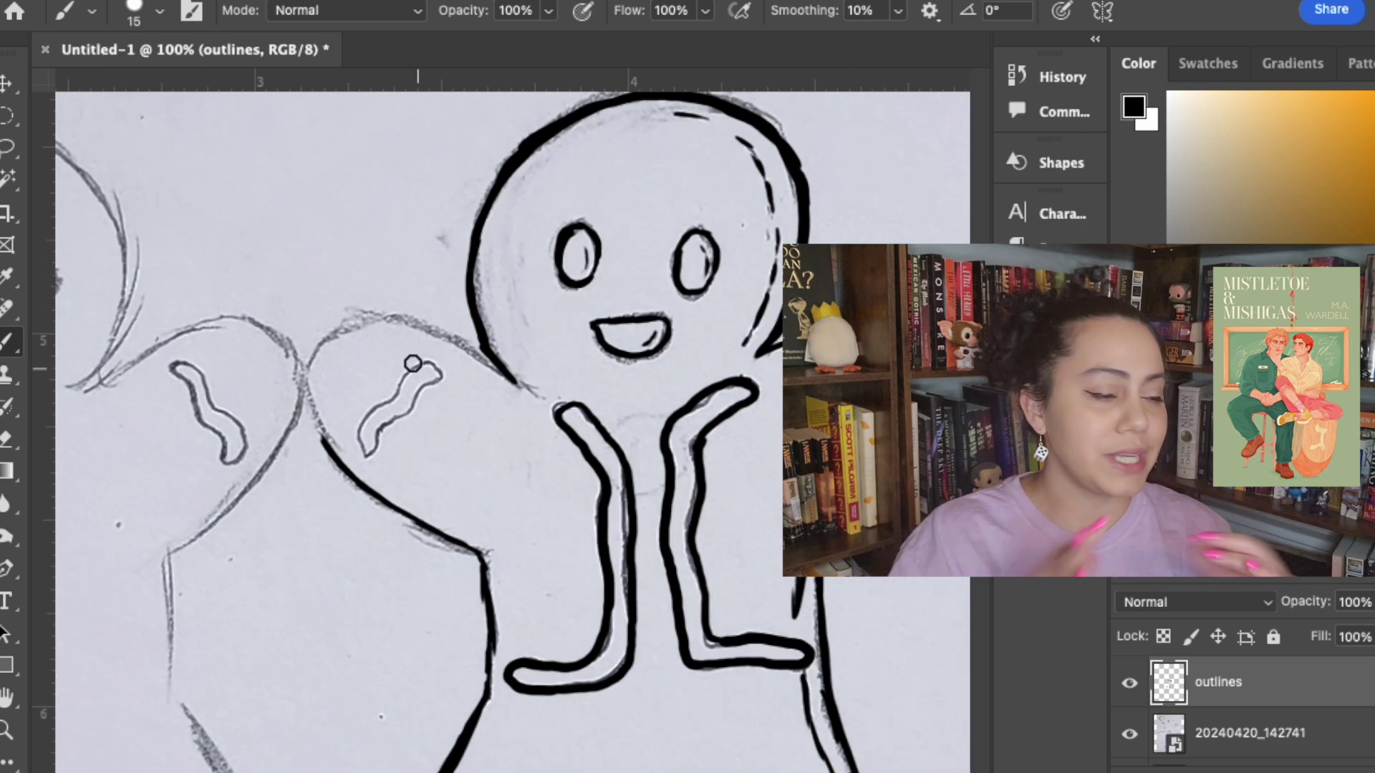
{"action": "left_click_drag", "start_coordinate": [358, 322], "coordinate": [318, 418]}
{"action": "scroll", "coordinate": [442, 340], "scroll_direction": "left", "scroll_amount": 5}
{"action": "scroll", "coordinate": [442, 341], "scroll_direction": "down", "scroll_amount": 1}
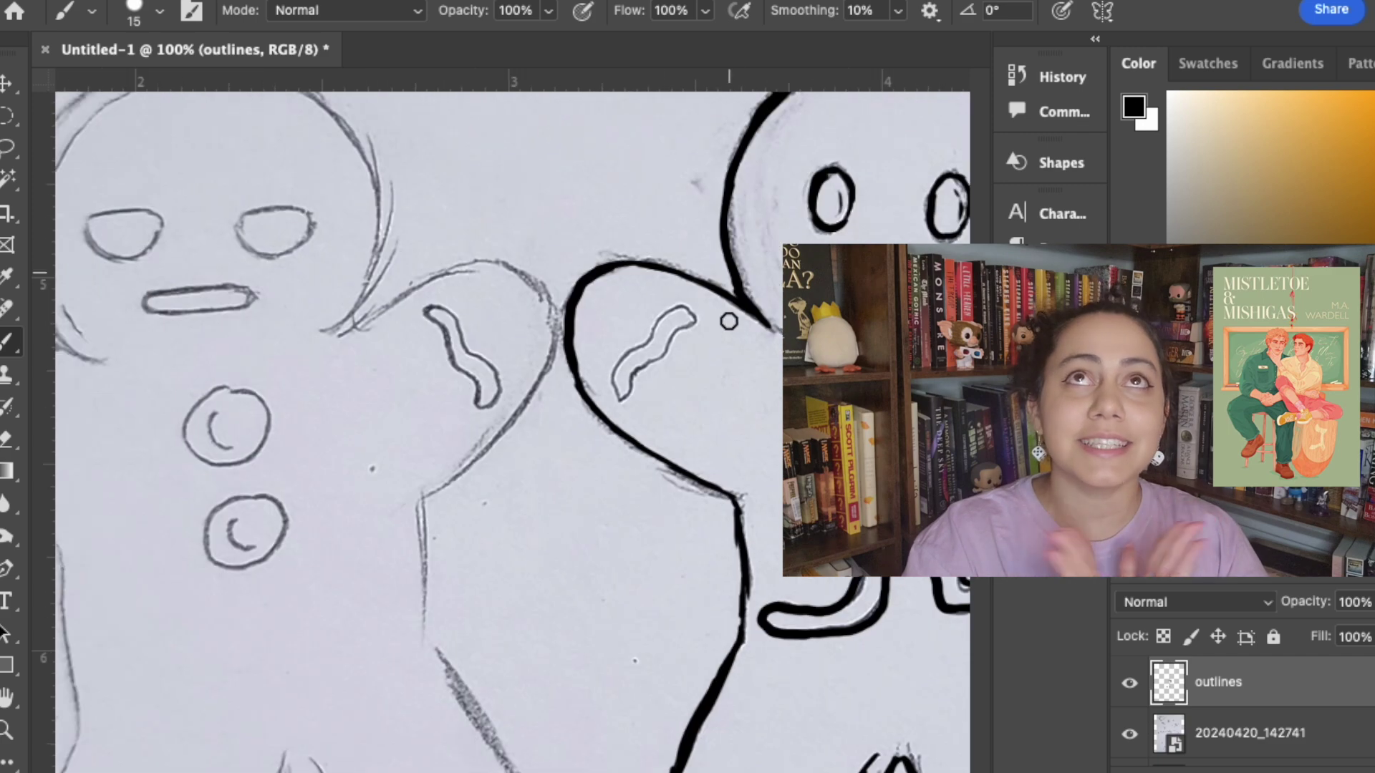
{"action": "key", "text": "ctrl+z"}
- Trace the icing stripe on the left-hand arm and clean up its lower end with a 7 px eraser
{"action": "left_click_drag", "start_coordinate": [620, 397], "coordinate": [638, 376]}
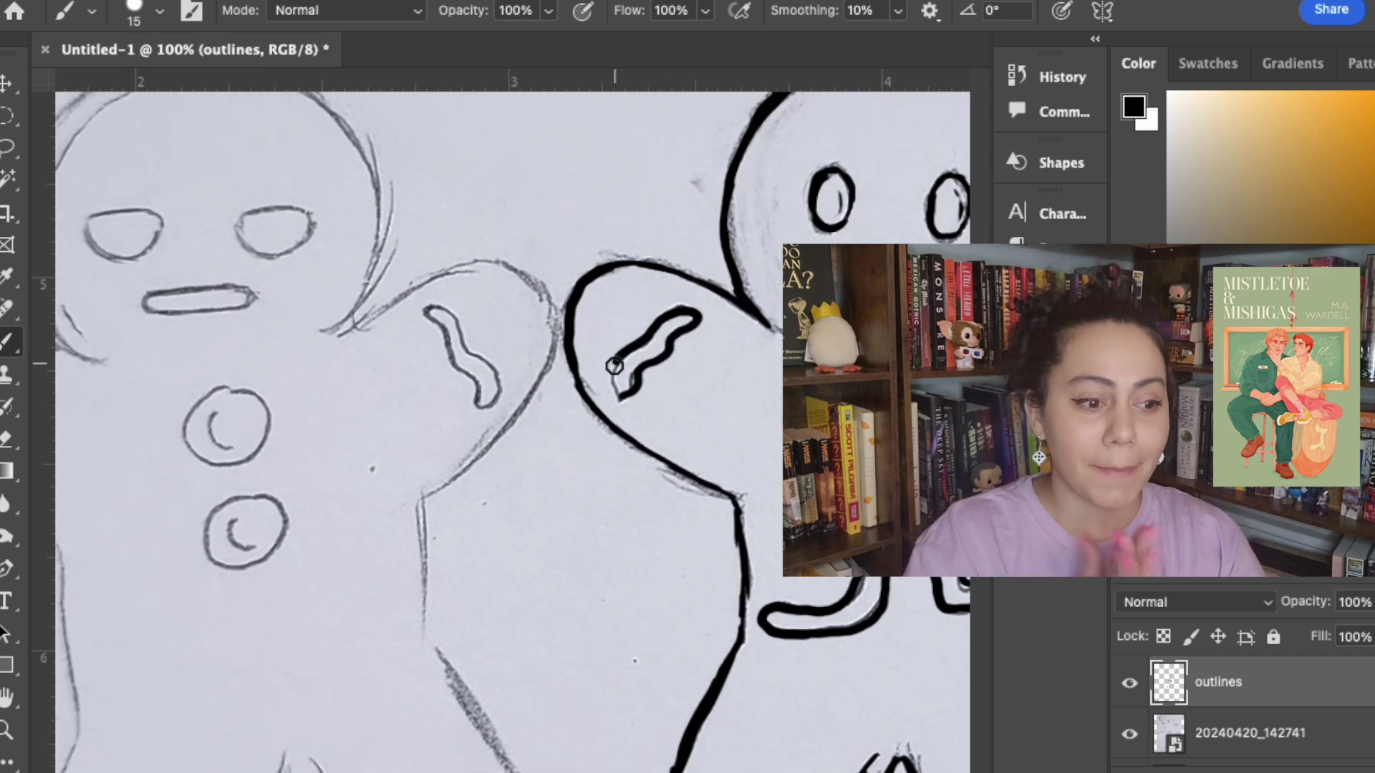
{"action": "left_click", "coordinate": [8, 439]}
{"action": "left_click", "coordinate": [159, 12]}
{"action": "left_click_drag", "start_coordinate": [186, 93], "coordinate": [128, 94]}
{"action": "left_click", "coordinate": [624, 402]}
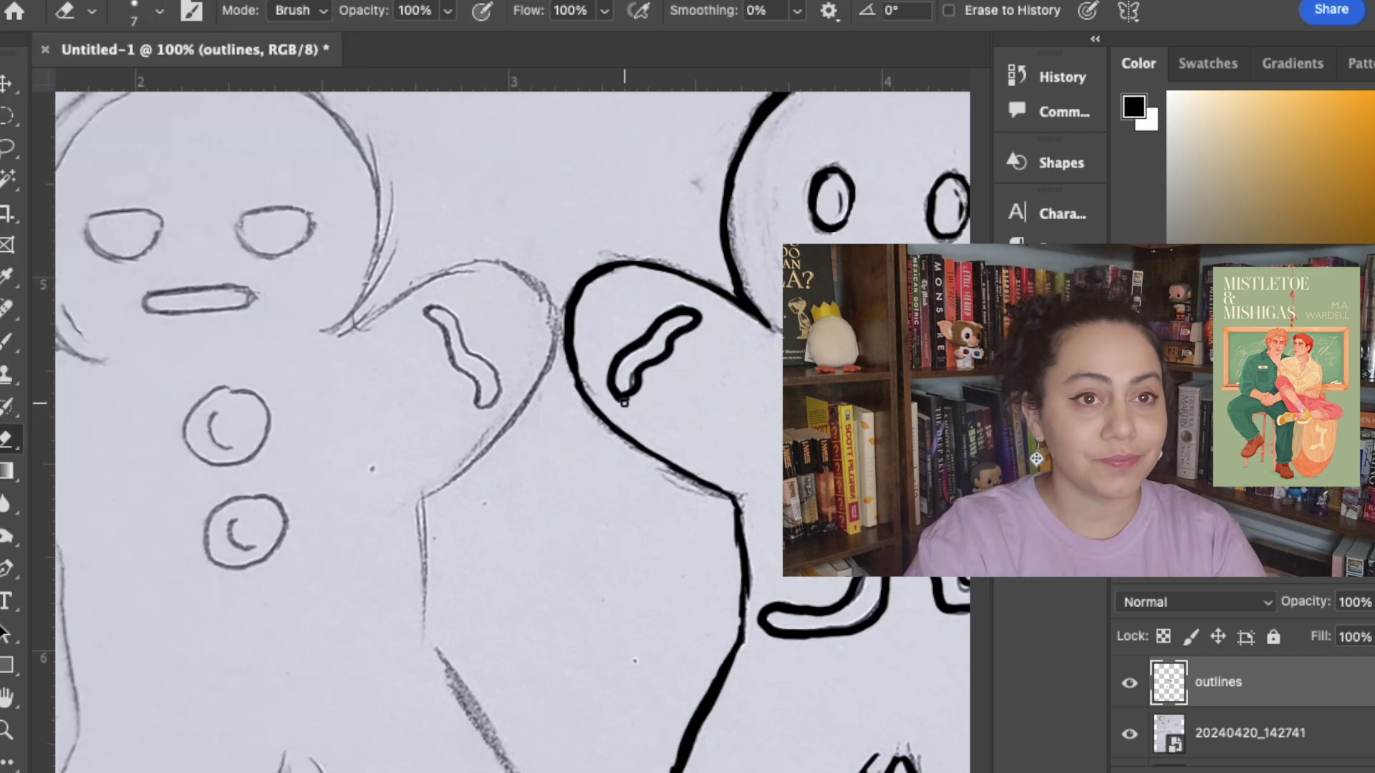
- Trace the right-hand arm and its icing stripe on the neighbouring straight-mouthed gingerbread figure with the 15 px brush
{"action": "left_click", "coordinate": [7, 342]}
{"action": "left_click", "coordinate": [7, 309]}
{"action": "left_click", "coordinate": [7, 338]}
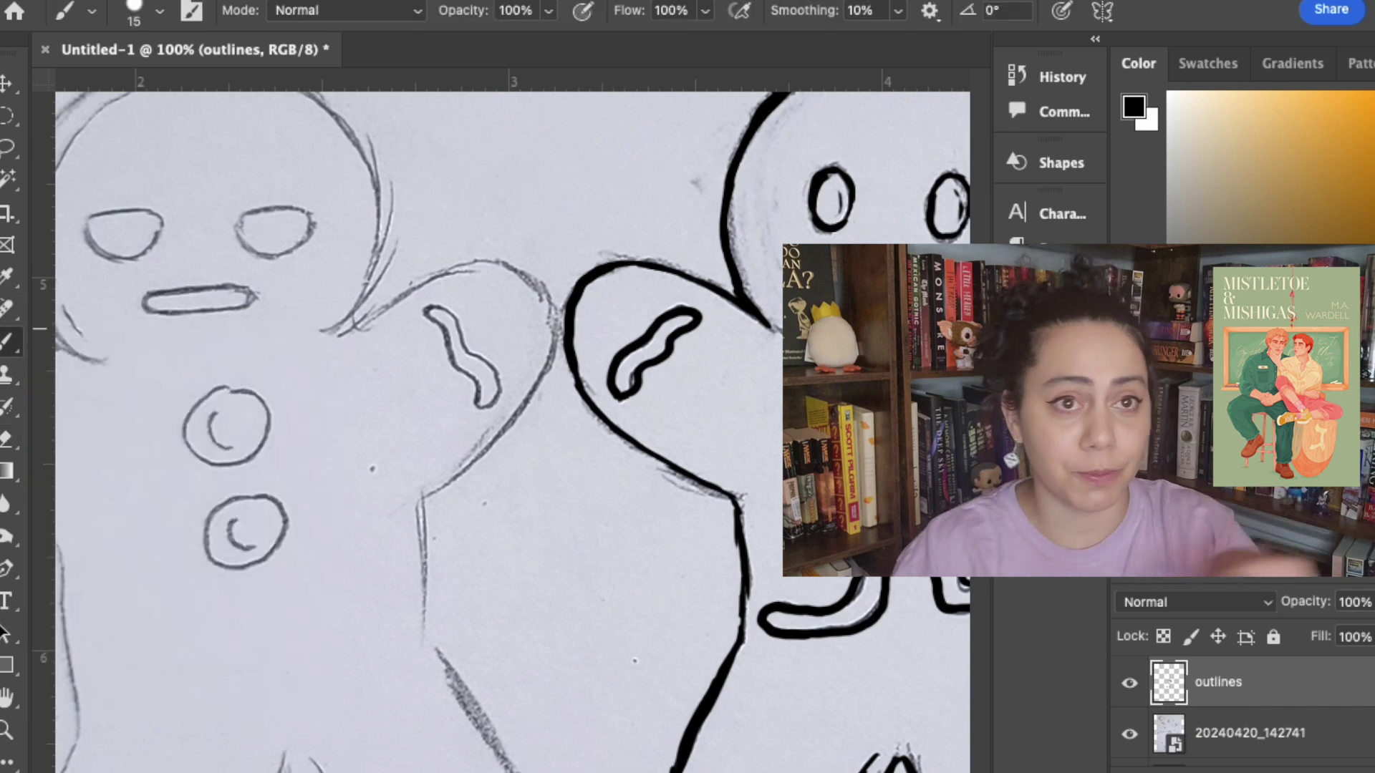
{"action": "left_click_drag", "start_coordinate": [394, 296], "coordinate": [539, 359]}
{"action": "key", "text": "ctrl+z"}
{"action": "left_click_drag", "start_coordinate": [429, 494], "coordinate": [550, 351]}
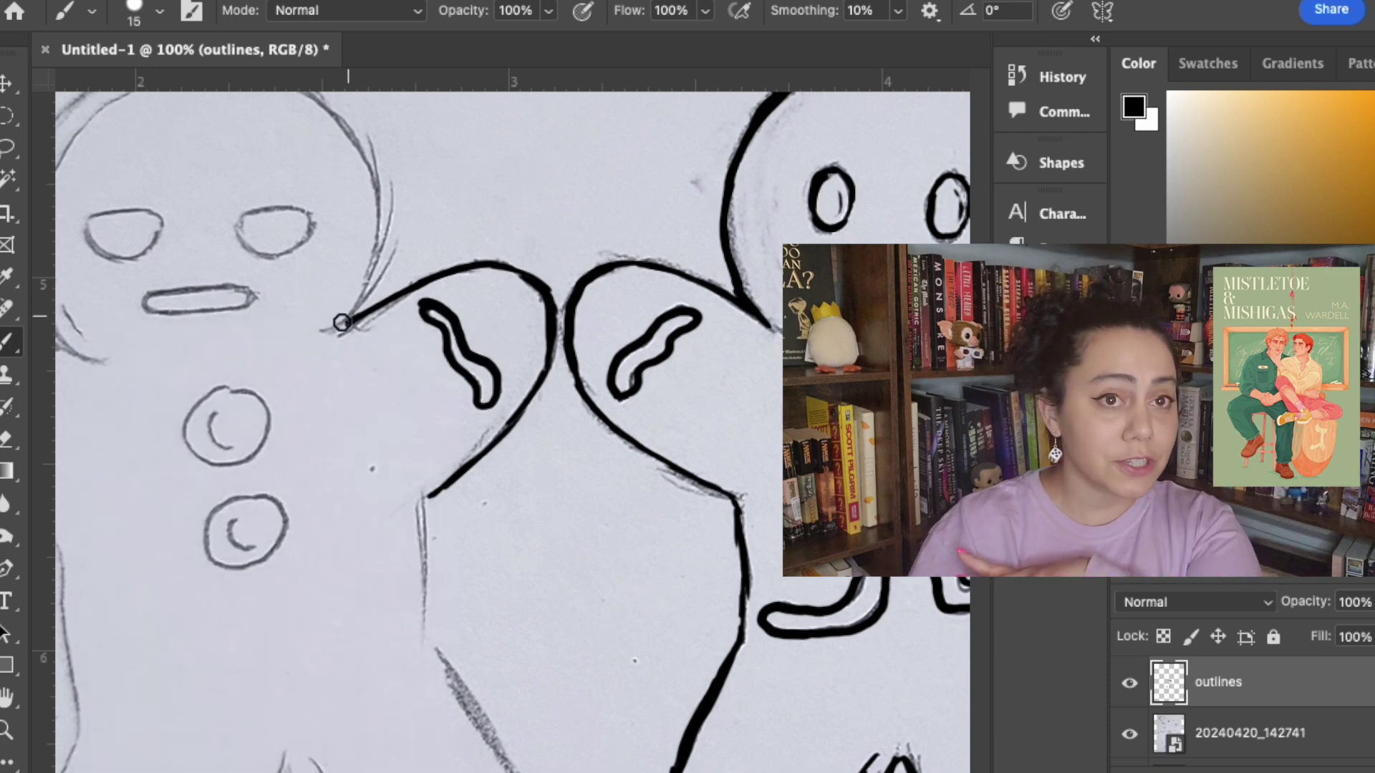
- Trace the straight-mouthed gingerbread figure's round head outline and the broken highlight line inside its left side
{"action": "left_click_drag", "start_coordinate": [342, 323], "coordinate": [616, 385]}
{"action": "mouse_move", "coordinate": [512, 120]}
{"action": "left_mouse_down"}
{"action": "mouse_move", "coordinate": [630, 197]}
{"action": "mouse_move", "coordinate": [656, 275]}
{"action": "mouse_move", "coordinate": [619, 387]}
{"action": "left_mouse_up"}
{"action": "left_click_drag", "start_coordinate": [293, 252], "coordinate": [328, 182]}
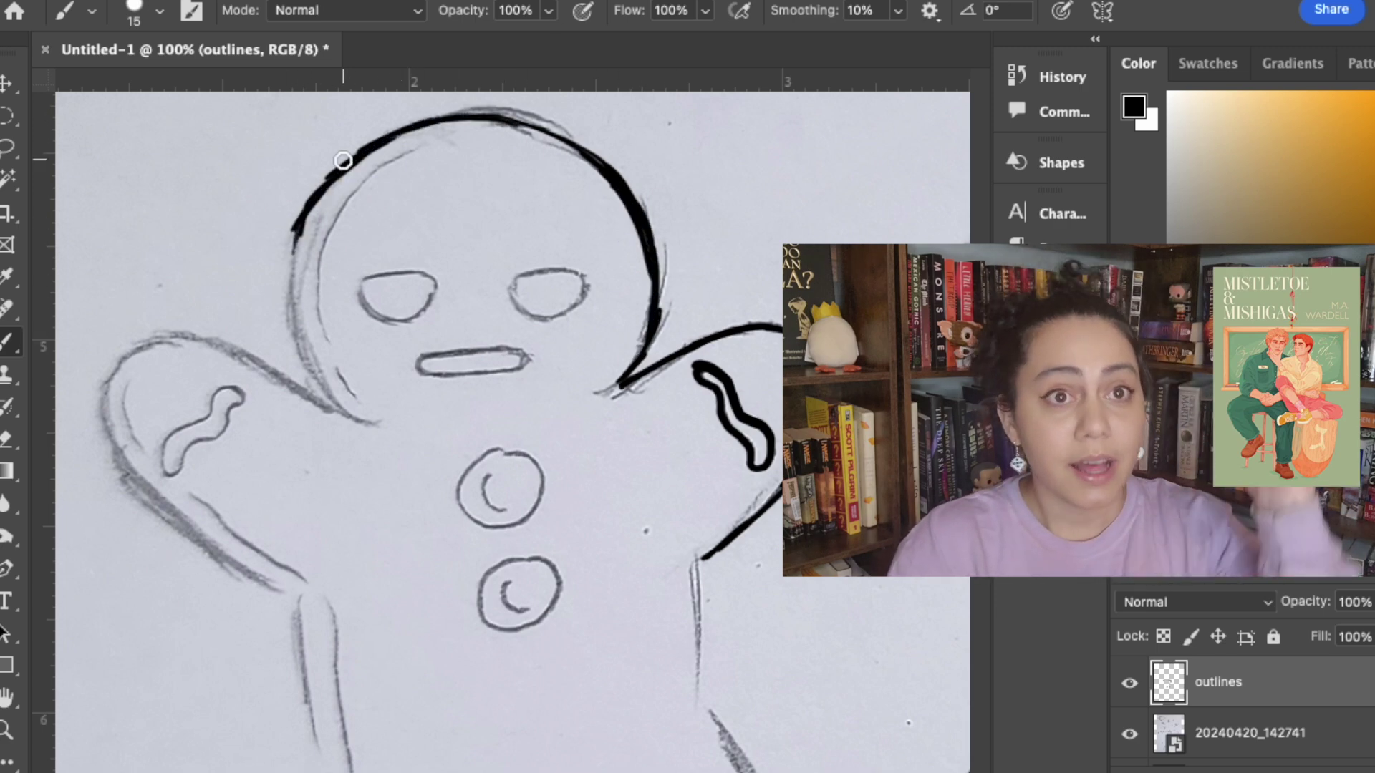
{"action": "mouse_move", "coordinate": [293, 233]}
{"action": "left_mouse_down"}
{"action": "mouse_move", "coordinate": [285, 279]}
{"action": "mouse_move", "coordinate": [301, 325]}
{"action": "mouse_move", "coordinate": [360, 406]}
{"action": "mouse_move", "coordinate": [334, 362]}
{"action": "mouse_move", "coordinate": [323, 265]}
{"action": "mouse_move", "coordinate": [338, 211]}
{"action": "mouse_move", "coordinate": [373, 179]}
{"action": "left_mouse_up"}
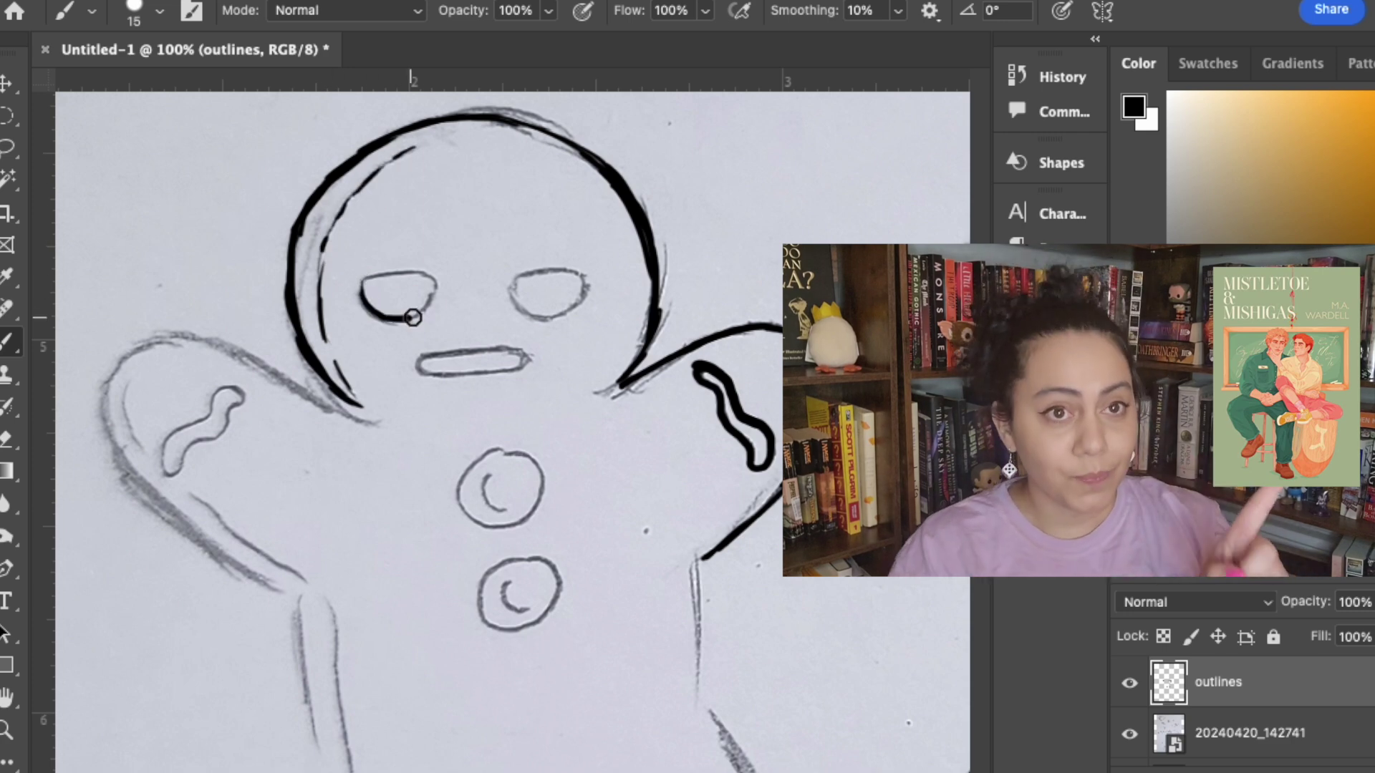
- Ink the figure's two half-closed eyes and its flat, straight mouth on the outlines layer
{"action": "left_click_drag", "start_coordinate": [511, 282], "coordinate": [519, 301]}
{"action": "key", "text": "ctrl+z"}
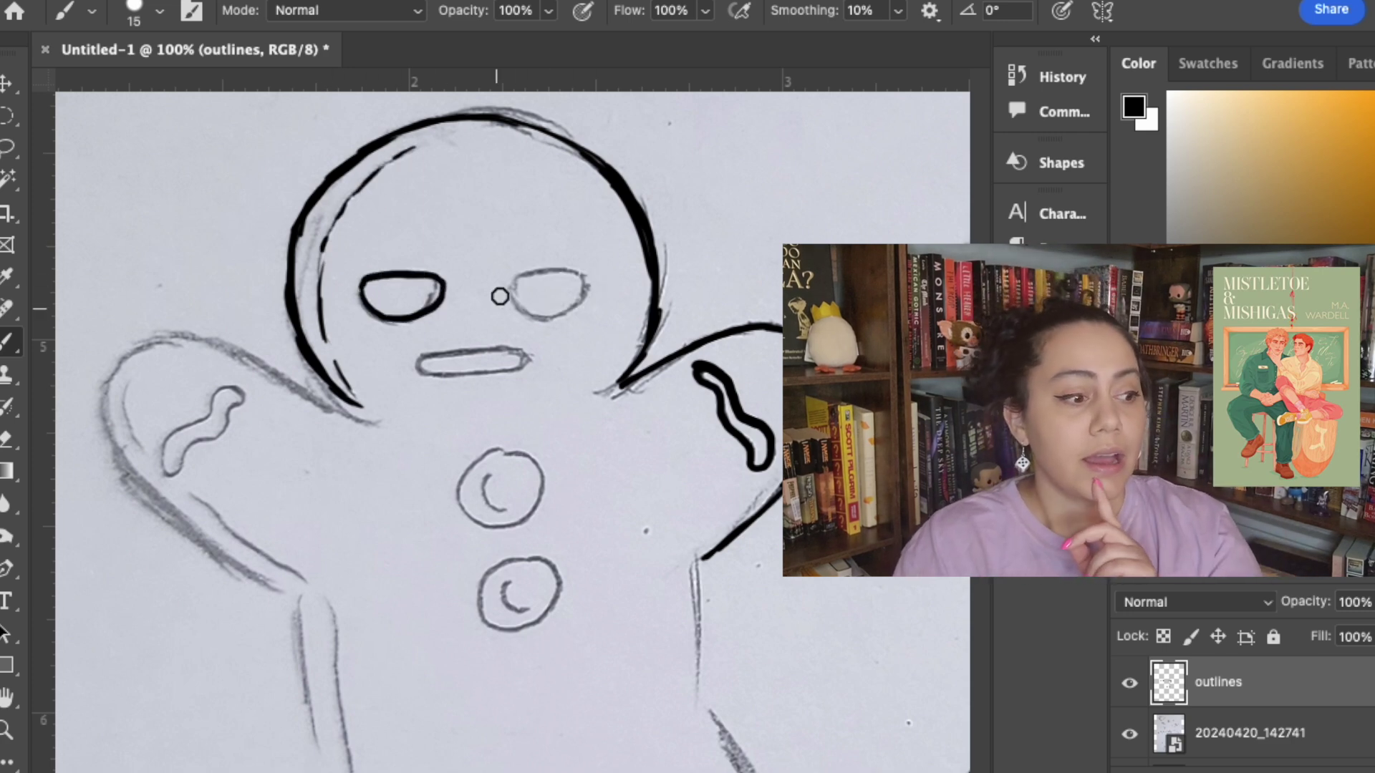
{"action": "key", "text": "ctrl+z"}
{"action": "key", "text": "ctrl+z"}
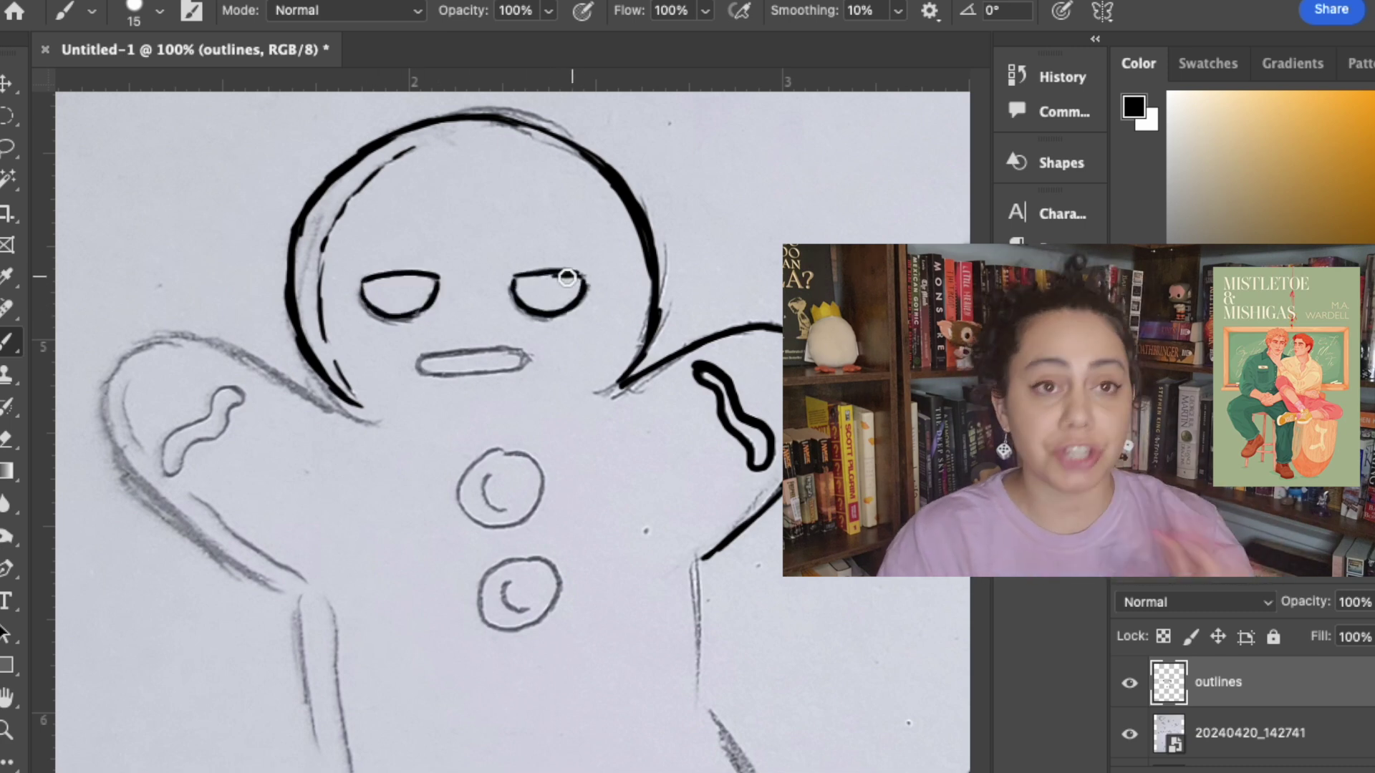
{"action": "key", "text": "alt+bracketleft"}
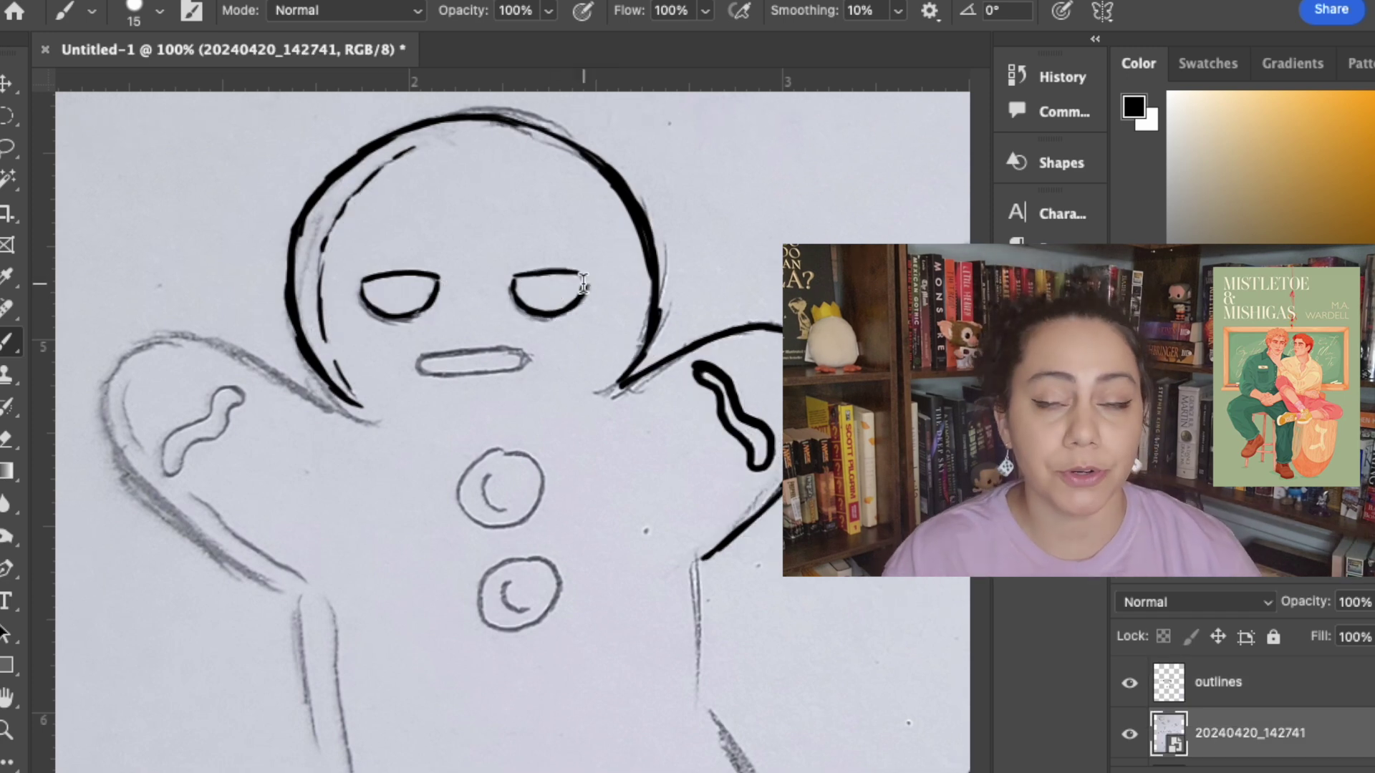
{"action": "left_click", "coordinate": [583, 283]}
{"action": "key", "text": "Escape"}
{"action": "key", "text": "alt+bracketright"}
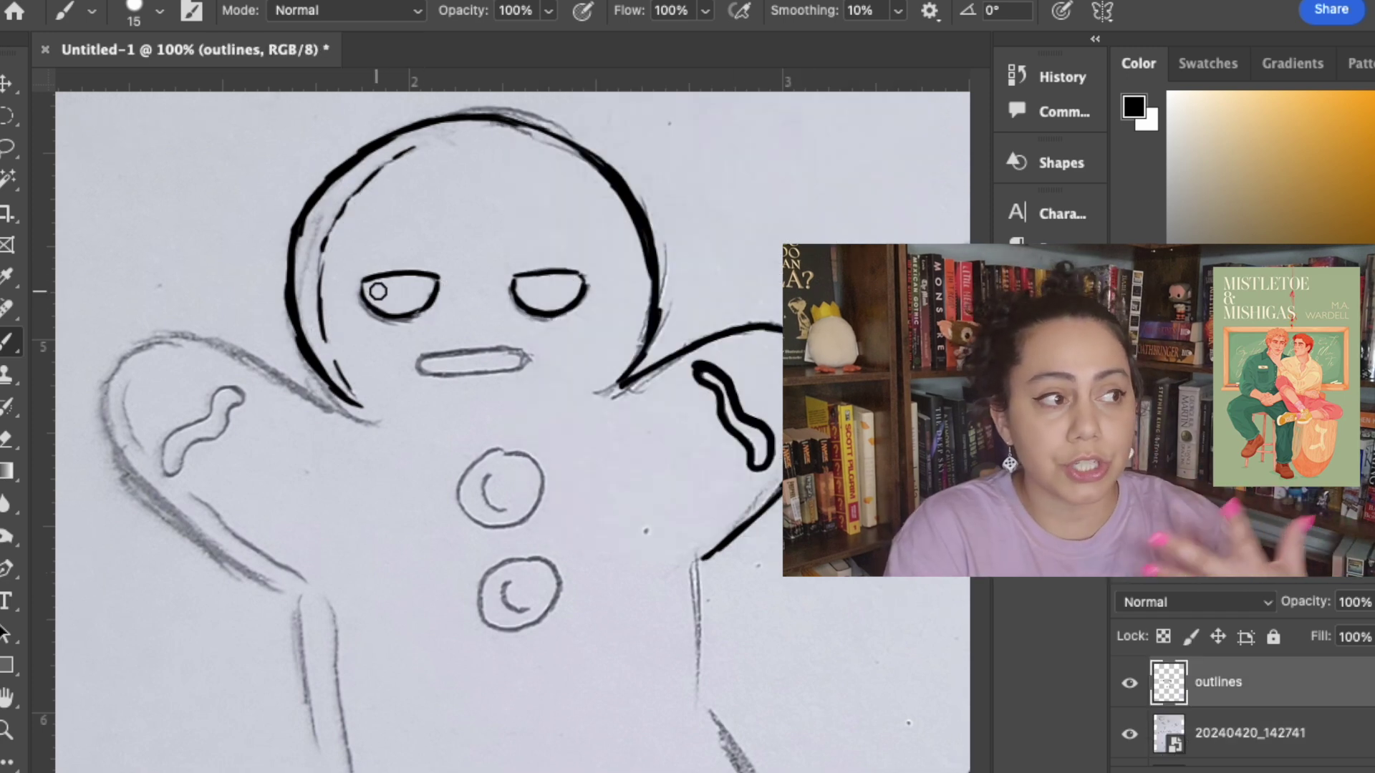
{"action": "mouse_move", "coordinate": [425, 371]}
{"action": "left_mouse_down"}
{"action": "mouse_move", "coordinate": [522, 351]}
{"action": "mouse_move", "coordinate": [406, 369]}
{"action": "left_mouse_up"}
- Trace the figure's left-hand arm and upper waist edge, with the arm's icing stripe and inner highlight line
{"action": "scroll", "coordinate": [543, 392], "scroll_direction": "down", "scroll_amount": 3}
{"action": "scroll", "coordinate": [543, 392], "scroll_direction": "left", "scroll_amount": 2}
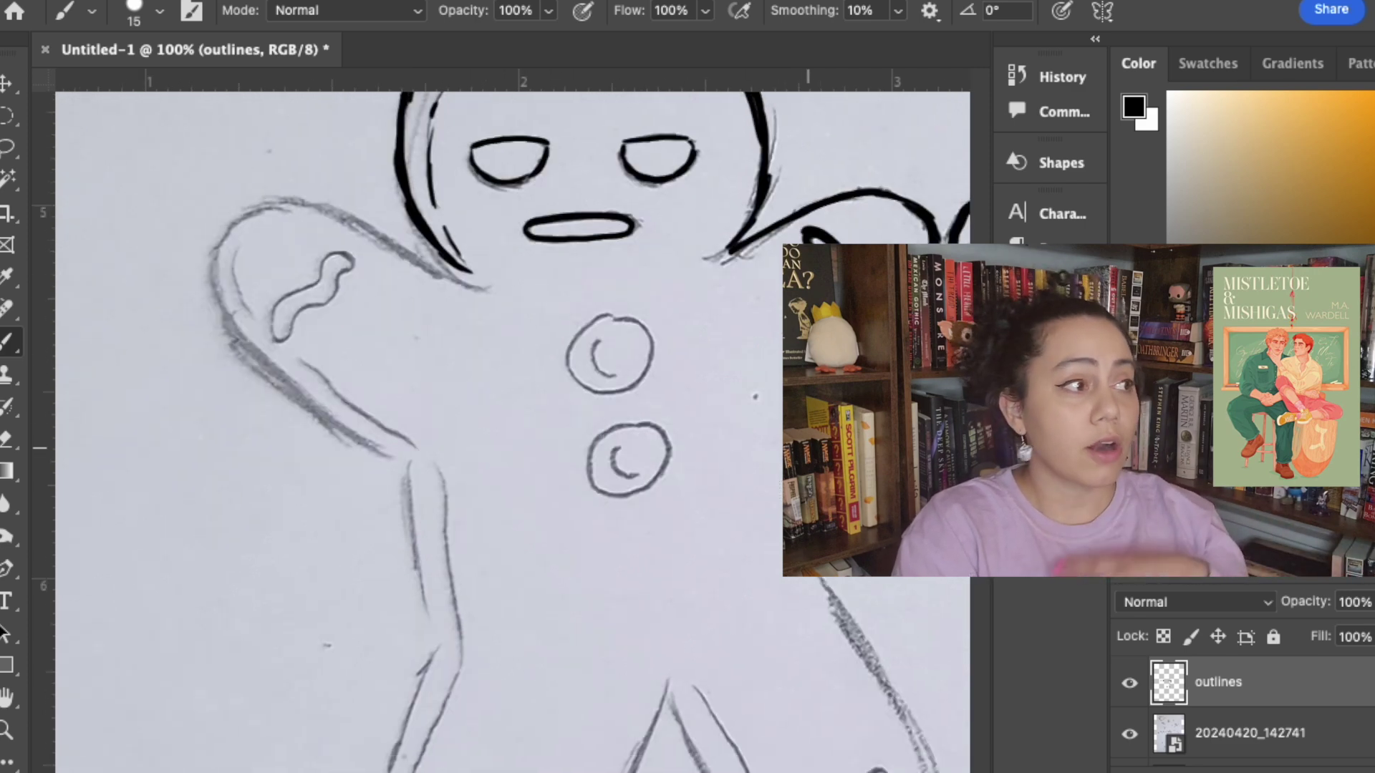
{"action": "left_click_drag", "start_coordinate": [263, 209], "coordinate": [465, 271]}
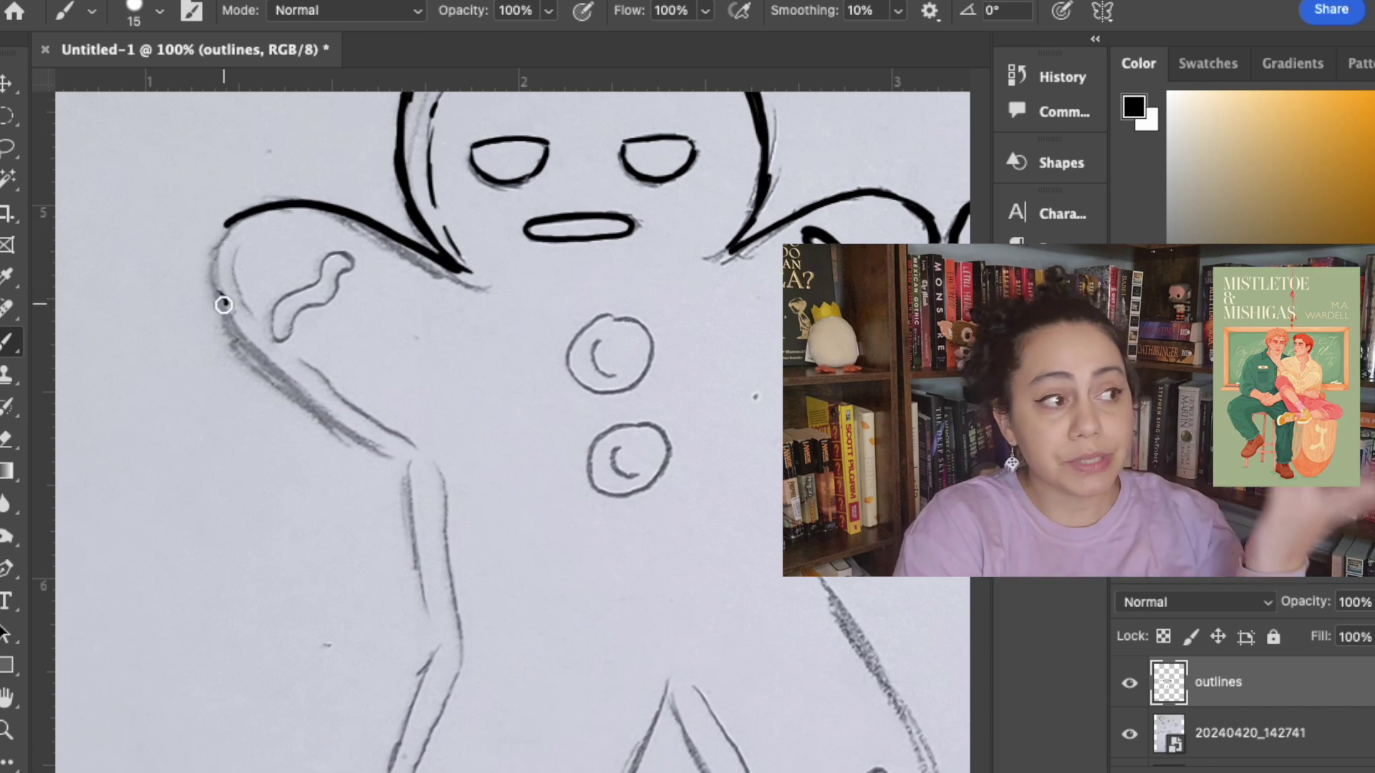
{"action": "mouse_move", "coordinate": [222, 301]}
{"action": "left_mouse_down"}
{"action": "mouse_move", "coordinate": [219, 236]}
{"action": "mouse_move", "coordinate": [255, 346]}
{"action": "mouse_move", "coordinate": [350, 418]}
{"action": "left_mouse_up"}
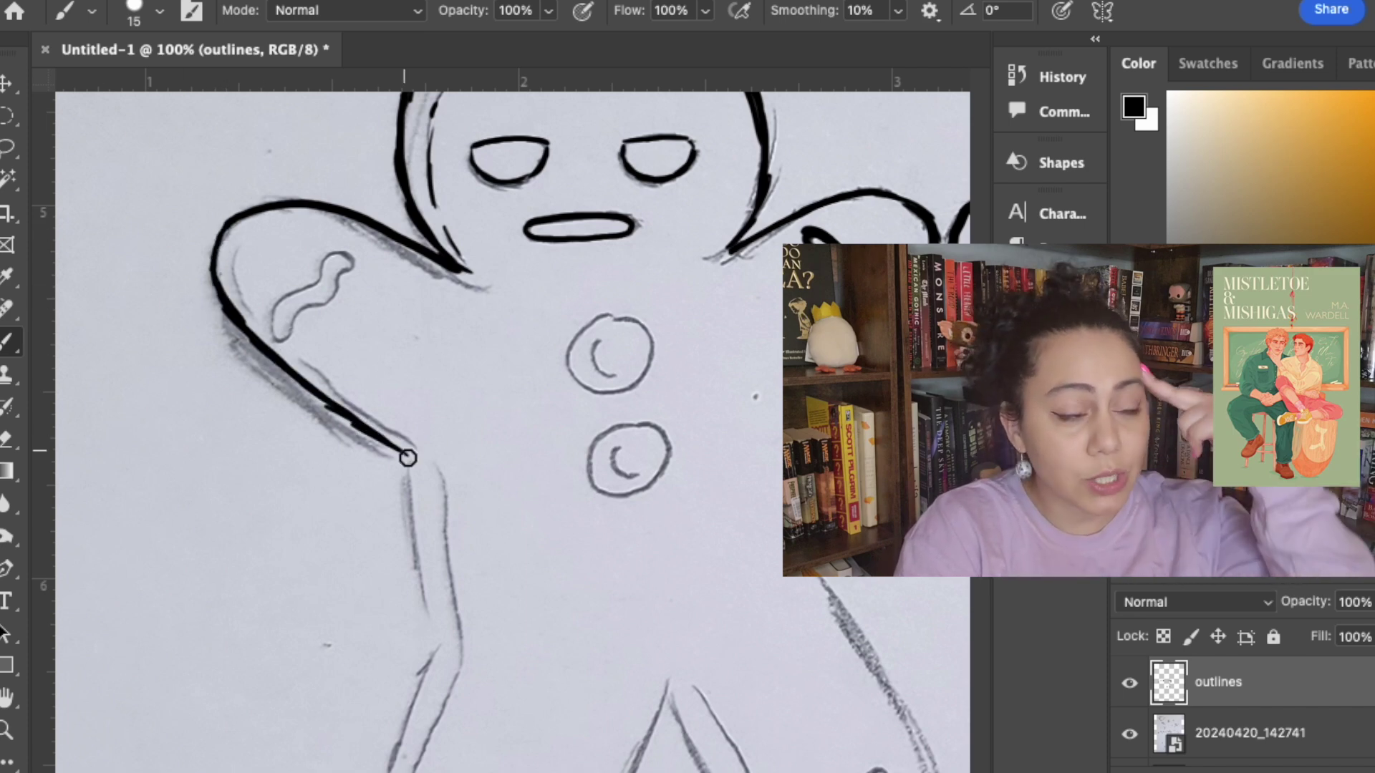
{"action": "left_click_drag", "start_coordinate": [405, 455], "coordinate": [438, 639]}
{"action": "mouse_move", "coordinate": [275, 333]}
{"action": "left_mouse_down"}
{"action": "mouse_move", "coordinate": [342, 288]}
{"action": "mouse_move", "coordinate": [294, 298]}
{"action": "mouse_move", "coordinate": [276, 338]}
{"action": "mouse_move", "coordinate": [233, 256]}
{"action": "left_mouse_up"}
{"action": "left_click_drag", "start_coordinate": [300, 356], "coordinate": [401, 436]}
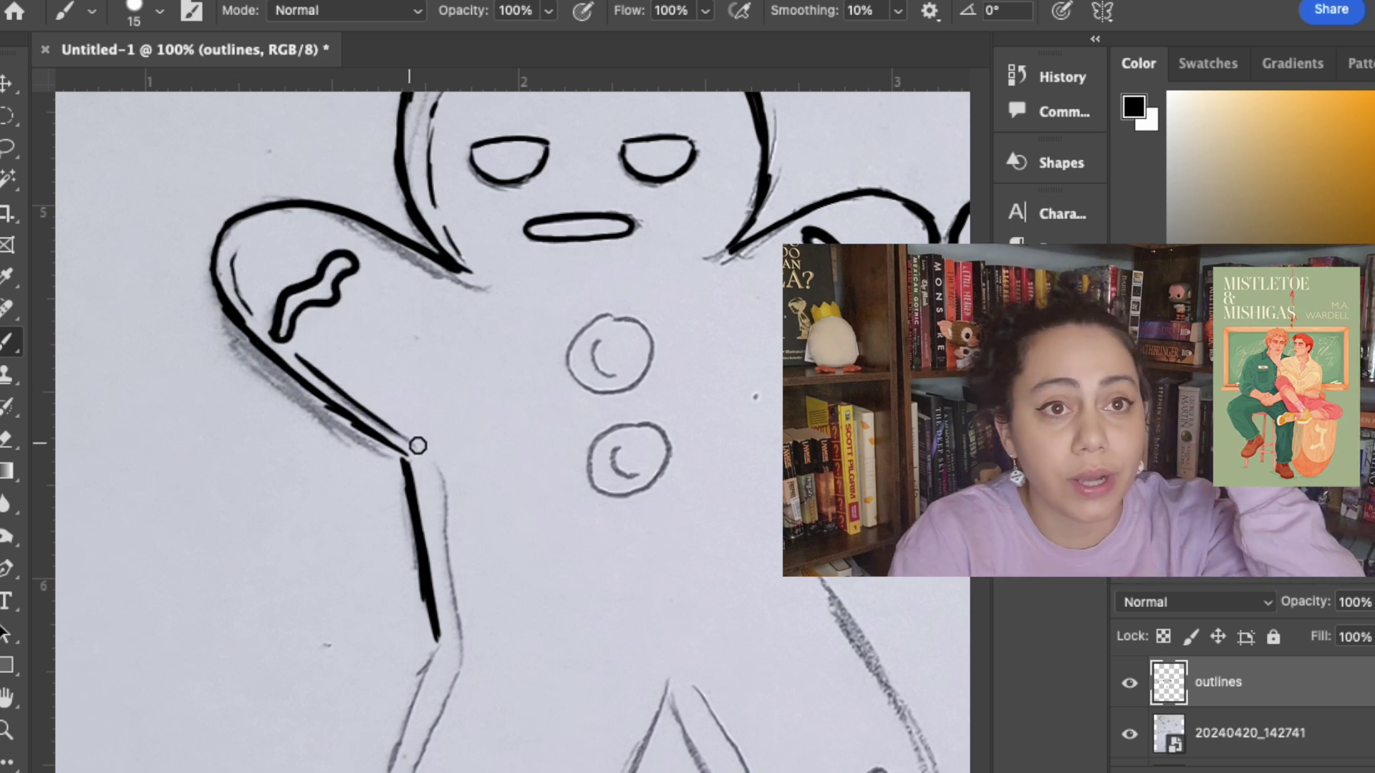
- Trace the outer edge of the left-hand leg and the broken highlight lines inside the waist and leg
{"action": "scroll", "coordinate": [487, 330], "scroll_direction": "down", "scroll_amount": 5}
{"action": "mouse_move", "coordinate": [408, 346]}
{"action": "left_mouse_down"}
{"action": "mouse_move", "coordinate": [445, 534]}
{"action": "mouse_move", "coordinate": [380, 650]}
{"action": "left_mouse_up"}
{"action": "left_click_drag", "start_coordinate": [343, 703], "coordinate": [412, 507]}
{"action": "scroll", "coordinate": [442, 476], "scroll_direction": "down", "scroll_amount": 5}
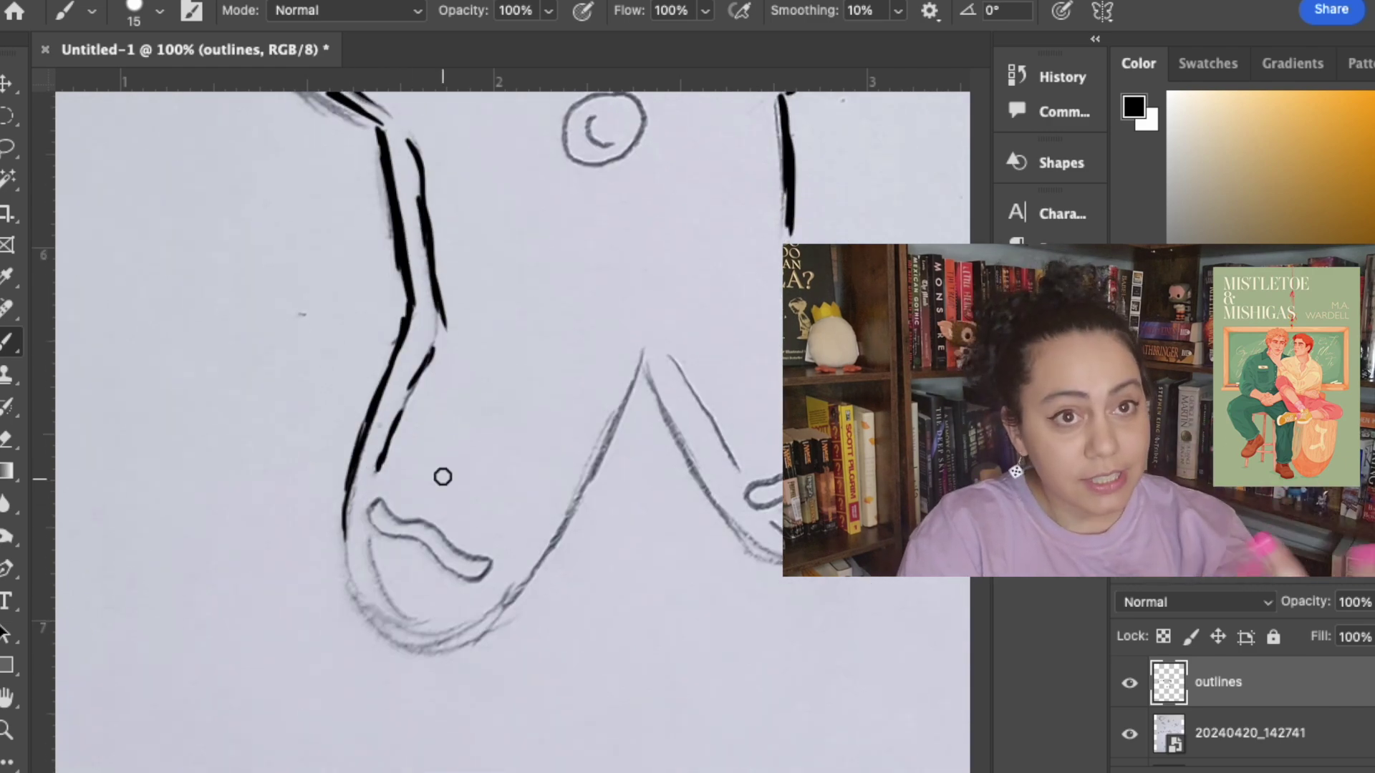
- Trace the outline around both feet and the inner legs, and the outer edge of the right-hand leg
{"action": "scroll", "coordinate": [442, 475], "scroll_direction": "right", "scroll_amount": 2}
{"action": "left_click_drag", "start_coordinate": [254, 552], "coordinate": [259, 464]}
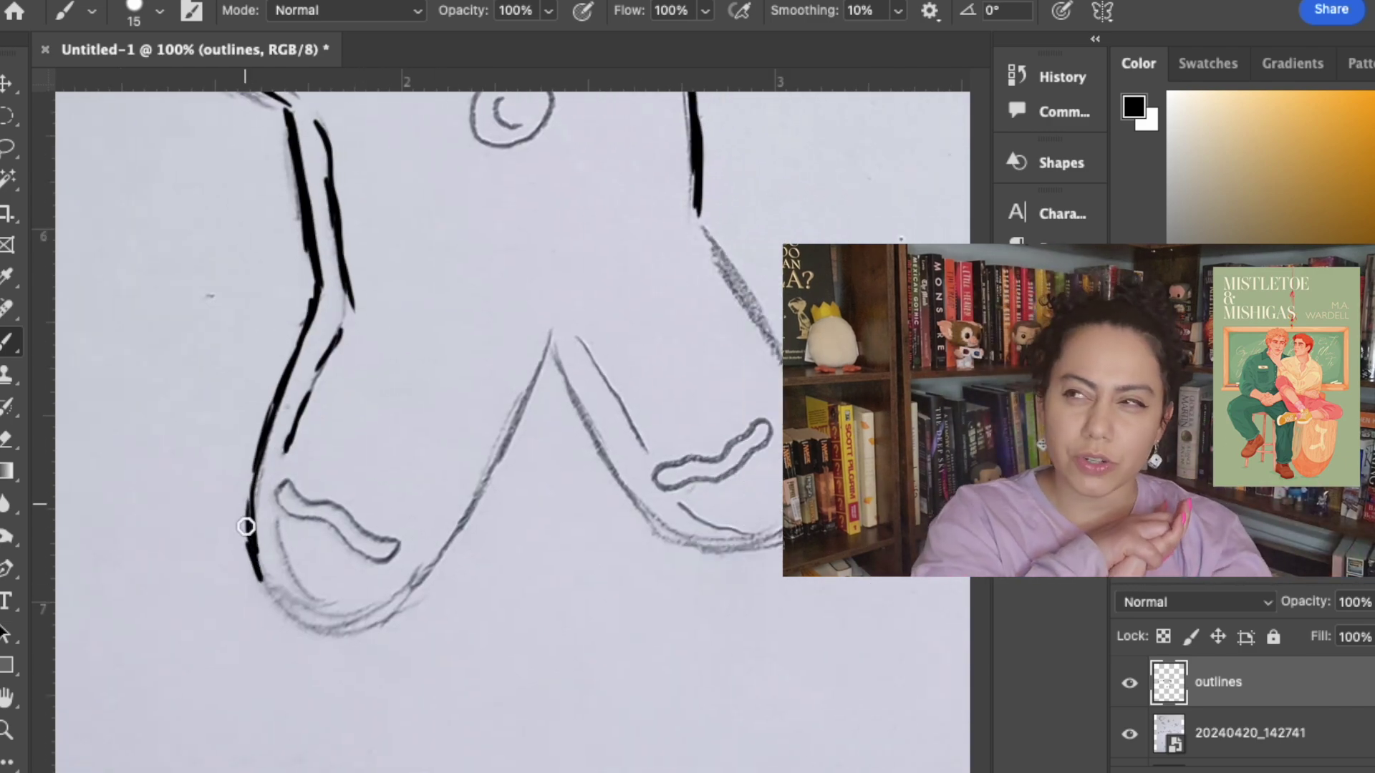
{"action": "mouse_move", "coordinate": [248, 549]}
{"action": "left_mouse_down"}
{"action": "mouse_move", "coordinate": [401, 631]}
{"action": "mouse_move", "coordinate": [405, 581]}
{"action": "mouse_move", "coordinate": [548, 356]}
{"action": "mouse_move", "coordinate": [788, 530]}
{"action": "left_mouse_up"}
{"action": "scroll", "coordinate": [574, 409], "scroll_direction": "down", "scroll_amount": 2}
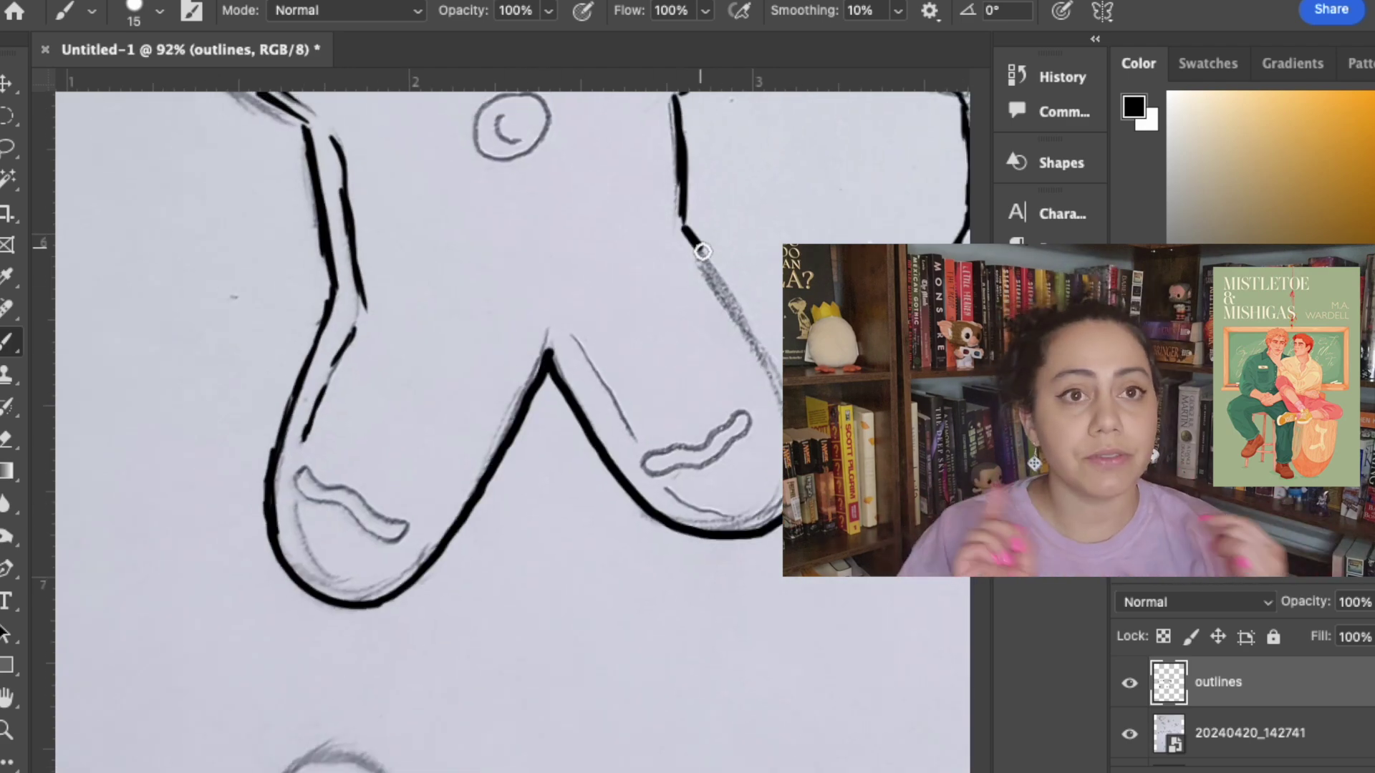
{"action": "left_click_drag", "start_coordinate": [702, 251], "coordinate": [782, 380]}
- Ink the icing stripes on the feet and the highlight lines inside the legs
{"action": "left_click_drag", "start_coordinate": [295, 505], "coordinate": [315, 569]}
{"action": "mouse_move", "coordinate": [301, 471]}
{"action": "left_mouse_down"}
{"action": "mouse_move", "coordinate": [359, 527]}
{"action": "mouse_move", "coordinate": [334, 486]}
{"action": "left_mouse_up"}
{"action": "mouse_move", "coordinate": [573, 338]}
{"action": "left_mouse_down"}
{"action": "mouse_move", "coordinate": [633, 448]}
{"action": "mouse_move", "coordinate": [740, 443]}
{"action": "mouse_move", "coordinate": [646, 459]}
{"action": "left_mouse_up"}
- Outline the figure's two round chest buttons and ink the curved highlight inside each
{"action": "scroll", "coordinate": [513, 375], "scroll_direction": "up", "scroll_amount": 6}
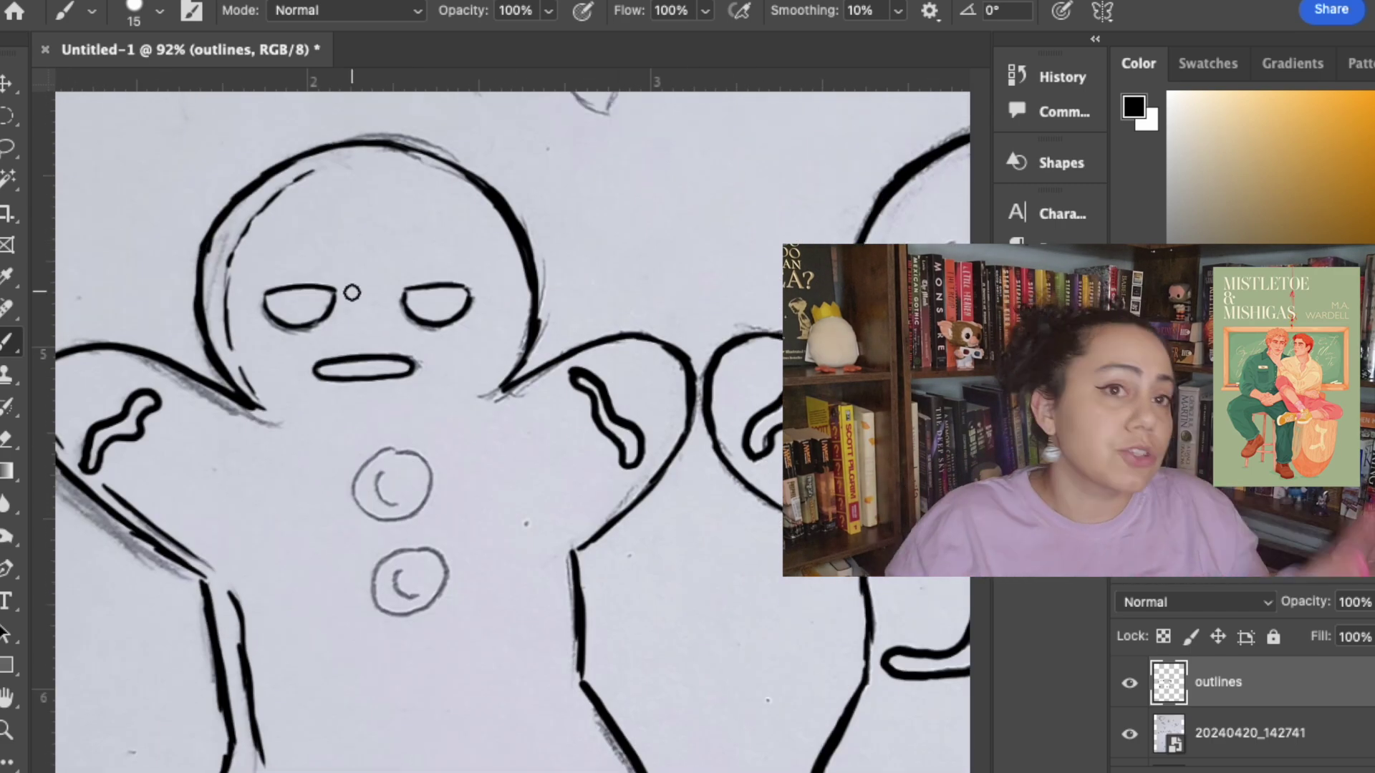
{"action": "scroll", "coordinate": [352, 292], "scroll_direction": "down", "scroll_amount": 3}
{"action": "left_click_drag", "start_coordinate": [396, 376], "coordinate": [428, 420]}
{"action": "mouse_move", "coordinate": [416, 536]}
{"action": "left_mouse_down"}
{"action": "mouse_move", "coordinate": [369, 497]}
{"action": "mouse_move", "coordinate": [372, 522]}
{"action": "mouse_move", "coordinate": [408, 482]}
{"action": "mouse_move", "coordinate": [417, 540]}
{"action": "mouse_move", "coordinate": [410, 526]}
{"action": "left_mouse_up"}
{"action": "key", "text": "super+z"}
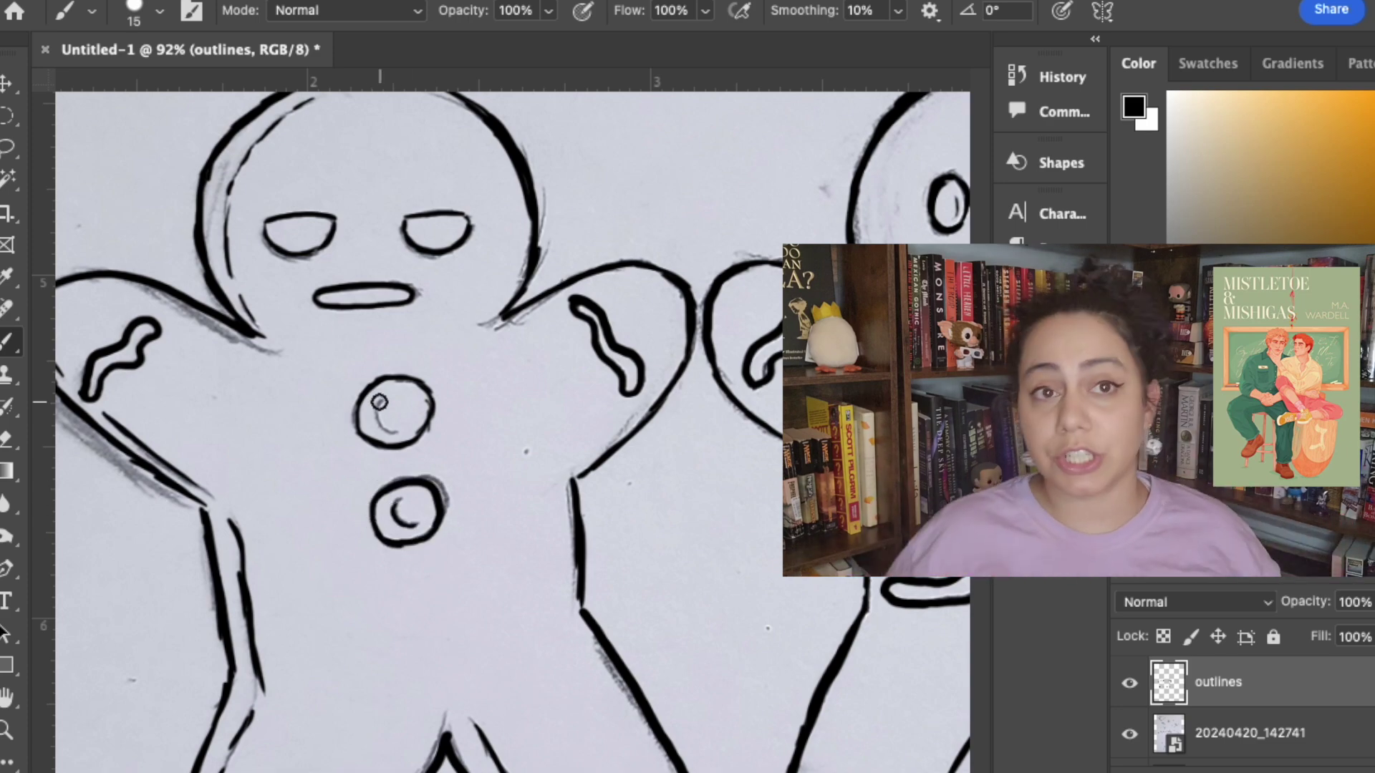
{"action": "left_click_drag", "start_coordinate": [381, 401], "coordinate": [403, 435]}
- Trace the left-hand and upper loops of the gift box's bow, including their dark fold lines
{"action": "scroll", "coordinate": [430, 458], "scroll_direction": "down", "scroll_amount": 12}
{"action": "scroll", "coordinate": [448, 476], "scroll_direction": "right", "scroll_amount": 9}
{"action": "mouse_move", "coordinate": [487, 314]}
{"action": "left_mouse_down"}
{"action": "mouse_move", "coordinate": [515, 353]}
{"action": "mouse_move", "coordinate": [542, 271]}
{"action": "mouse_move", "coordinate": [593, 322]}
{"action": "left_mouse_up"}
{"action": "left_click_drag", "start_coordinate": [542, 271], "coordinate": [627, 228]}
{"action": "left_click_drag", "start_coordinate": [631, 278], "coordinate": [606, 317]}
{"action": "mouse_move", "coordinate": [577, 244]}
{"action": "left_mouse_down"}
{"action": "mouse_move", "coordinate": [597, 285]}
{"action": "mouse_move", "coordinate": [618, 285]}
{"action": "left_mouse_up"}
{"action": "mouse_move", "coordinate": [480, 239]}
{"action": "left_mouse_down"}
{"action": "mouse_move", "coordinate": [568, 230]}
{"action": "mouse_move", "coordinate": [559, 239]}
{"action": "mouse_move", "coordinate": [503, 209]}
{"action": "left_mouse_up"}
{"action": "key", "text": "super+z"}
{"action": "mouse_move", "coordinate": [419, 339]}
{"action": "left_mouse_down"}
{"action": "mouse_move", "coordinate": [486, 392]}
{"action": "mouse_move", "coordinate": [490, 327]}
{"action": "mouse_move", "coordinate": [510, 352]}
{"action": "left_mouse_up"}
{"action": "left_click_drag", "start_coordinate": [473, 428], "coordinate": [492, 440]}
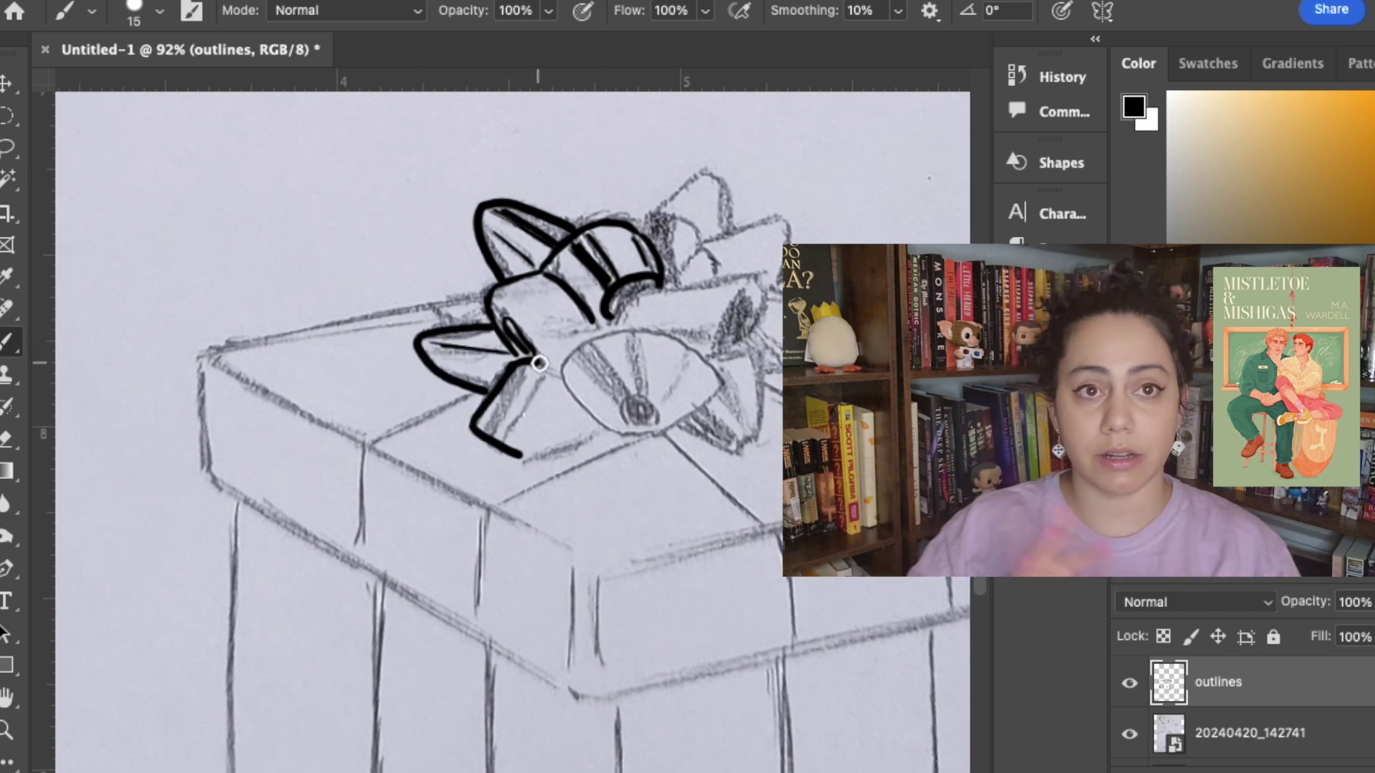
- Outline the bow's front centre loop, fill its round dark centre, and add the radiating fold lines
{"action": "mouse_move", "coordinate": [539, 363]}
{"action": "left_mouse_down"}
{"action": "mouse_move", "coordinate": [601, 419]}
{"action": "mouse_move", "coordinate": [651, 429]}
{"action": "left_mouse_up"}
{"action": "mouse_move", "coordinate": [562, 366]}
{"action": "left_mouse_down"}
{"action": "mouse_move", "coordinate": [609, 333]}
{"action": "mouse_move", "coordinate": [720, 387]}
{"action": "left_mouse_up"}
{"action": "mouse_move", "coordinate": [648, 428]}
{"action": "left_mouse_down"}
{"action": "mouse_move", "coordinate": [673, 423]}
{"action": "mouse_move", "coordinate": [641, 415]}
{"action": "mouse_move", "coordinate": [573, 351]}
{"action": "left_mouse_up"}
{"action": "left_click_drag", "start_coordinate": [638, 397], "coordinate": [636, 341]}
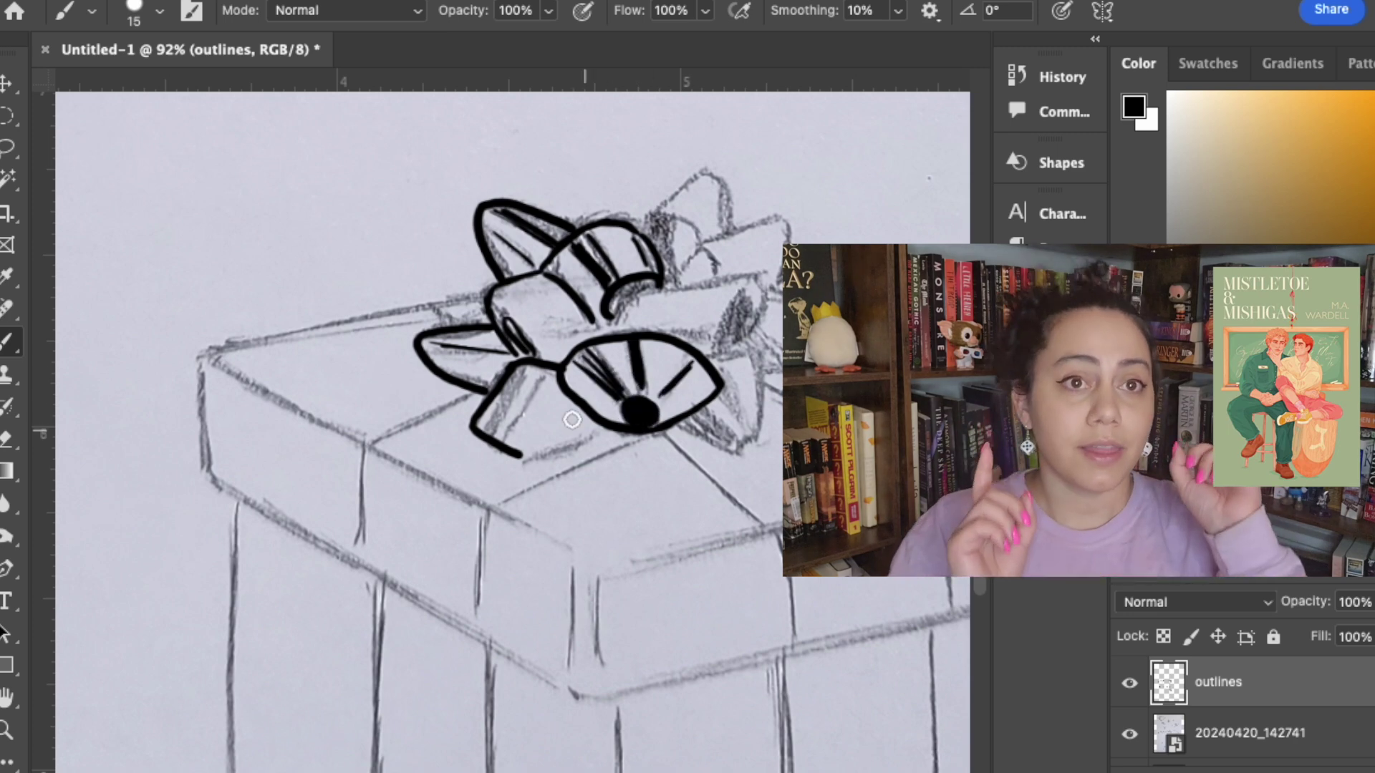
- Trace the bow's right-hand front loops with their dark hollows and complete the lower-left loop with its fold lines
{"action": "left_click_drag", "start_coordinate": [640, 291], "coordinate": [608, 332]}
{"action": "mouse_move", "coordinate": [630, 294]}
{"action": "left_mouse_down"}
{"action": "mouse_move", "coordinate": [712, 283]}
{"action": "mouse_move", "coordinate": [738, 354]}
{"action": "left_mouse_up"}
{"action": "left_click_drag", "start_coordinate": [742, 299], "coordinate": [716, 367]}
{"action": "mouse_move", "coordinate": [673, 429]}
{"action": "left_mouse_down"}
{"action": "mouse_move", "coordinate": [741, 447]}
{"action": "mouse_move", "coordinate": [762, 354]}
{"action": "mouse_move", "coordinate": [745, 407]}
{"action": "left_mouse_up"}
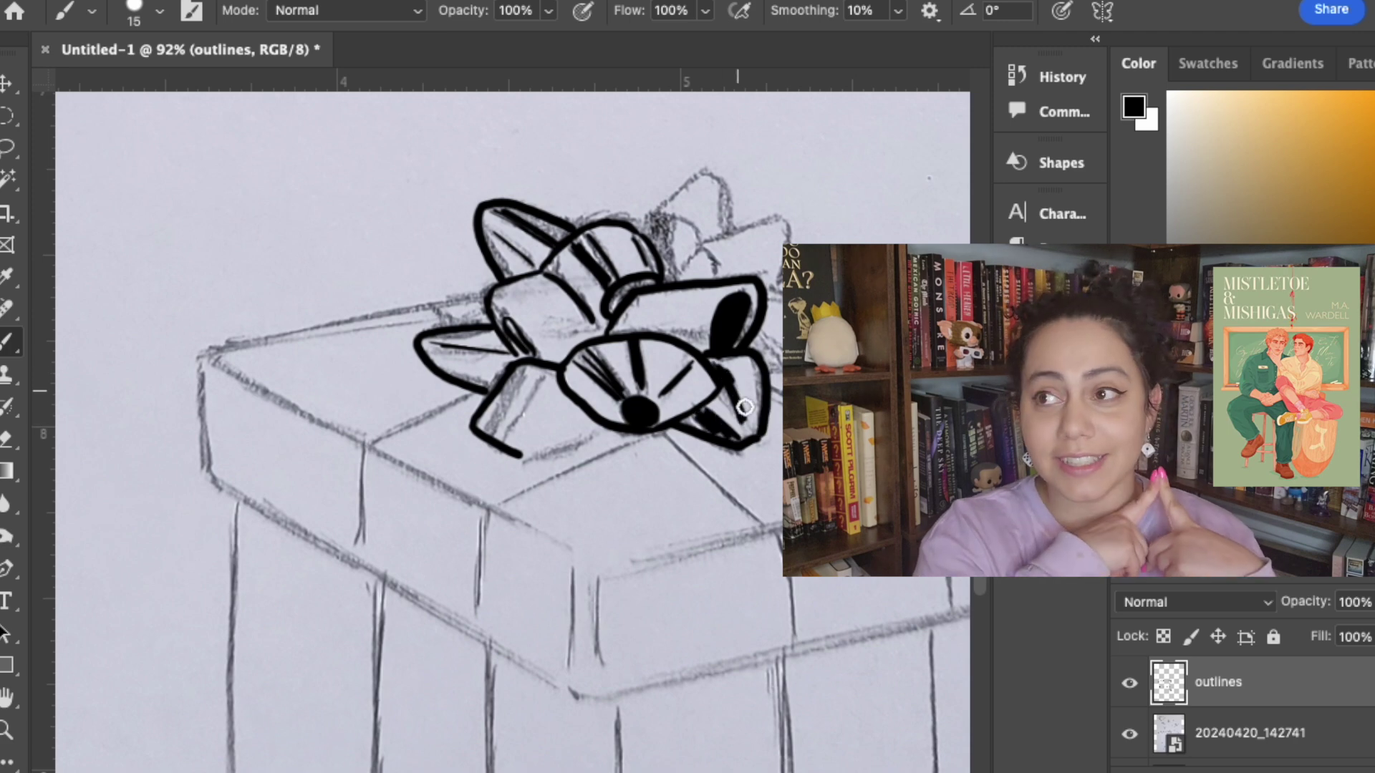
{"action": "left_click_drag", "start_coordinate": [520, 454], "coordinate": [609, 429]}
{"action": "left_click_drag", "start_coordinate": [523, 372], "coordinate": [487, 426]}
- Trace the bow's back and far-right loops and fill the dark gaps between them with black
{"action": "left_click_drag", "start_coordinate": [684, 215], "coordinate": [672, 274]}
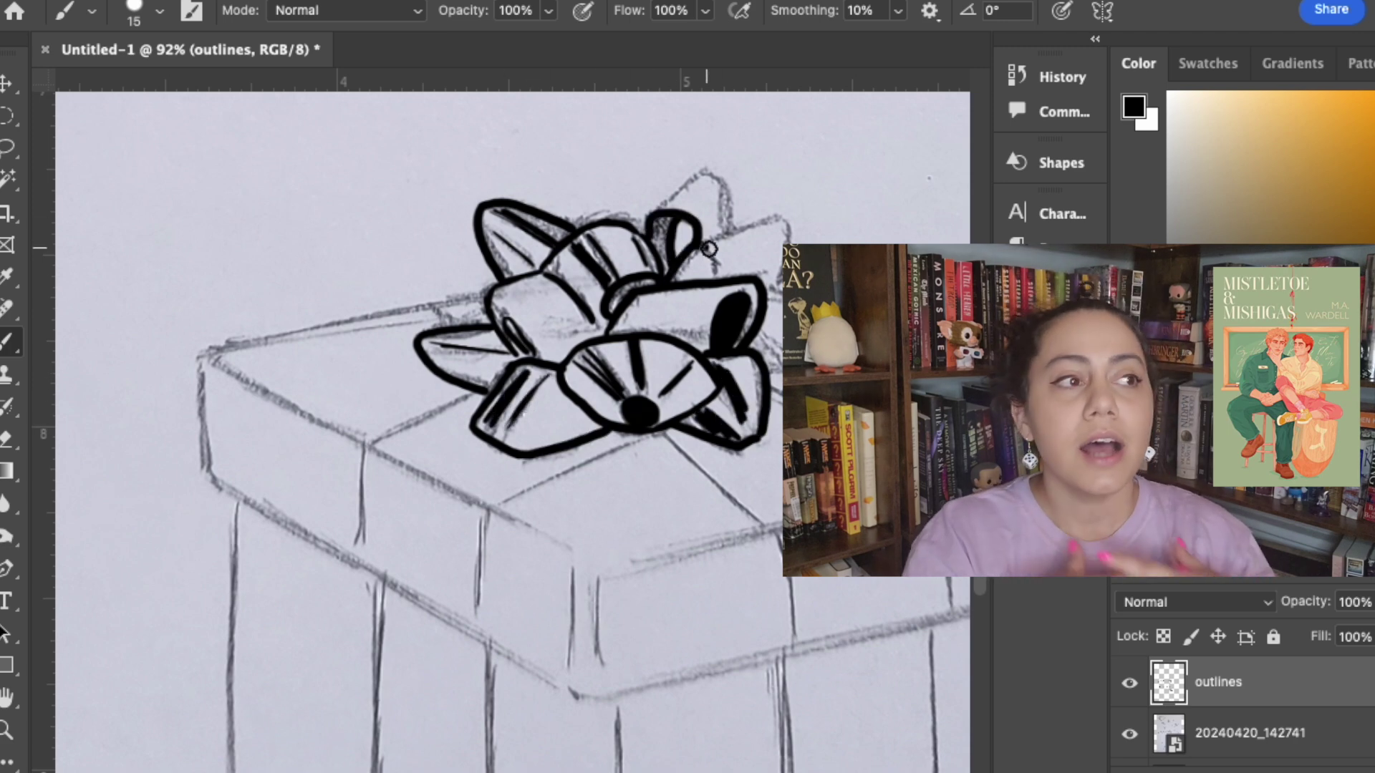
{"action": "mouse_move", "coordinate": [663, 214]}
{"action": "left_mouse_down"}
{"action": "mouse_move", "coordinate": [727, 236]}
{"action": "mouse_move", "coordinate": [812, 309]}
{"action": "left_mouse_up"}
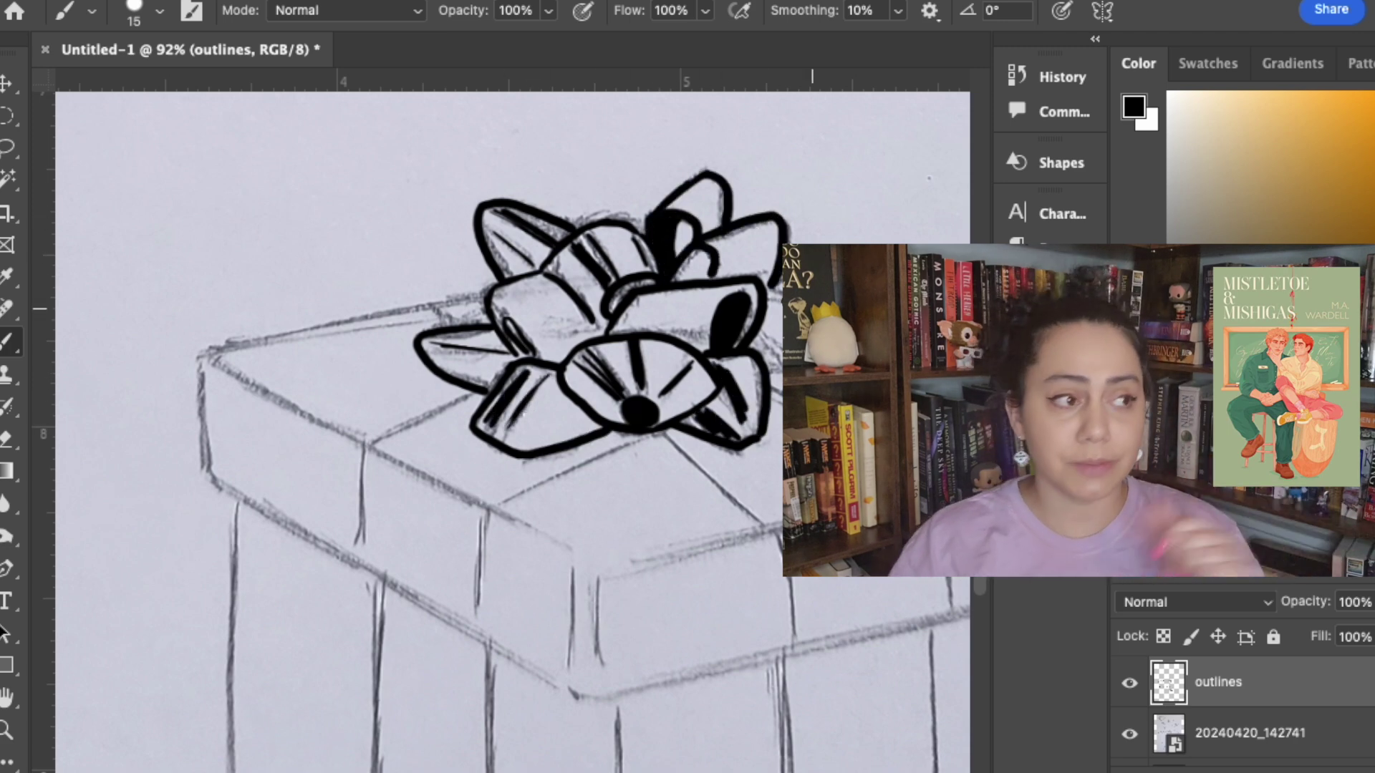
{"action": "mouse_move", "coordinate": [708, 255]}
{"action": "left_mouse_down"}
{"action": "mouse_move", "coordinate": [714, 283]}
{"action": "mouse_move", "coordinate": [681, 275]}
{"action": "left_mouse_up"}
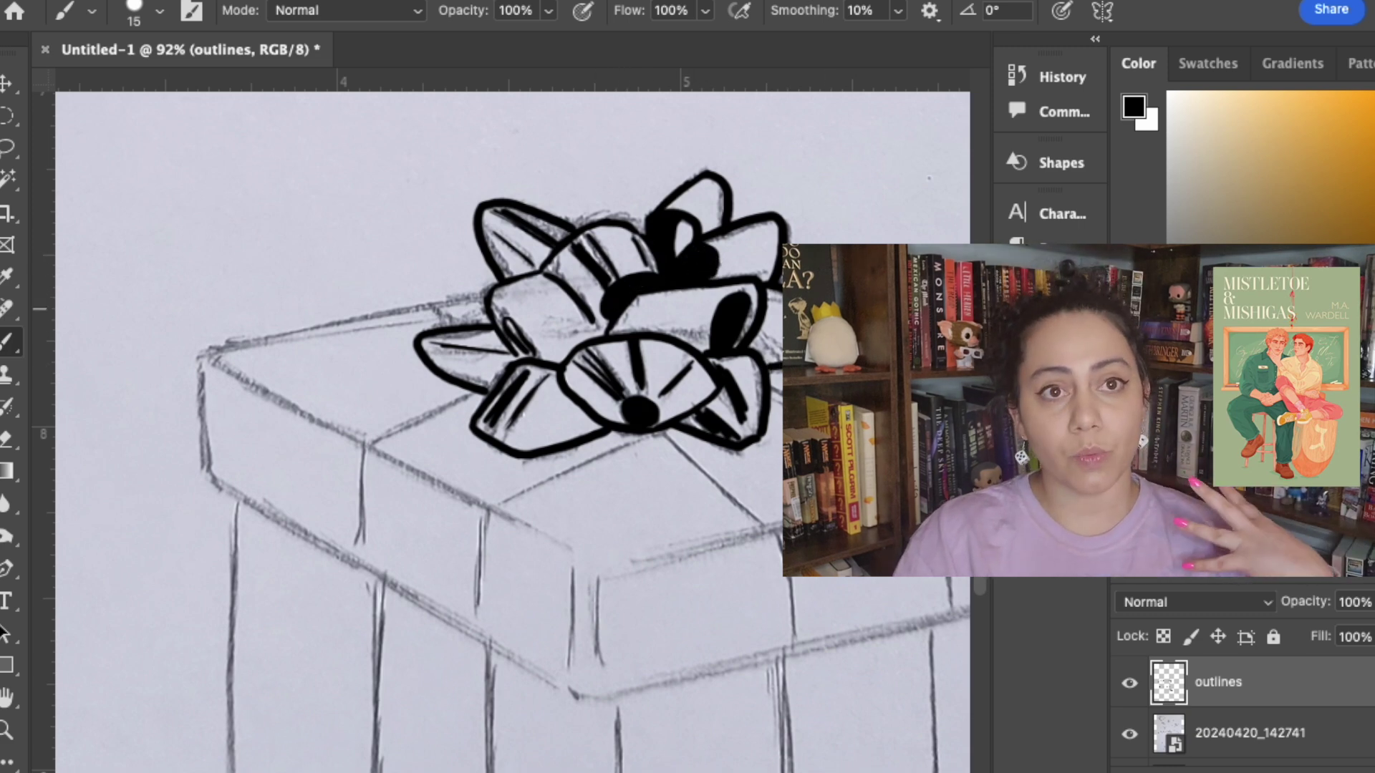
- Ink the gift lid's outer outline with straight lines along its back edges, side corners and lower front edges
{"action": "left_click", "coordinate": [487, 298]}
{"action": "left_click", "coordinate": [198, 356], "text": "shift"}
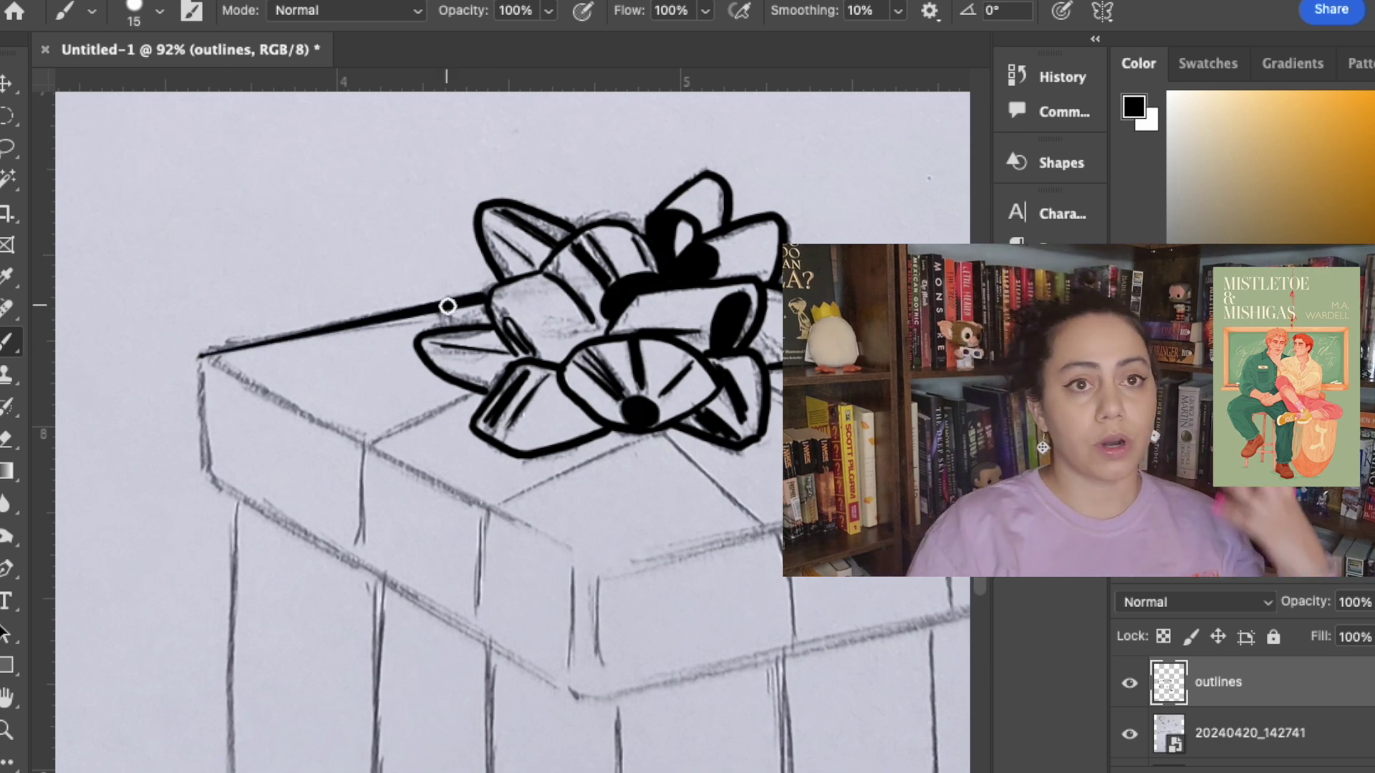
{"action": "left_click_drag", "start_coordinate": [203, 475], "coordinate": [203, 358]}
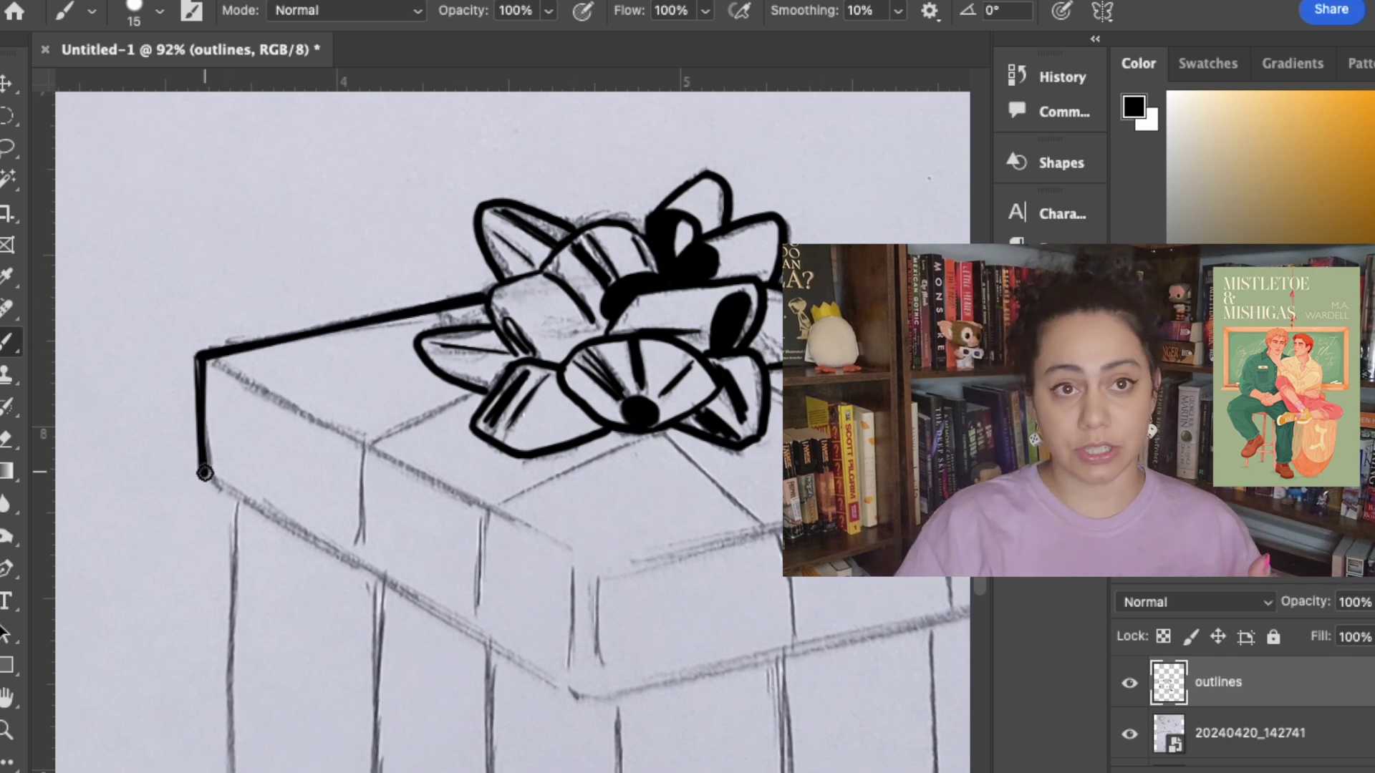
{"action": "left_click", "coordinate": [573, 697], "text": "shift"}
{"action": "left_click_drag", "start_coordinate": [575, 700], "coordinate": [240, 499]}
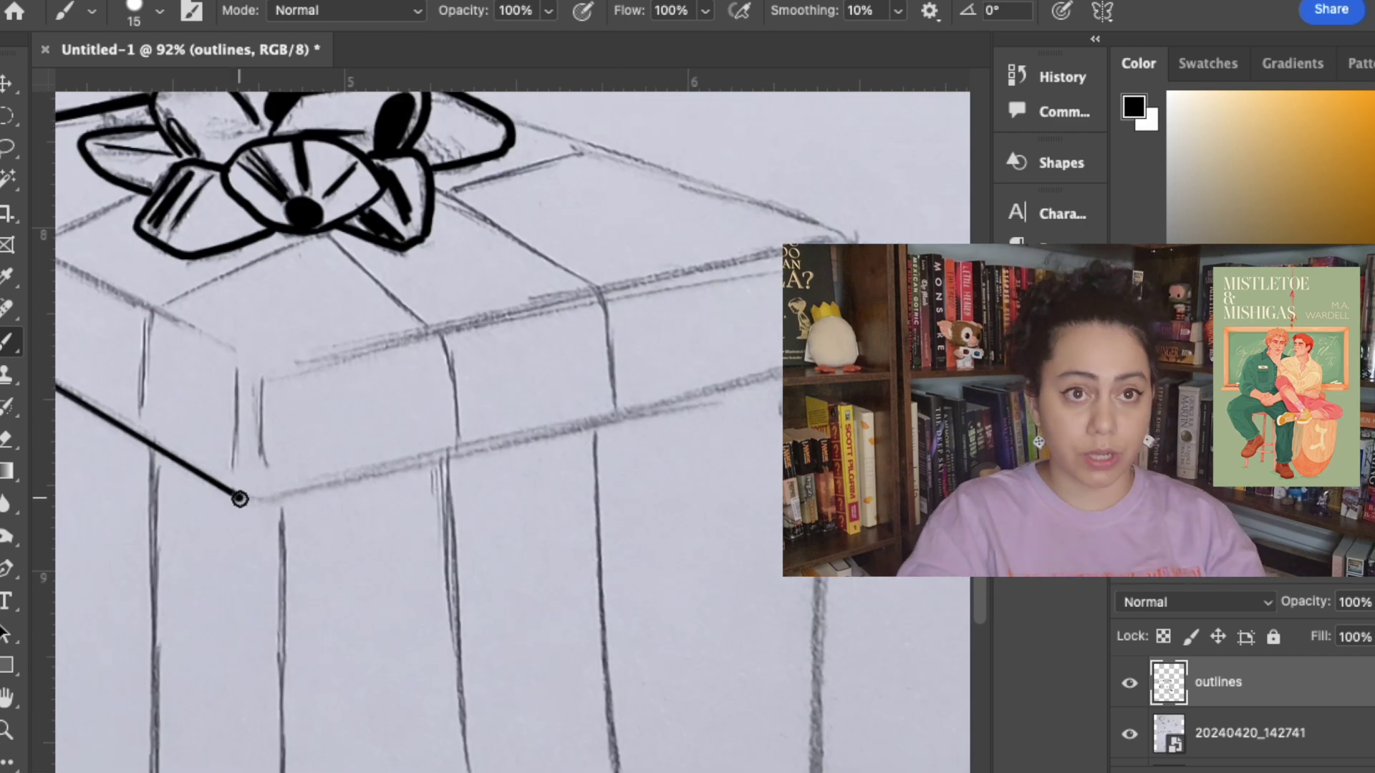
{"action": "left_click", "coordinate": [845, 347], "text": "shift"}
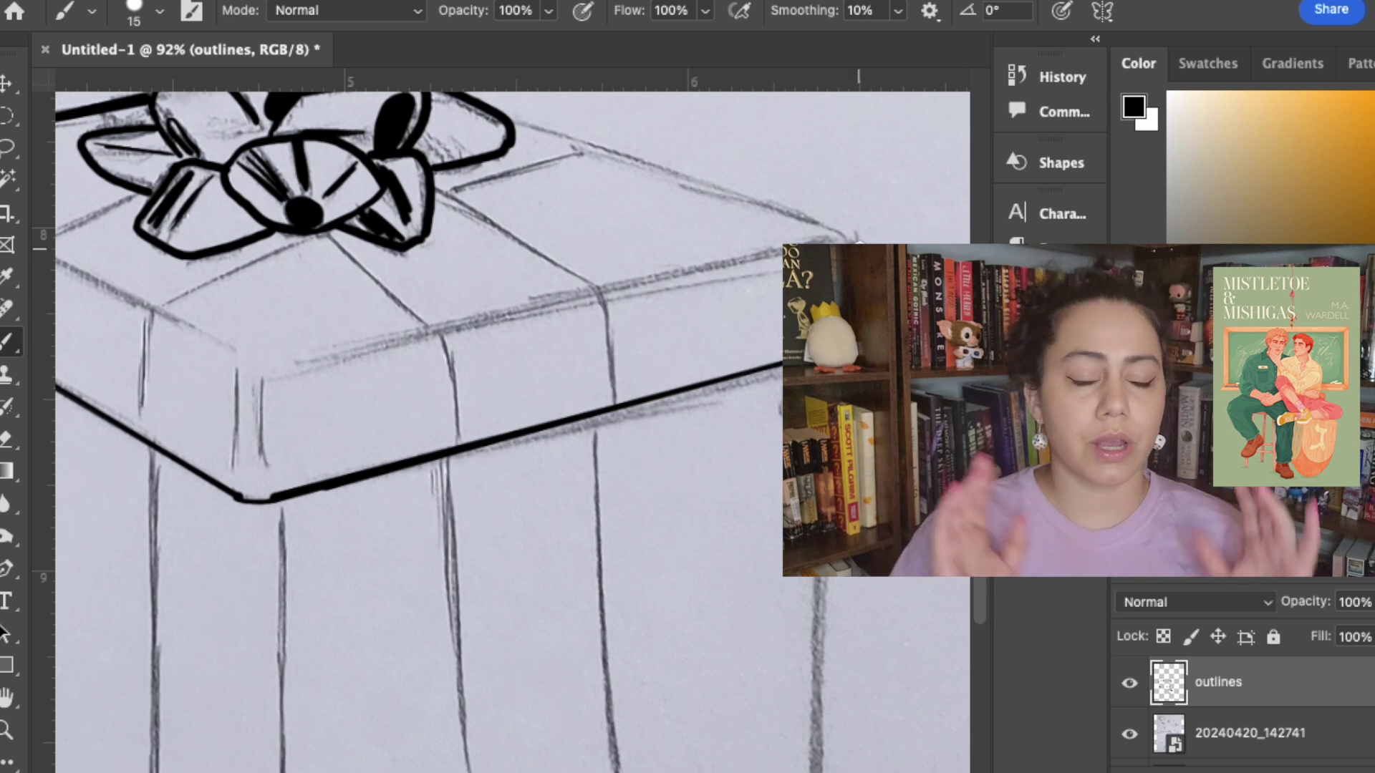
{"action": "left_click_drag", "start_coordinate": [859, 248], "coordinate": [852, 357]}
{"action": "left_click", "coordinate": [510, 243]}
{"action": "left_click", "coordinate": [803, 351], "text": "shift"}
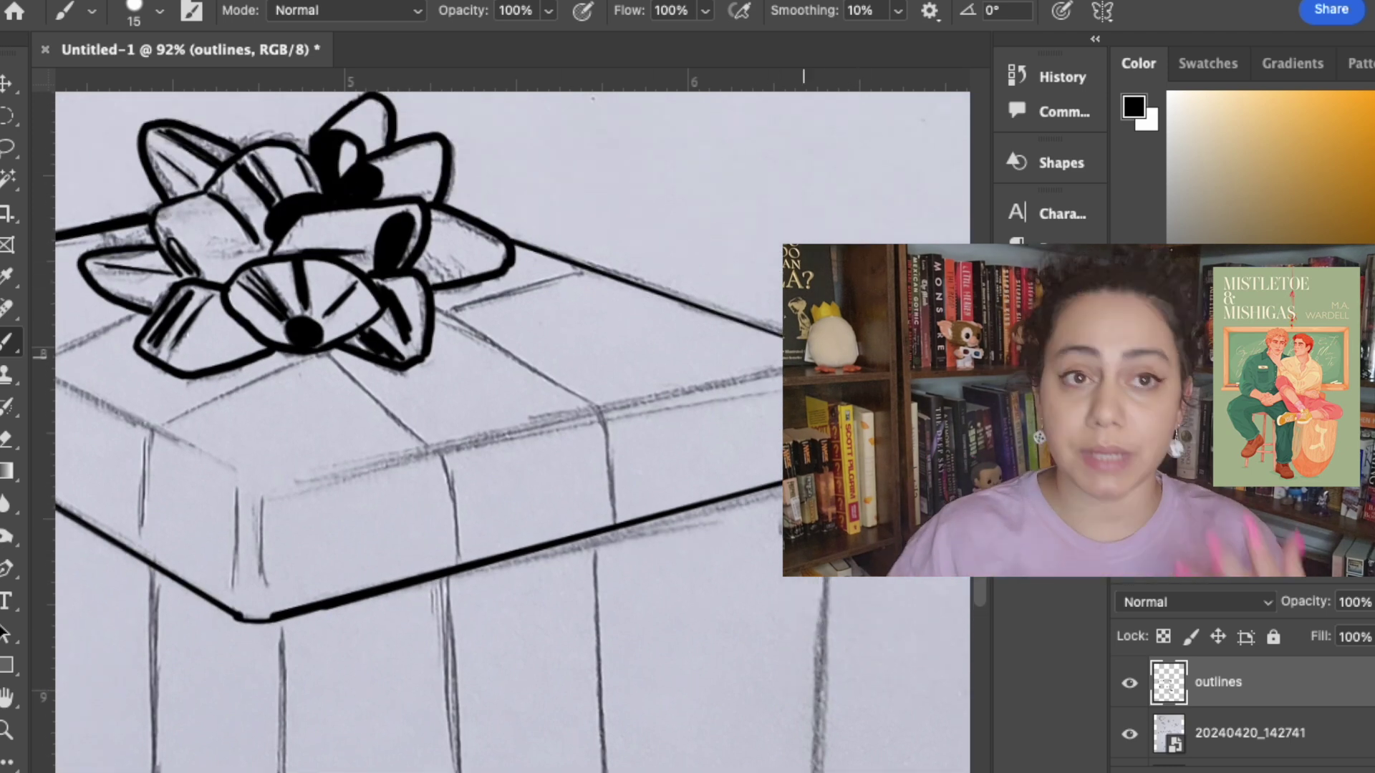
- Ink the lid's top front-right edge on either side of the ribbon, and the ribbon lines running down from the bow
{"action": "left_click", "coordinate": [603, 415], "text": "shift"}
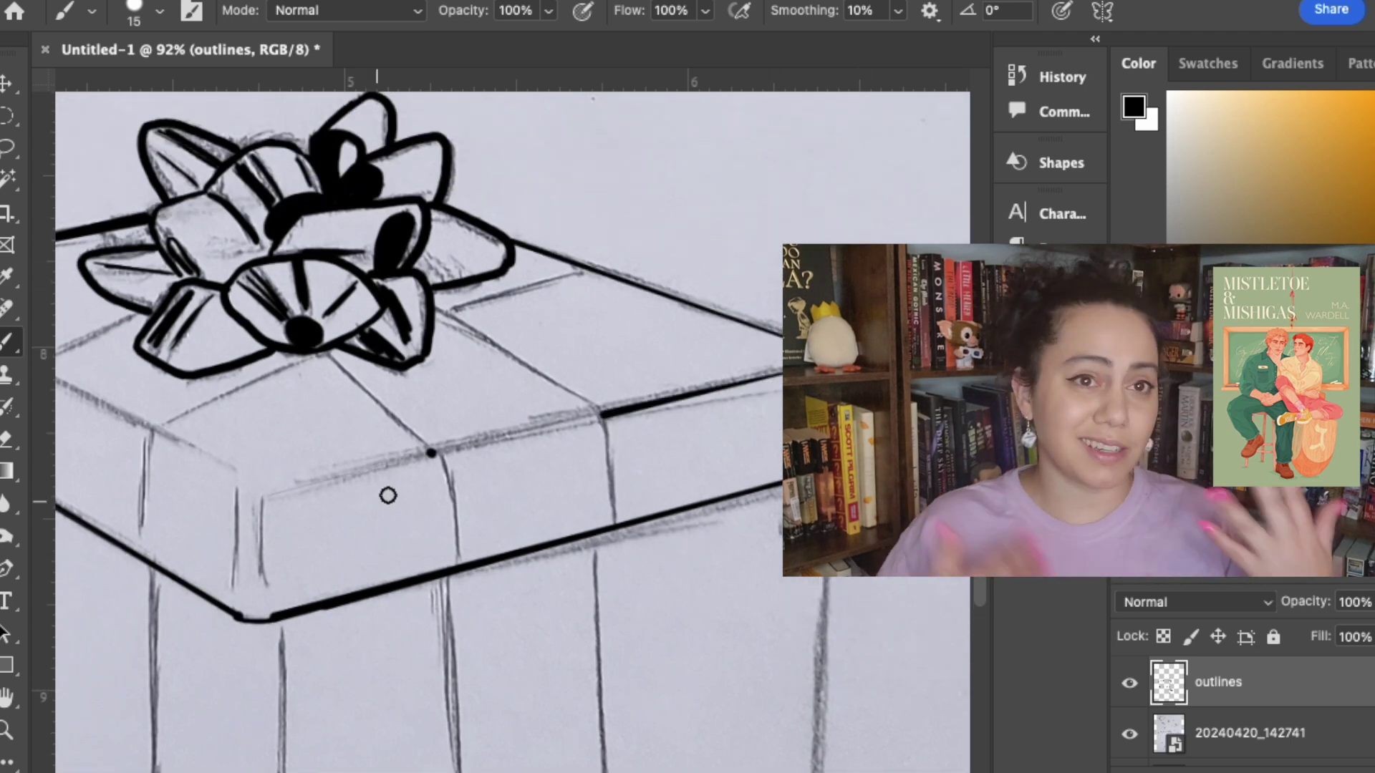
{"action": "left_click", "coordinate": [266, 495], "text": "shift"}
{"action": "left_click", "coordinate": [309, 352]}
{"action": "left_click", "coordinate": [431, 452], "text": "shift"}
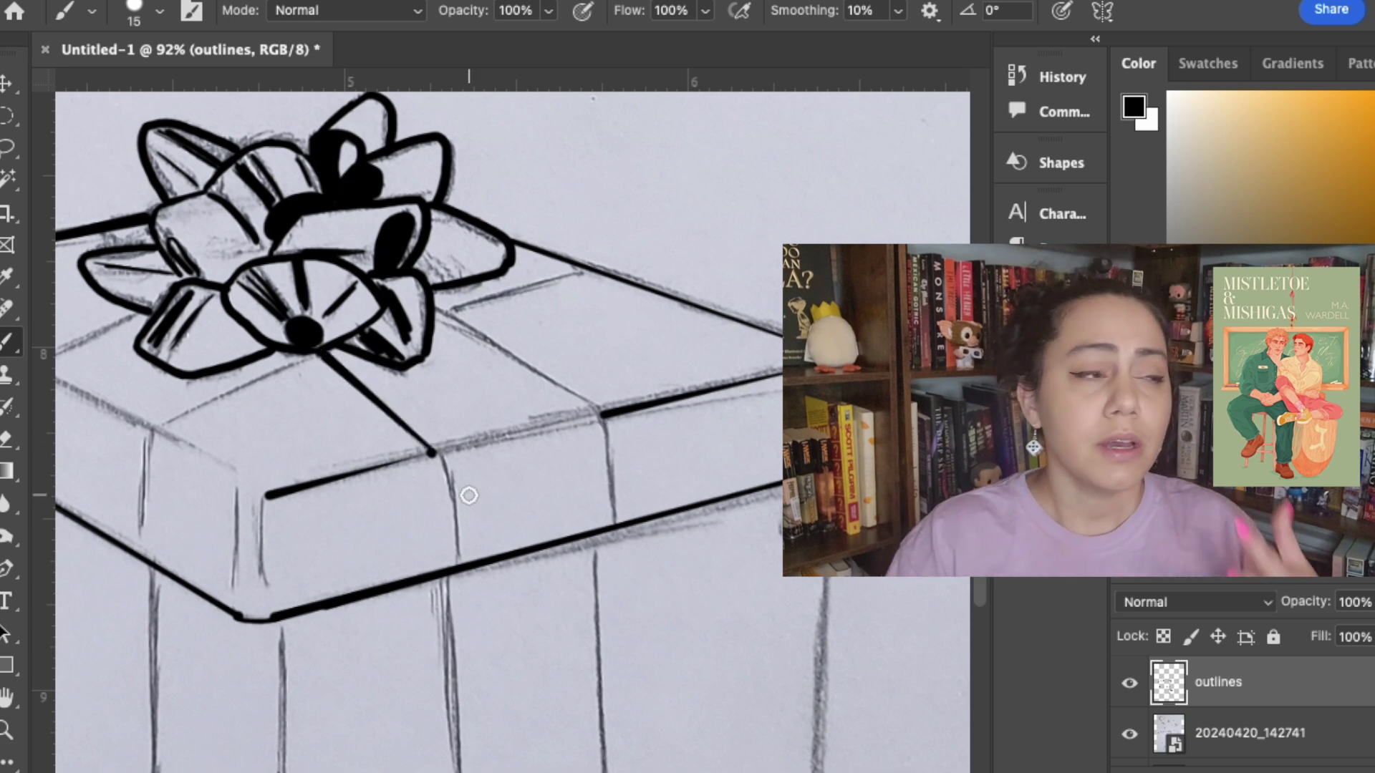
{"action": "left_click", "coordinate": [437, 309]}
{"action": "left_click", "coordinate": [600, 412], "text": "shift"}
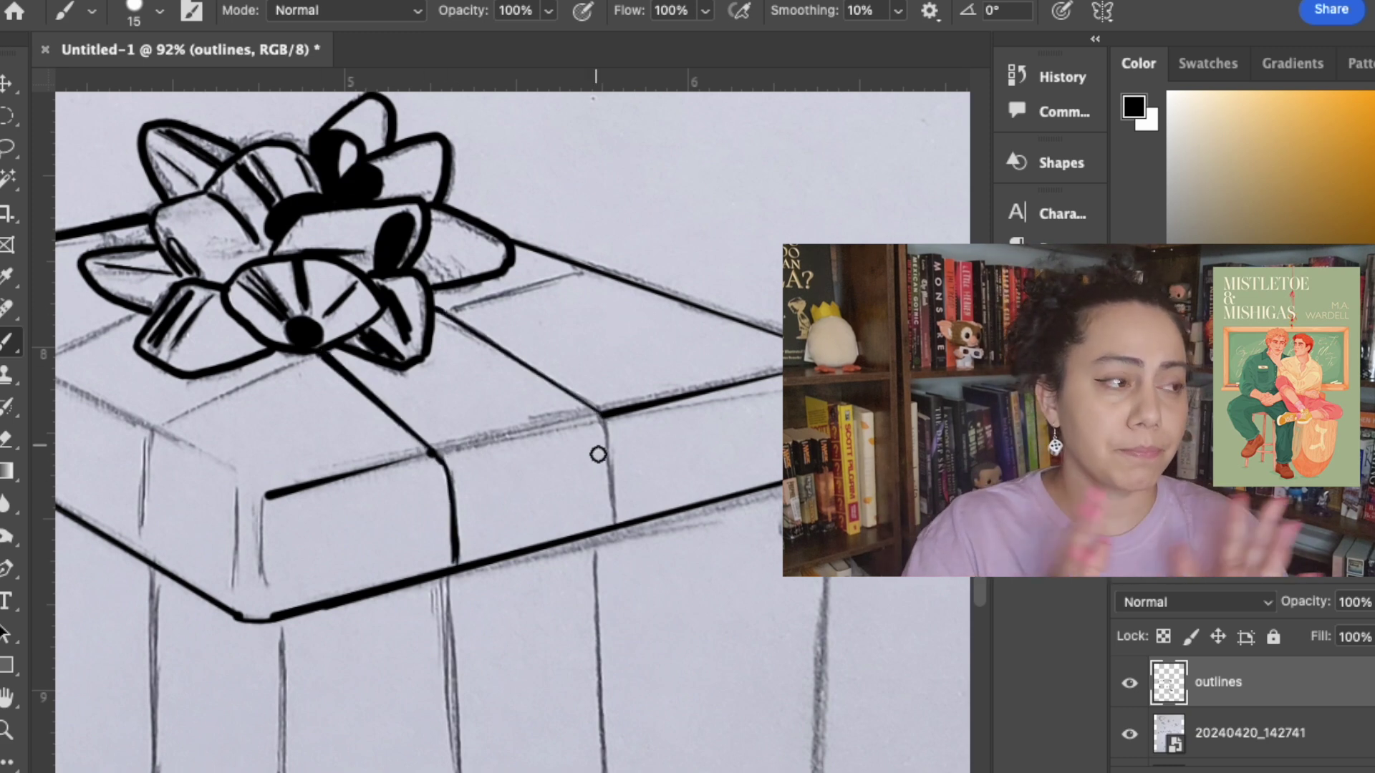
- Ink the ribbon's right-hand line down the lid's front-right side and the ribbon line running from the bow toward the back-right edge
{"action": "left_click", "coordinate": [612, 515], "text": "shift"}
{"action": "key", "text": "super+z"}
{"action": "left_click", "coordinate": [610, 521]}
{"action": "left_click", "coordinate": [603, 417], "text": "shift"}
{"action": "key", "text": "super+z"}
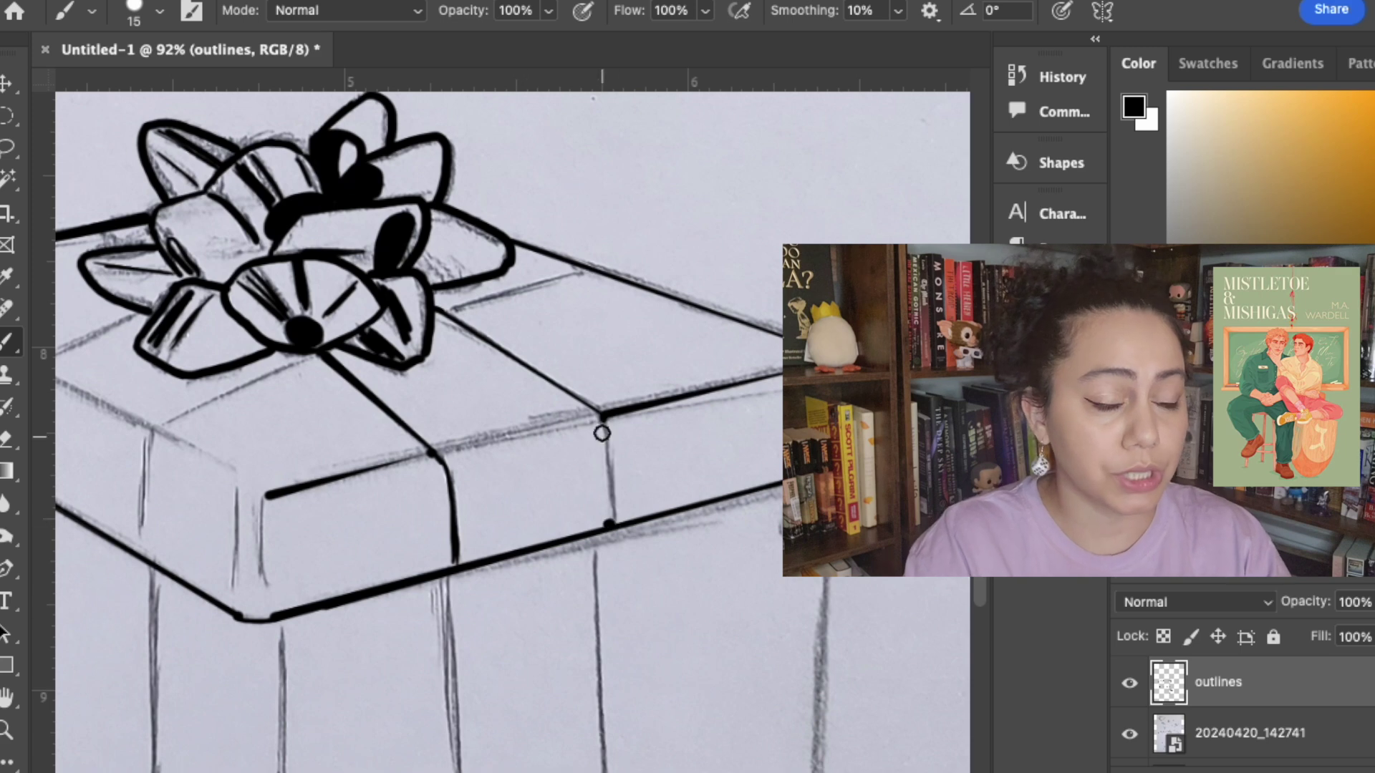
{"action": "left_click_drag", "start_coordinate": [609, 527], "coordinate": [600, 424]}
{"action": "left_click_drag", "start_coordinate": [446, 316], "coordinate": [525, 308]}
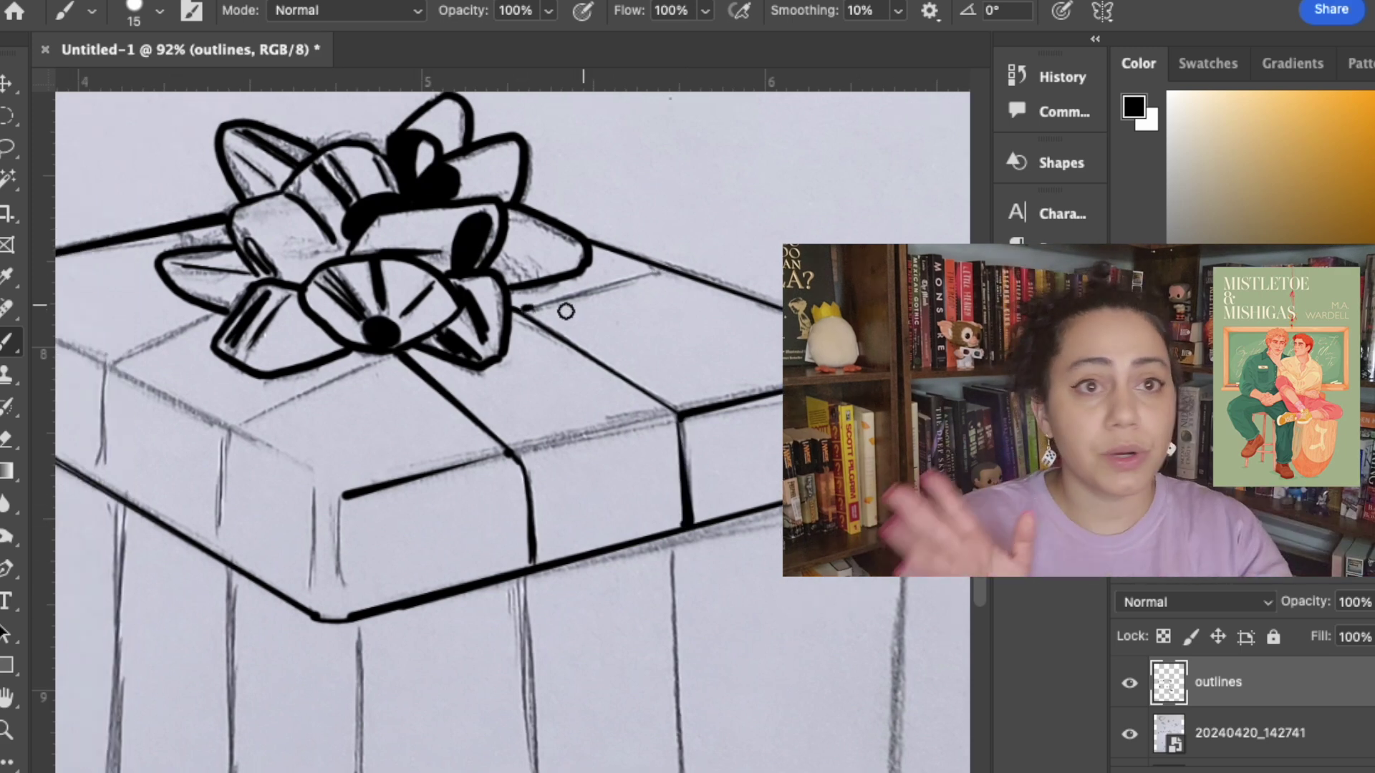
{"action": "mouse_move", "coordinate": [662, 269]}
{"action": "left_mouse_down"}
{"action": "mouse_move", "coordinate": [528, 309]}
{"action": "mouse_move", "coordinate": [664, 269]}
{"action": "left_mouse_up"}
- Ink both edges of the ribbon crossing the lid's left half, from the bow down over the front-left side
{"action": "left_click_drag", "start_coordinate": [172, 372], "coordinate": [343, 411]}
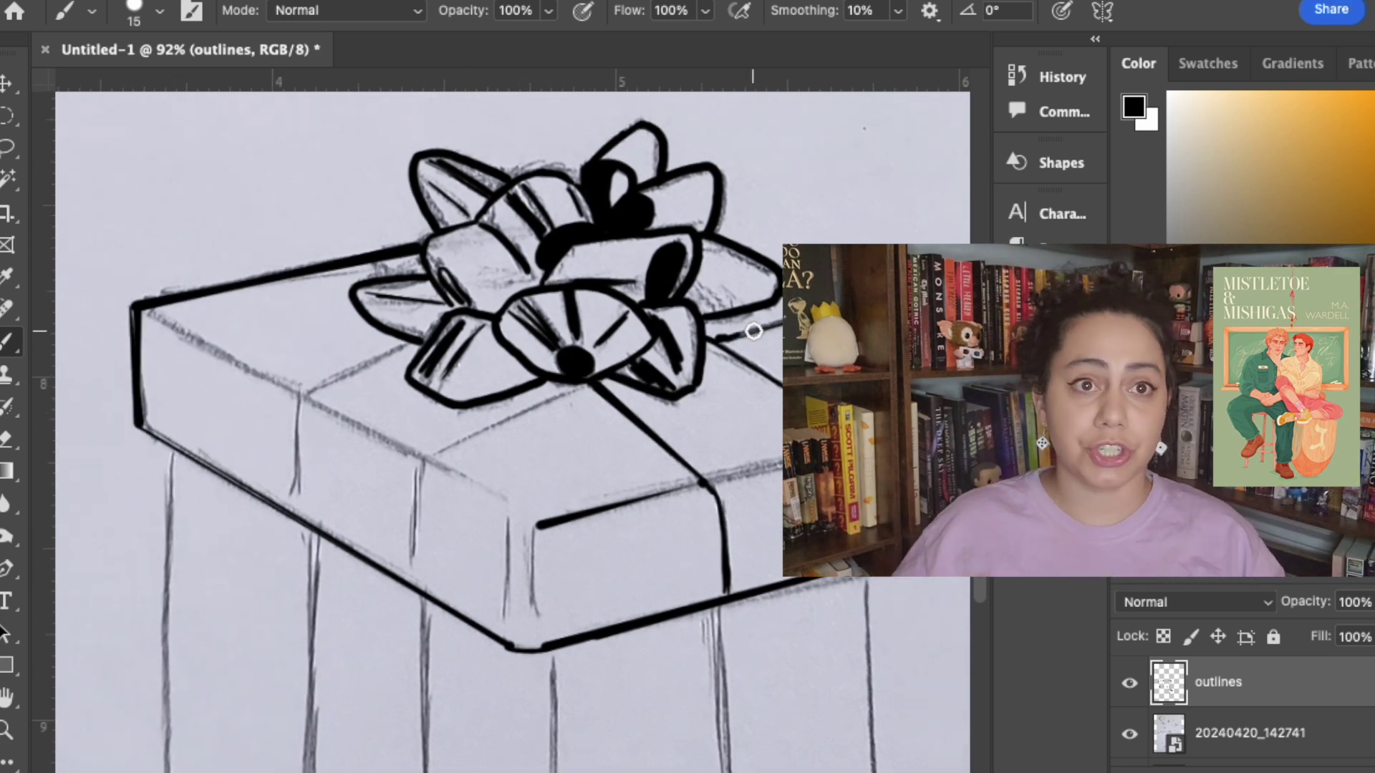
{"action": "mouse_move", "coordinate": [405, 345]}
{"action": "left_mouse_down"}
{"action": "mouse_move", "coordinate": [304, 396]}
{"action": "mouse_move", "coordinate": [294, 509]}
{"action": "left_mouse_up"}
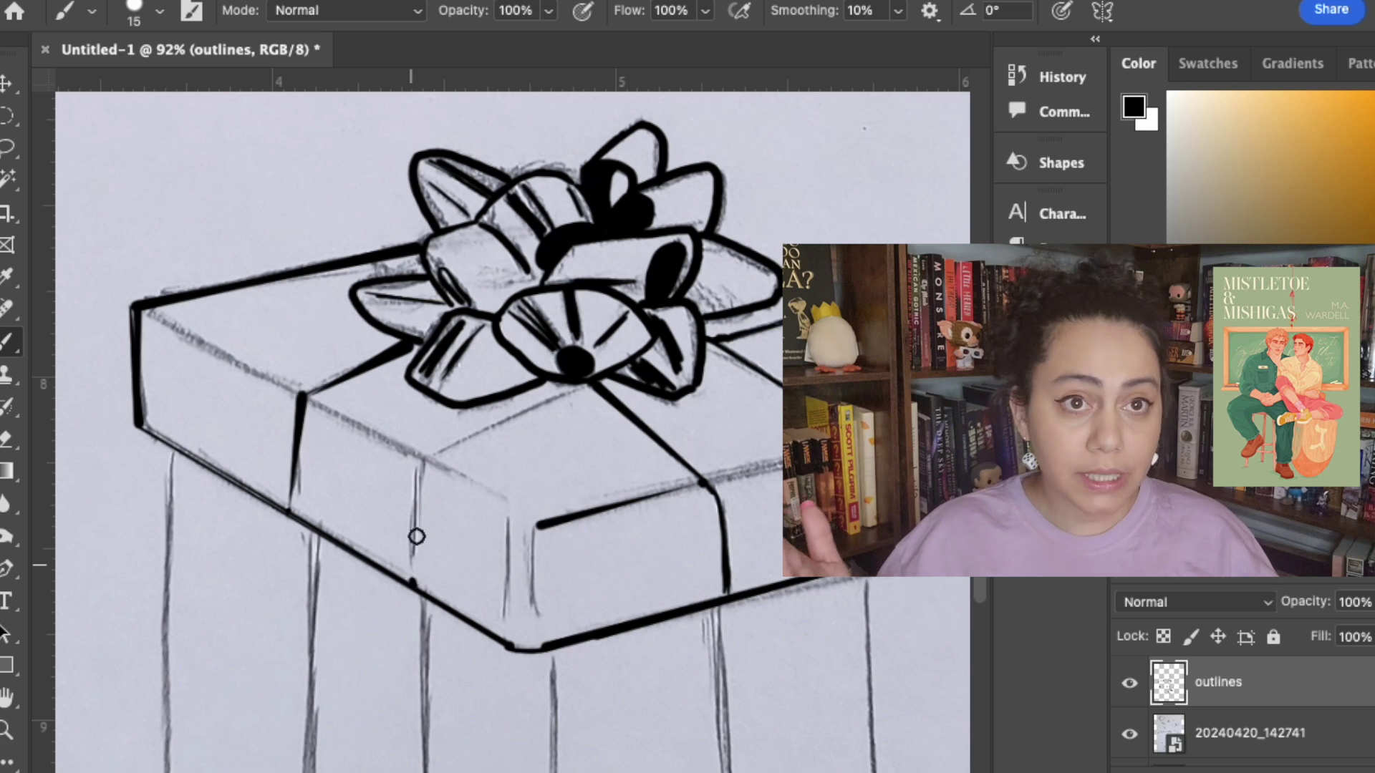
{"action": "left_click_drag", "start_coordinate": [414, 581], "coordinate": [424, 465]}
{"action": "left_click", "coordinate": [587, 390], "text": "shift"}
- Ink the lid's top front-left edge and the two short vertical lines at its front corner
{"action": "left_click", "coordinate": [512, 505]}
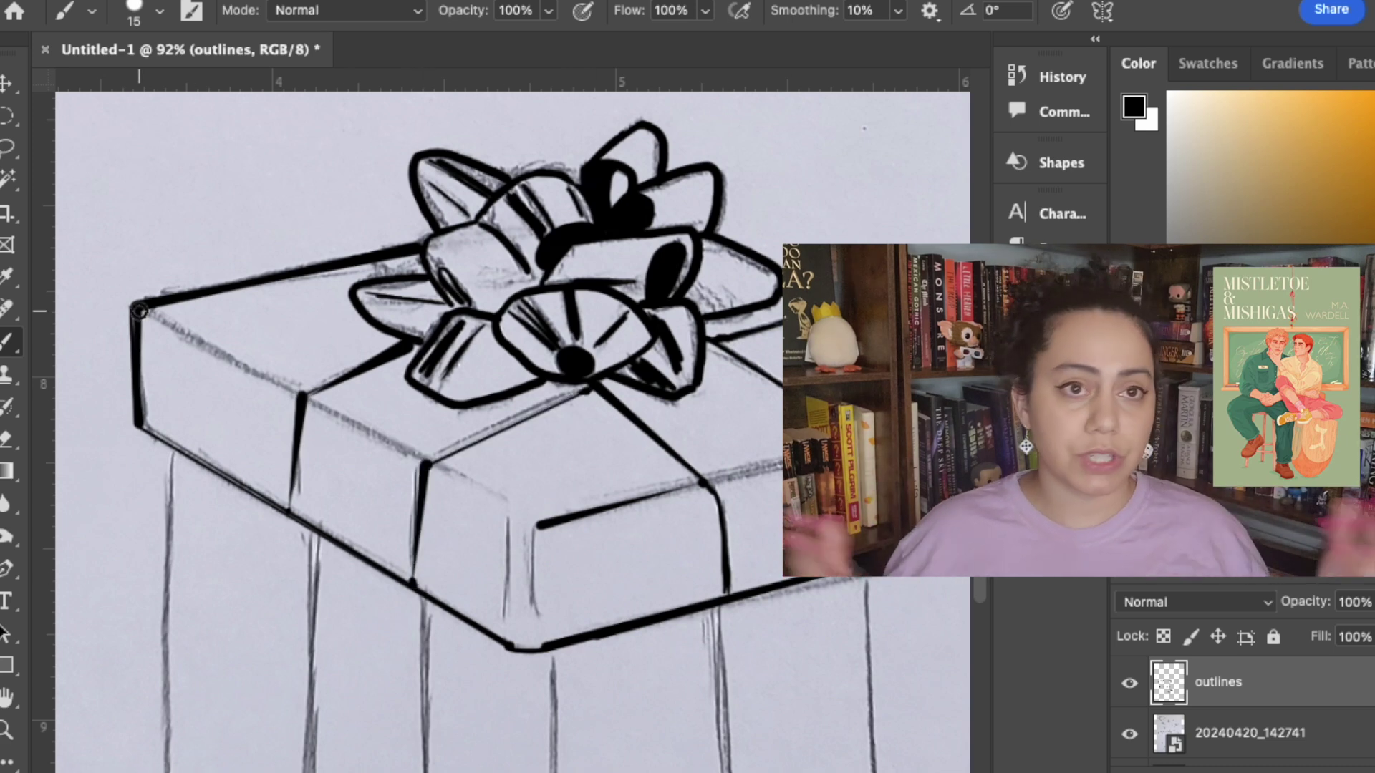
{"action": "left_click", "coordinate": [140, 313], "text": "shift"}
{"action": "scroll", "coordinate": [537, 537], "scroll_direction": "right", "scroll_amount": 3}
{"action": "left_click_drag", "start_coordinate": [362, 513], "coordinate": [363, 603]}
{"action": "key", "text": "super+z"}
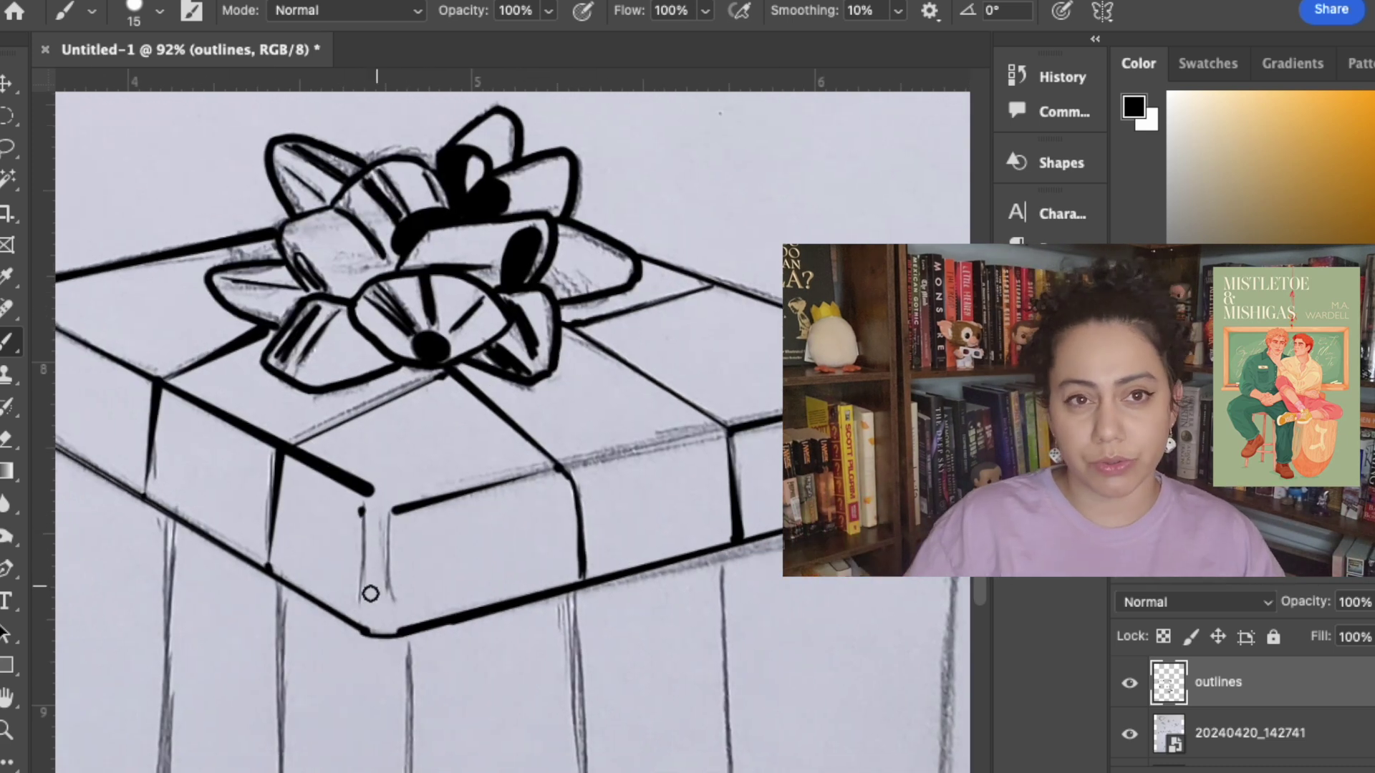
{"action": "left_click", "coordinate": [361, 599]}
{"action": "left_click", "coordinate": [362, 511], "text": "shift"}
{"action": "left_click", "coordinate": [389, 594]}
{"action": "left_click", "coordinate": [388, 521], "text": "shift"}
- Ink the box body's front corner, left edge and the two vertical ribbon lines on its left face
{"action": "scroll", "coordinate": [461, 475], "scroll_direction": "left", "scroll_amount": 6}
{"action": "scroll", "coordinate": [423, 491], "scroll_direction": "down", "scroll_amount": 5}
{"action": "scroll", "coordinate": [337, 366], "scroll_direction": "right", "scroll_amount": 5}
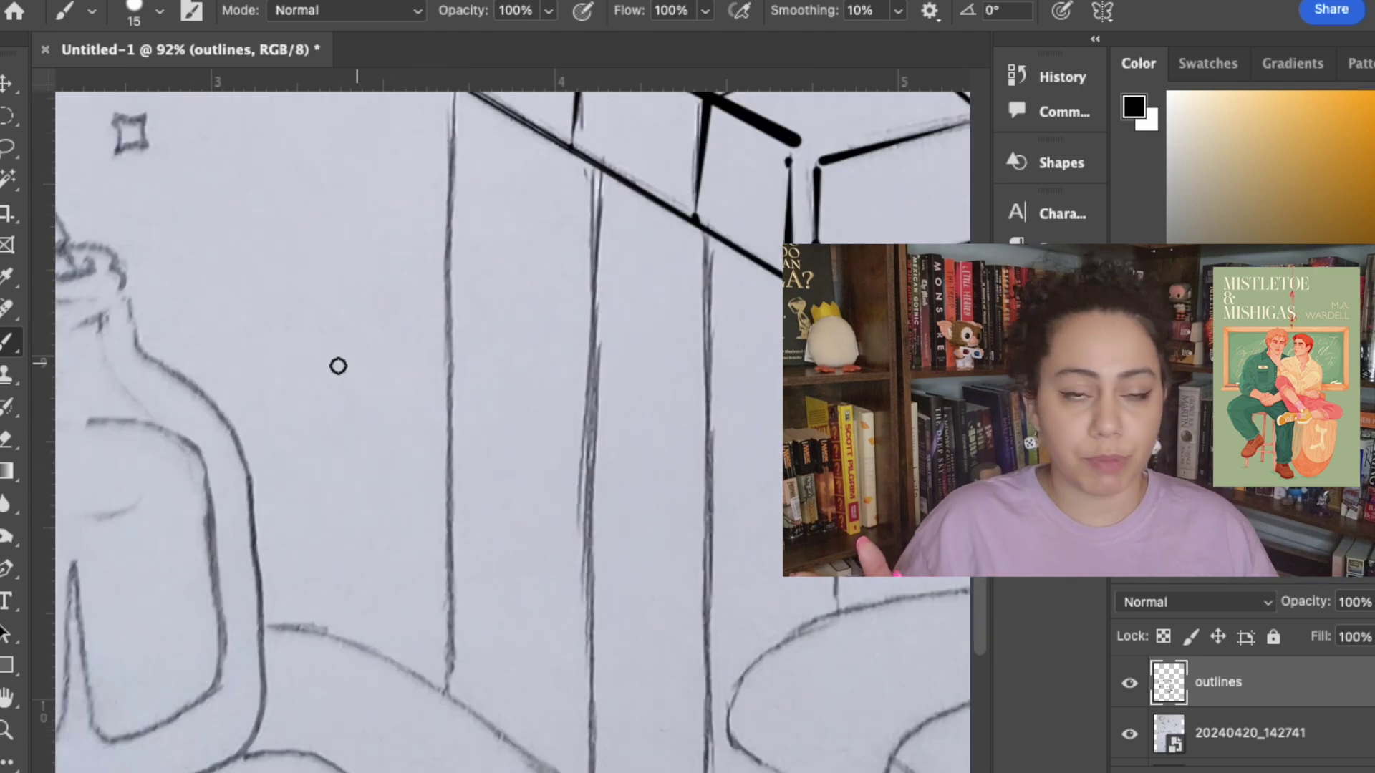
{"action": "left_click_drag", "start_coordinate": [528, 631], "coordinate": [527, 313]}
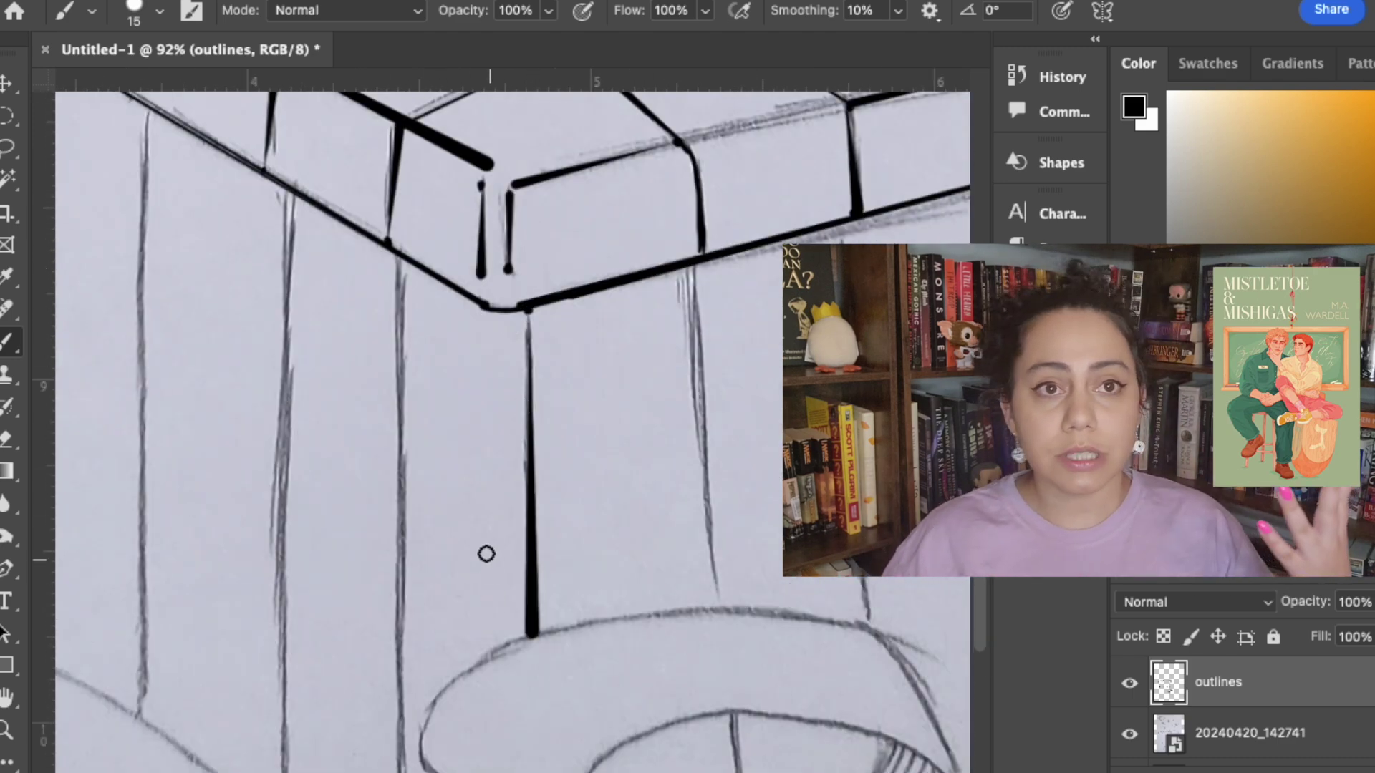
{"action": "scroll", "coordinate": [485, 552], "scroll_direction": "down", "scroll_amount": 3}
{"action": "scroll", "coordinate": [485, 552], "scroll_direction": "left", "scroll_amount": 5}
{"action": "left_click_drag", "start_coordinate": [568, 740], "coordinate": [571, 148]}
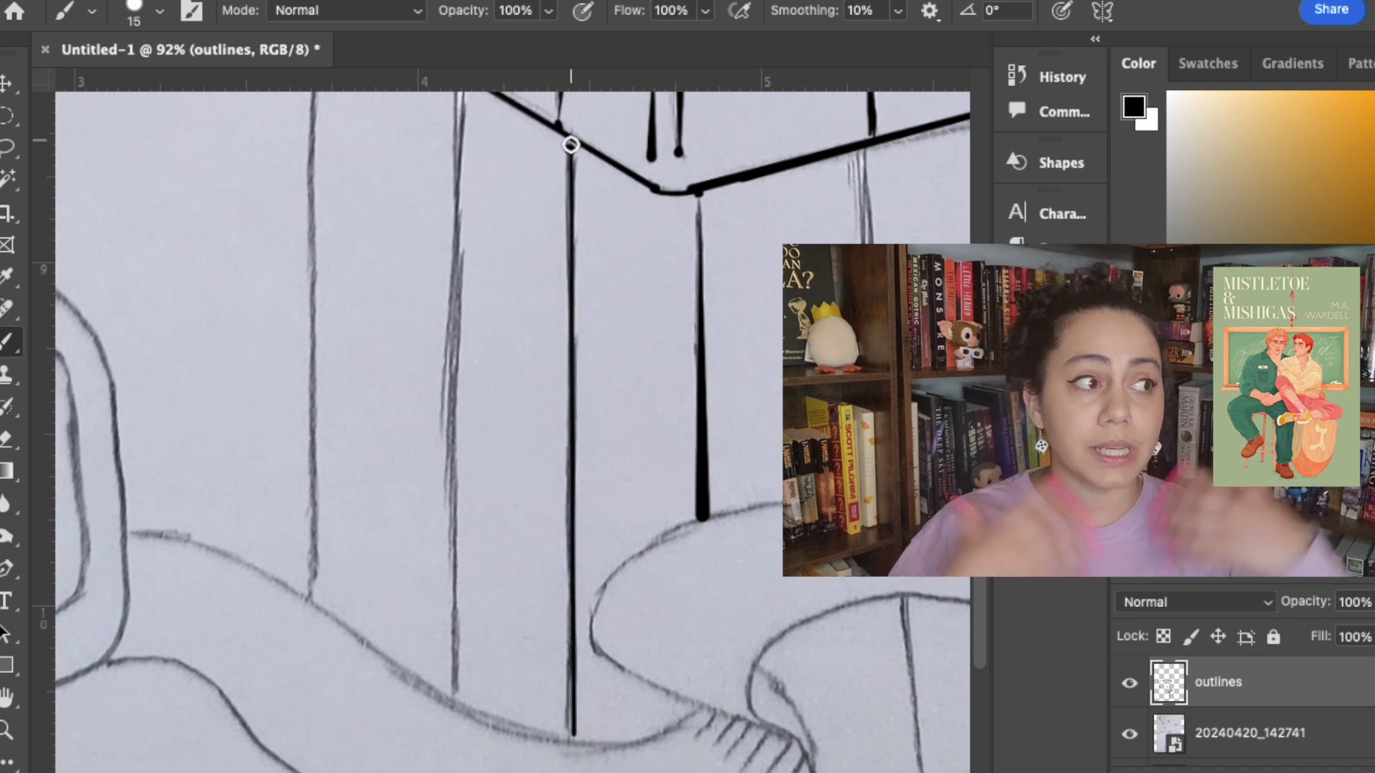
{"action": "scroll", "coordinate": [601, 485], "scroll_direction": "up", "scroll_amount": 2}
{"action": "scroll", "coordinate": [602, 485], "scroll_direction": "left", "scroll_amount": 5}
{"action": "mouse_move", "coordinate": [577, 744]}
{"action": "left_mouse_down"}
{"action": "mouse_move", "coordinate": [579, 129]}
{"action": "mouse_move", "coordinate": [500, 730]}
{"action": "left_mouse_up"}
{"action": "scroll", "coordinate": [578, 130], "scroll_direction": "up", "scroll_amount": 2}
{"action": "scroll", "coordinate": [579, 130], "scroll_direction": "left", "scroll_amount": 2}
- Ink the two vertical ribbon lines on the box's right face and the short line continuing inside the ribbon curl below
{"action": "scroll", "coordinate": [500, 716], "scroll_direction": "right", "scroll_amount": 20}
{"action": "scroll", "coordinate": [499, 716], "scroll_direction": "down", "scroll_amount": 1}
{"action": "left_click_drag", "start_coordinate": [251, 576], "coordinate": [224, 247]}
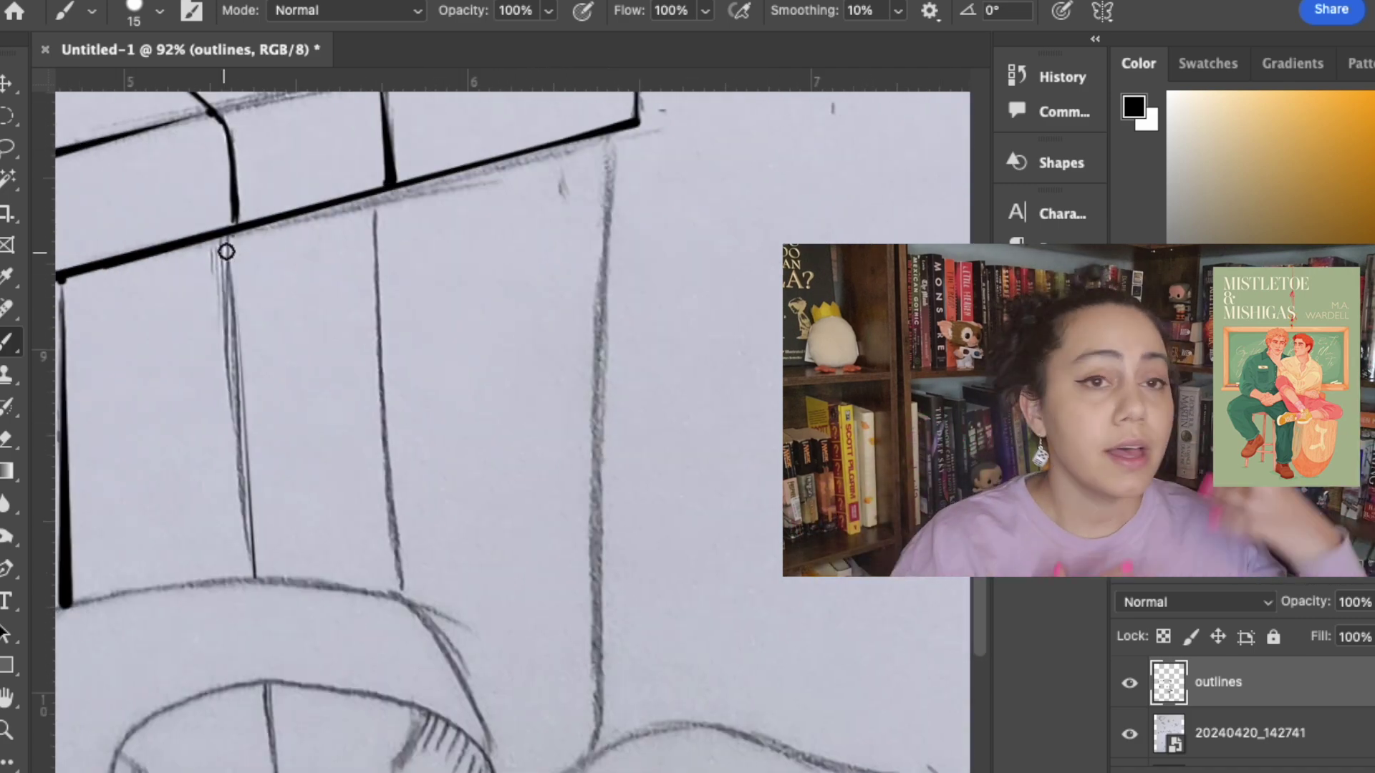
{"action": "left_click", "coordinate": [399, 594], "text": "shift"}
{"action": "scroll", "coordinate": [400, 593], "scroll_direction": "down", "scroll_amount": 6}
{"action": "scroll", "coordinate": [400, 594], "scroll_direction": "left", "scroll_amount": 4}
{"action": "left_click", "coordinate": [409, 450]}
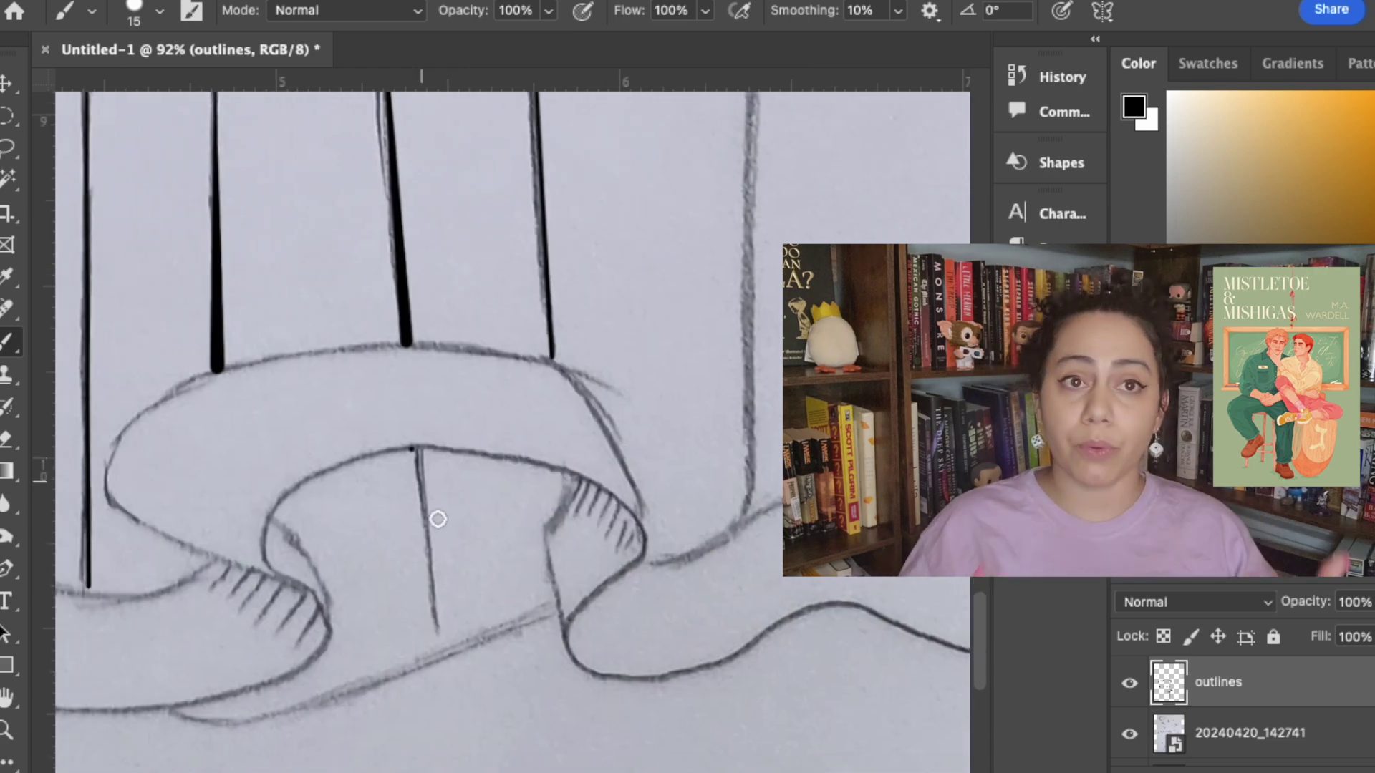
{"action": "left_click", "coordinate": [433, 652], "text": "shift"}
- Ink the box's lower edge beneath the ribbon curl and its right side edge with the curved bottom corner
{"action": "scroll", "coordinate": [433, 641], "scroll_direction": "down", "scroll_amount": 3}
{"action": "scroll", "coordinate": [432, 641], "scroll_direction": "left", "scroll_amount": 4}
{"action": "mouse_move", "coordinate": [292, 630]}
{"action": "left_mouse_down"}
{"action": "mouse_move", "coordinate": [469, 611]}
{"action": "mouse_move", "coordinate": [677, 534]}
{"action": "left_mouse_up"}
{"action": "scroll", "coordinate": [772, 416], "scroll_direction": "up", "scroll_amount": 2}
{"action": "scroll", "coordinate": [772, 416], "scroll_direction": "right", "scroll_amount": 4}
{"action": "left_click_drag", "start_coordinate": [756, 497], "coordinate": [770, 469]}
{"action": "left_click_drag", "start_coordinate": [771, 469], "coordinate": [771, 390]}
{"action": "key", "text": "super+z"}
{"action": "left_click_drag", "start_coordinate": [789, 326], "coordinate": [566, 512]}
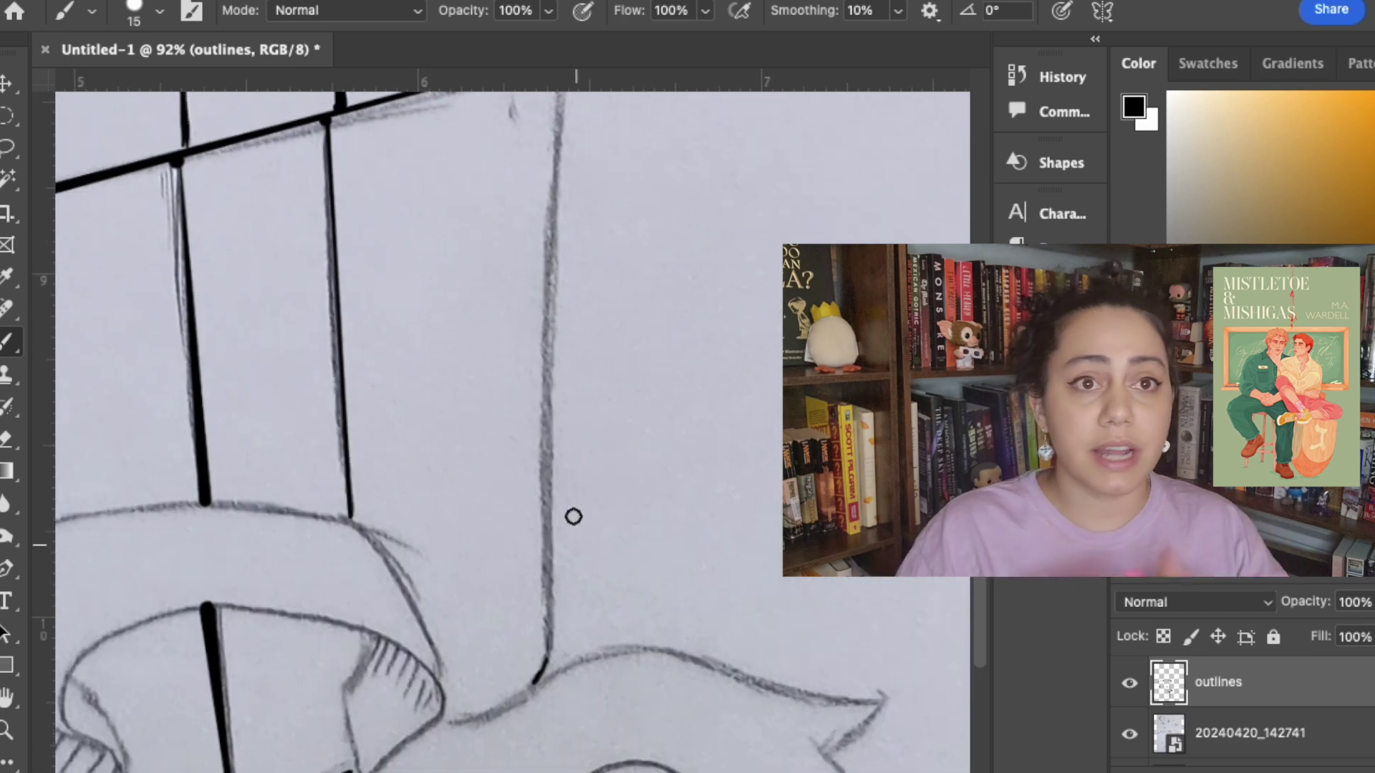
{"action": "scroll", "coordinate": [597, 571], "scroll_direction": "up", "scroll_amount": 2}
{"action": "left_click_drag", "start_coordinate": [561, 136], "coordinate": [546, 718]}
- Ink the outer and inner contours of the large ribbon curl in front of the box
{"action": "scroll", "coordinate": [451, 534], "scroll_direction": "down", "scroll_amount": 3}
{"action": "scroll", "coordinate": [451, 534], "scroll_direction": "left", "scroll_amount": 6}
{"action": "left_click_drag", "start_coordinate": [451, 535], "coordinate": [657, 642]}
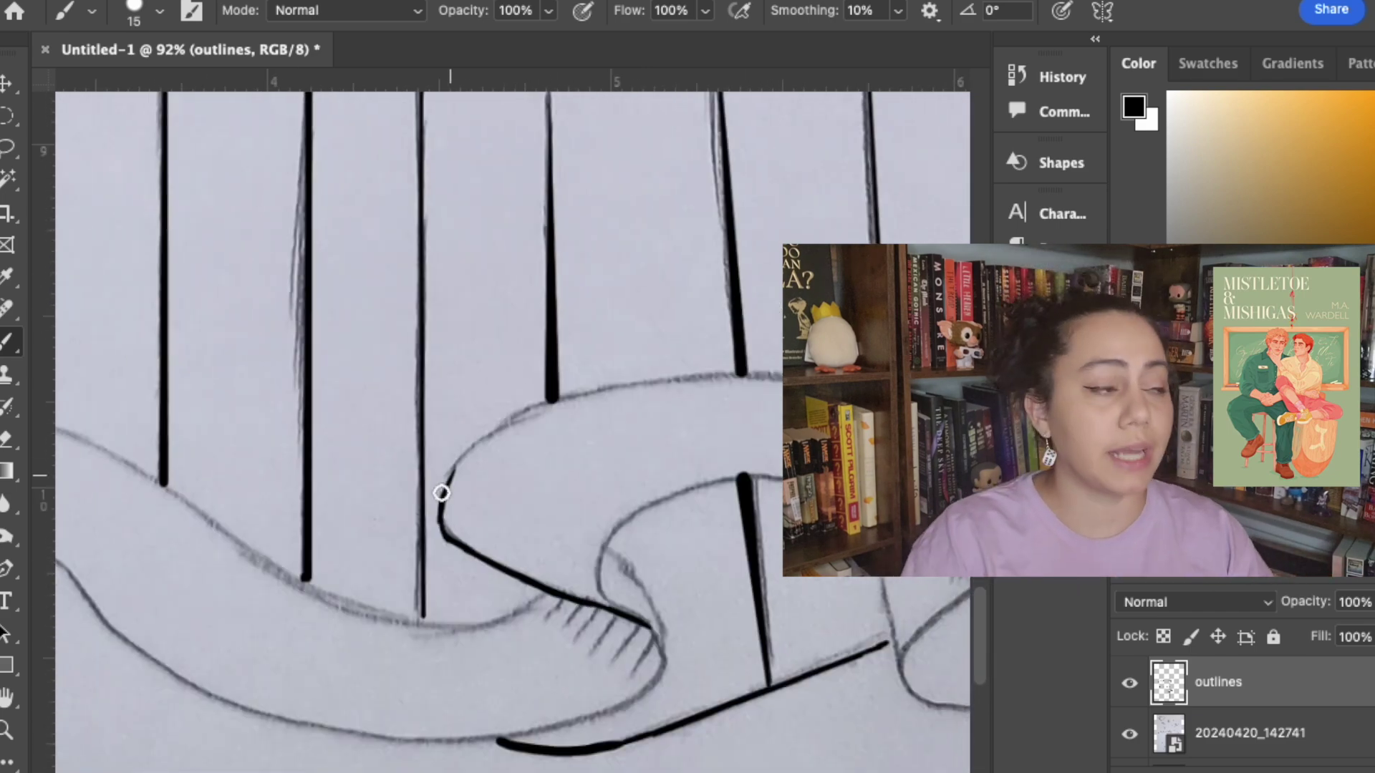
{"action": "mouse_move", "coordinate": [442, 493]}
{"action": "left_mouse_down"}
{"action": "mouse_move", "coordinate": [657, 386]}
{"action": "mouse_move", "coordinate": [795, 372]}
{"action": "left_mouse_up"}
{"action": "scroll", "coordinate": [794, 372], "scroll_direction": "down", "scroll_amount": 1}
{"action": "scroll", "coordinate": [795, 373], "scroll_direction": "right", "scroll_amount": 2}
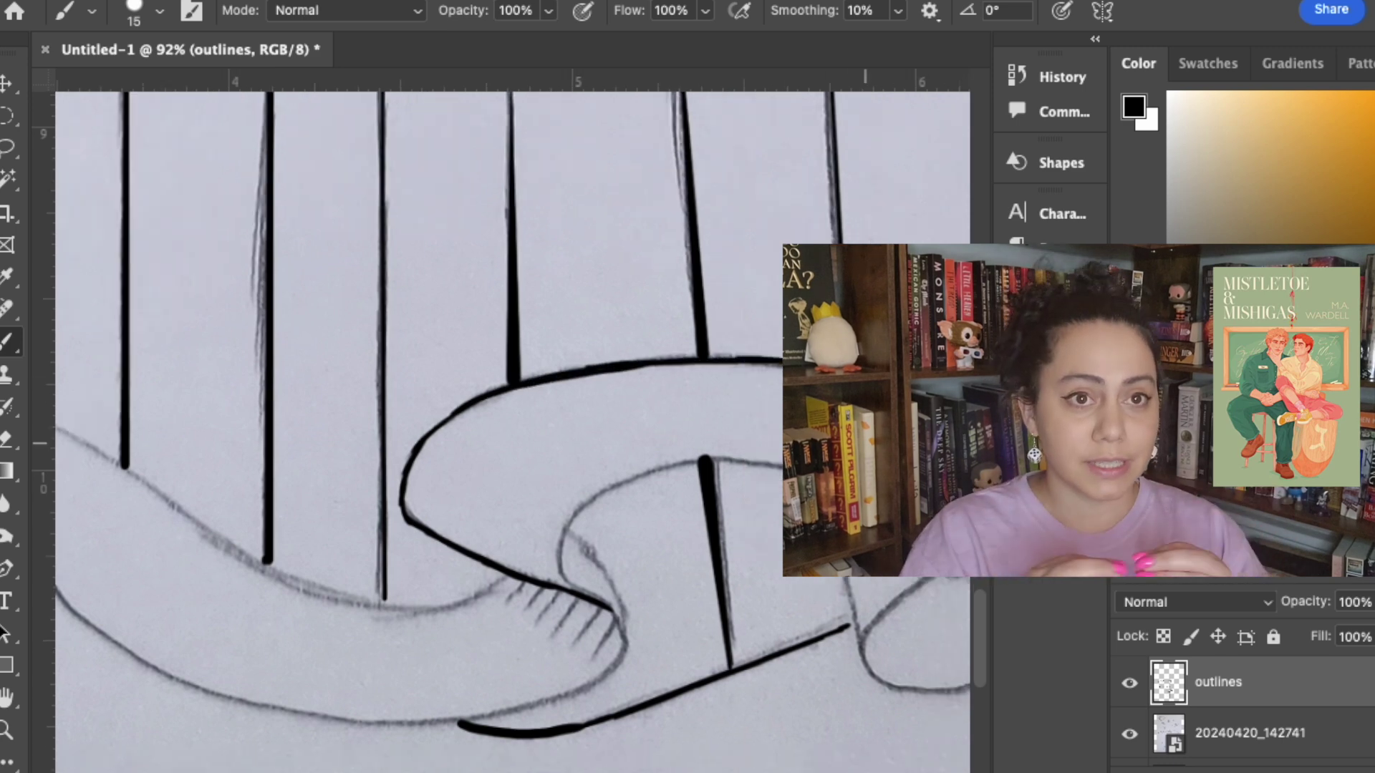
{"action": "scroll", "coordinate": [631, 386], "scroll_direction": "right", "scroll_amount": 3}
{"action": "left_click_drag", "start_coordinate": [630, 387], "coordinate": [725, 553]}
{"action": "mouse_move", "coordinate": [359, 540]}
{"action": "left_mouse_down"}
{"action": "mouse_move", "coordinate": [452, 491]}
{"action": "mouse_move", "coordinate": [696, 522]}
{"action": "left_mouse_up"}
{"action": "left_click_drag", "start_coordinate": [645, 662], "coordinate": [725, 553]}
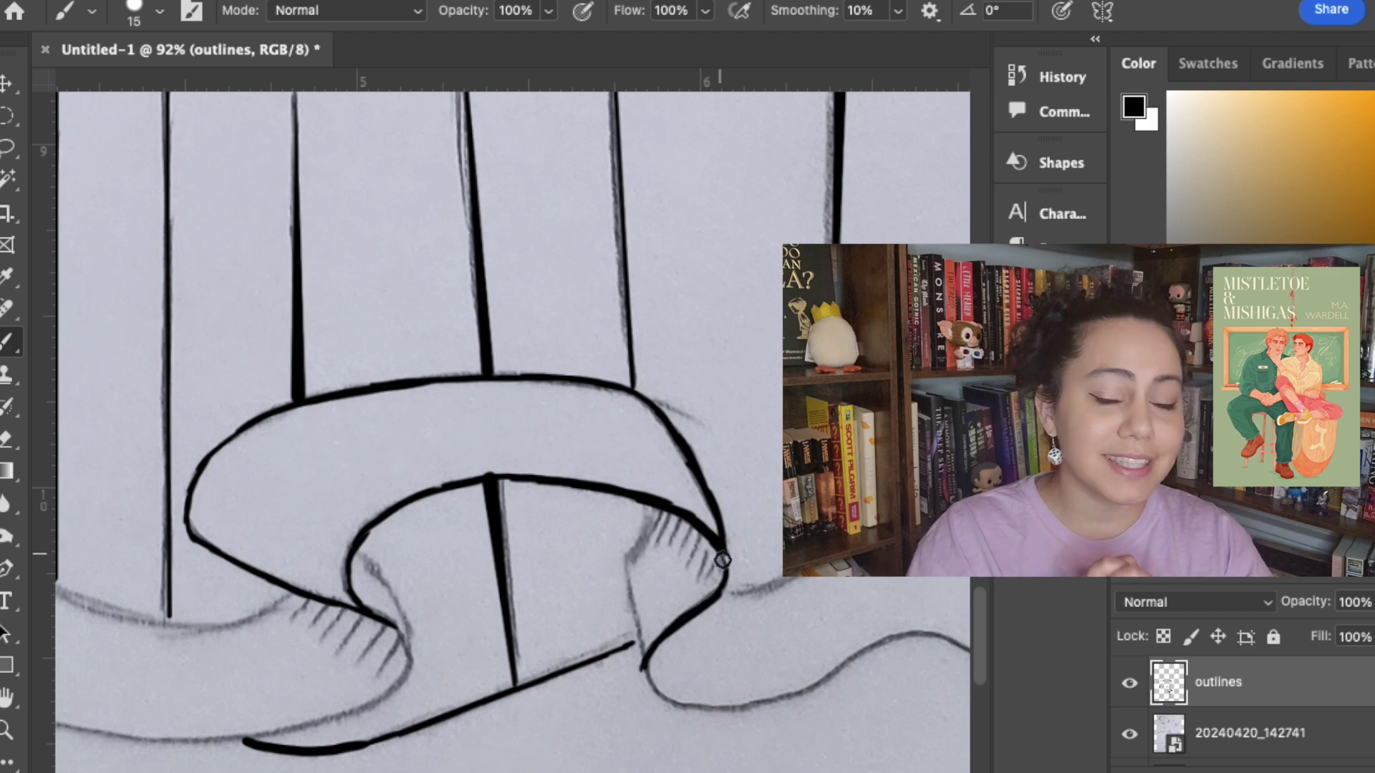
- Ink the curl's two inner fold lines and both edges of the ribbon running left from it
{"action": "left_click_drag", "start_coordinate": [654, 511], "coordinate": [645, 667]}
{"action": "mouse_move", "coordinate": [352, 553]}
{"action": "left_mouse_down"}
{"action": "mouse_move", "coordinate": [401, 612]}
{"action": "mouse_move", "coordinate": [409, 662]}
{"action": "left_mouse_up"}
{"action": "left_click_drag", "start_coordinate": [439, 611], "coordinate": [548, 450]}
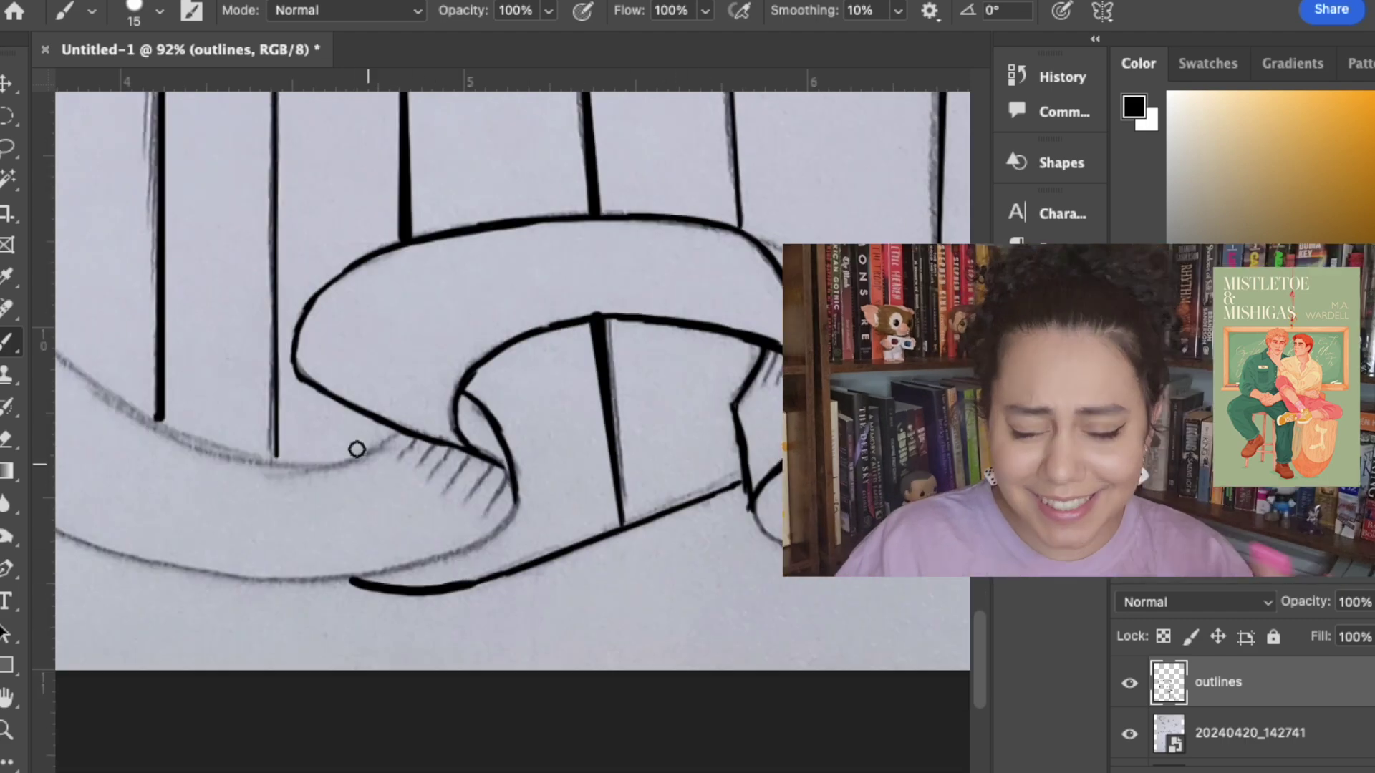
{"action": "left_click_drag", "start_coordinate": [516, 494], "coordinate": [485, 539]}
{"action": "left_click_drag", "start_coordinate": [326, 579], "coordinate": [494, 534]}
{"action": "left_click_drag", "start_coordinate": [264, 461], "coordinate": [379, 441]}
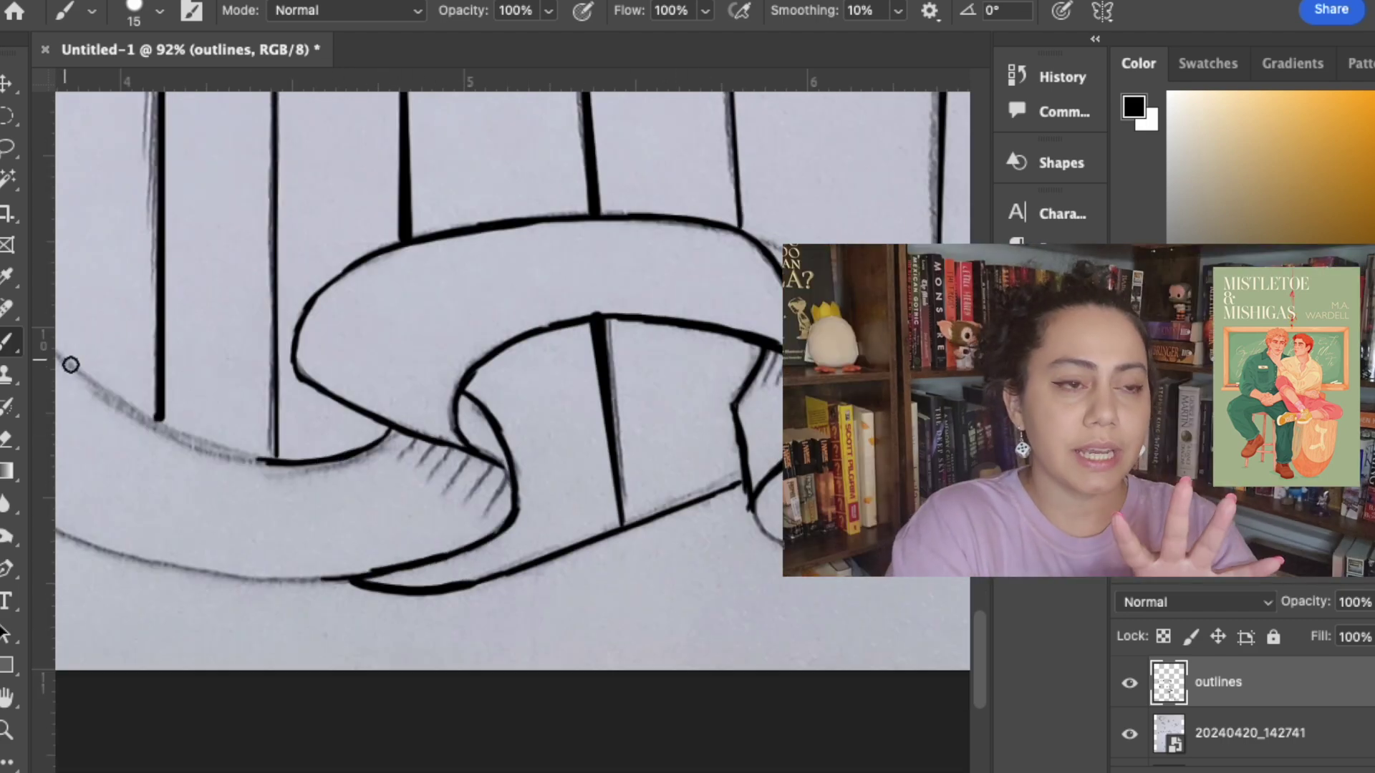
{"action": "mouse_move", "coordinate": [64, 361]}
{"action": "left_mouse_down"}
{"action": "mouse_move", "coordinate": [200, 439]}
{"action": "mouse_move", "coordinate": [271, 458]}
{"action": "left_mouse_up"}
{"action": "mouse_move", "coordinate": [58, 532]}
{"action": "left_mouse_down"}
{"action": "mouse_move", "coordinate": [136, 556]}
{"action": "mouse_move", "coordinate": [341, 578]}
{"action": "left_mouse_up"}
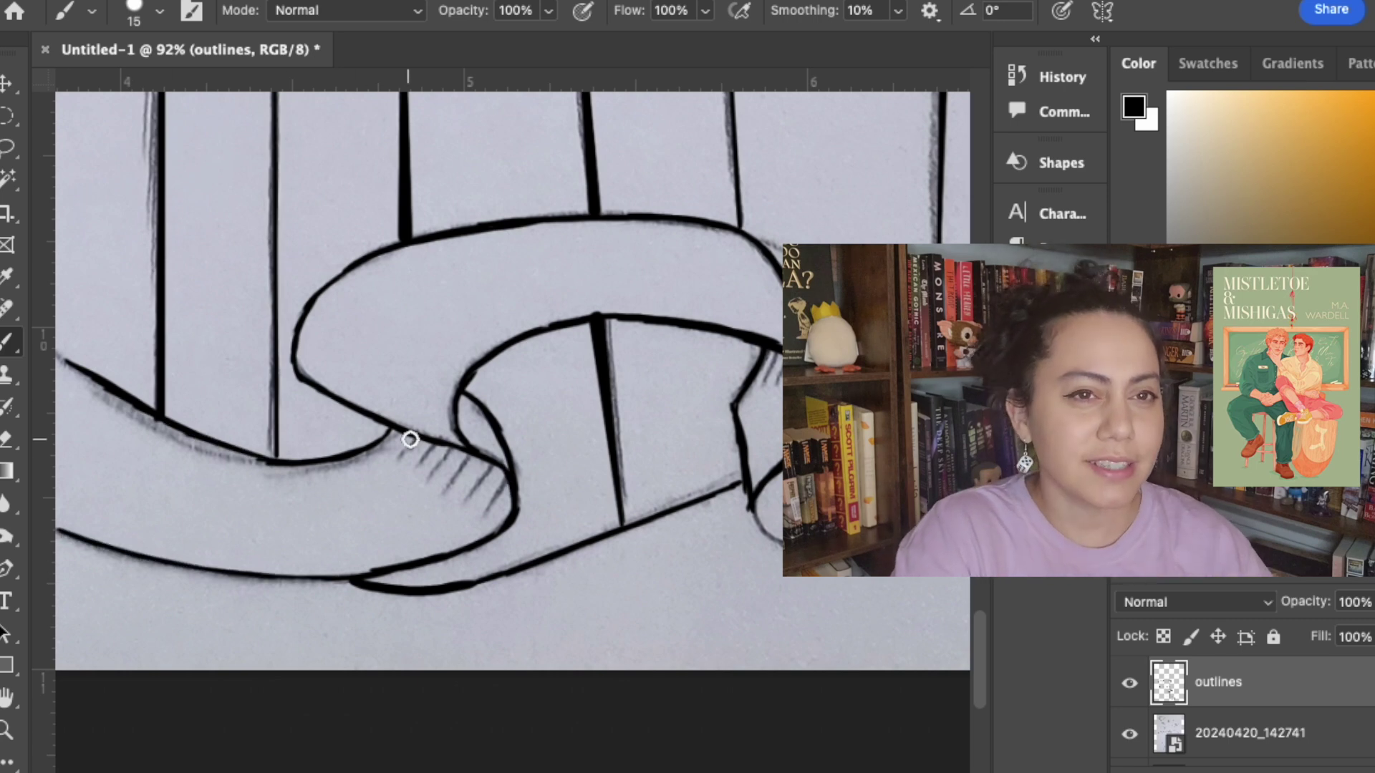
- Ink the short shading strokes in the left and right folds of the ribbon curl
{"action": "scroll", "coordinate": [410, 439], "scroll_direction": "right", "scroll_amount": 1}
{"action": "left_click_drag", "start_coordinate": [746, 358], "coordinate": [739, 400]}
{"action": "left_click_drag", "start_coordinate": [773, 376], "coordinate": [756, 411]}
{"action": "left_click_drag", "start_coordinate": [376, 441], "coordinate": [356, 471]}
- Ink both wavy edges of the ribbon running right from the box and its remaining stretch up to the bottle
{"action": "mouse_move", "coordinate": [419, 451]}
{"action": "left_mouse_down"}
{"action": "mouse_move", "coordinate": [403, 480]}
{"action": "mouse_move", "coordinate": [515, 552]}
{"action": "mouse_move", "coordinate": [620, 509]}
{"action": "left_mouse_up"}
{"action": "scroll", "coordinate": [736, 473], "scroll_direction": "right", "scroll_amount": 3}
{"action": "scroll", "coordinate": [737, 474], "scroll_direction": "right", "scroll_amount": 3}
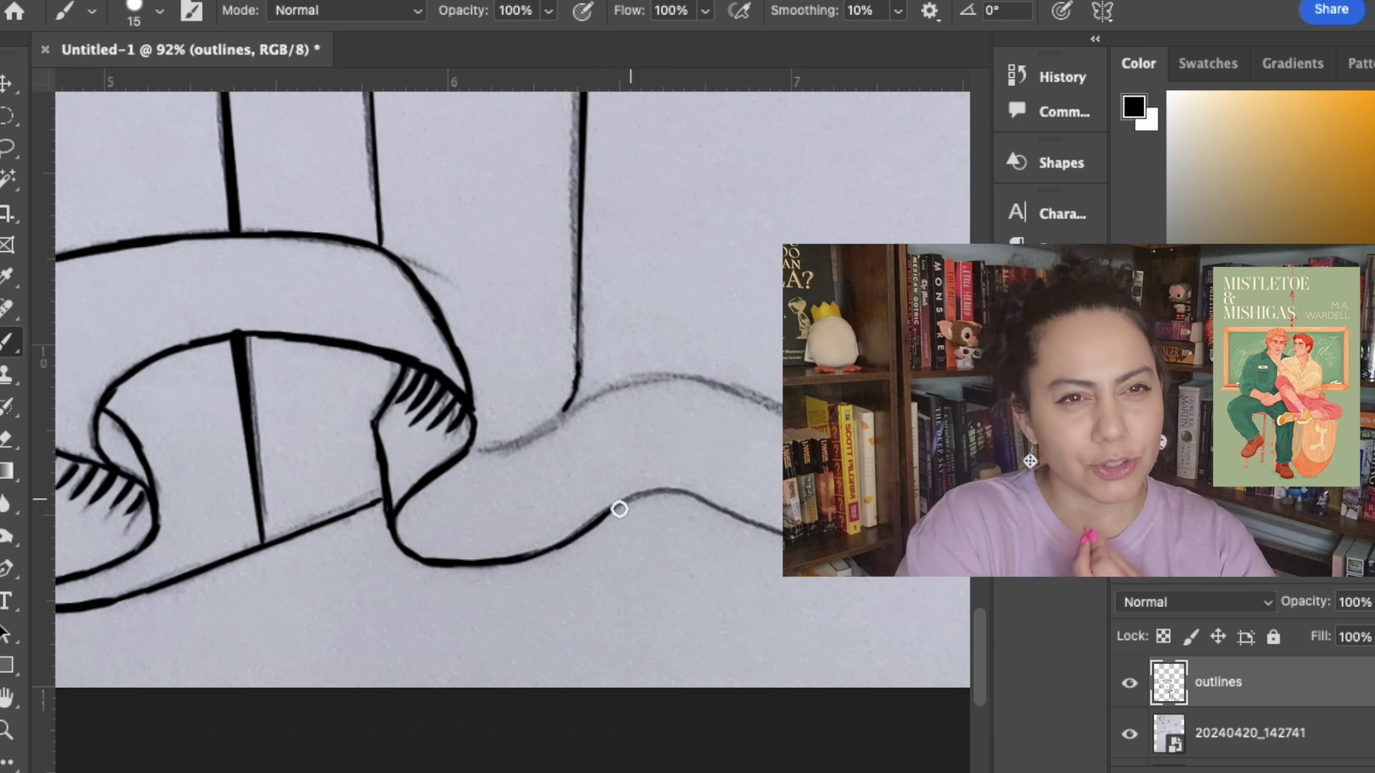
{"action": "left_click_drag", "start_coordinate": [729, 506], "coordinate": [787, 536]}
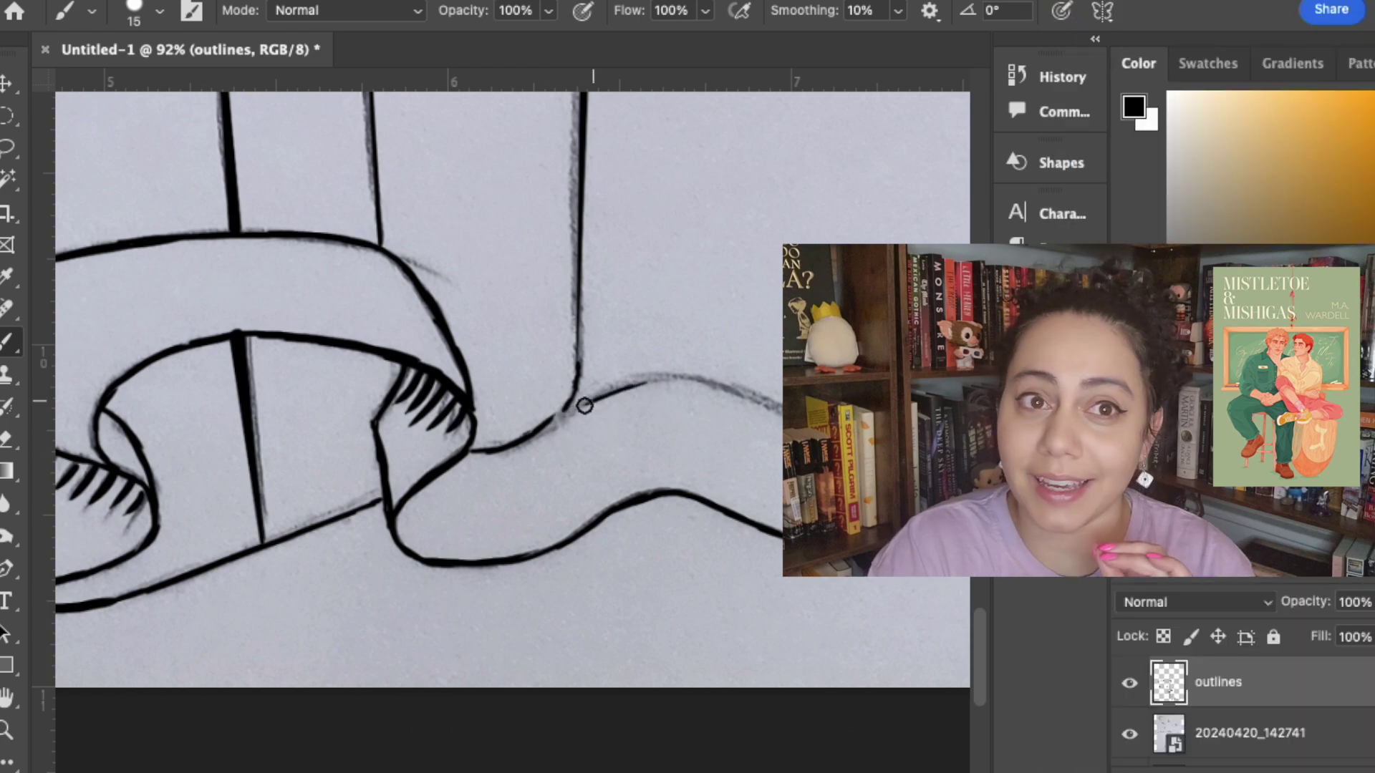
{"action": "left_click_drag", "start_coordinate": [215, 501], "coordinate": [704, 442]}
{"action": "left_click_drag", "start_coordinate": [501, 469], "coordinate": [820, 508]}
{"action": "mouse_move", "coordinate": [264, 381]}
{"action": "left_mouse_down"}
{"action": "mouse_move", "coordinate": [344, 399]}
{"action": "mouse_move", "coordinate": [519, 531]}
{"action": "left_mouse_up"}
{"action": "mouse_move", "coordinate": [523, 364]}
{"action": "left_mouse_down"}
{"action": "mouse_move", "coordinate": [797, 550]}
{"action": "mouse_move", "coordinate": [626, 452]}
{"action": "mouse_move", "coordinate": [548, 438]}
{"action": "left_mouse_up"}
{"action": "scroll", "coordinate": [408, 476], "scroll_direction": "left", "scroll_amount": 5}
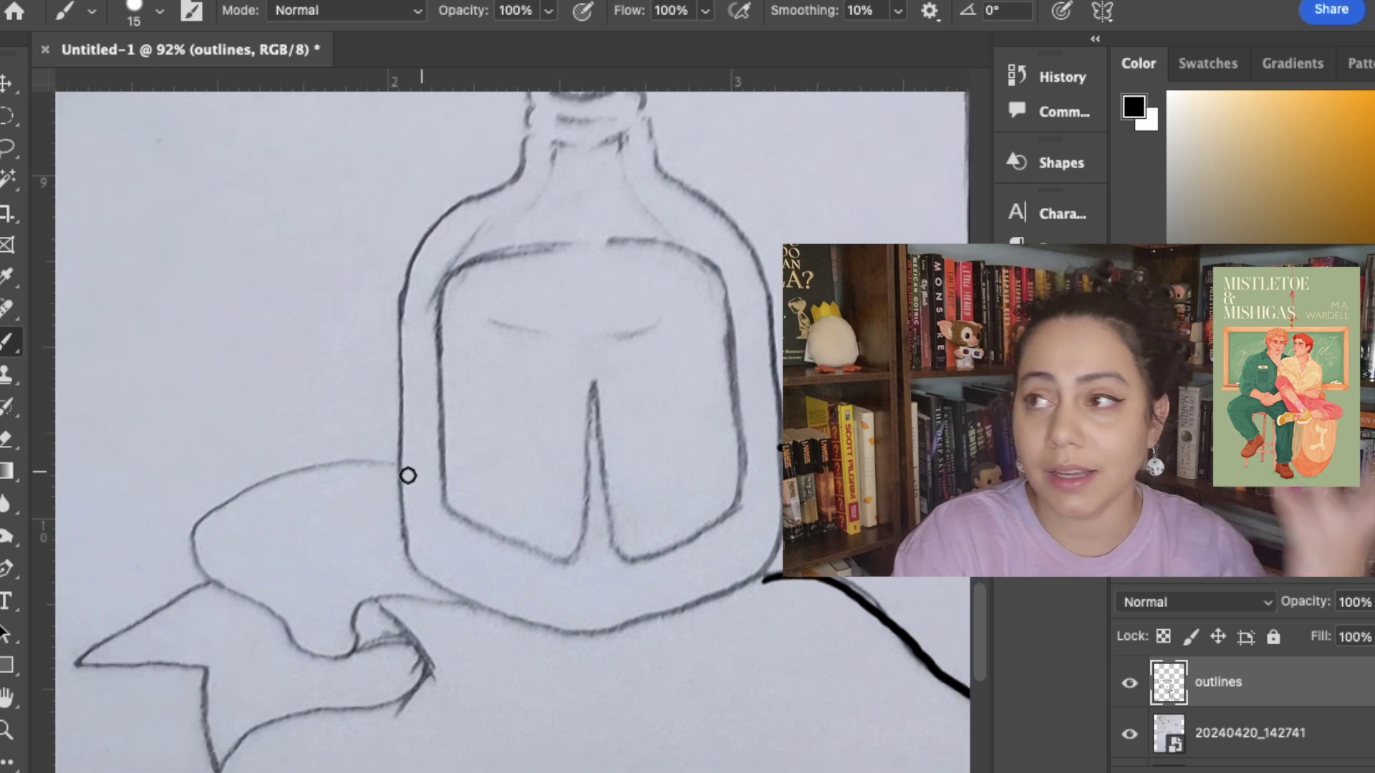
- Ink the bottle's right side, lower right corner and angled base, redoing the right side stroke
{"action": "left_click_drag", "start_coordinate": [726, 255], "coordinate": [750, 448]}
{"action": "key", "text": "super+z"}
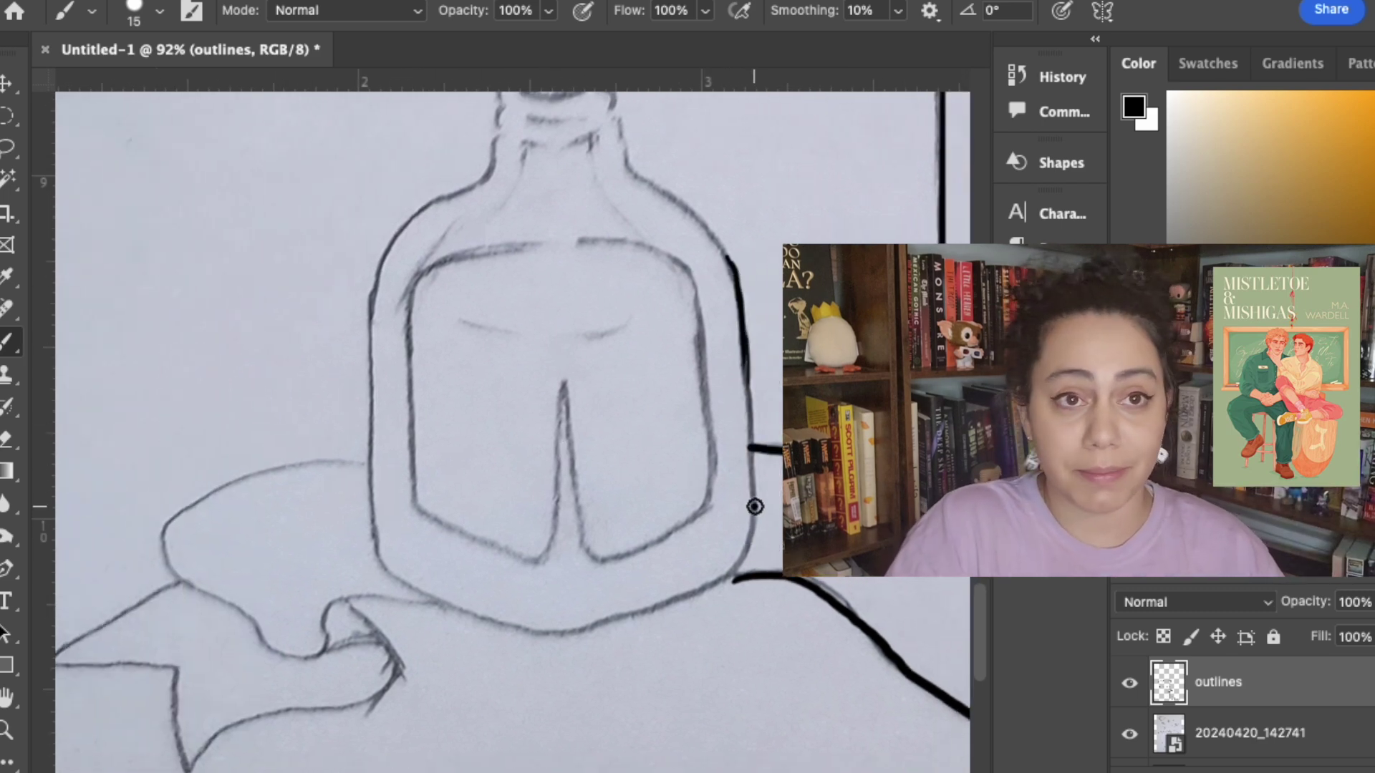
{"action": "left_click_drag", "start_coordinate": [742, 312], "coordinate": [750, 447]}
{"action": "key", "text": "super+z"}
{"action": "left_click_drag", "start_coordinate": [743, 379], "coordinate": [719, 582]}
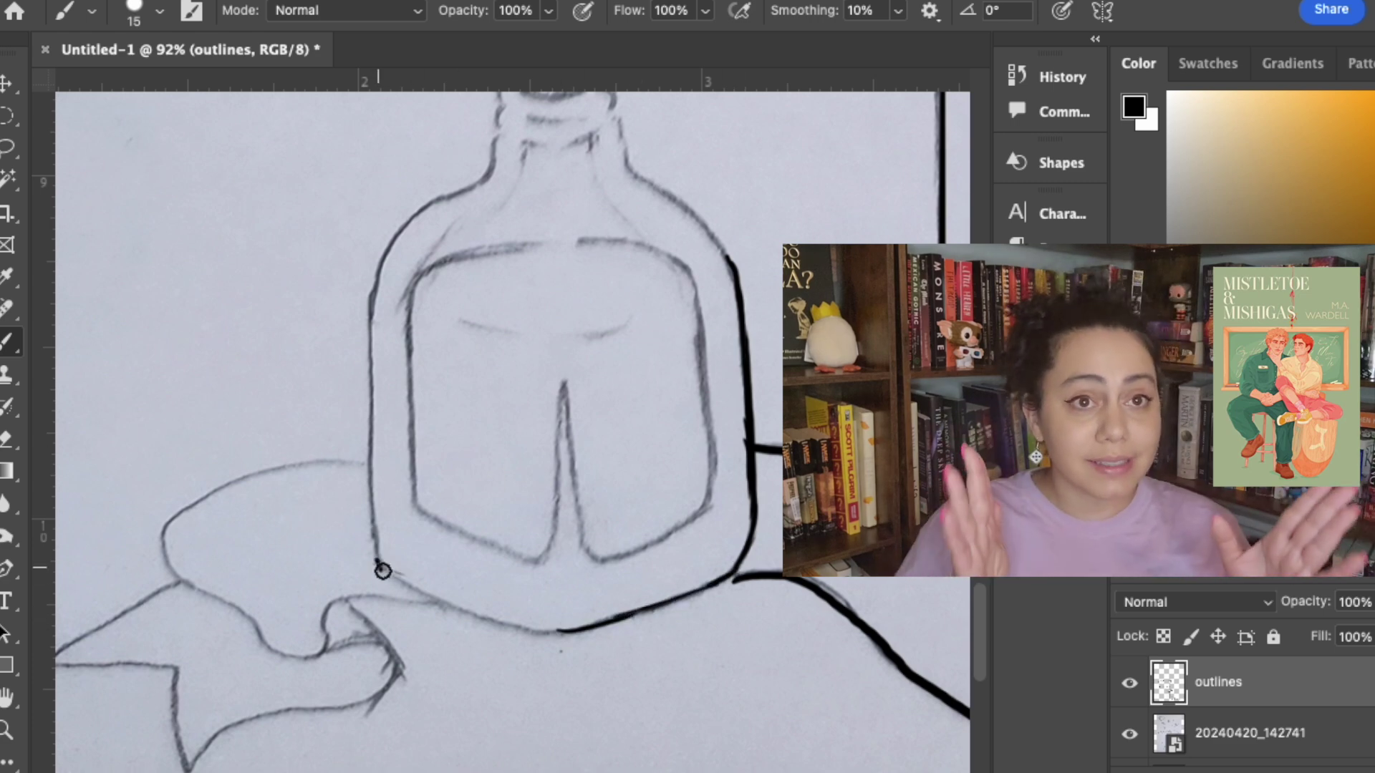
{"action": "mouse_move", "coordinate": [381, 571]}
{"action": "left_mouse_down"}
{"action": "mouse_move", "coordinate": [494, 620]}
{"action": "mouse_move", "coordinate": [570, 630]}
{"action": "mouse_move", "coordinate": [371, 550]}
{"action": "left_mouse_up"}
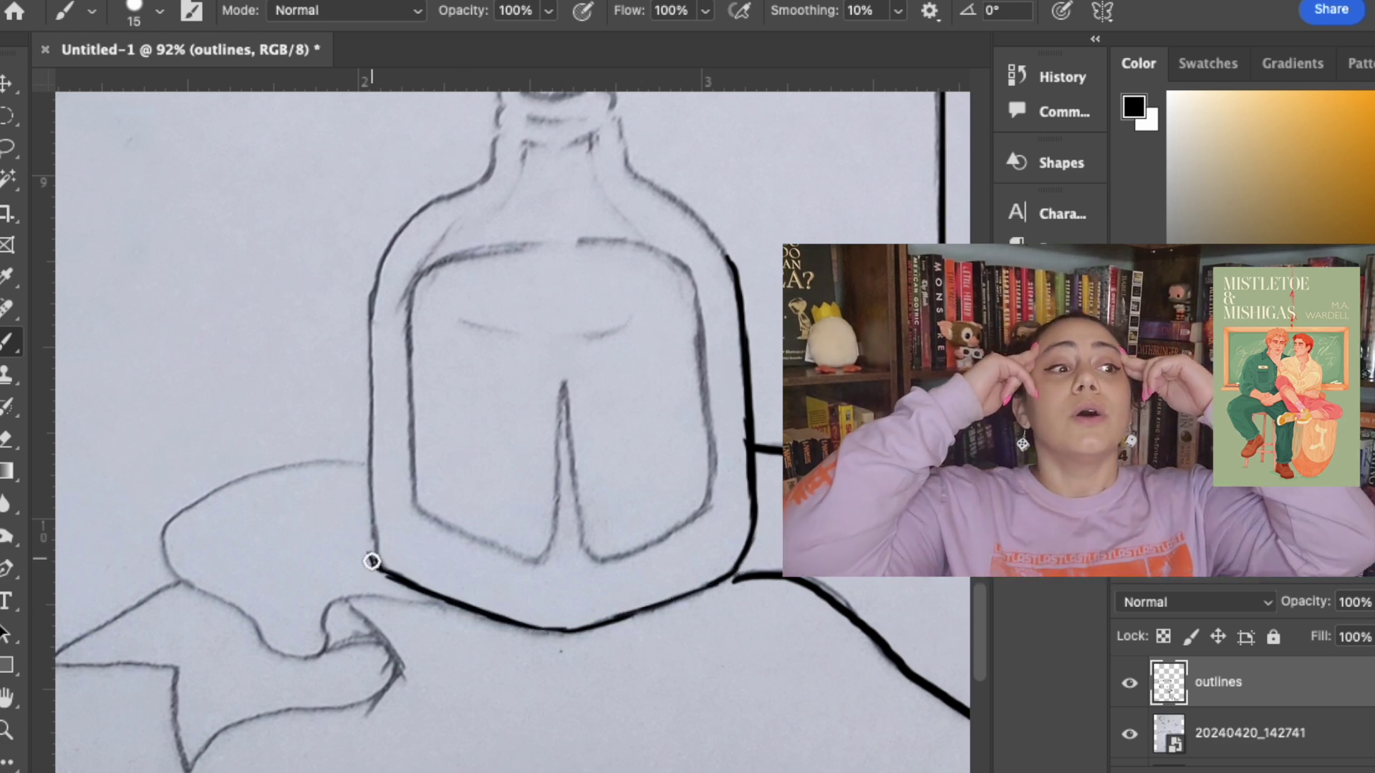
- Ink the bottle's straight left side, shoulders, neck and rim, along with the bands around the neck
{"action": "left_click", "coordinate": [370, 292], "text": "shift"}
{"action": "mouse_move", "coordinate": [372, 290]}
{"action": "left_mouse_down"}
{"action": "mouse_move", "coordinate": [404, 227]}
{"action": "mouse_move", "coordinate": [477, 188]}
{"action": "left_mouse_up"}
{"action": "mouse_move", "coordinate": [631, 177]}
{"action": "left_mouse_down"}
{"action": "mouse_move", "coordinate": [678, 201]}
{"action": "mouse_move", "coordinate": [732, 263]}
{"action": "mouse_move", "coordinate": [701, 344]}
{"action": "left_mouse_up"}
{"action": "left_click", "coordinate": [169, 421]}
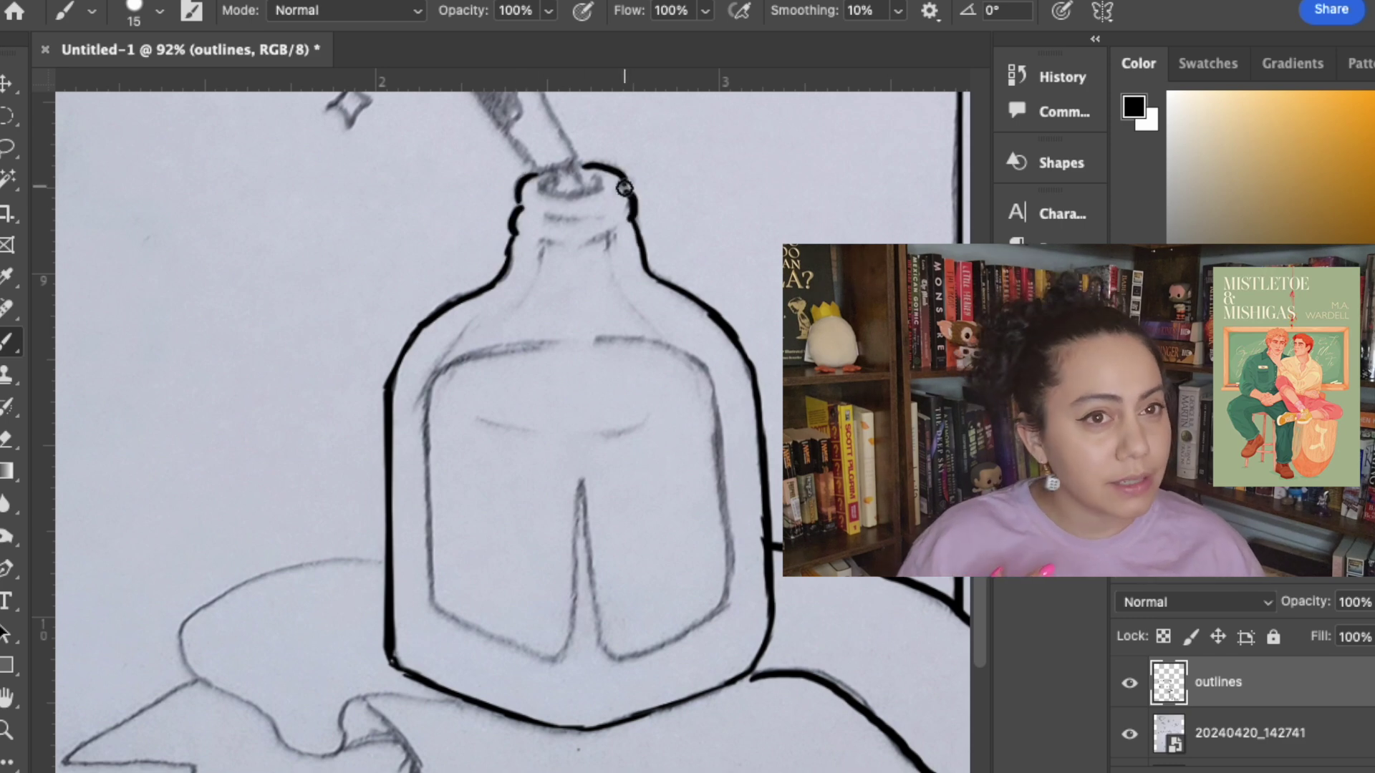
{"action": "left_click_drag", "start_coordinate": [540, 215], "coordinate": [604, 215]}
{"action": "left_click_drag", "start_coordinate": [536, 238], "coordinate": [582, 243]}
{"action": "left_click_drag", "start_coordinate": [548, 241], "coordinate": [607, 488]}
- Ink both edges of the applicator brush entering the bottle and fill its upper bristles with dark strokes
{"action": "left_click_drag", "start_coordinate": [508, 285], "coordinate": [614, 429]}
{"action": "left_click_drag", "start_coordinate": [648, 431], "coordinate": [638, 414]}
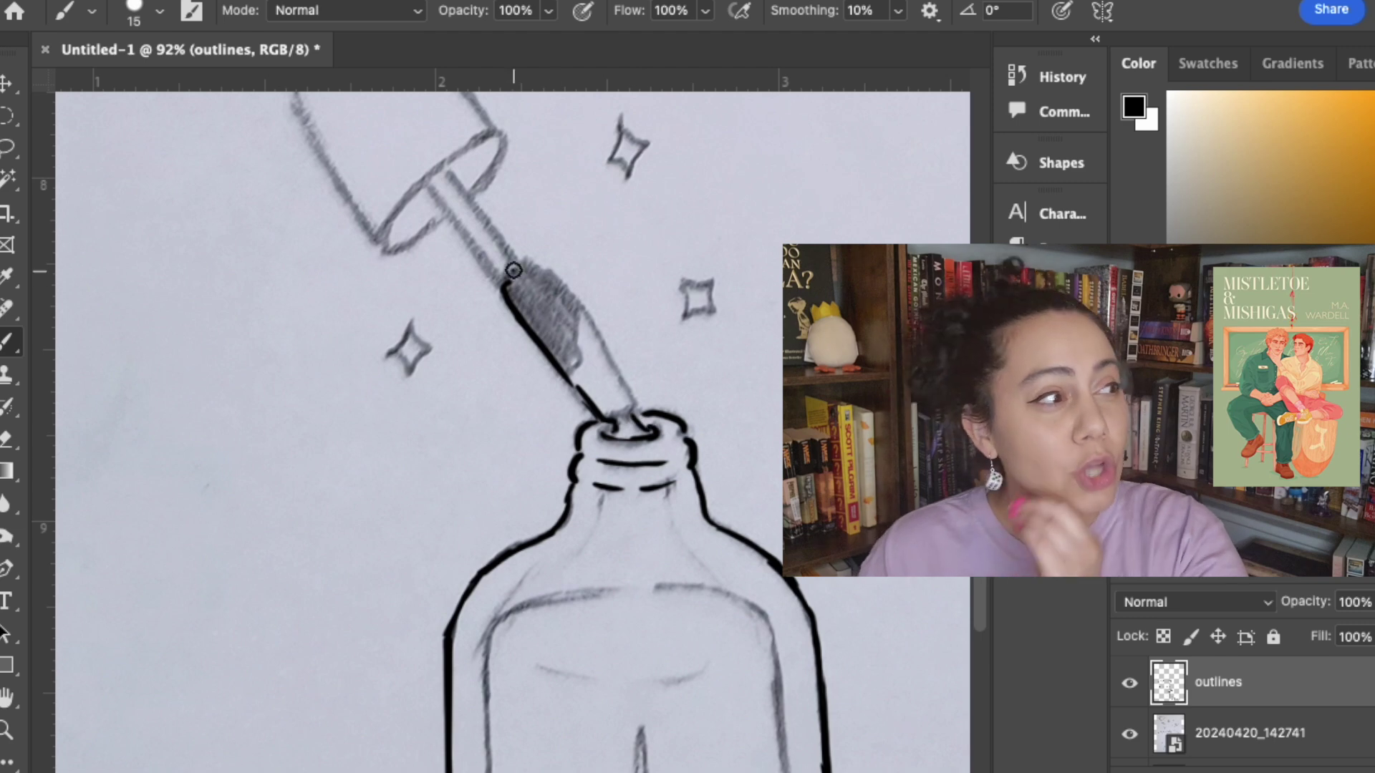
{"action": "mouse_move", "coordinate": [505, 281]}
{"action": "left_mouse_down"}
{"action": "mouse_move", "coordinate": [565, 290]}
{"action": "mouse_move", "coordinate": [628, 393]}
{"action": "left_mouse_up"}
{"action": "mouse_move", "coordinate": [579, 345]}
{"action": "left_mouse_down"}
{"action": "mouse_move", "coordinate": [571, 310]}
{"action": "mouse_move", "coordinate": [539, 303]}
{"action": "left_mouse_up"}
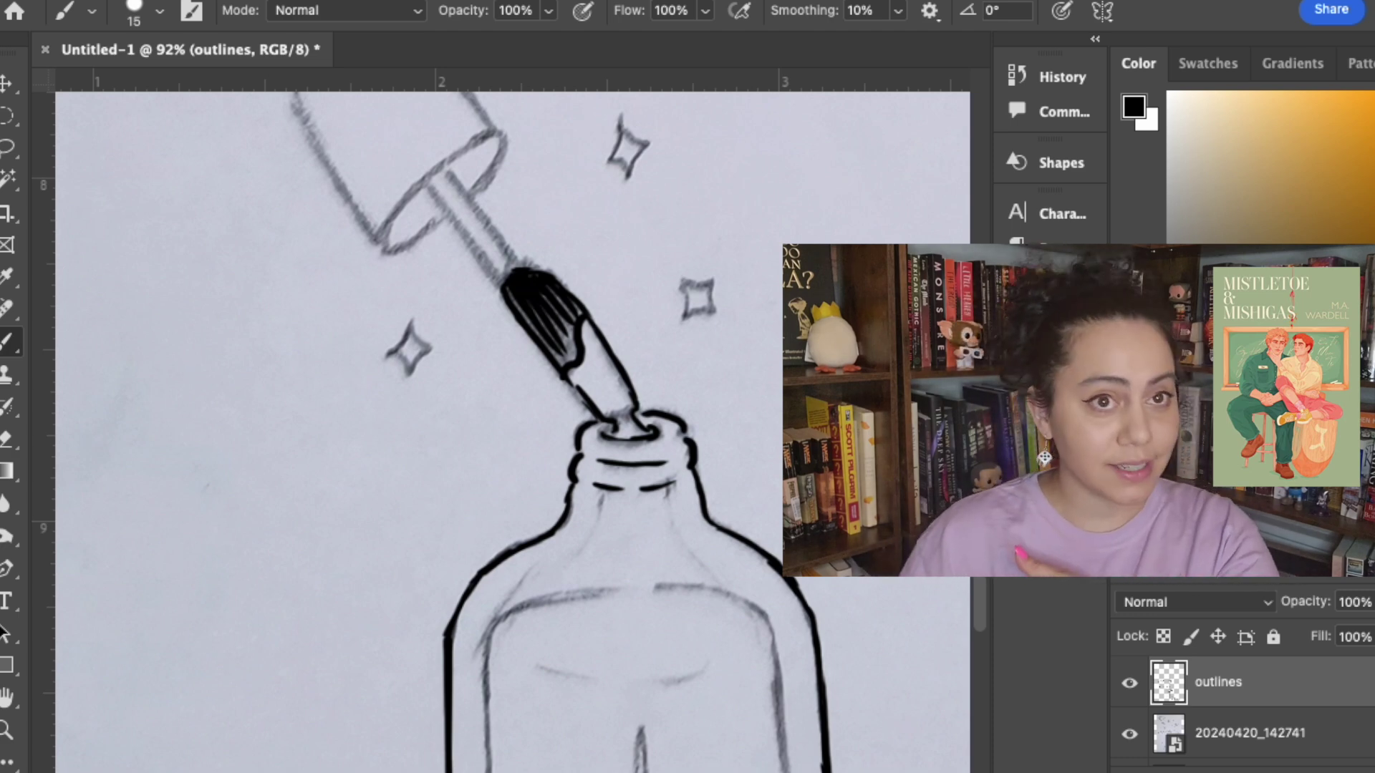
- Ink the applicator's stem and rounded cap, plus the small sparkles around the brush
{"action": "scroll", "coordinate": [512, 430], "scroll_direction": "up", "scroll_amount": 5}
{"action": "mouse_move", "coordinate": [439, 459]}
{"action": "left_mouse_down"}
{"action": "mouse_move", "coordinate": [381, 464]}
{"action": "mouse_move", "coordinate": [490, 384]}
{"action": "mouse_move", "coordinate": [454, 431]}
{"action": "mouse_move", "coordinate": [505, 514]}
{"action": "left_mouse_up"}
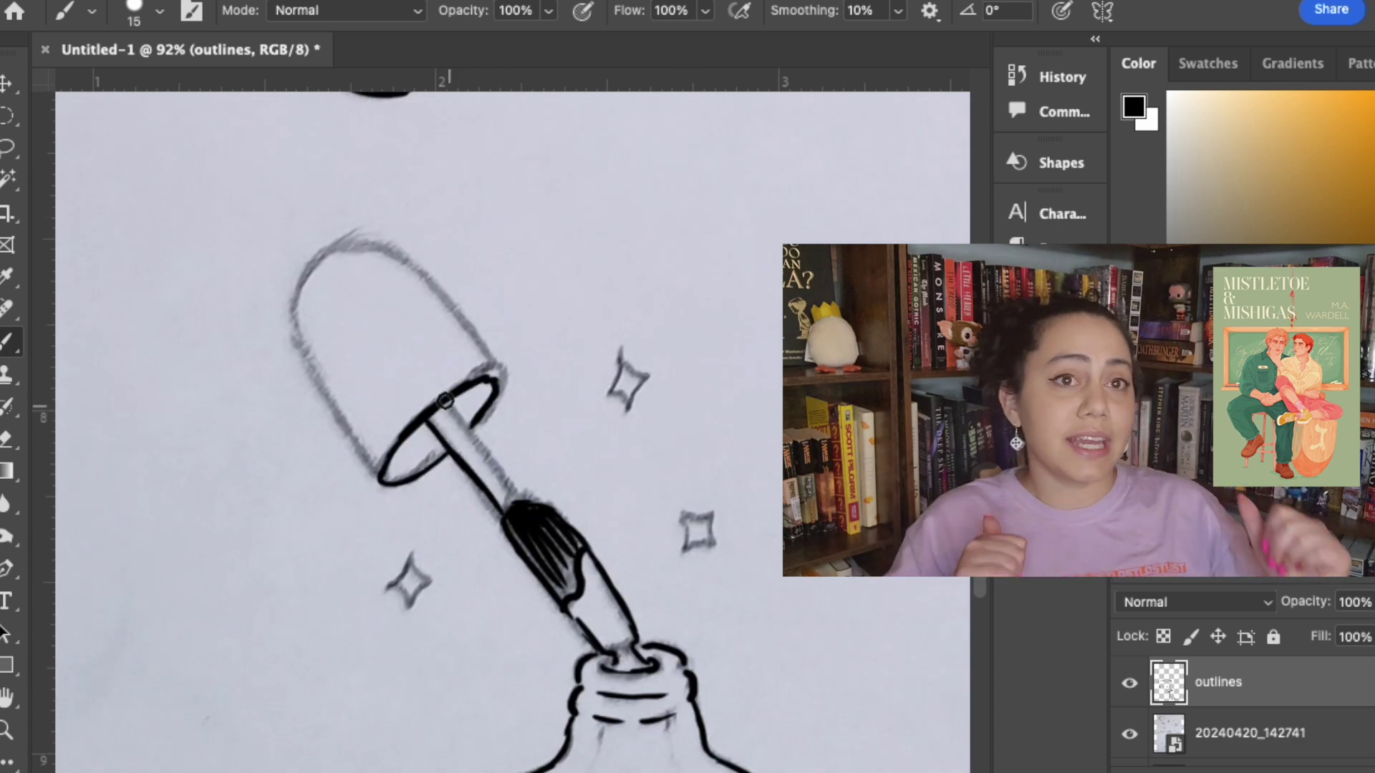
{"action": "left_click_drag", "start_coordinate": [450, 406], "coordinate": [523, 497]}
{"action": "mouse_move", "coordinate": [313, 267]}
{"action": "left_mouse_down"}
{"action": "mouse_move", "coordinate": [351, 443]}
{"action": "mouse_move", "coordinate": [378, 483]}
{"action": "left_mouse_up"}
{"action": "mouse_move", "coordinate": [305, 271]}
{"action": "left_mouse_down"}
{"action": "mouse_move", "coordinate": [396, 261]}
{"action": "mouse_move", "coordinate": [501, 391]}
{"action": "mouse_move", "coordinate": [340, 246]}
{"action": "mouse_move", "coordinate": [495, 381]}
{"action": "left_mouse_up"}
{"action": "key", "text": "super+z"}
{"action": "left_click_drag", "start_coordinate": [626, 369], "coordinate": [610, 390]}
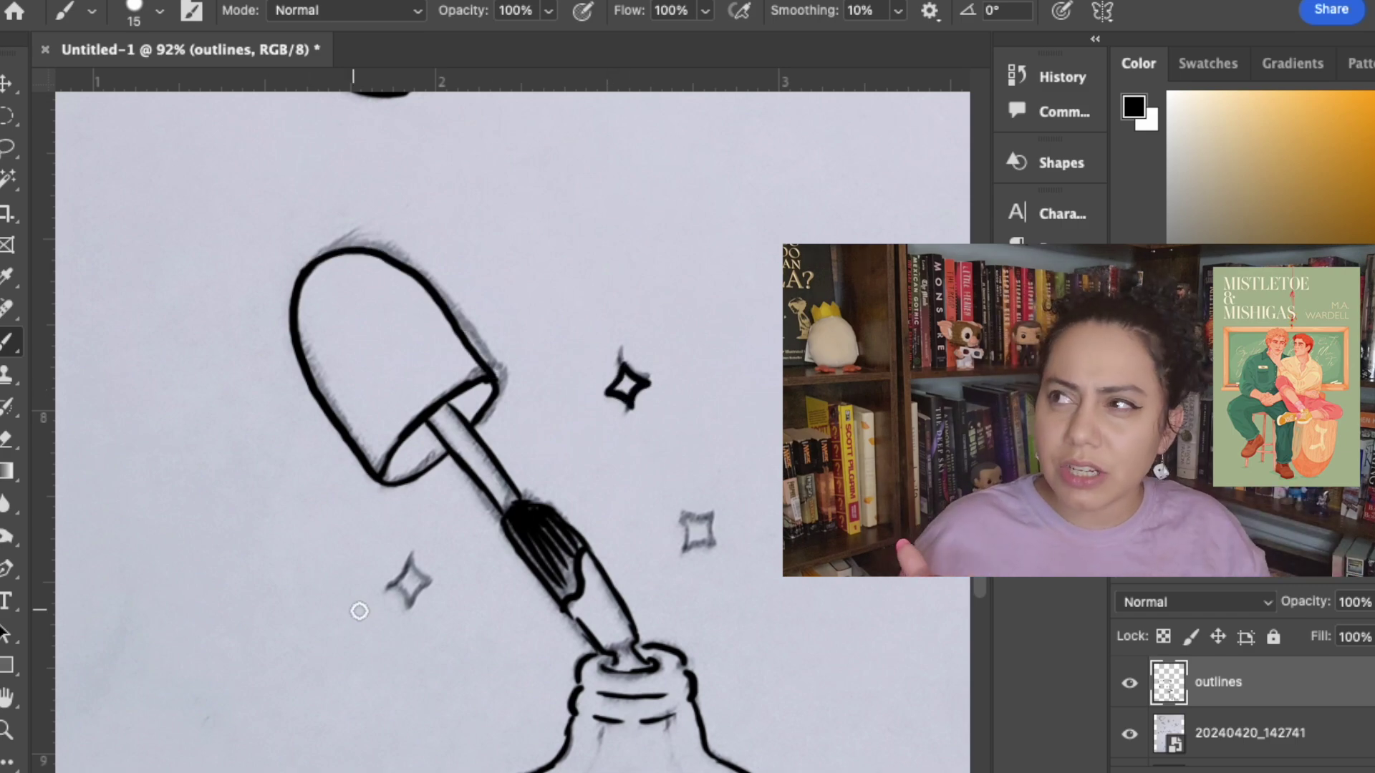
{"action": "left_click_drag", "start_coordinate": [689, 537], "coordinate": [709, 550]}
- Ink the bottle's inner contour with its narrow central peak, and the shallow curved line across its upper part
{"action": "scroll", "coordinate": [703, 574], "scroll_direction": "down", "scroll_amount": 10}
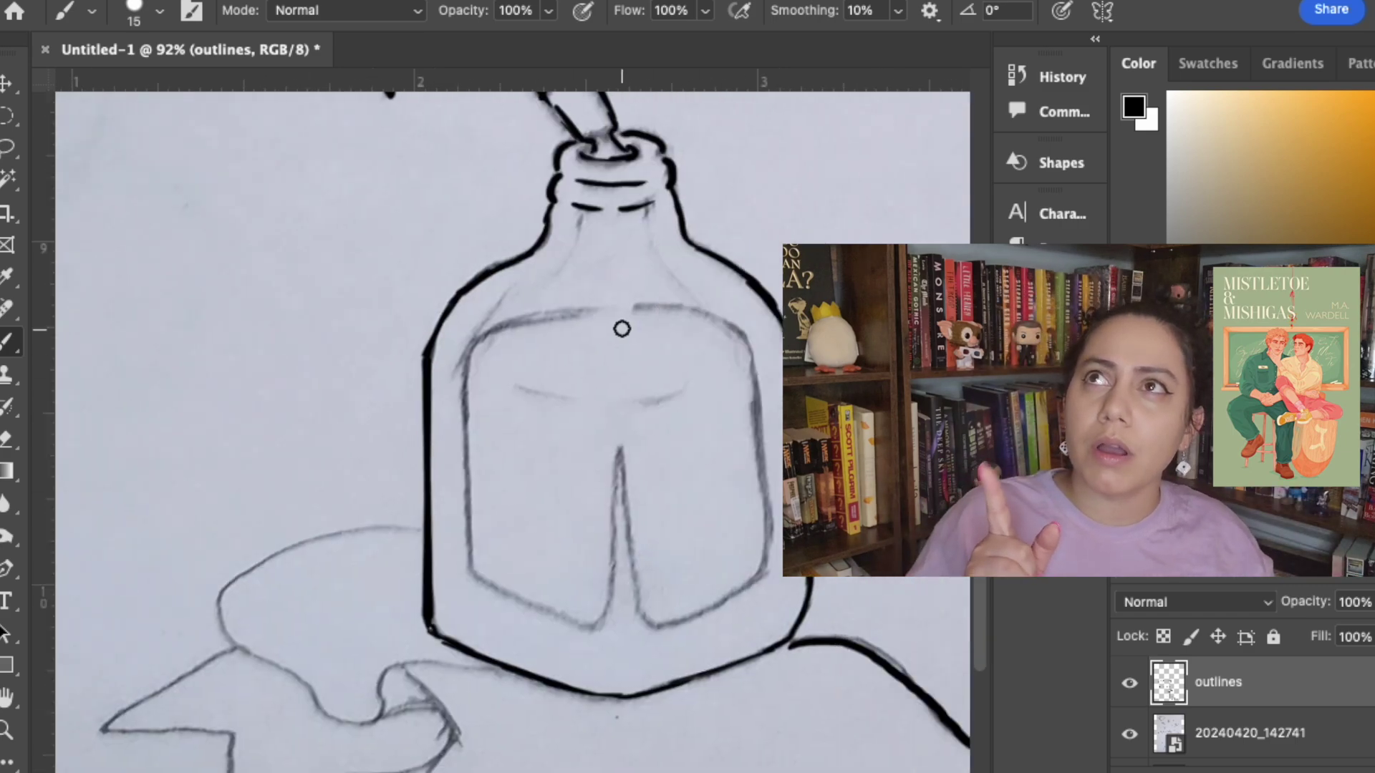
{"action": "scroll", "coordinate": [623, 325], "scroll_direction": "right", "scroll_amount": 3}
{"action": "mouse_move", "coordinate": [281, 396]}
{"action": "left_mouse_down"}
{"action": "mouse_move", "coordinate": [282, 601]}
{"action": "mouse_move", "coordinate": [347, 642]}
{"action": "mouse_move", "coordinate": [421, 542]}
{"action": "mouse_move", "coordinate": [454, 660]}
{"action": "mouse_move", "coordinate": [573, 615]}
{"action": "left_mouse_up"}
{"action": "mouse_move", "coordinate": [581, 557]}
{"action": "left_mouse_down"}
{"action": "mouse_move", "coordinate": [562, 432]}
{"action": "mouse_move", "coordinate": [575, 495]}
{"action": "left_mouse_up"}
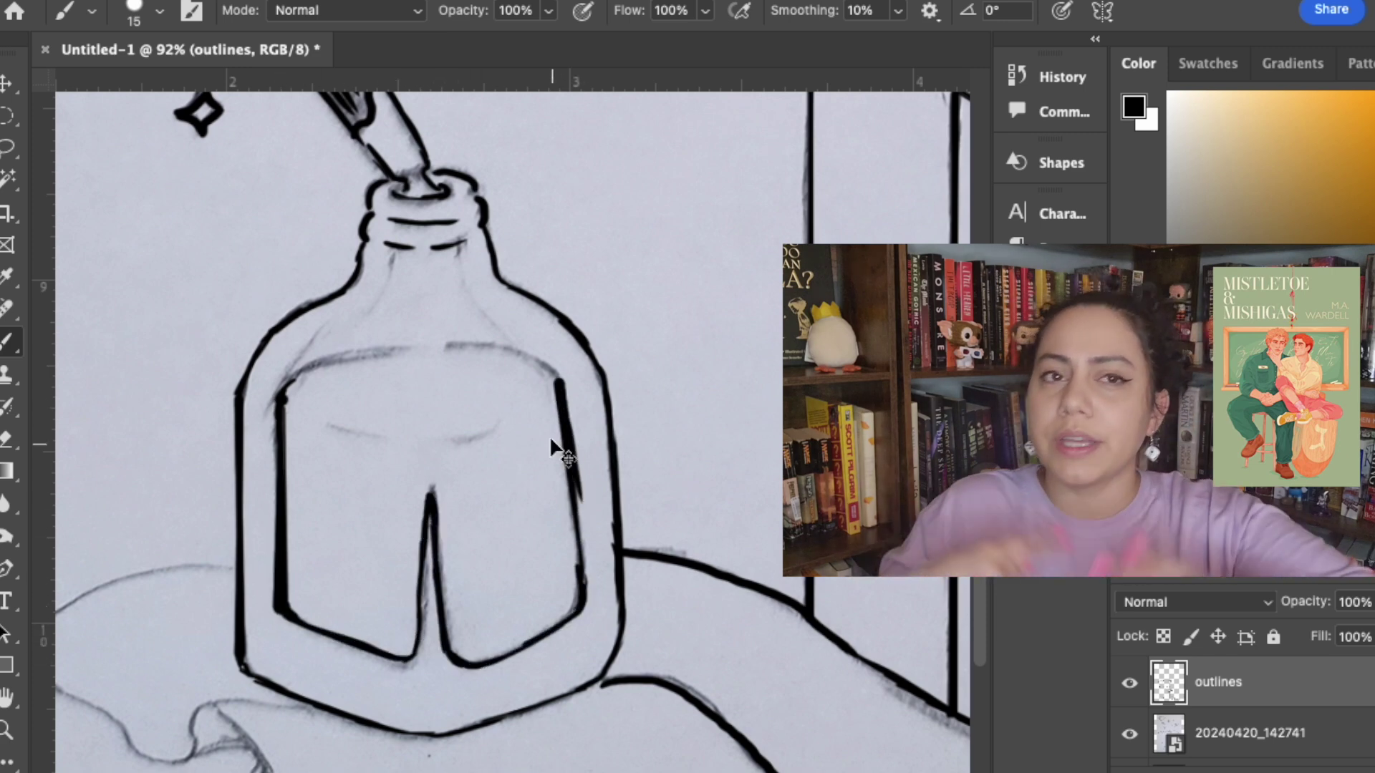
{"action": "key", "text": "super+z"}
{"action": "left_click_drag", "start_coordinate": [579, 572], "coordinate": [571, 456]}
{"action": "key", "text": "ctrl+z"}
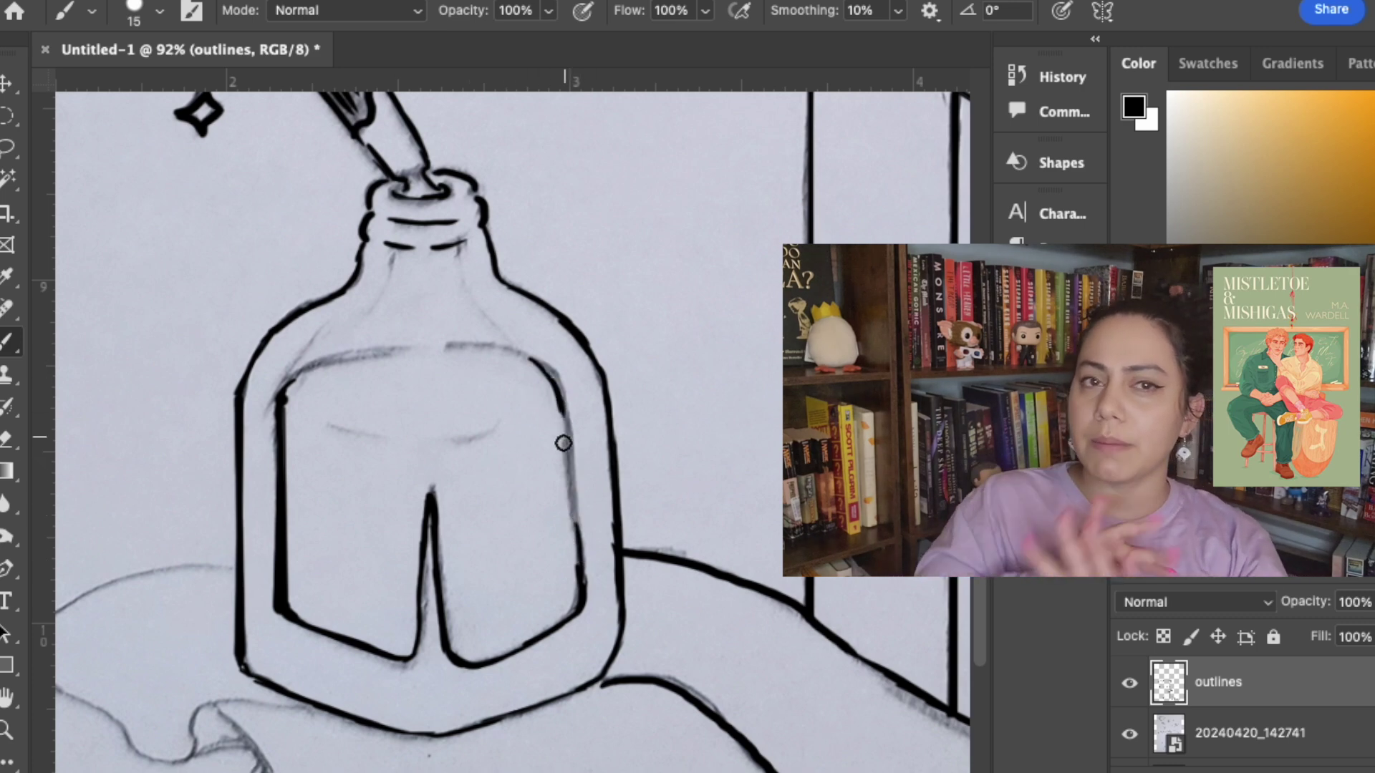
{"action": "mouse_move", "coordinate": [278, 402]}
{"action": "left_mouse_down"}
{"action": "mouse_move", "coordinate": [386, 352]}
{"action": "mouse_move", "coordinate": [550, 369]}
{"action": "left_mouse_up"}
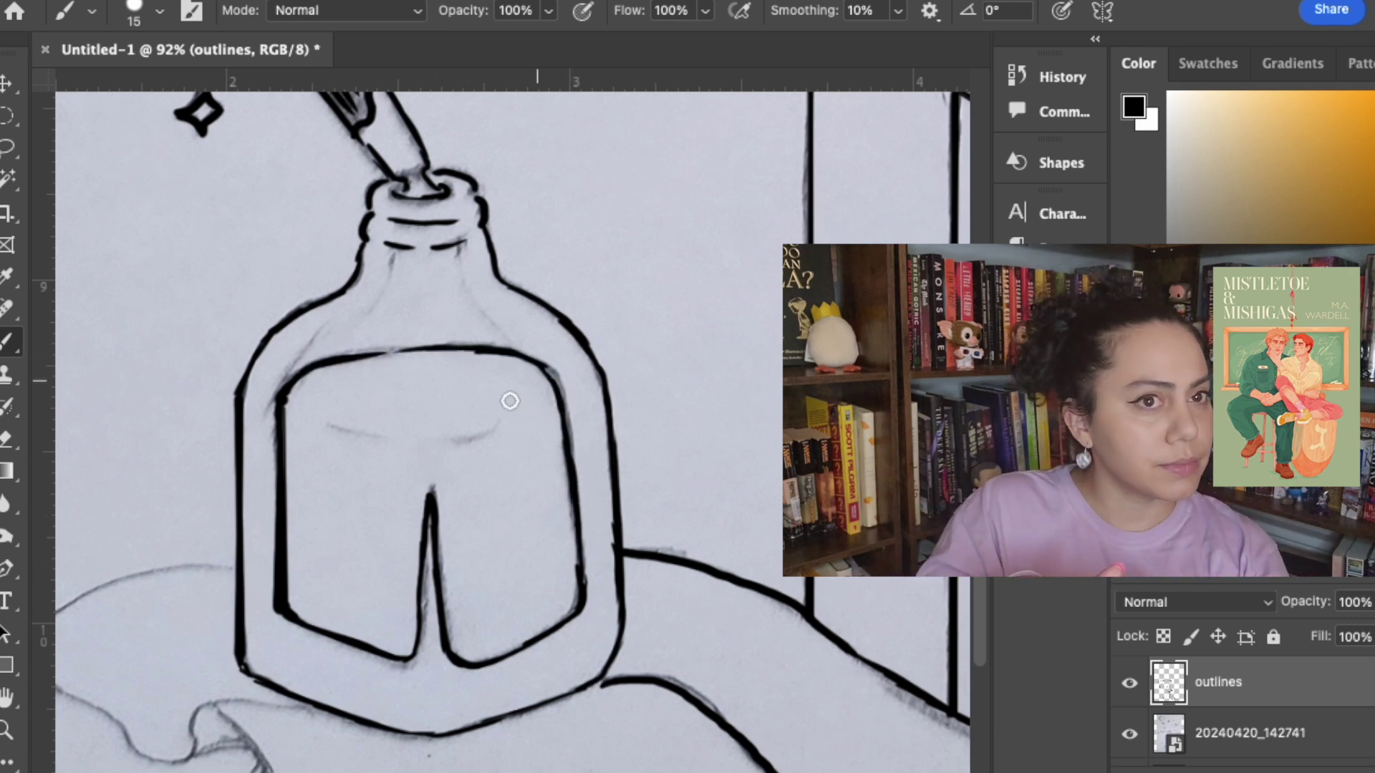
{"action": "mouse_move", "coordinate": [328, 425]}
{"action": "left_mouse_down"}
{"action": "mouse_move", "coordinate": [478, 434]}
{"action": "mouse_move", "coordinate": [534, 411]}
{"action": "left_mouse_up"}
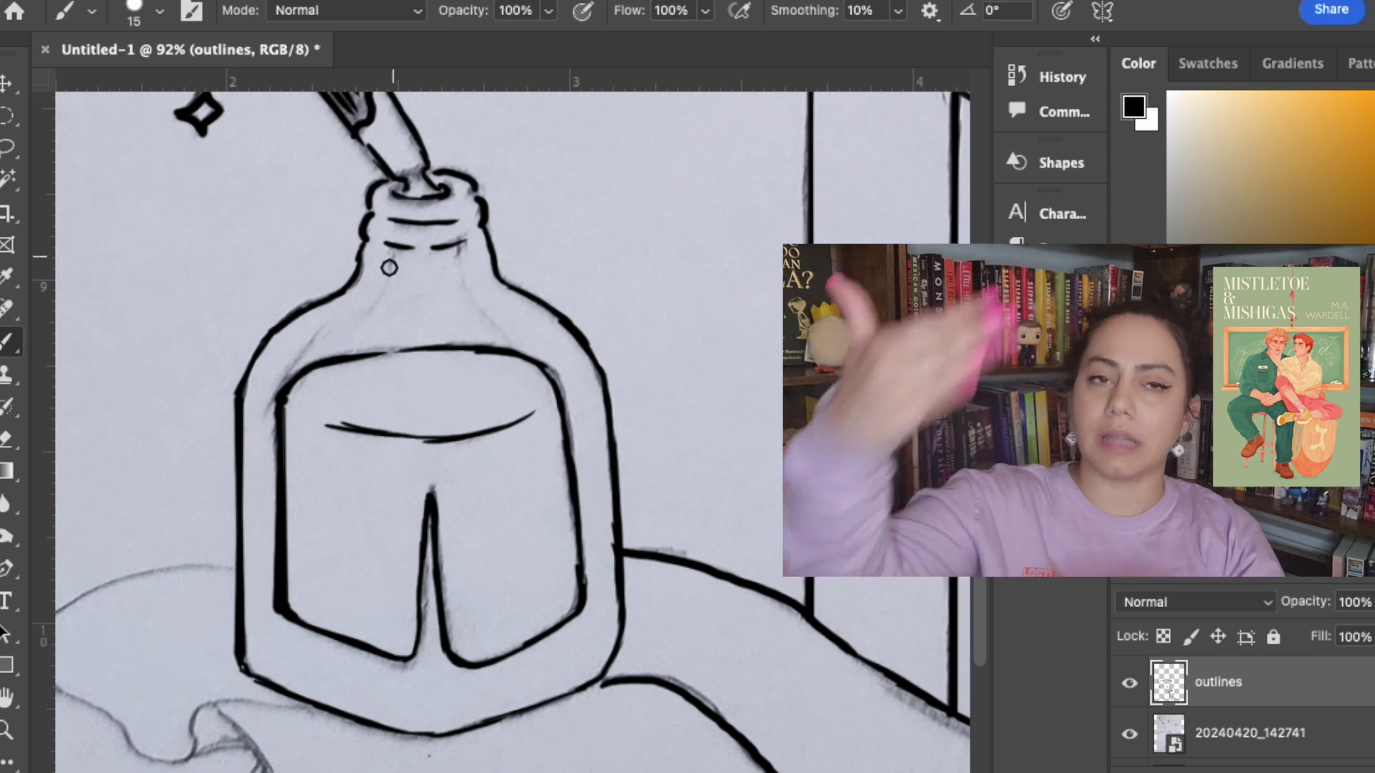
- Ink the ribbon end on the bottle's left side, including its rounded loop, small fold and forked tail
{"action": "scroll", "coordinate": [395, 351], "scroll_direction": "down", "scroll_amount": 4}
{"action": "scroll", "coordinate": [395, 351], "scroll_direction": "left", "scroll_amount": 4}
{"action": "mouse_move", "coordinate": [308, 602]}
{"action": "left_mouse_down"}
{"action": "mouse_move", "coordinate": [373, 557]}
{"action": "mouse_move", "coordinate": [480, 544]}
{"action": "left_mouse_up"}
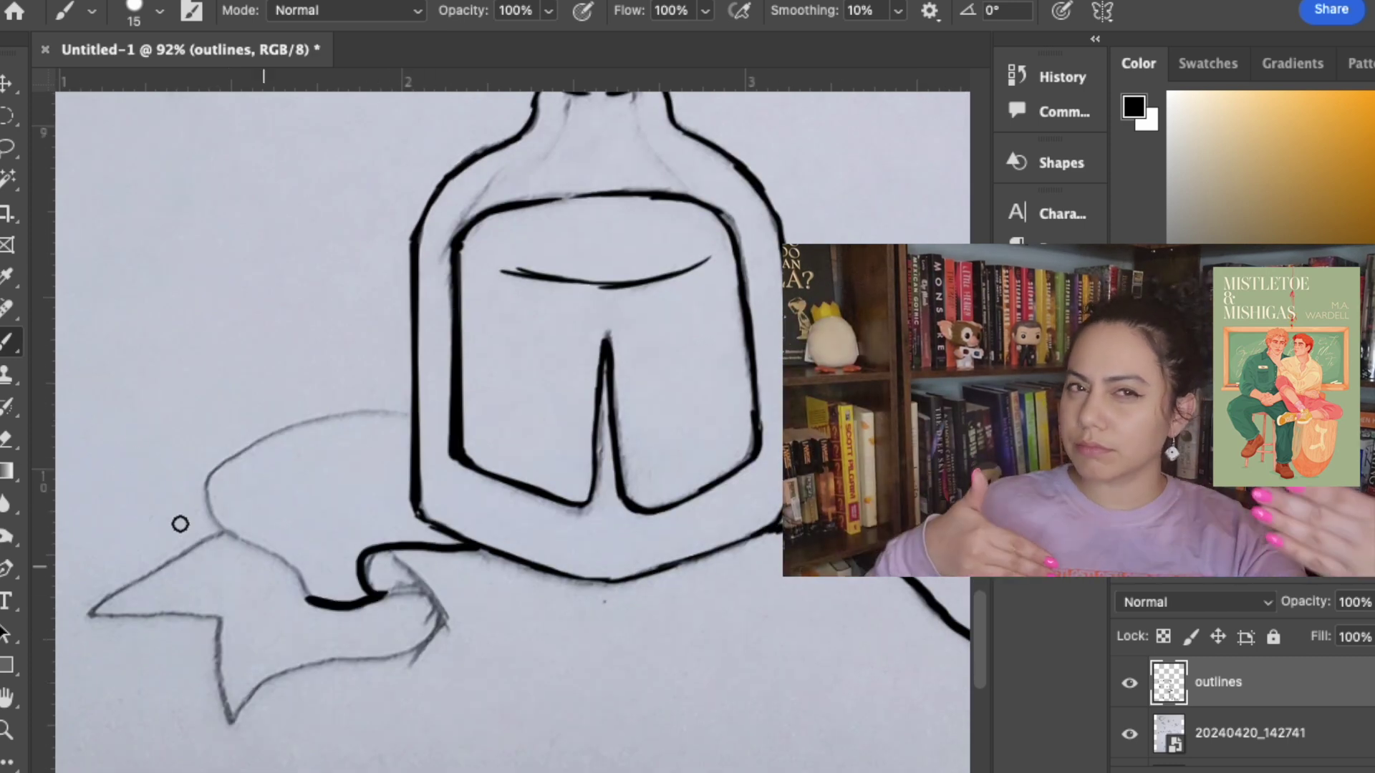
{"action": "left_click_drag", "start_coordinate": [405, 413], "coordinate": [224, 514]}
{"action": "key", "text": "ctrl+z"}
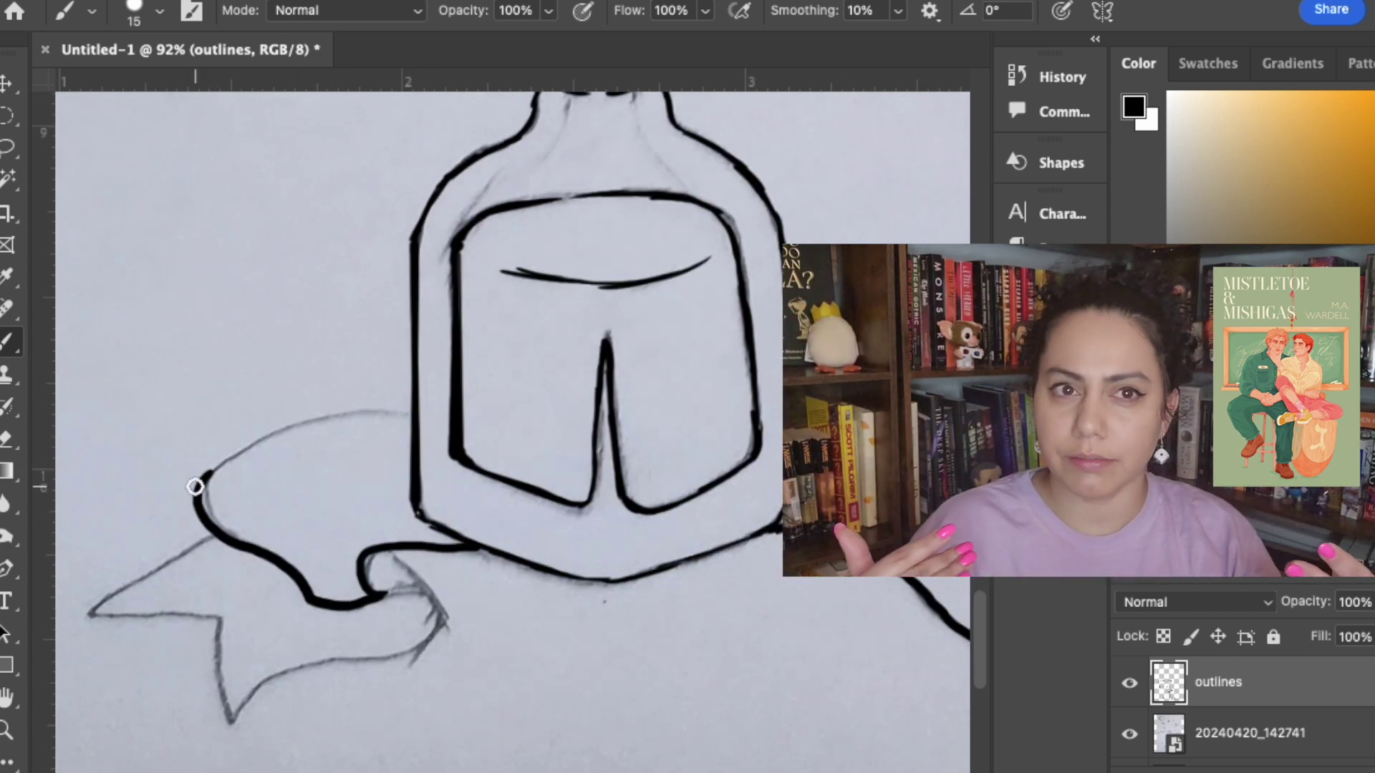
{"action": "left_click_drag", "start_coordinate": [195, 487], "coordinate": [411, 430]}
{"action": "left_click_drag", "start_coordinate": [376, 594], "coordinate": [398, 651]}
{"action": "left_click_drag", "start_coordinate": [386, 557], "coordinate": [426, 595]}
{"action": "scroll", "coordinate": [377, 546], "scroll_direction": "down", "scroll_amount": 3}
{"action": "mouse_move", "coordinate": [261, 614]}
{"action": "left_mouse_down"}
{"action": "mouse_move", "coordinate": [408, 548]}
{"action": "mouse_move", "coordinate": [233, 497]}
{"action": "mouse_move", "coordinate": [338, 476]}
{"action": "mouse_move", "coordinate": [368, 497]}
{"action": "left_mouse_up"}
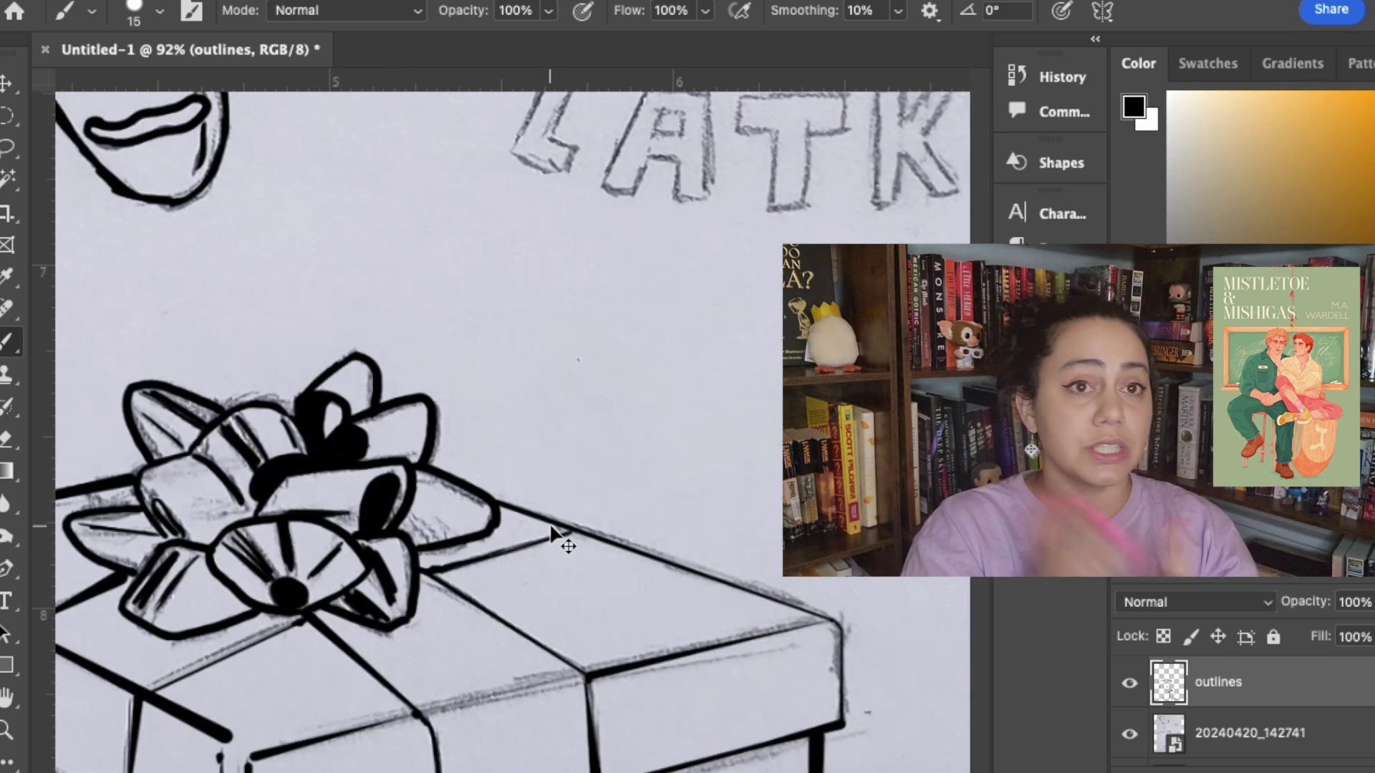
- Add the white text LATKES in Arial Black over the sketched lettering below the latke plate
{"action": "key", "text": "super+minus"}
{"action": "key", "text": "super+minus"}
{"action": "key", "text": "super+minus"}
{"action": "key", "text": "super+minus"}
{"action": "key", "text": "super+minus"}
{"action": "scroll", "coordinate": [552, 522], "scroll_direction": "right", "scroll_amount": 3}
{"action": "scroll", "coordinate": [500, 420], "scroll_direction": "down", "scroll_amount": 2}
{"action": "scroll", "coordinate": [324, 425], "scroll_direction": "up", "scroll_amount": 4}
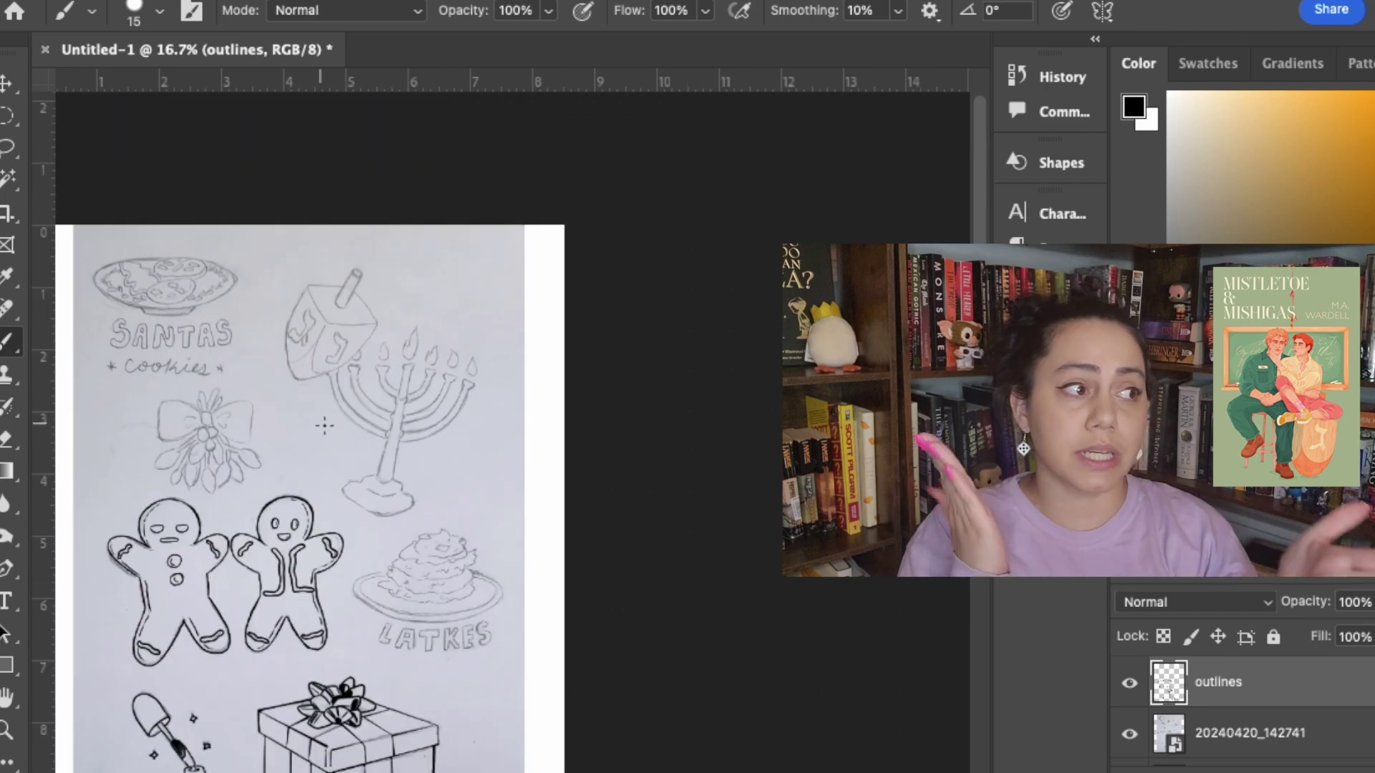
{"action": "scroll", "coordinate": [504, 522], "scroll_direction": "up", "scroll_amount": 5}
{"action": "scroll", "coordinate": [411, 578], "scroll_direction": "down", "scroll_amount": 3}
{"action": "scroll", "coordinate": [411, 577], "scroll_direction": "up", "scroll_amount": 3}
{"action": "left_click", "coordinate": [9, 601]}
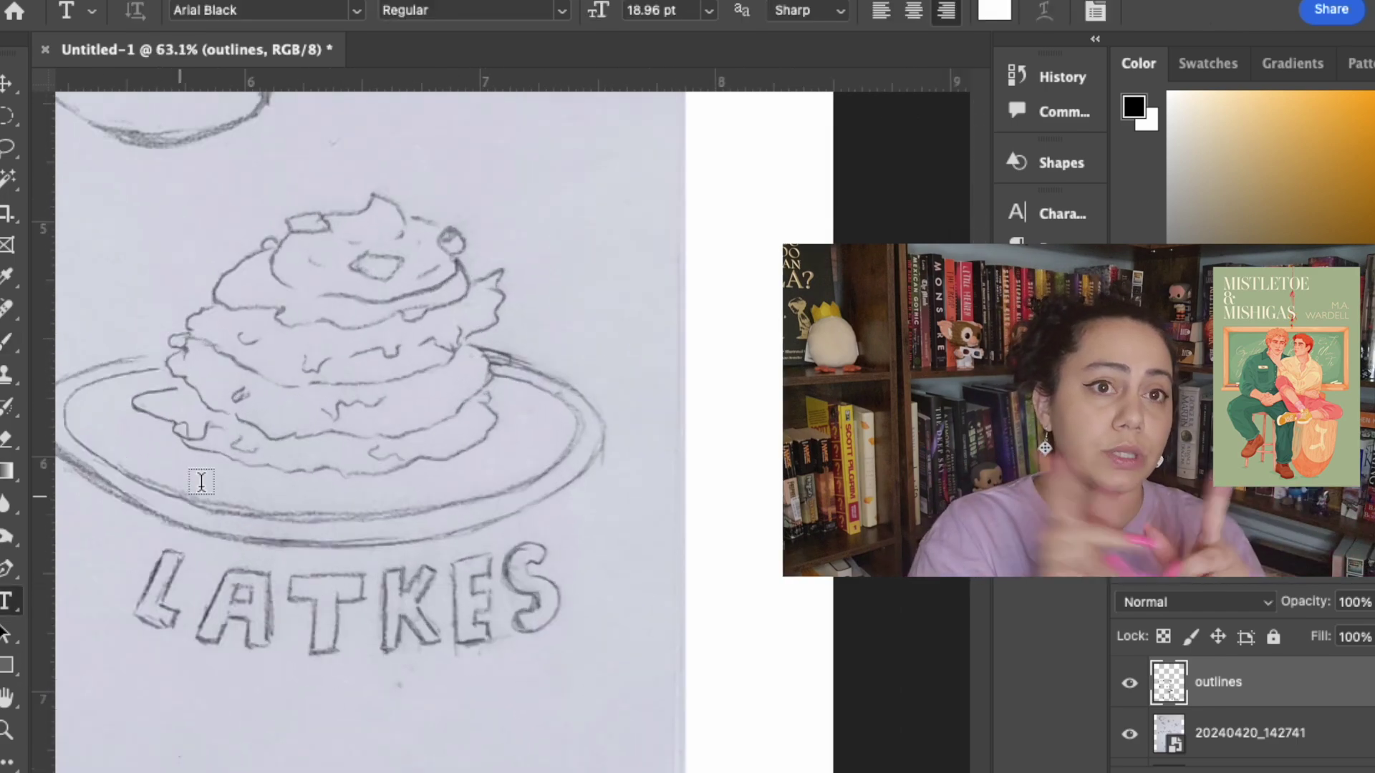
{"action": "left_click", "coordinate": [201, 482]}
{"action": "left_click_drag", "start_coordinate": [144, 592], "coordinate": [646, 594]}
{"action": "type", "text": "LATKES"}
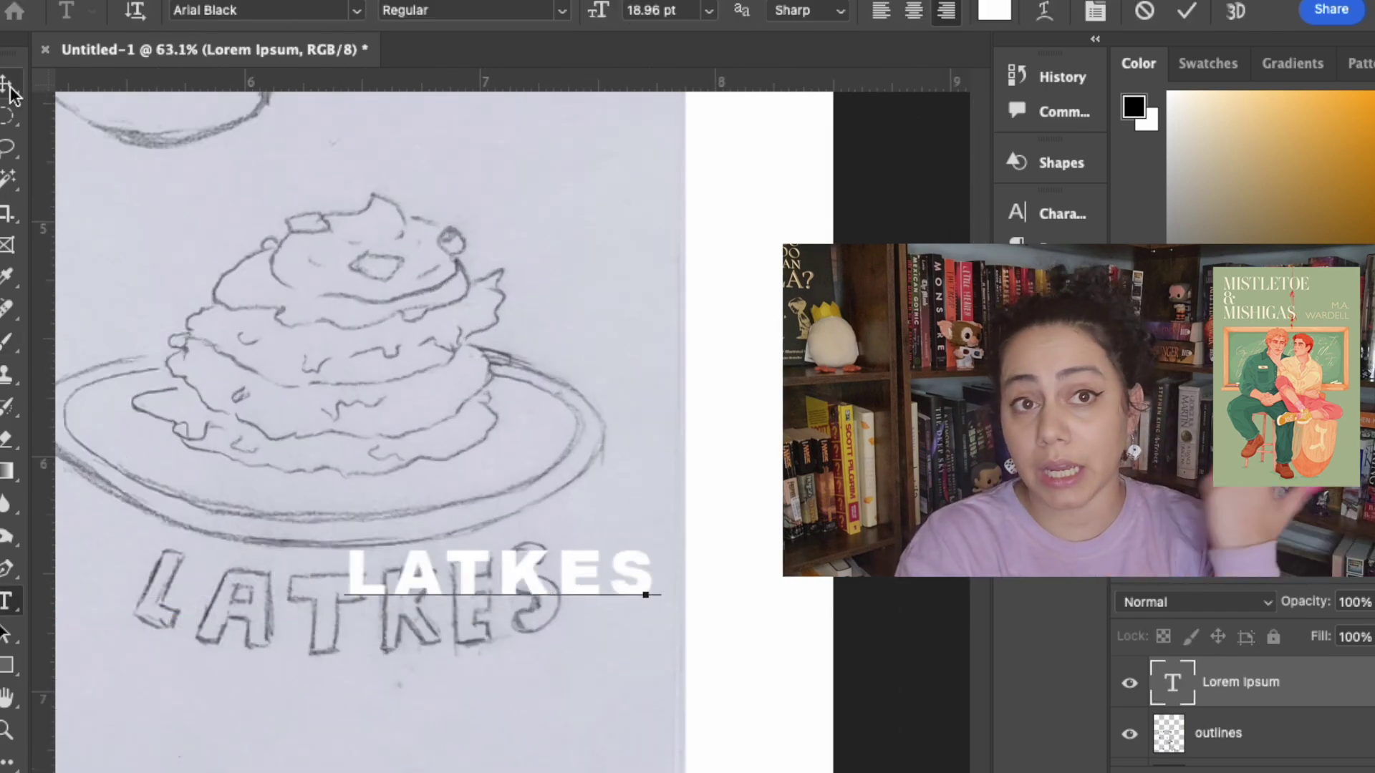
- Move the LATKES text onto the sketched lettering and enlarge it to span the sketched word's width
{"action": "left_click", "coordinate": [7, 86]}
{"action": "left_click_drag", "start_coordinate": [547, 613], "coordinate": [368, 638]}
{"action": "key", "text": "super+t"}
{"action": "left_click_drag", "start_coordinate": [474, 638], "coordinate": [590, 676]}
{"action": "left_click_drag", "start_coordinate": [458, 632], "coordinate": [432, 599]}
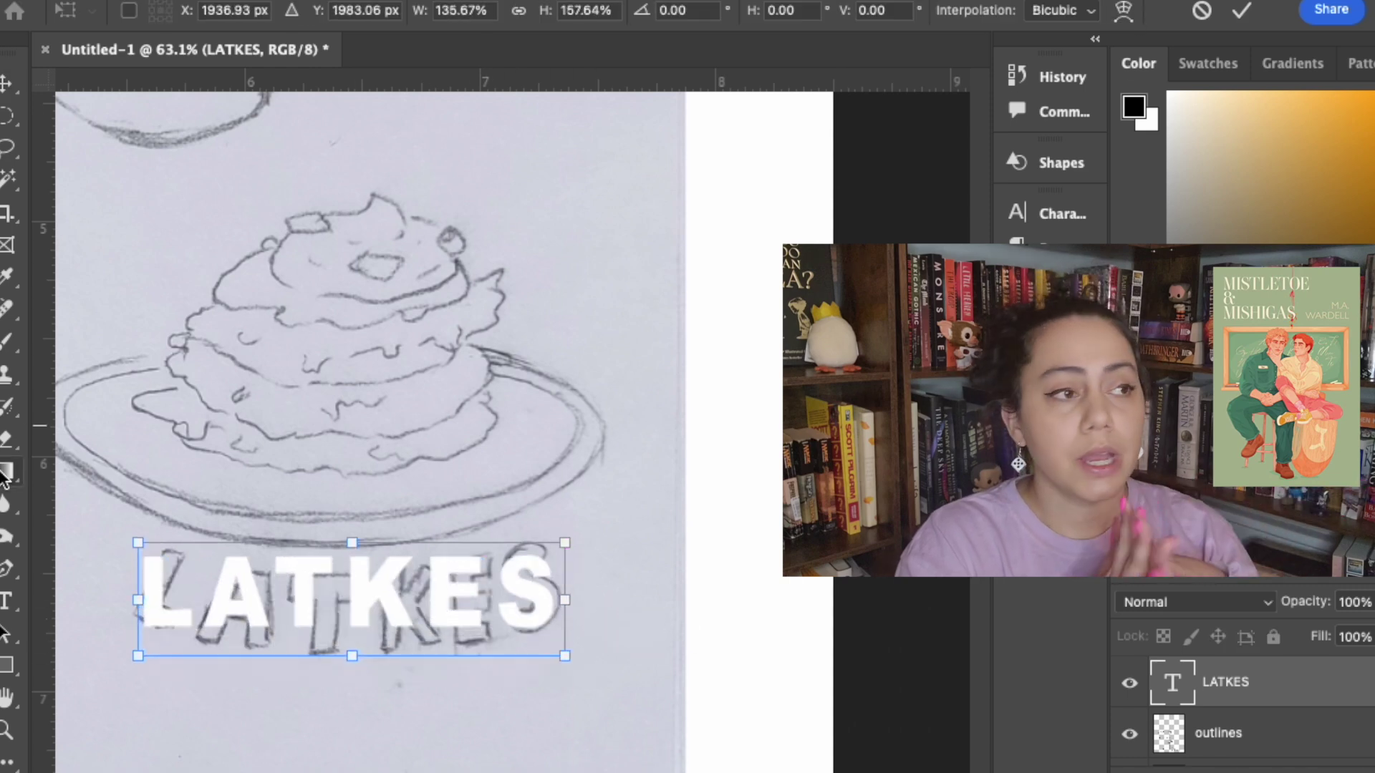
- Warp the LATKES text into a gentle downward-curving arc that follows the plate's lower rim
{"action": "left_click", "coordinate": [7, 601]}
{"action": "left_click", "coordinate": [1047, 11]}
{"action": "left_click", "coordinate": [529, 214]}
{"action": "left_click", "coordinate": [552, 248]}
{"action": "left_click_drag", "start_coordinate": [617, 333], "coordinate": [575, 332]}
{"action": "left_click", "coordinate": [776, 230]}
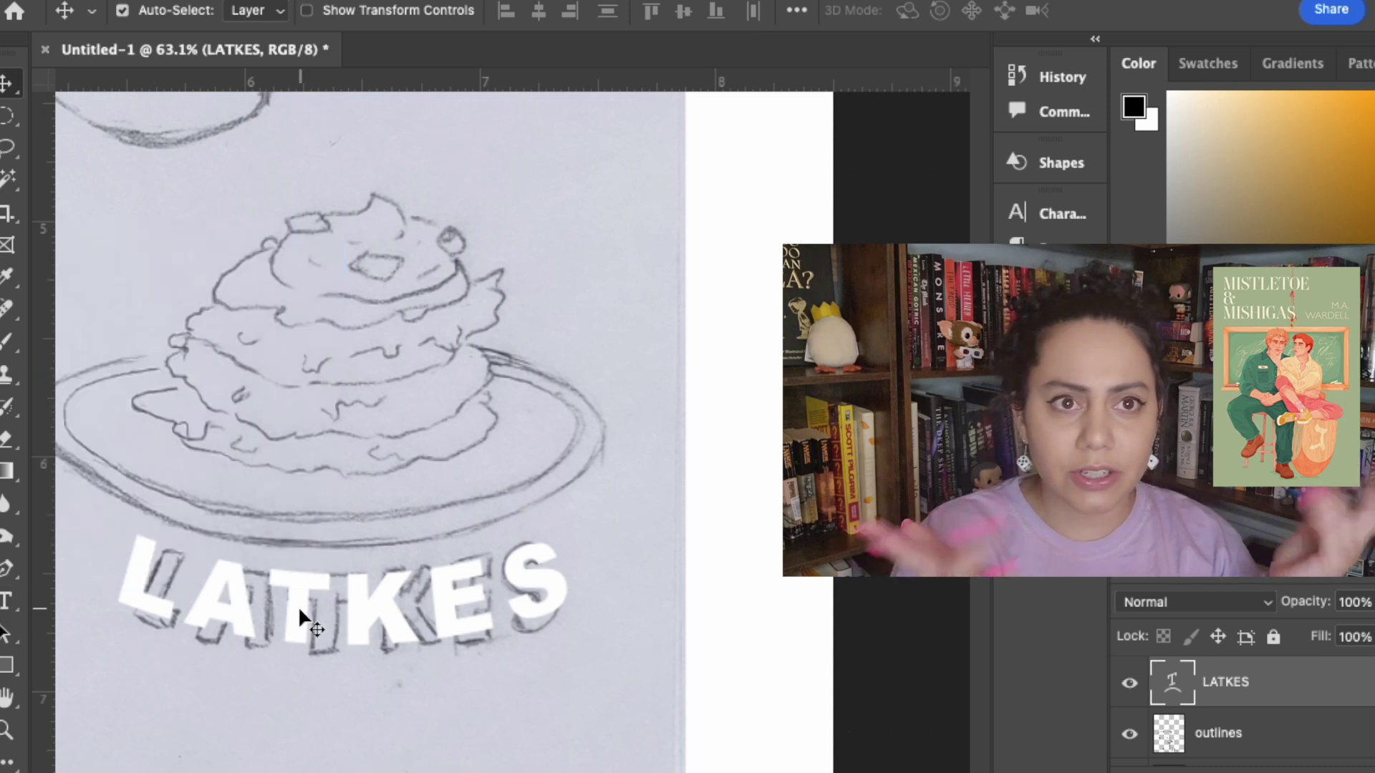
{"action": "left_click", "coordinate": [6, 600]}
{"action": "left_click", "coordinate": [1095, 10]}
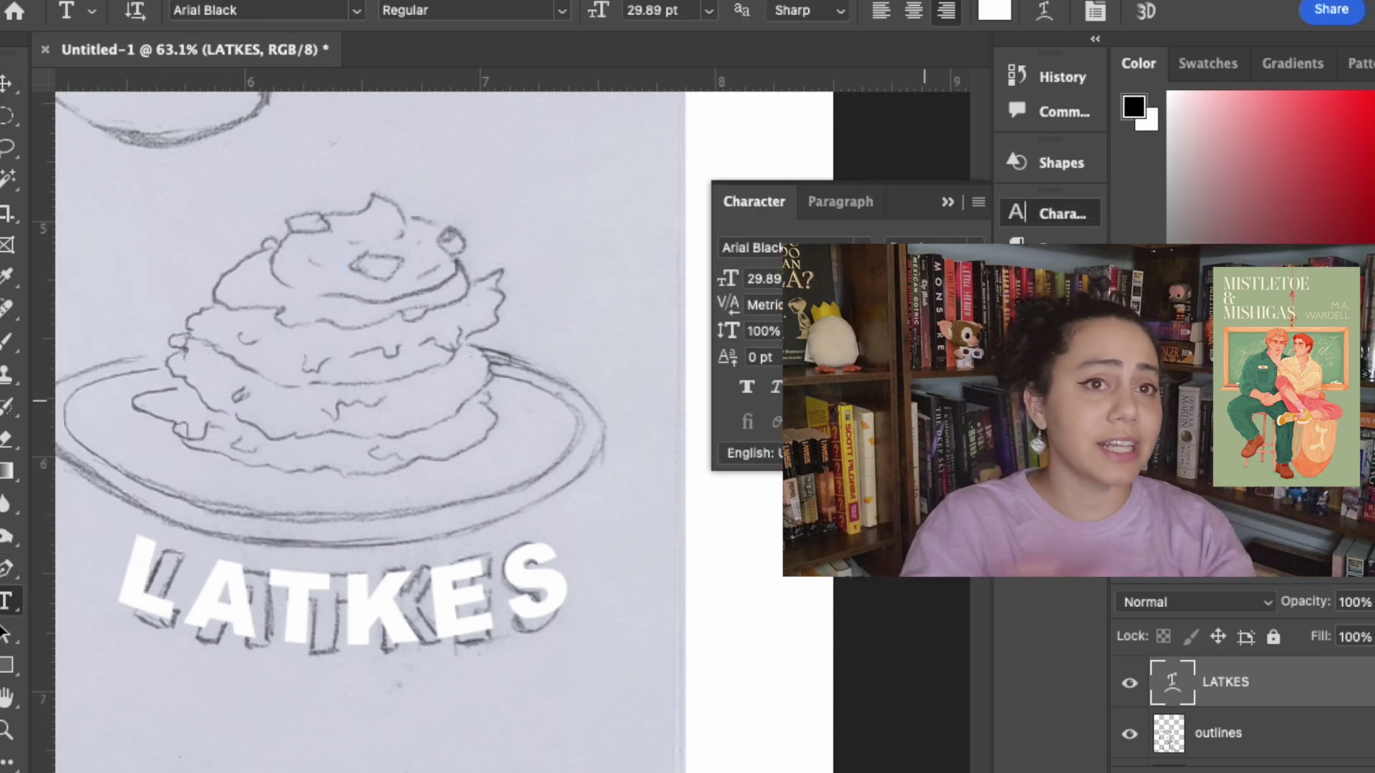
{"action": "key", "text": "i"}
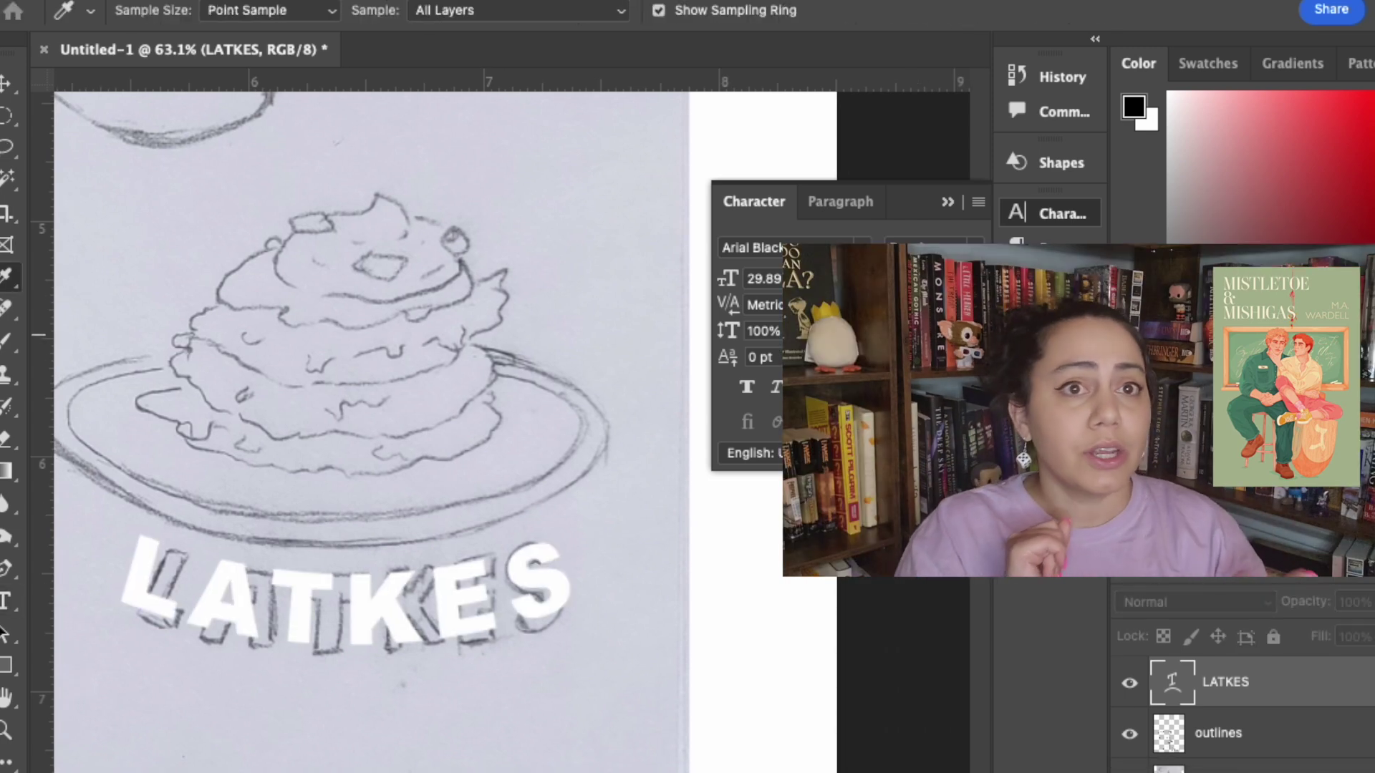
{"action": "key", "text": "Return"}
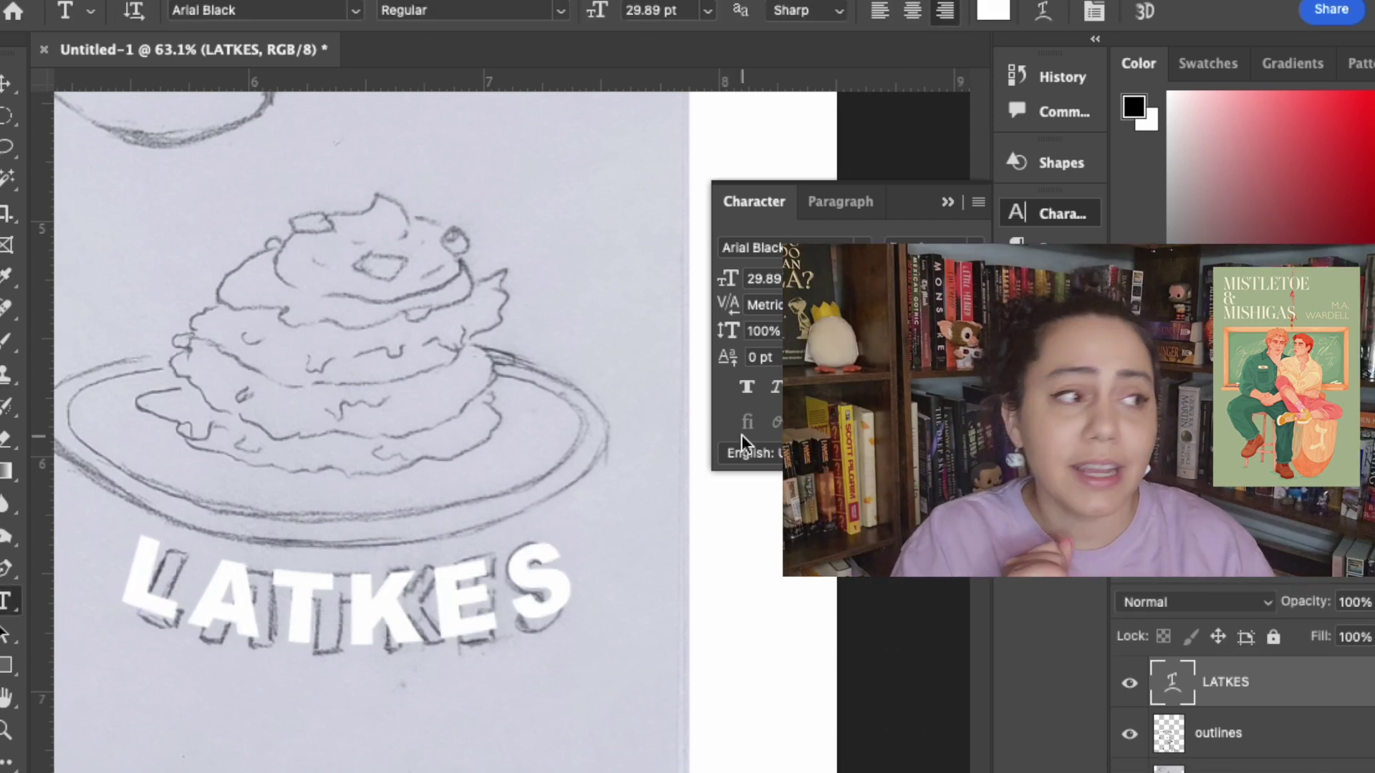
{"action": "left_click", "coordinate": [952, 202]}
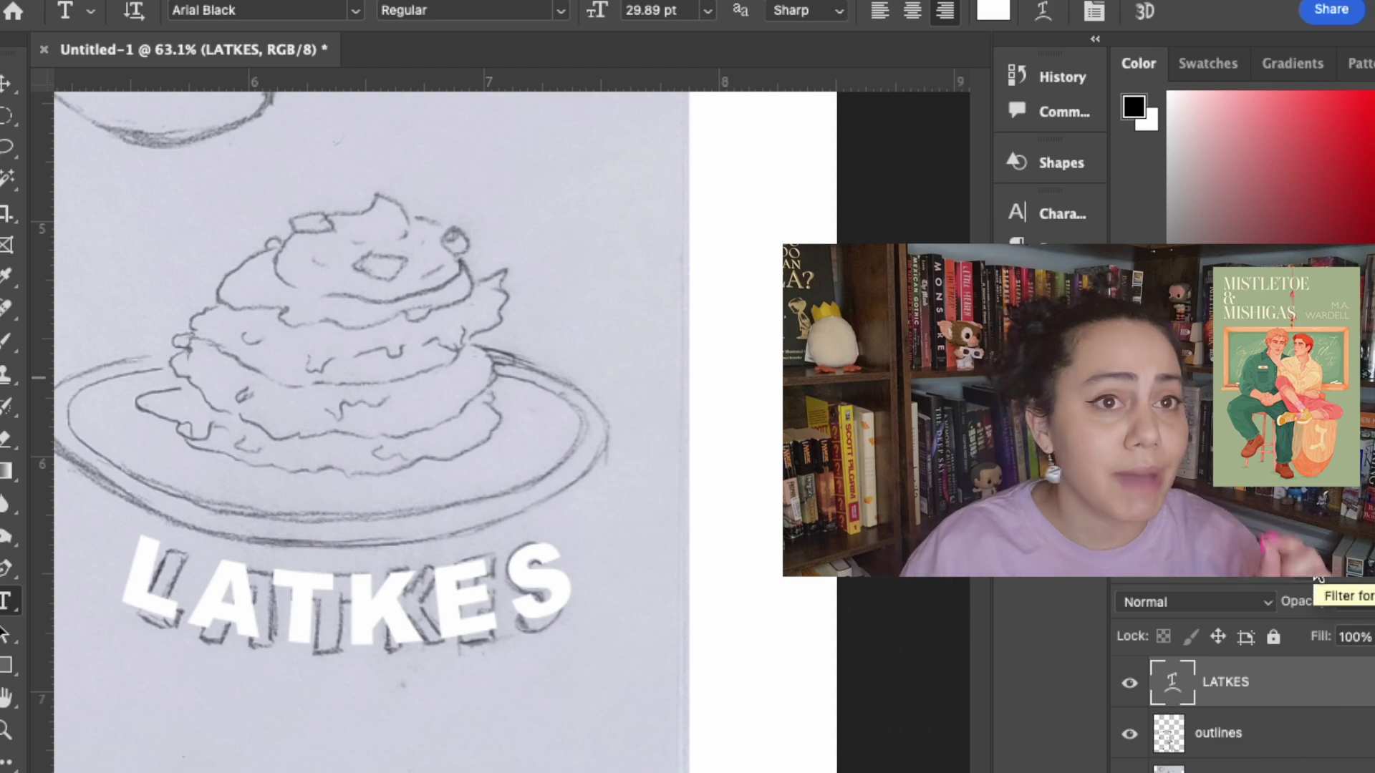
- Add a 3 px black outside Stroke to the LATKES text layer
{"action": "key", "text": "h"}
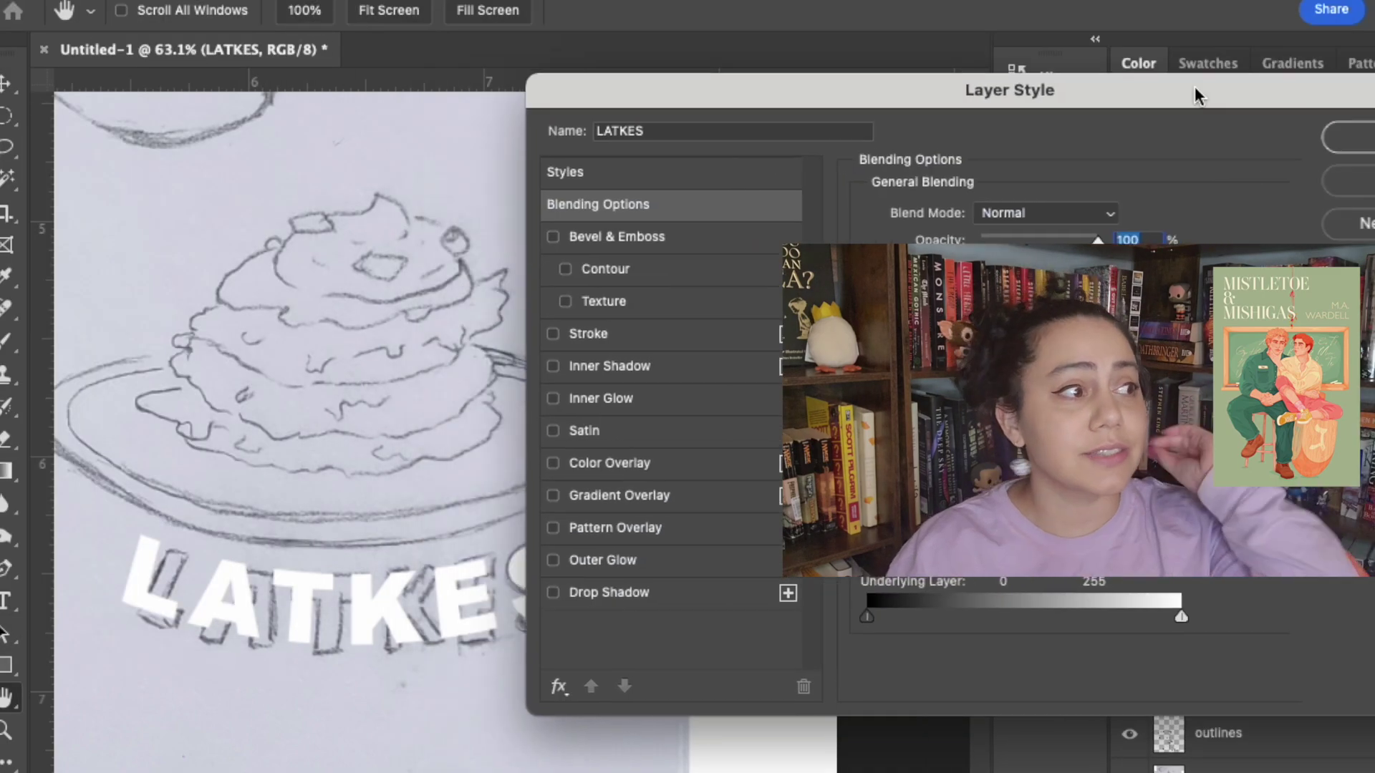
{"action": "left_click_drag", "start_coordinate": [1195, 86], "coordinate": [1011, 8]}
{"action": "left_click", "coordinate": [426, 250]}
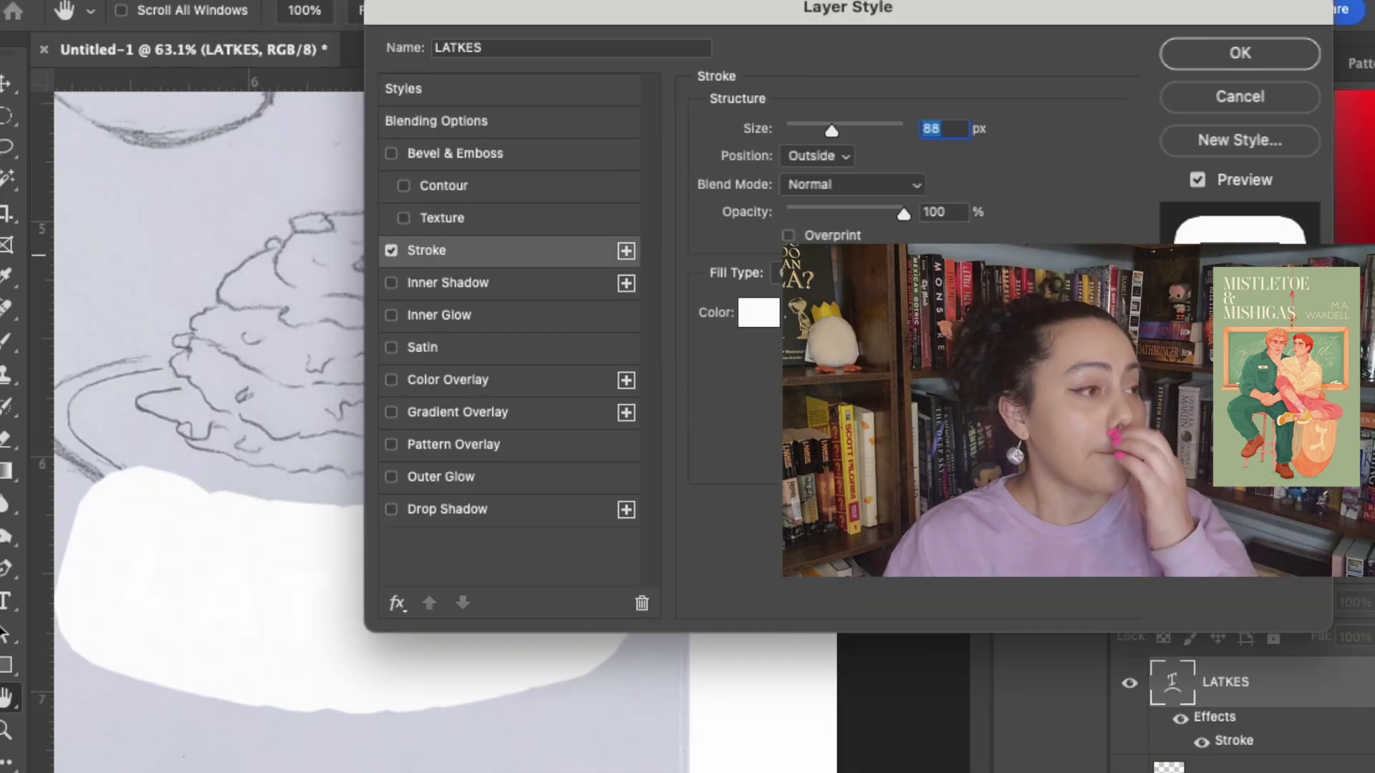
{"action": "left_click_drag", "start_coordinate": [831, 130], "coordinate": [786, 130]}
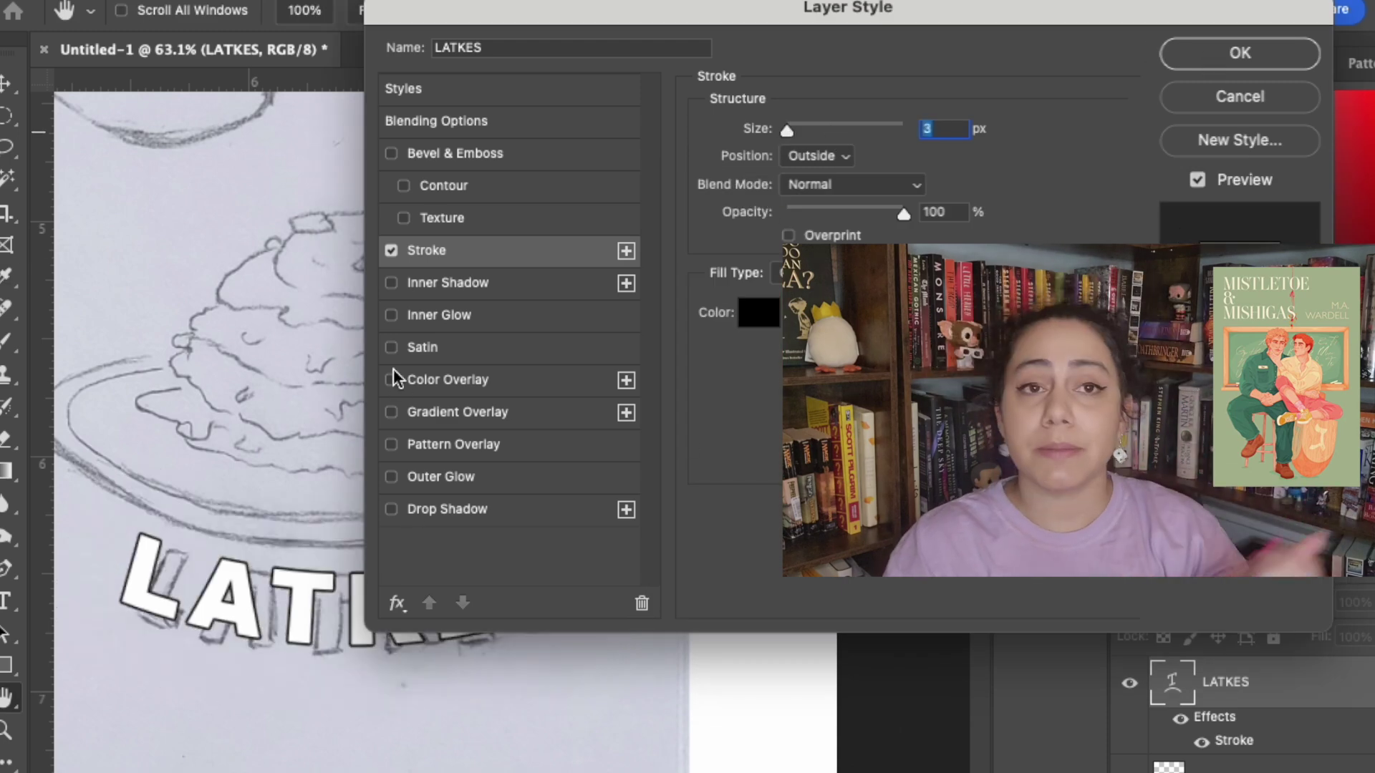
- Try to remove the LATKES letters' white fill with a Color Overlay at 0% opacity
{"action": "left_click", "coordinate": [423, 389]}
{"action": "left_click_drag", "start_coordinate": [903, 165], "coordinate": [785, 165]}
{"action": "left_click", "coordinate": [942, 143]}
{"action": "key", "text": "Escape"}
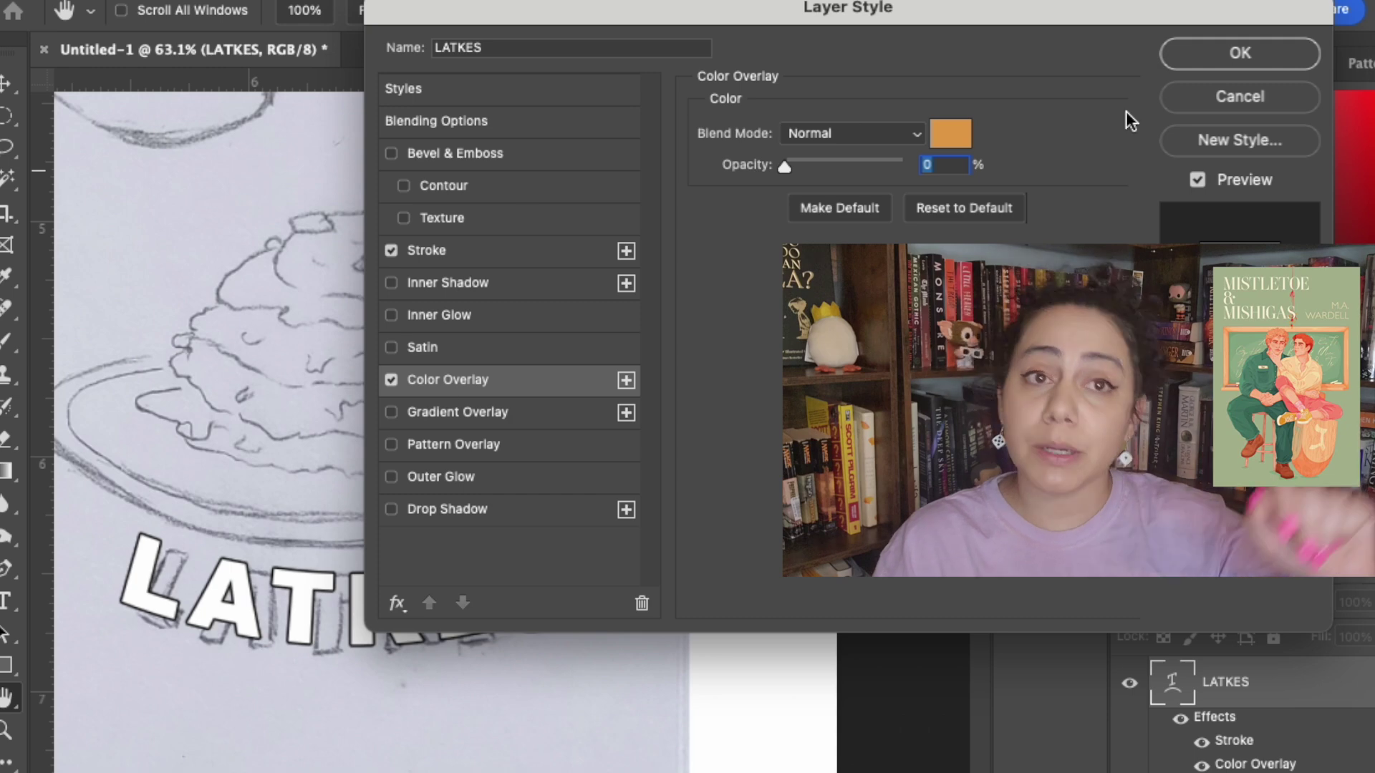
{"action": "key", "text": "Return"}
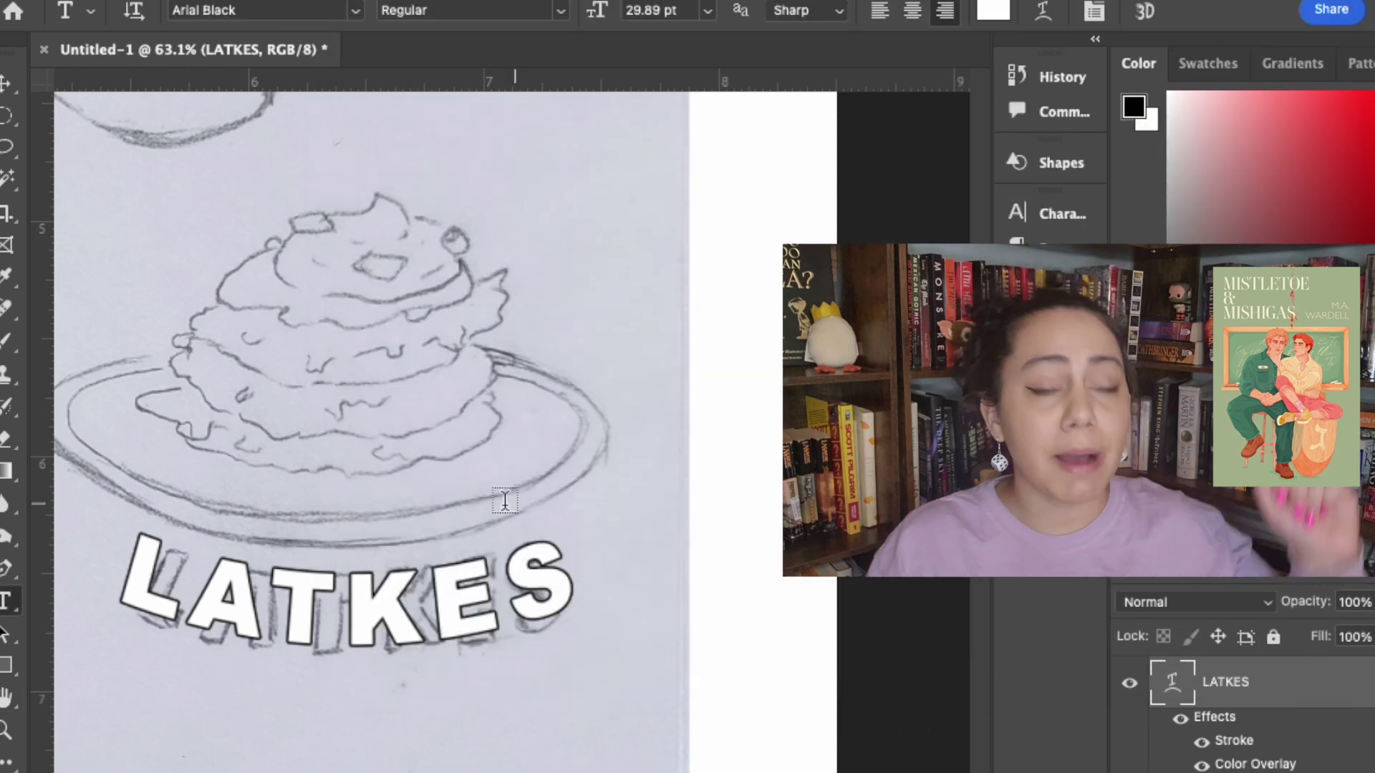
- Select the white fill of the letter L with the Magic Wand and rasterize the LATKES text layer
{"action": "left_click", "coordinate": [8, 179]}
{"action": "left_click", "coordinate": [144, 573]}
{"action": "key", "text": "BackSpace"}
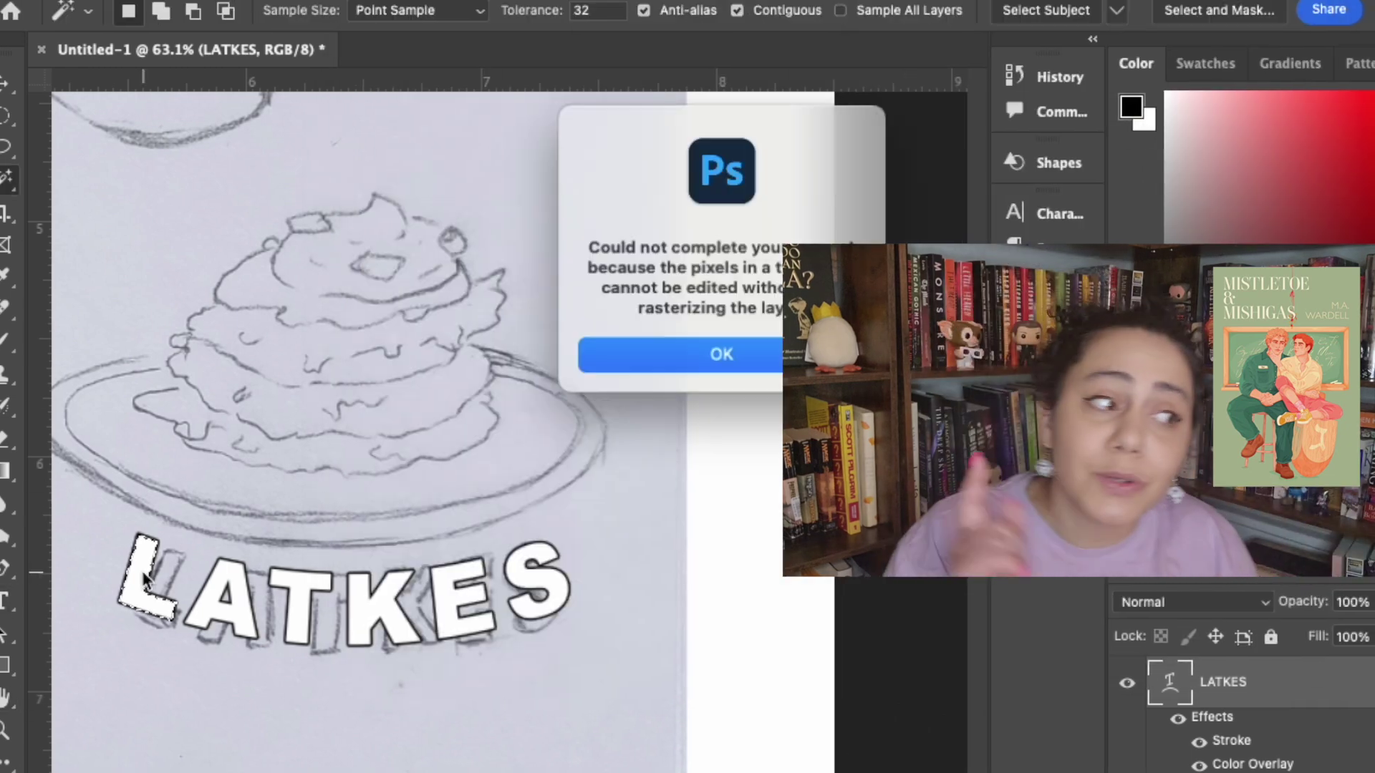
{"action": "key", "text": "Return"}
{"action": "key", "text": "e"}
{"action": "key", "text": "Return"}
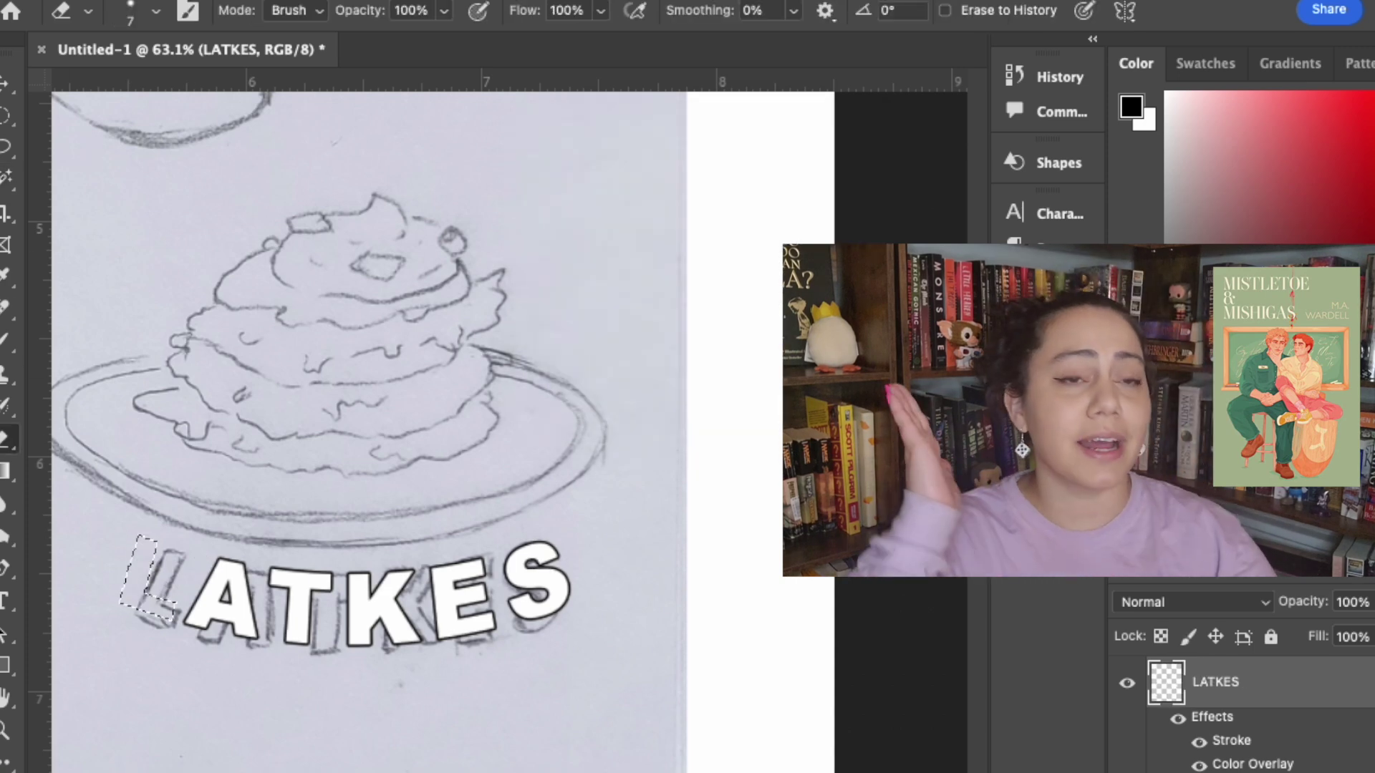
- Try to erase the selected L with the eraser at size 79, and undo the erasure
{"action": "left_click", "coordinate": [153, 13]}
{"action": "left_click_drag", "start_coordinate": [32, 78], "coordinate": [82, 79]}
{"action": "left_click_drag", "start_coordinate": [143, 548], "coordinate": [144, 638]}
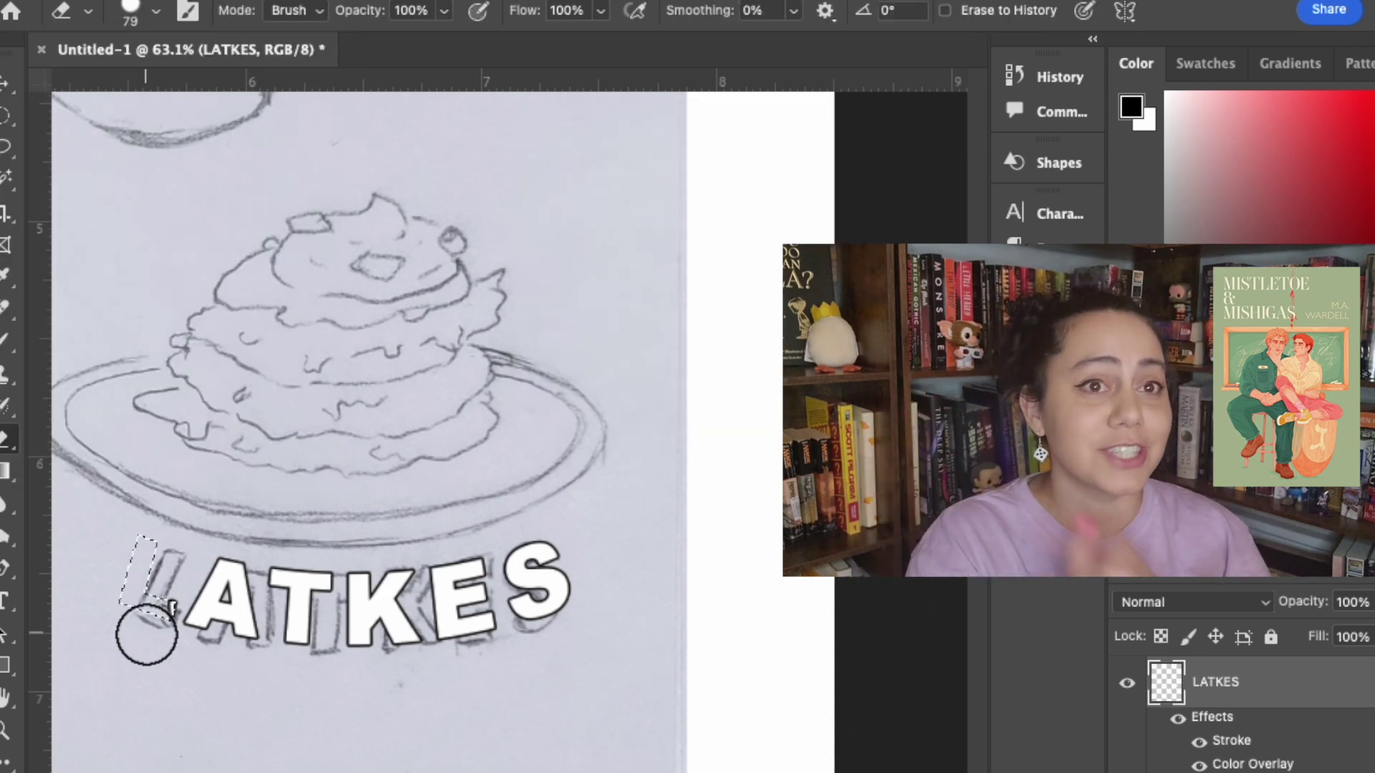
{"action": "key", "text": "super+z"}
- Thicken the black Stroke on the LATKES layer and clear the selection around the L
{"action": "scroll", "coordinate": [1222, 679], "scroll_direction": "down", "scroll_amount": 3}
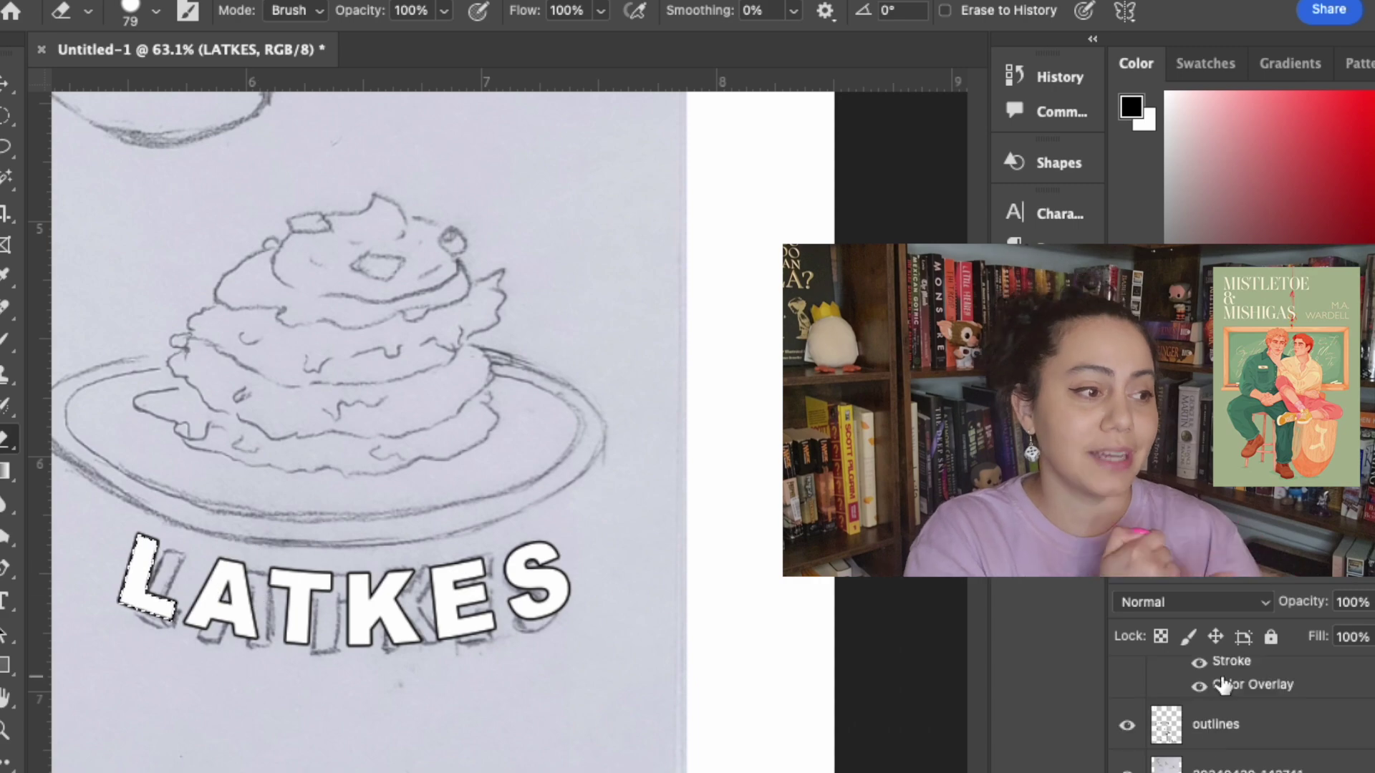
{"action": "double_click", "coordinate": [1222, 665]}
{"action": "mouse_move", "coordinate": [905, 213]}
{"action": "left_mouse_down"}
{"action": "mouse_move", "coordinate": [746, 203]}
{"action": "mouse_move", "coordinate": [903, 213]}
{"action": "left_mouse_up"}
{"action": "left_click_drag", "start_coordinate": [786, 130], "coordinate": [793, 126]}
{"action": "key", "text": "Return"}
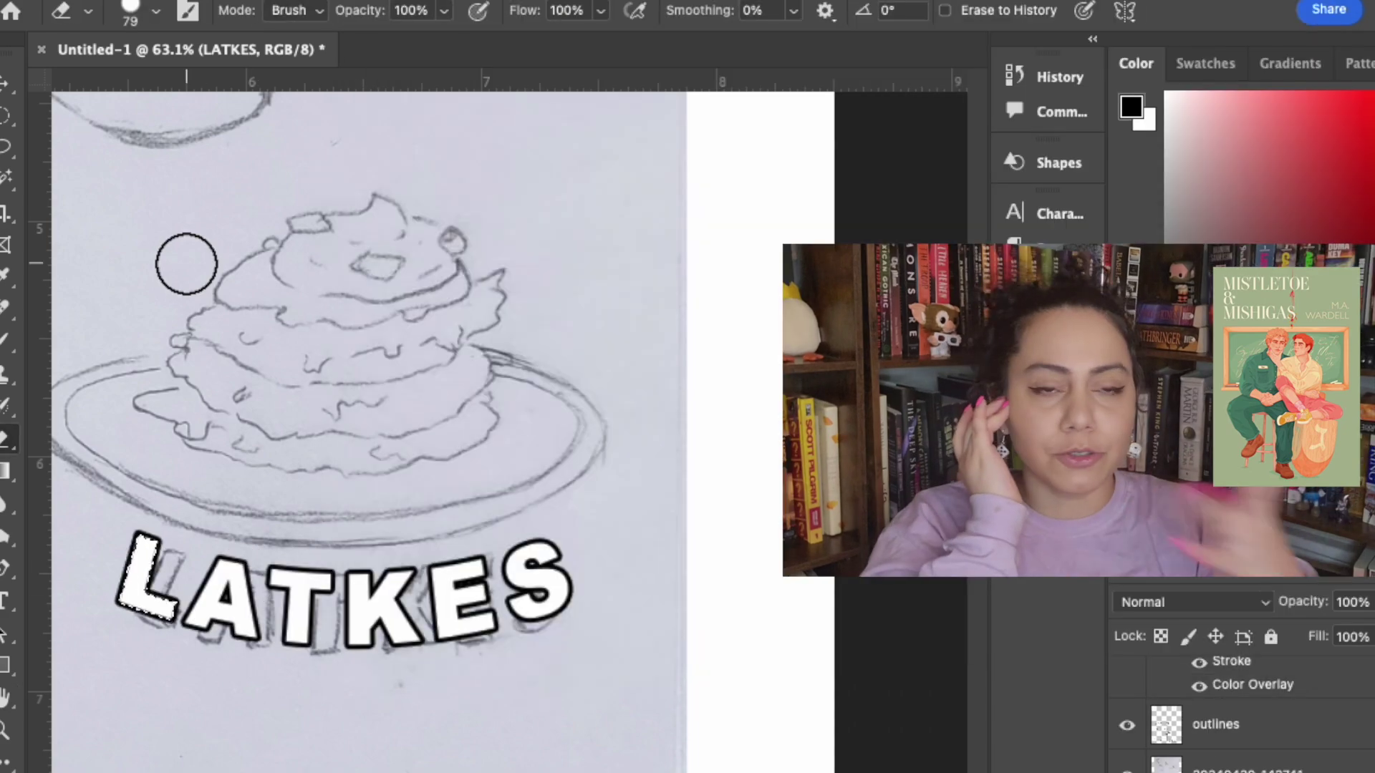
{"action": "left_click", "coordinate": [5, 84]}
{"action": "key", "text": "super+d"}
{"action": "key", "text": "w"}
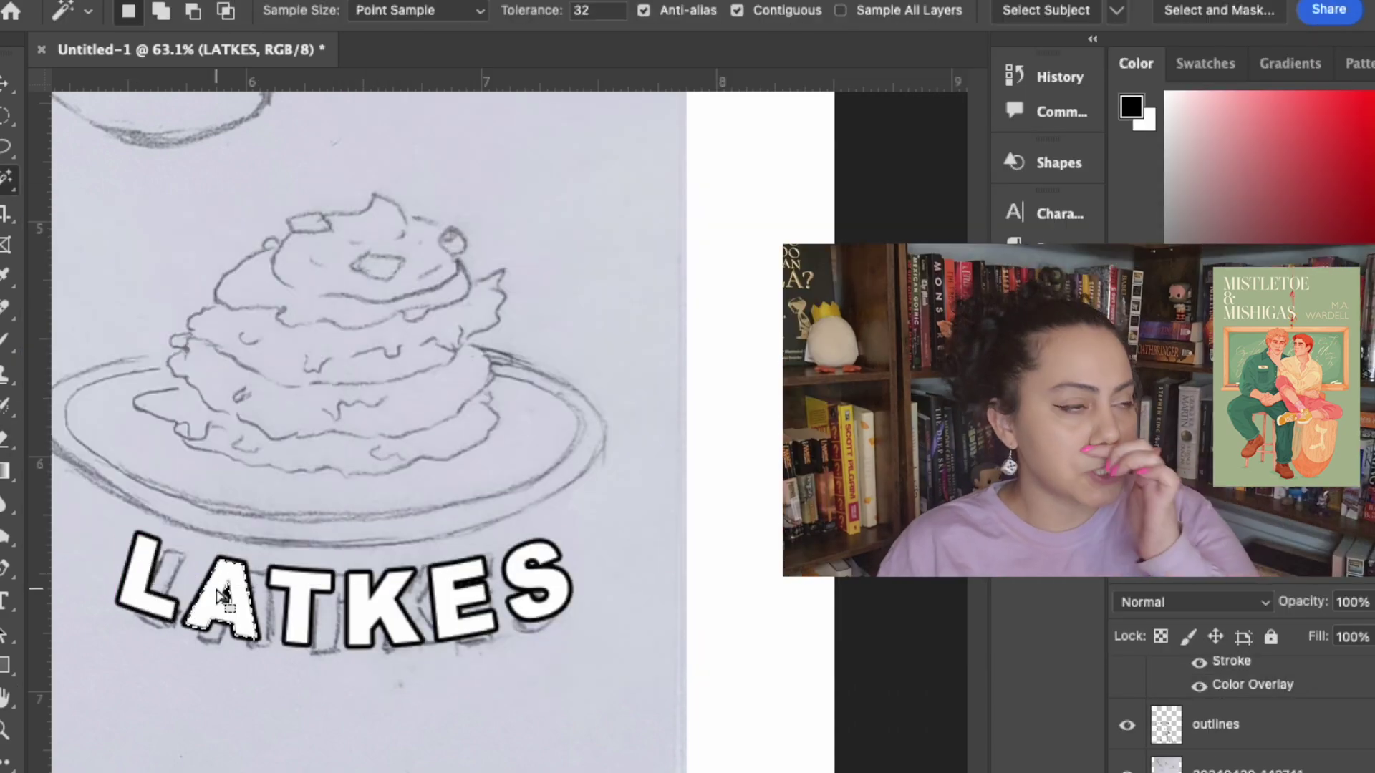
{"action": "left_click", "coordinate": [8, 438]}
{"action": "scroll", "coordinate": [1301, 698], "scroll_direction": "up", "scroll_amount": 2}
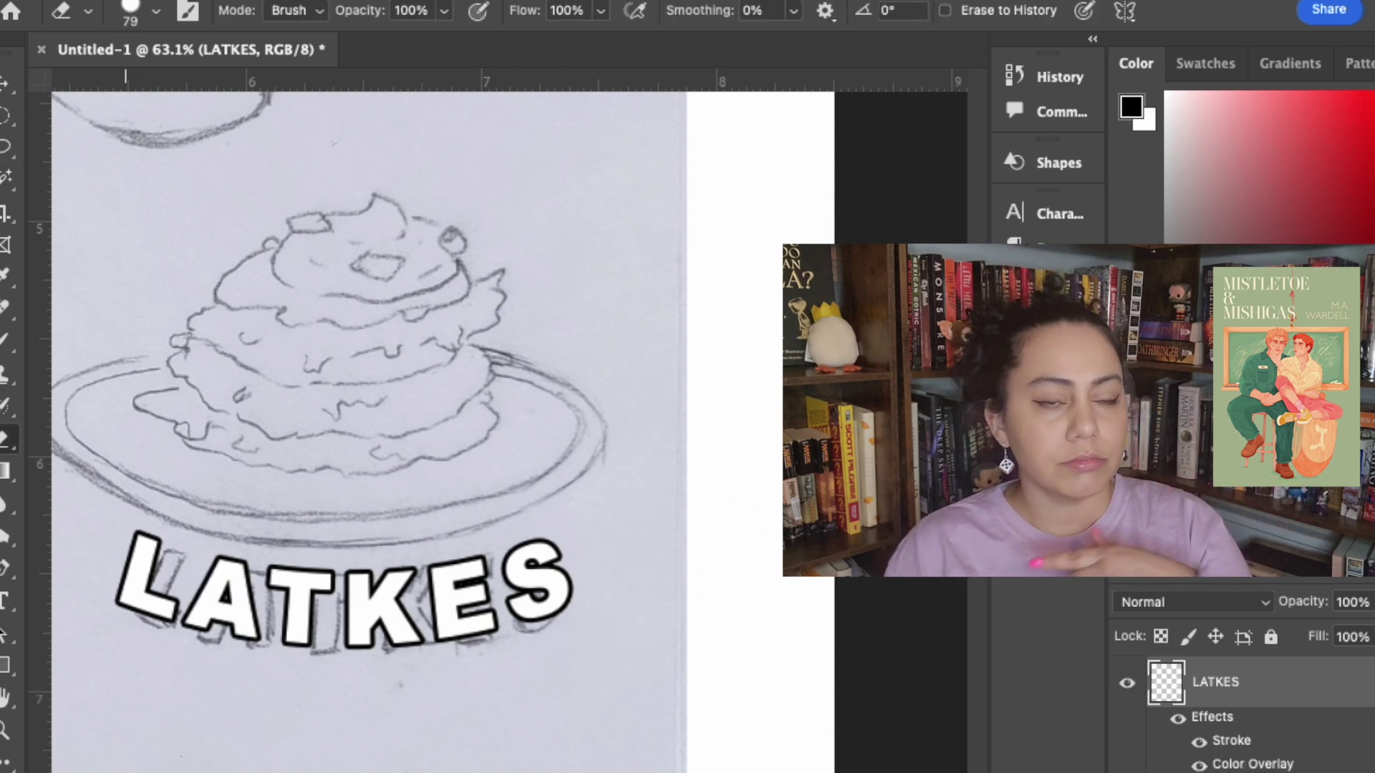
- Add the white text SANTAS in Arial Black near the sketched lettering below the cookie plate
{"action": "left_click", "coordinate": [7, 698]}
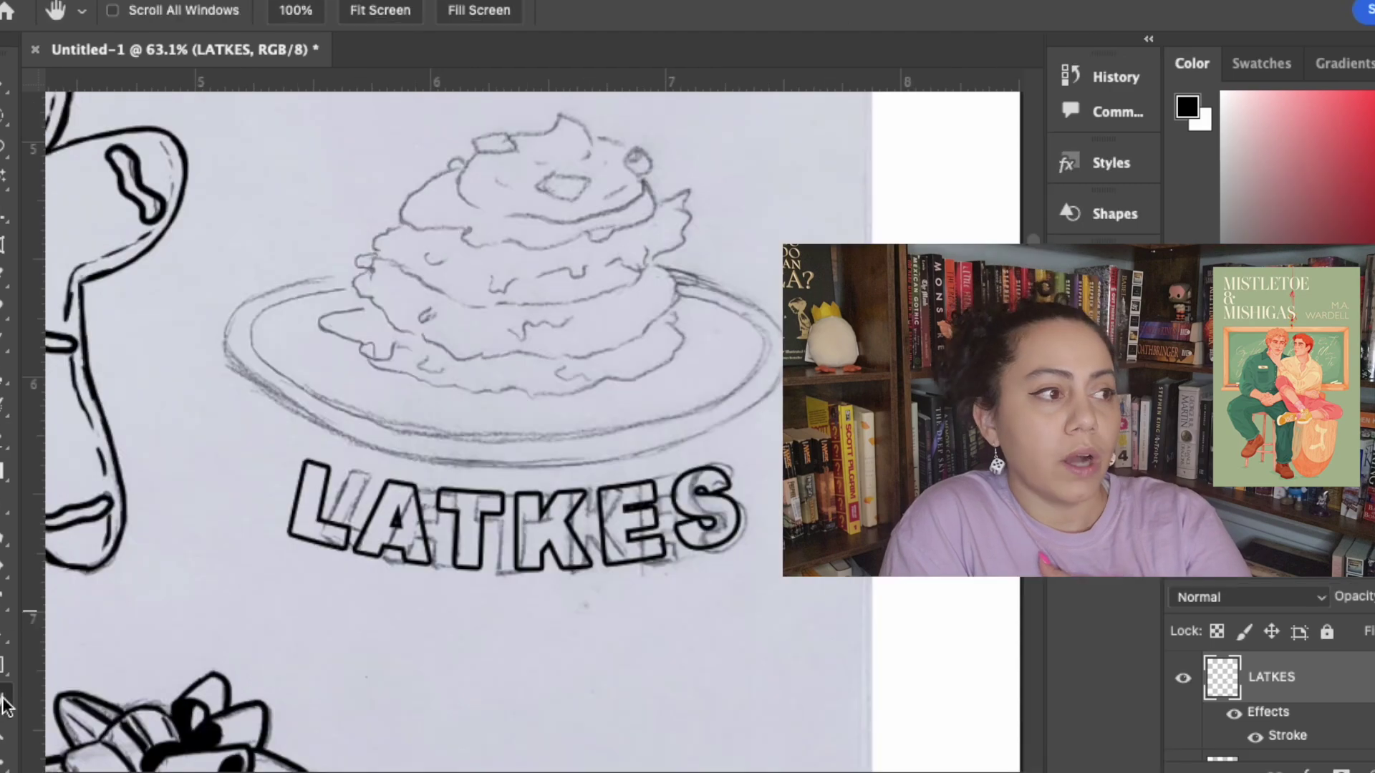
{"action": "scroll", "coordinate": [362, 592], "scroll_direction": "down", "scroll_amount": 5}
{"action": "scroll", "coordinate": [374, 712], "scroll_direction": "up", "scroll_amount": 5}
{"action": "left_click_drag", "start_coordinate": [380, 714], "coordinate": [418, 697]}
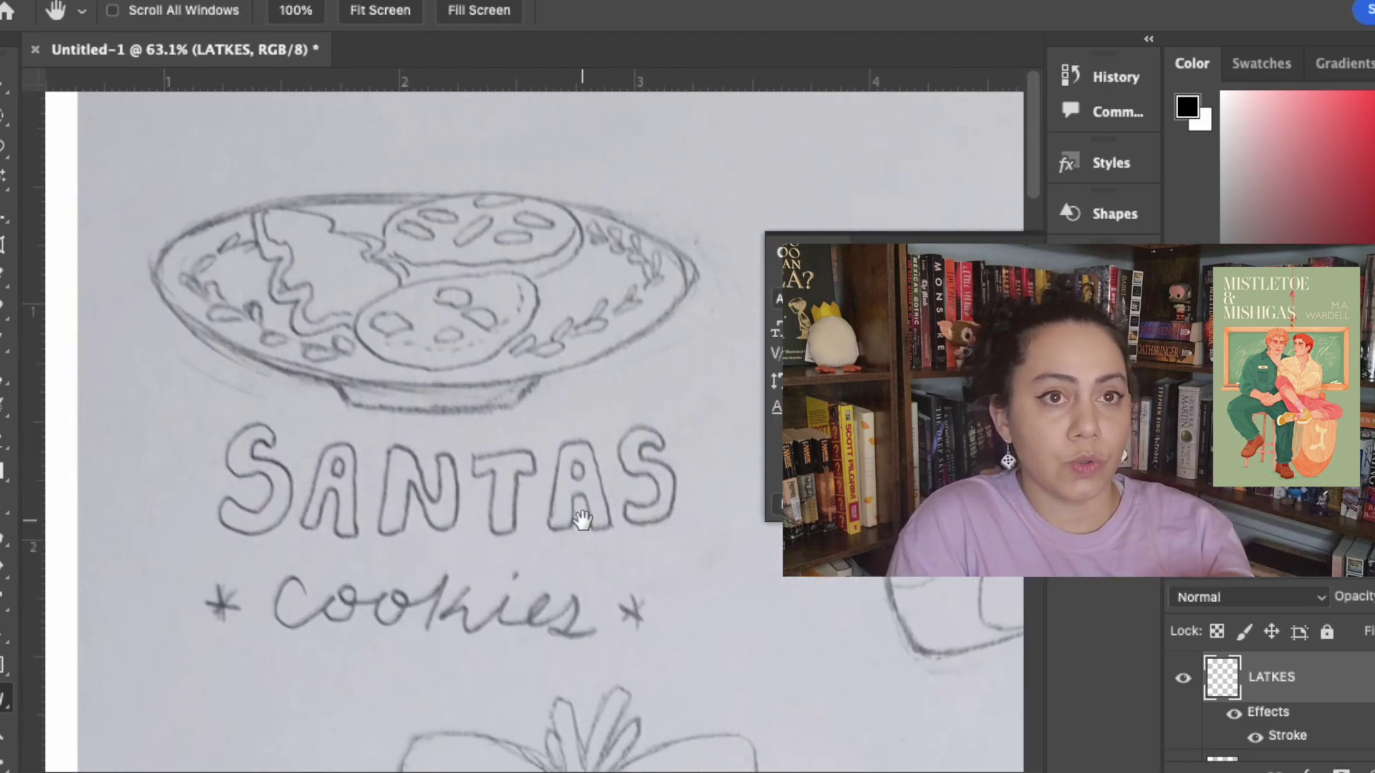
{"action": "key", "text": "t"}
{"action": "left_click_drag", "start_coordinate": [346, 499], "coordinate": [869, 616]}
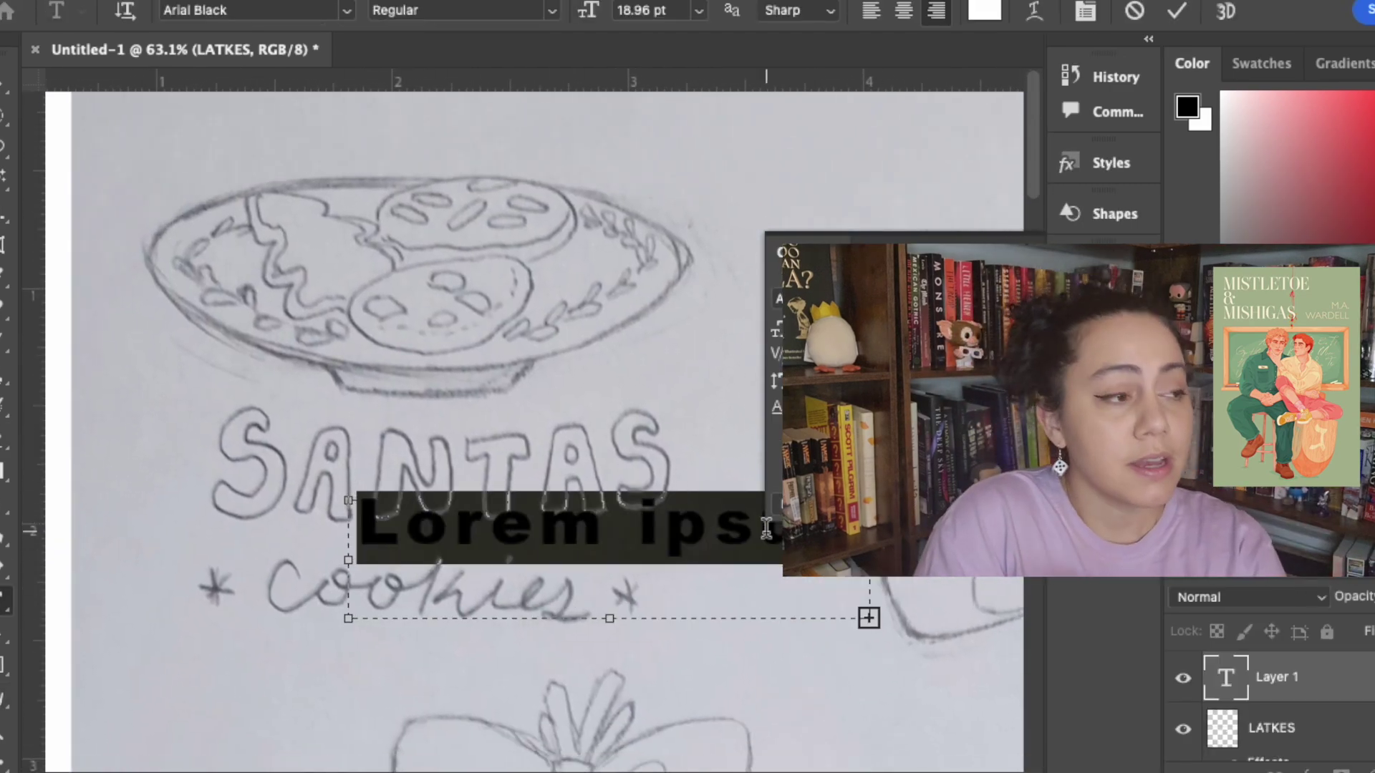
{"action": "type", "text": "SANTAS"}
{"action": "key", "text": "super+Return"}
- Enlarge the SANTAS text and position it over the sketched lettering under the cookie plate
{"action": "key", "text": "v"}
{"action": "left_click_drag", "start_coordinate": [609, 499], "coordinate": [315, 441]}
{"action": "key", "text": "super+t"}
{"action": "left_click_drag", "start_coordinate": [569, 563], "coordinate": [884, 666]}
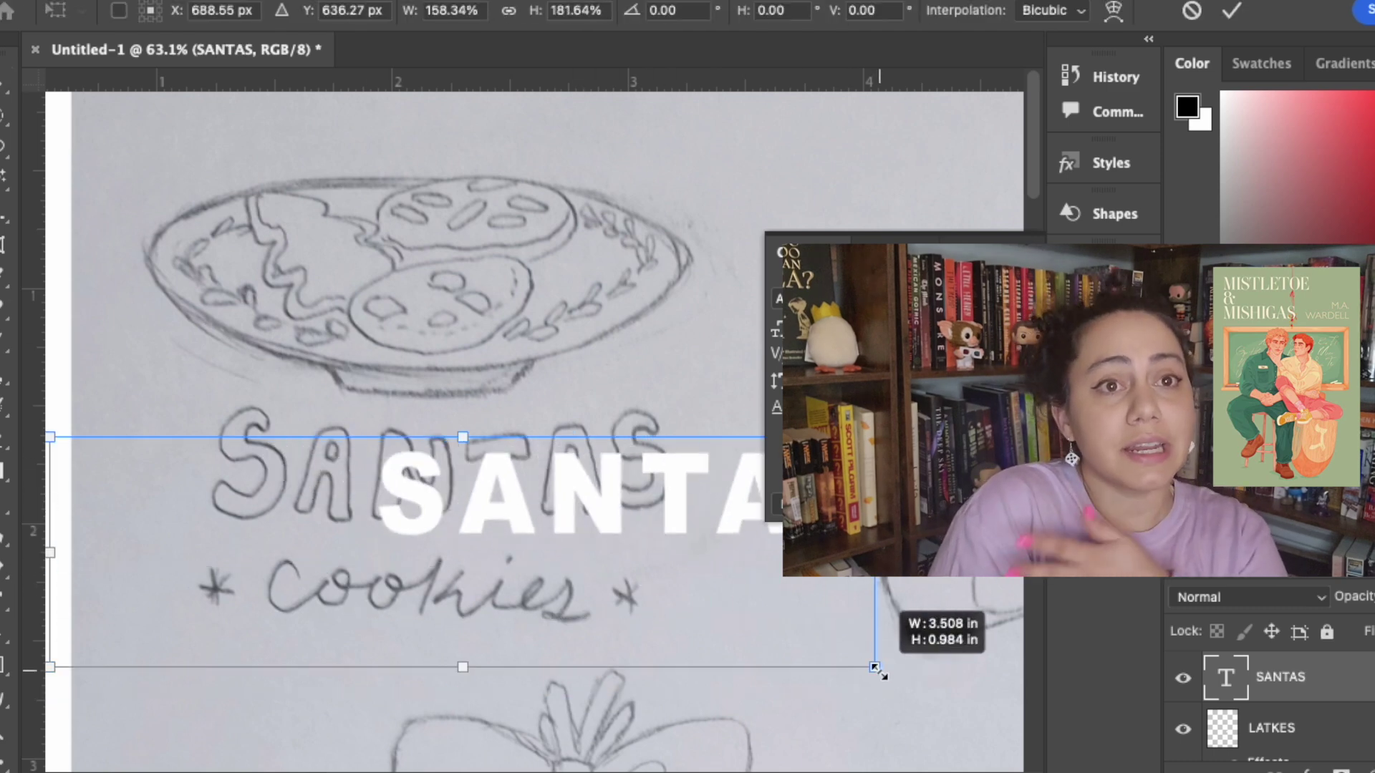
{"action": "left_click_drag", "start_coordinate": [665, 528], "coordinate": [462, 472]}
{"action": "left_click_drag", "start_coordinate": [660, 614], "coordinate": [703, 642]}
- Warp the SANTAS text with the horizontal Arc style and a negative bend so it curves downward
{"action": "left_click", "coordinate": [6, 598]}
{"action": "left_click", "coordinate": [1032, 11]}
{"action": "left_click", "coordinate": [562, 214]}
{"action": "left_click", "coordinate": [542, 251]}
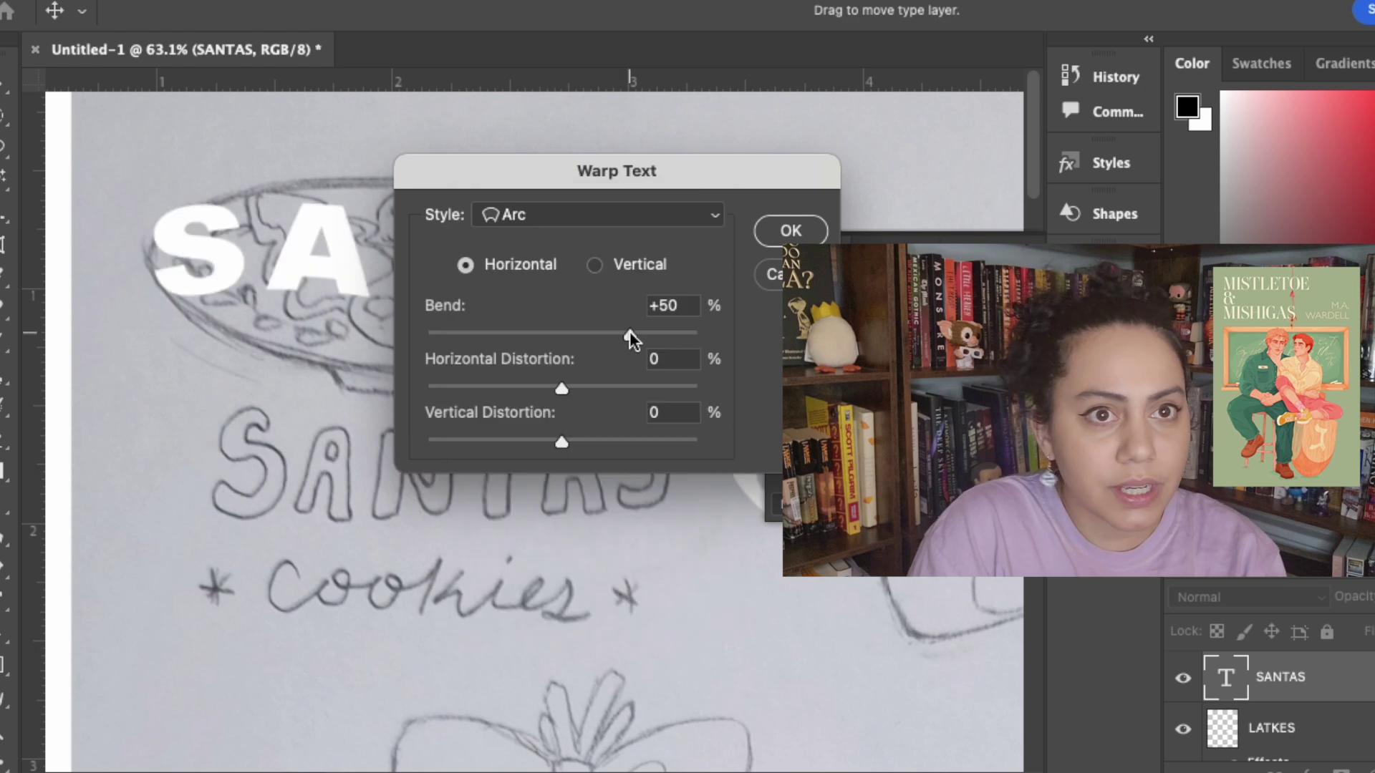
{"action": "left_click_drag", "start_coordinate": [629, 331], "coordinate": [519, 331]}
{"action": "key", "text": "Return"}
- Rotate the warped SANTAS text by 14.41°, scale its width to 94.44%, and place it over the sketched word
{"action": "key", "text": "ctrl+t"}
{"action": "left_click_drag", "start_coordinate": [857, 609], "coordinate": [849, 755]}
{"action": "left_click_drag", "start_coordinate": [604, 610], "coordinate": [576, 474]}
{"action": "left_click_drag", "start_coordinate": [764, 615], "coordinate": [705, 600]}
{"action": "left_click_drag", "start_coordinate": [534, 476], "coordinate": [558, 487]}
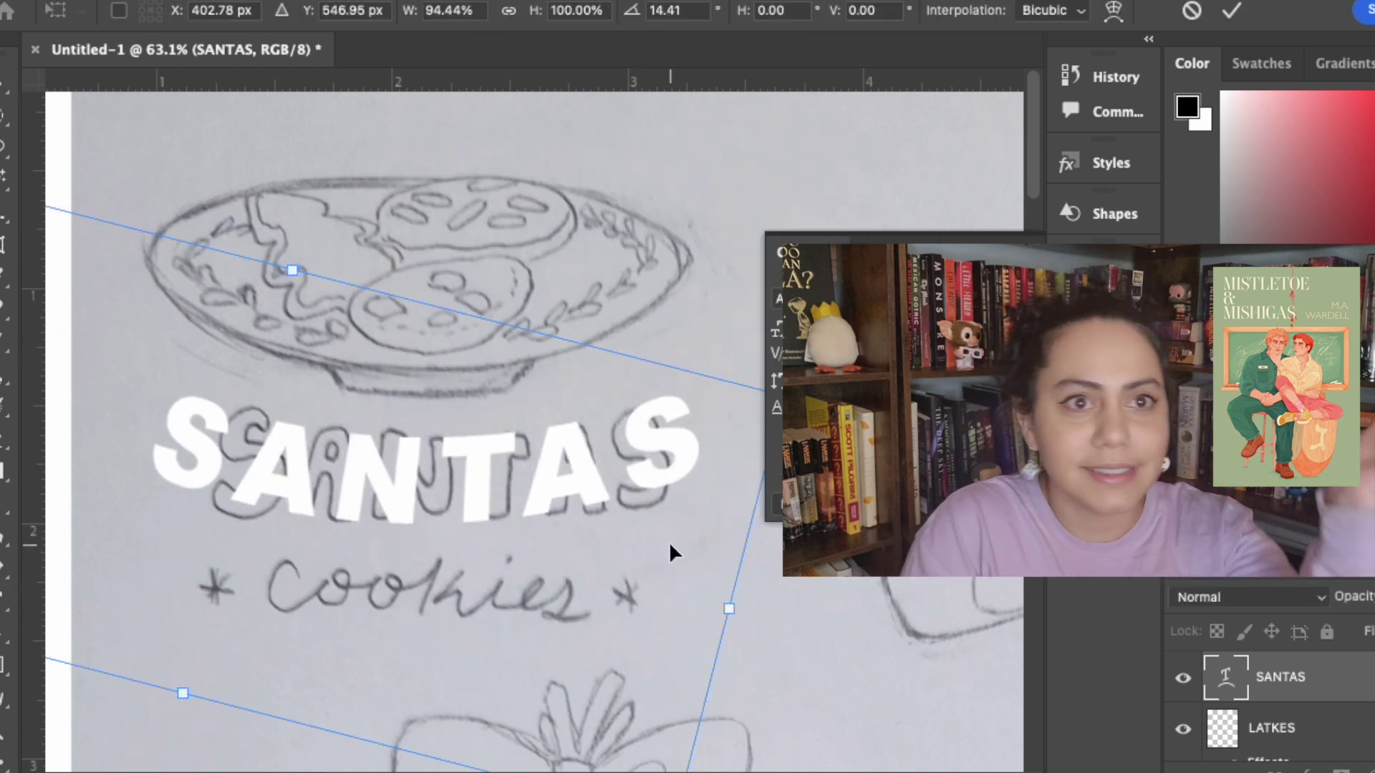
{"action": "left_click", "coordinate": [6, 84]}
- Reduce the SANTAS layer's fill opacity to make the letters hollow and add a black Stroke around them
{"action": "double_click", "coordinate": [1325, 677]}
{"action": "left_click", "coordinate": [394, 152]}
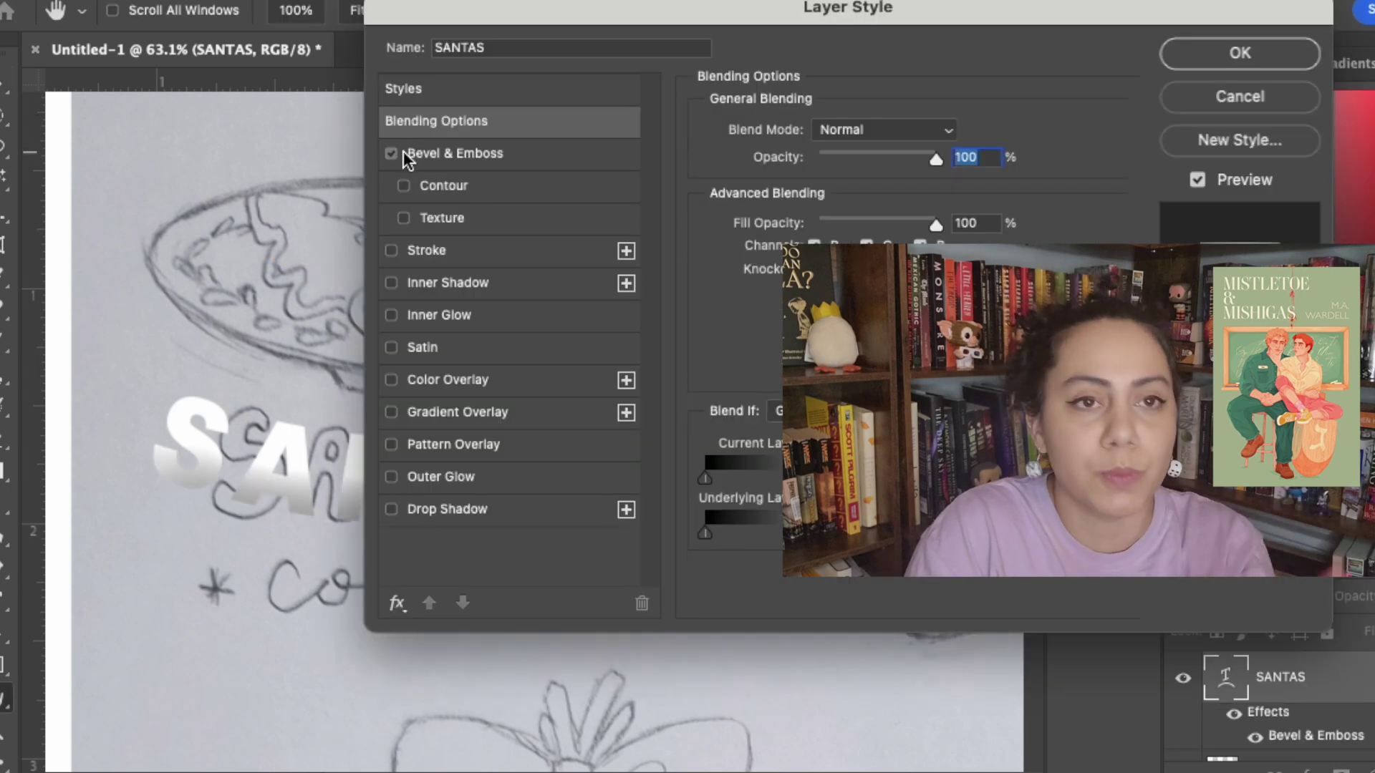
{"action": "left_click", "coordinate": [394, 153]}
{"action": "left_click_drag", "start_coordinate": [935, 224], "coordinate": [817, 223]}
{"action": "left_click", "coordinate": [442, 249]}
{"action": "left_click", "coordinate": [1225, 56]}
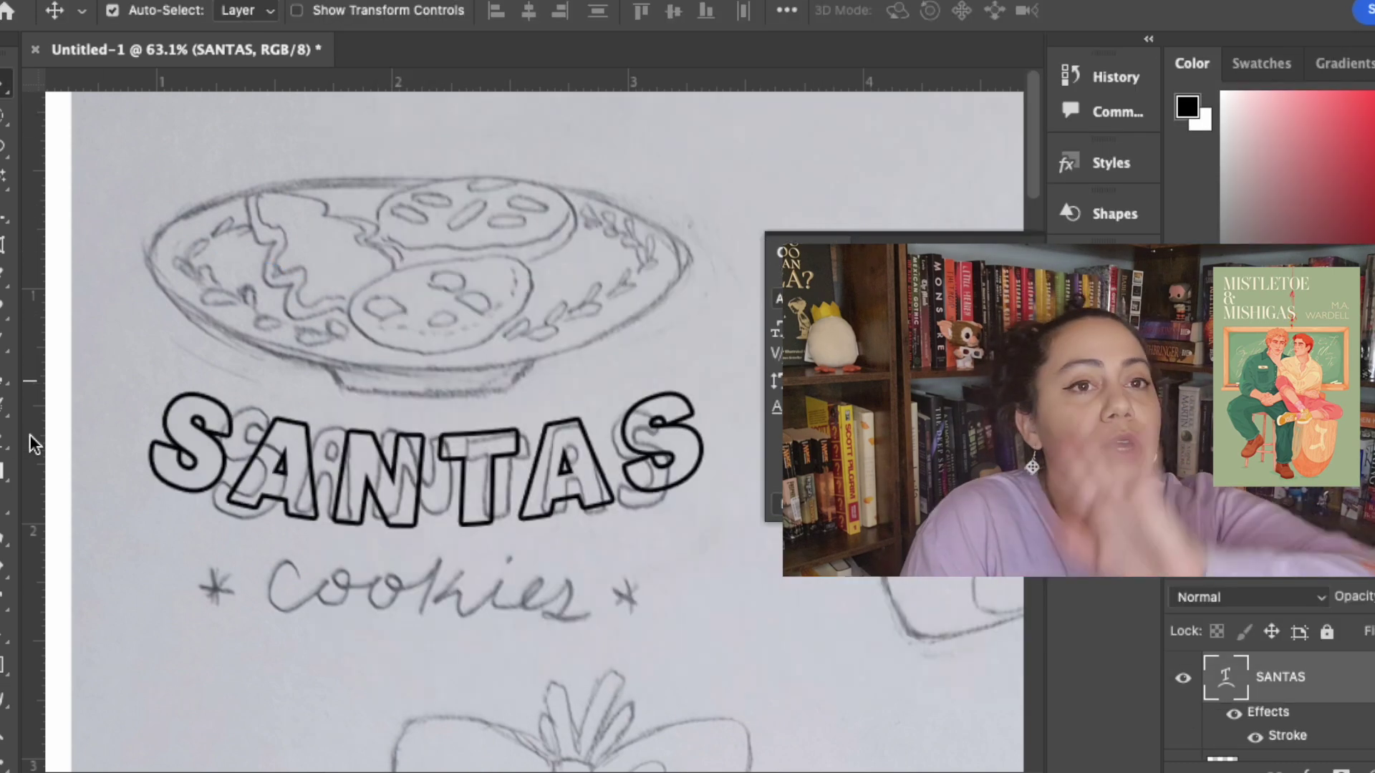
- Ink the handwritten word "Cookies" below SANTAS on the outlines layer with the 15 px black brush
{"action": "left_click", "coordinate": [6, 342]}
{"action": "scroll", "coordinate": [1335, 715], "scroll_direction": "down", "scroll_amount": 2}
{"action": "scroll", "coordinate": [1334, 715], "scroll_direction": "up", "scroll_amount": 1}
{"action": "left_click", "coordinate": [1334, 715]}
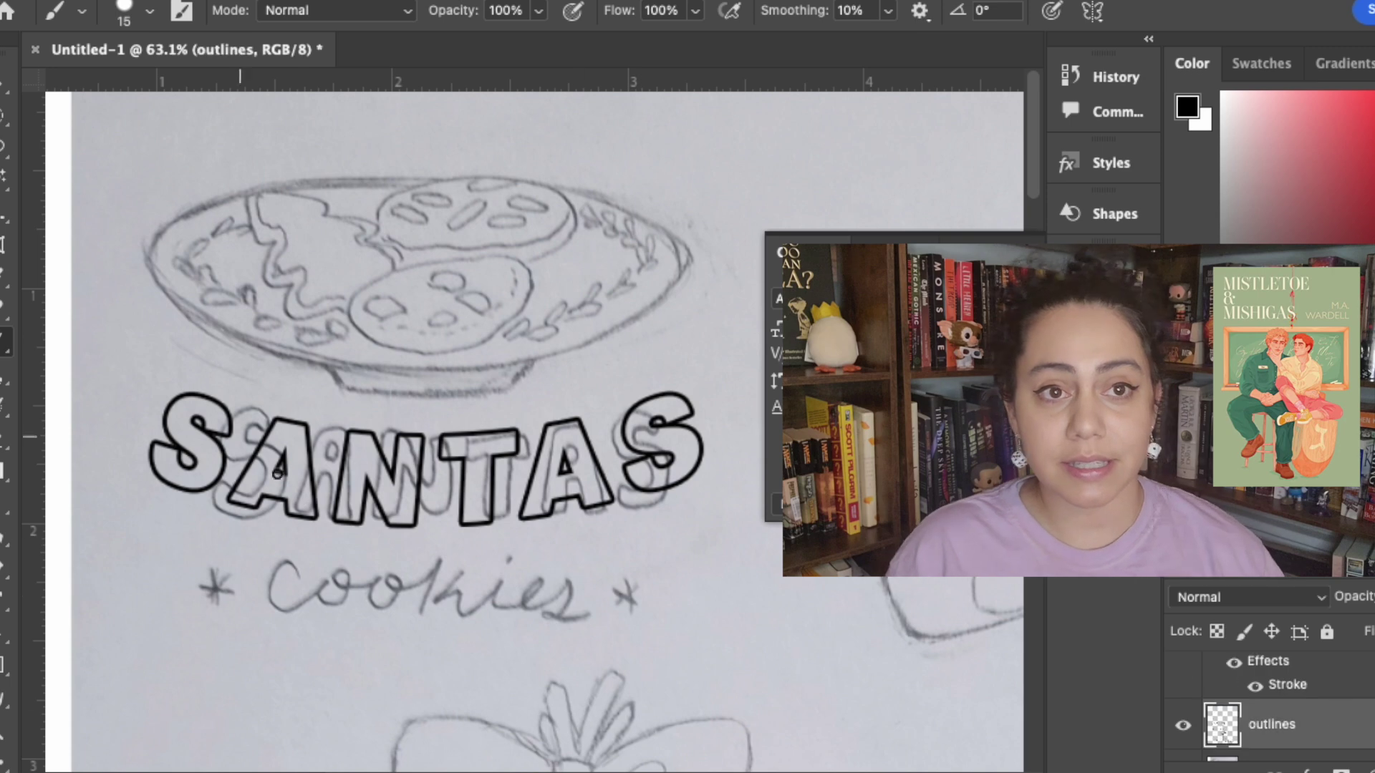
{"action": "mouse_move", "coordinate": [296, 577]}
{"action": "left_mouse_down"}
{"action": "mouse_move", "coordinate": [270, 612]}
{"action": "mouse_move", "coordinate": [391, 585]}
{"action": "mouse_move", "coordinate": [429, 614]}
{"action": "mouse_move", "coordinate": [343, 577]}
{"action": "mouse_move", "coordinate": [429, 614]}
{"action": "left_mouse_up"}
{"action": "key", "text": "super+z"}
{"action": "mouse_move", "coordinate": [467, 560]}
{"action": "left_mouse_down"}
{"action": "mouse_move", "coordinate": [555, 599]}
{"action": "mouse_move", "coordinate": [653, 565]}
{"action": "left_mouse_up"}
- Ink the asterisks on both sides of the word "Cookies"
{"action": "left_click_drag", "start_coordinate": [610, 570], "coordinate": [667, 596]}
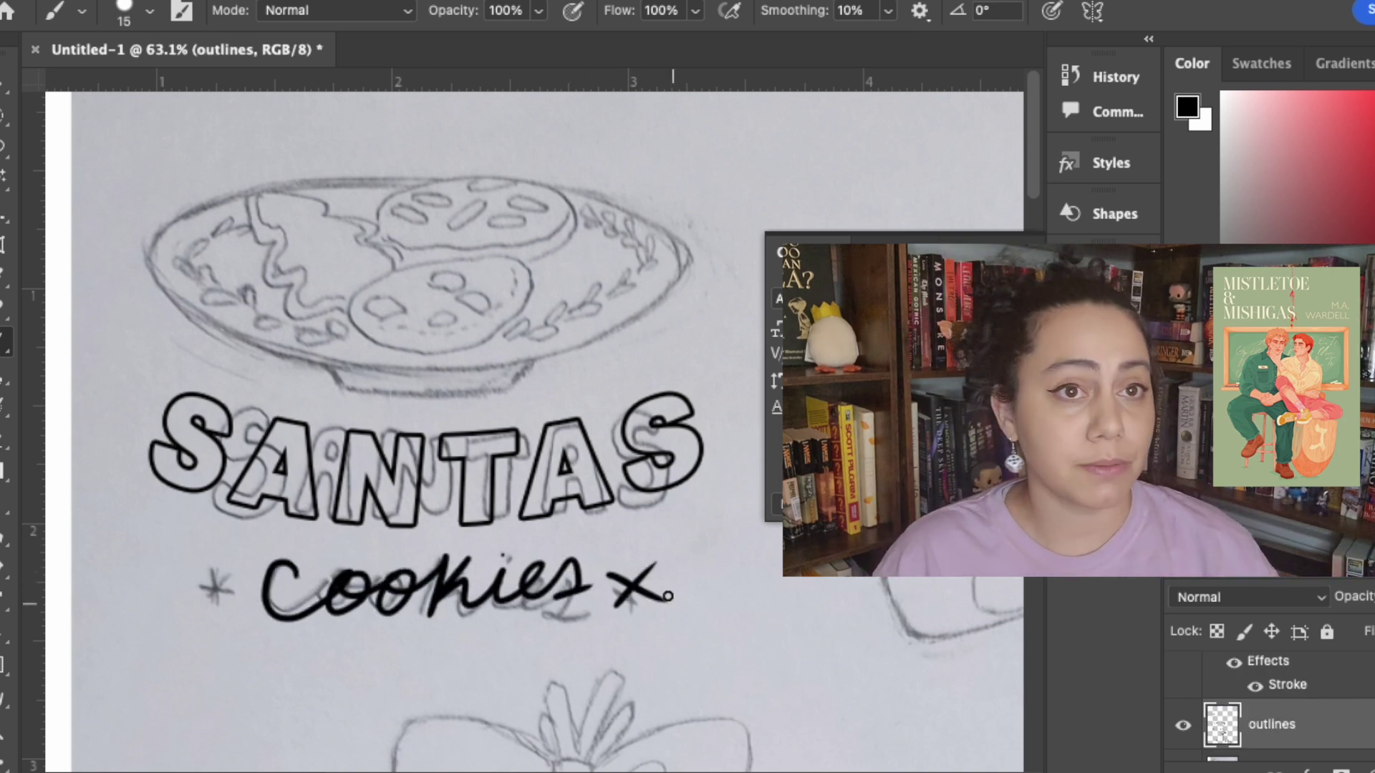
{"action": "left_click_drag", "start_coordinate": [187, 585], "coordinate": [241, 592]}
{"action": "left_click_drag", "start_coordinate": [208, 562], "coordinate": [221, 610]}
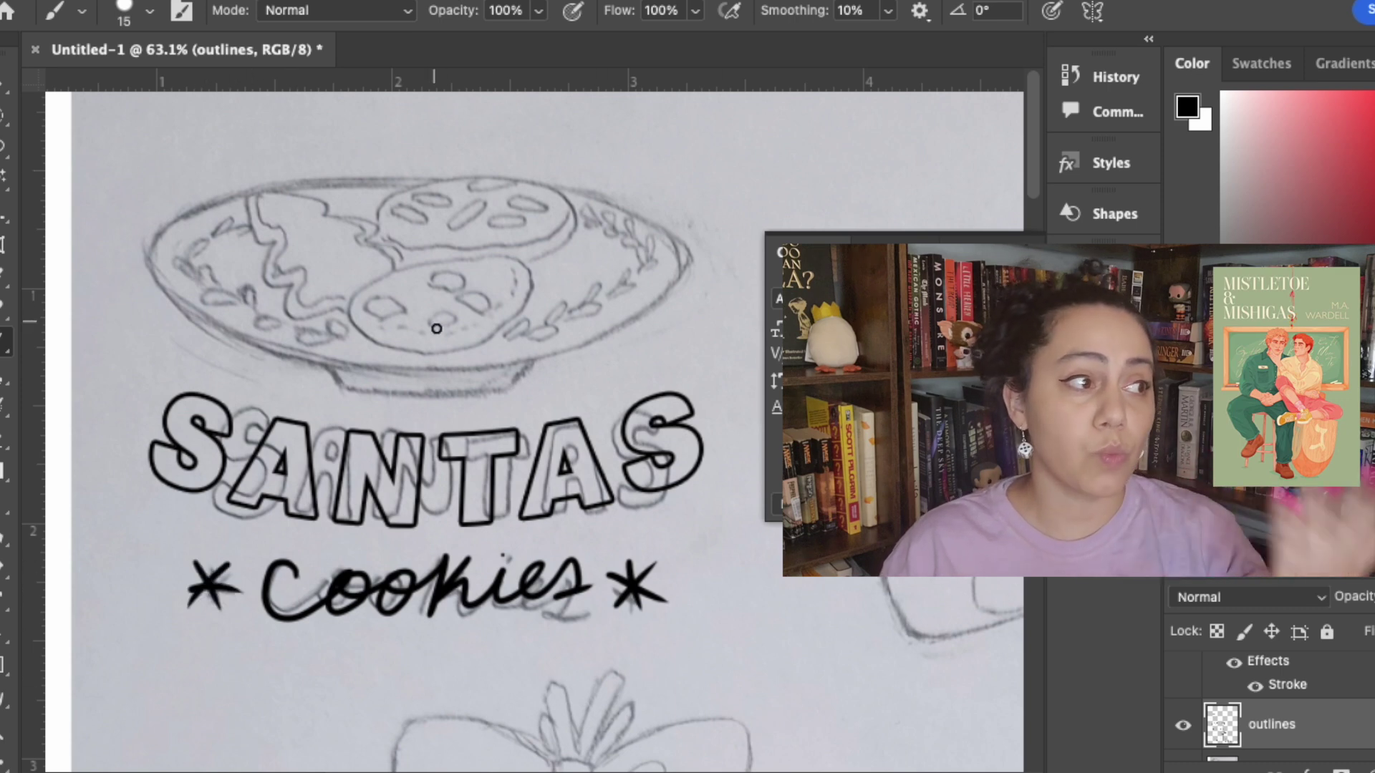
- Ink the front cookie's four chips, its rounded outline, and the short dashes inside its edge
{"action": "left_click_drag", "start_coordinate": [374, 303], "coordinate": [370, 306]}
{"action": "mouse_move", "coordinate": [434, 317]}
{"action": "left_mouse_down"}
{"action": "mouse_move", "coordinate": [443, 327]}
{"action": "mouse_move", "coordinate": [458, 285]}
{"action": "left_mouse_up"}
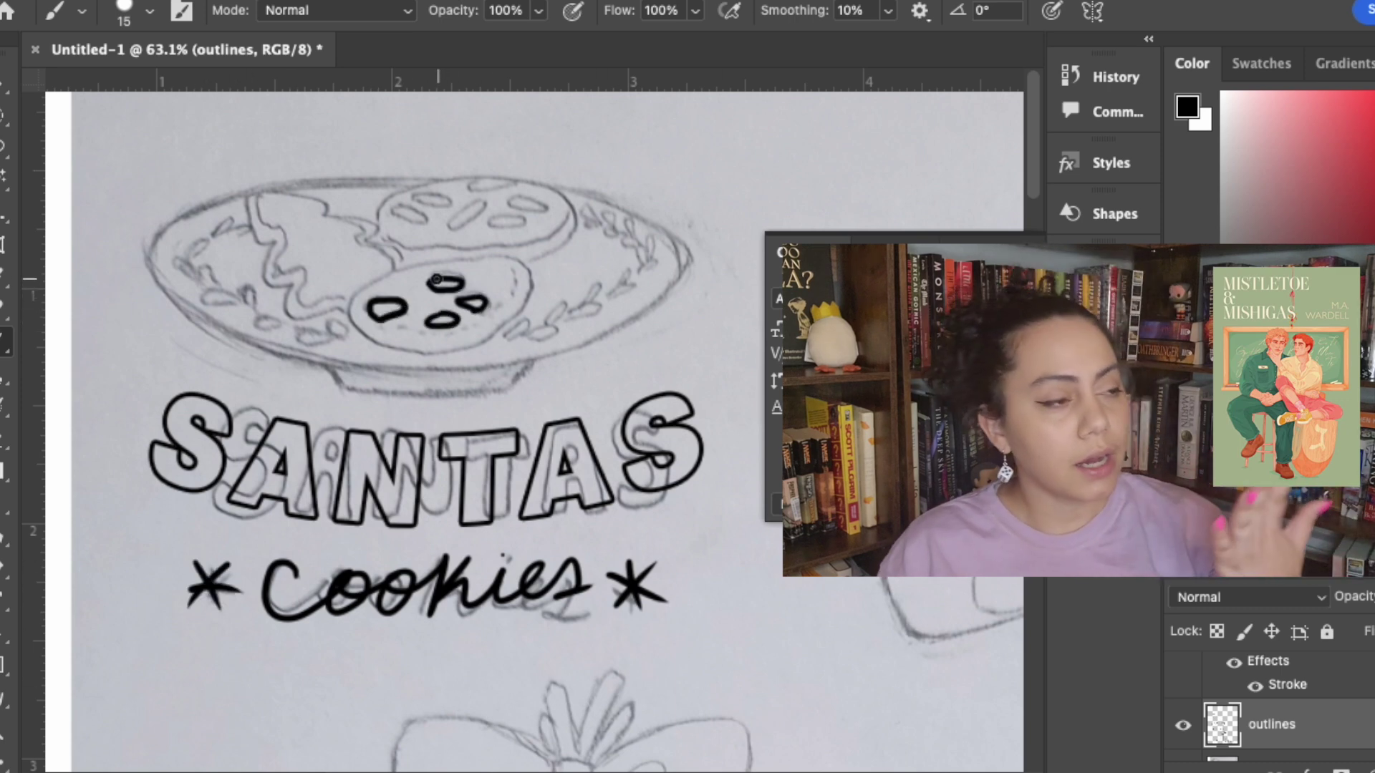
{"action": "mouse_move", "coordinate": [353, 315]}
{"action": "left_mouse_down"}
{"action": "mouse_move", "coordinate": [469, 255]}
{"action": "mouse_move", "coordinate": [453, 358]}
{"action": "mouse_move", "coordinate": [355, 318]}
{"action": "left_mouse_up"}
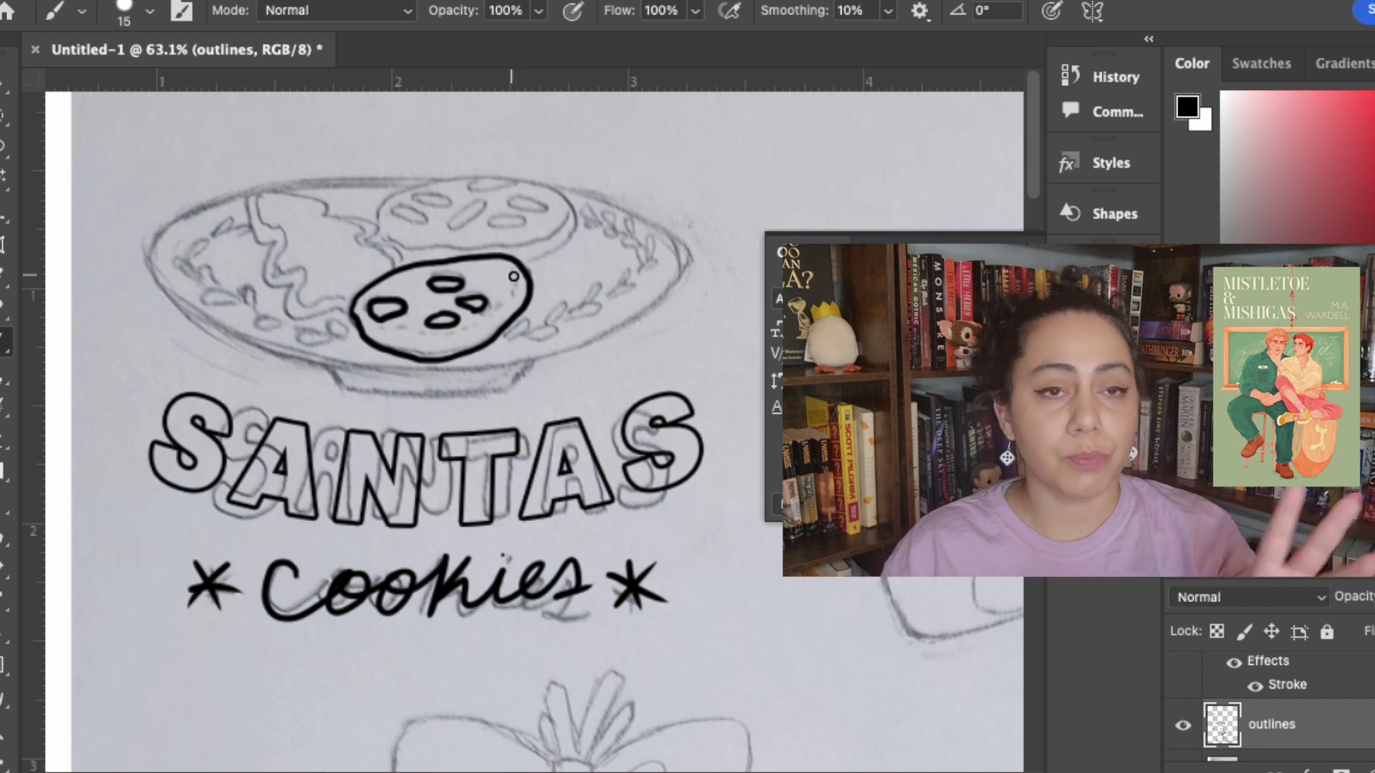
{"action": "left_click_drag", "start_coordinate": [514, 276], "coordinate": [505, 301]}
{"action": "left_click_drag", "start_coordinate": [451, 338], "coordinate": [381, 332]}
- Ink the leafy garlands on both sides of the cookie plate, plus the broken cookie and the back cookie with its chips
{"action": "left_click_drag", "start_coordinate": [505, 337], "coordinate": [618, 301]}
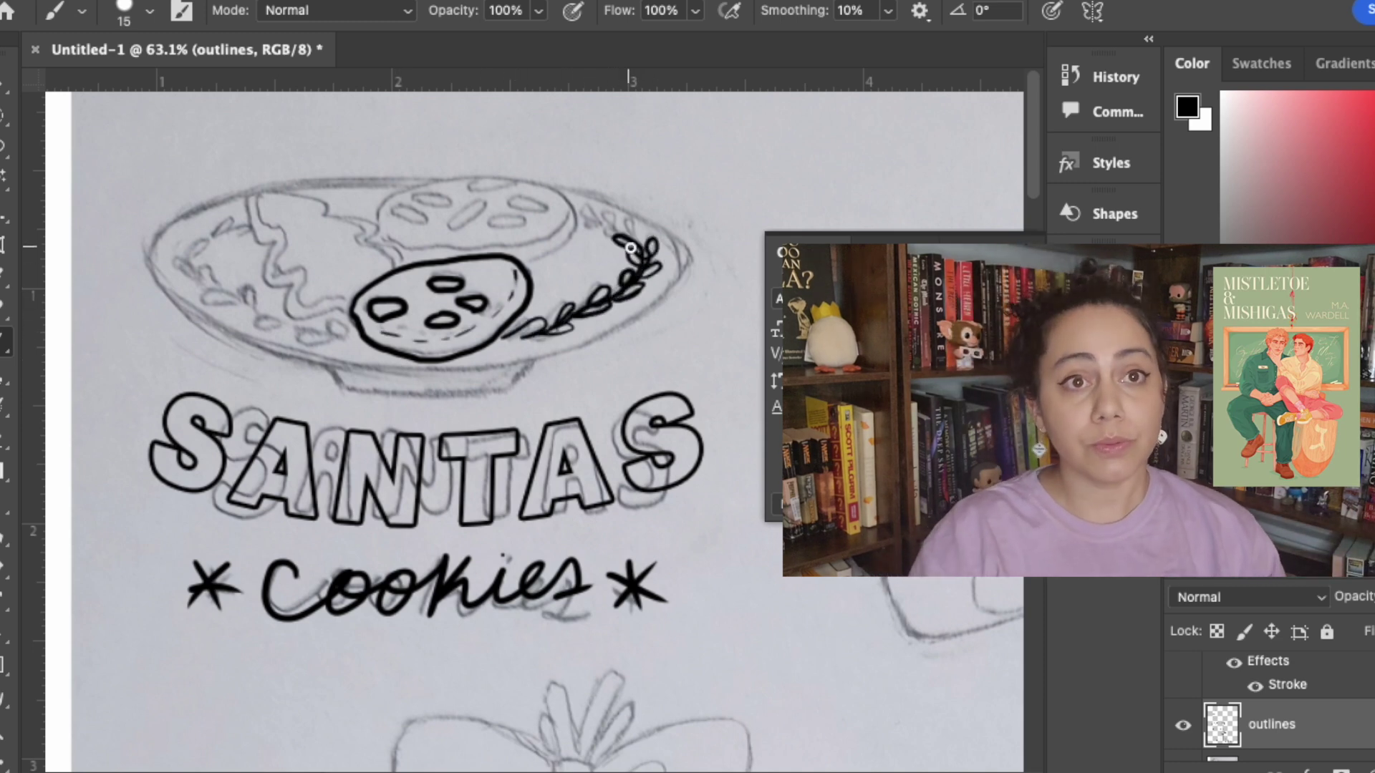
{"action": "left_click_drag", "start_coordinate": [630, 247], "coordinate": [584, 224]}
{"action": "left_click_drag", "start_coordinate": [349, 328], "coordinate": [247, 308]}
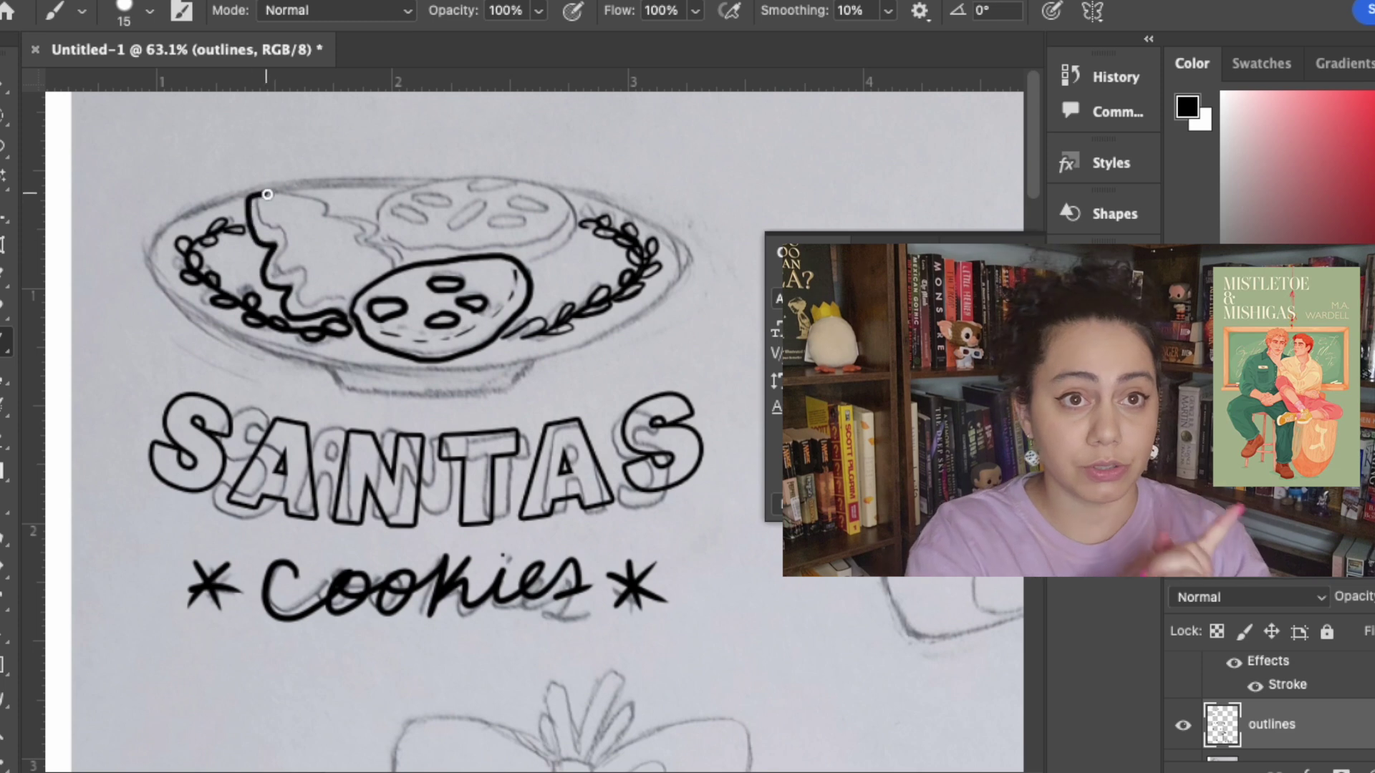
{"action": "mouse_move", "coordinate": [286, 234]}
{"action": "left_mouse_down"}
{"action": "mouse_move", "coordinate": [338, 306]}
{"action": "mouse_move", "coordinate": [377, 243]}
{"action": "mouse_move", "coordinate": [374, 215]}
{"action": "mouse_move", "coordinate": [568, 213]}
{"action": "left_mouse_up"}
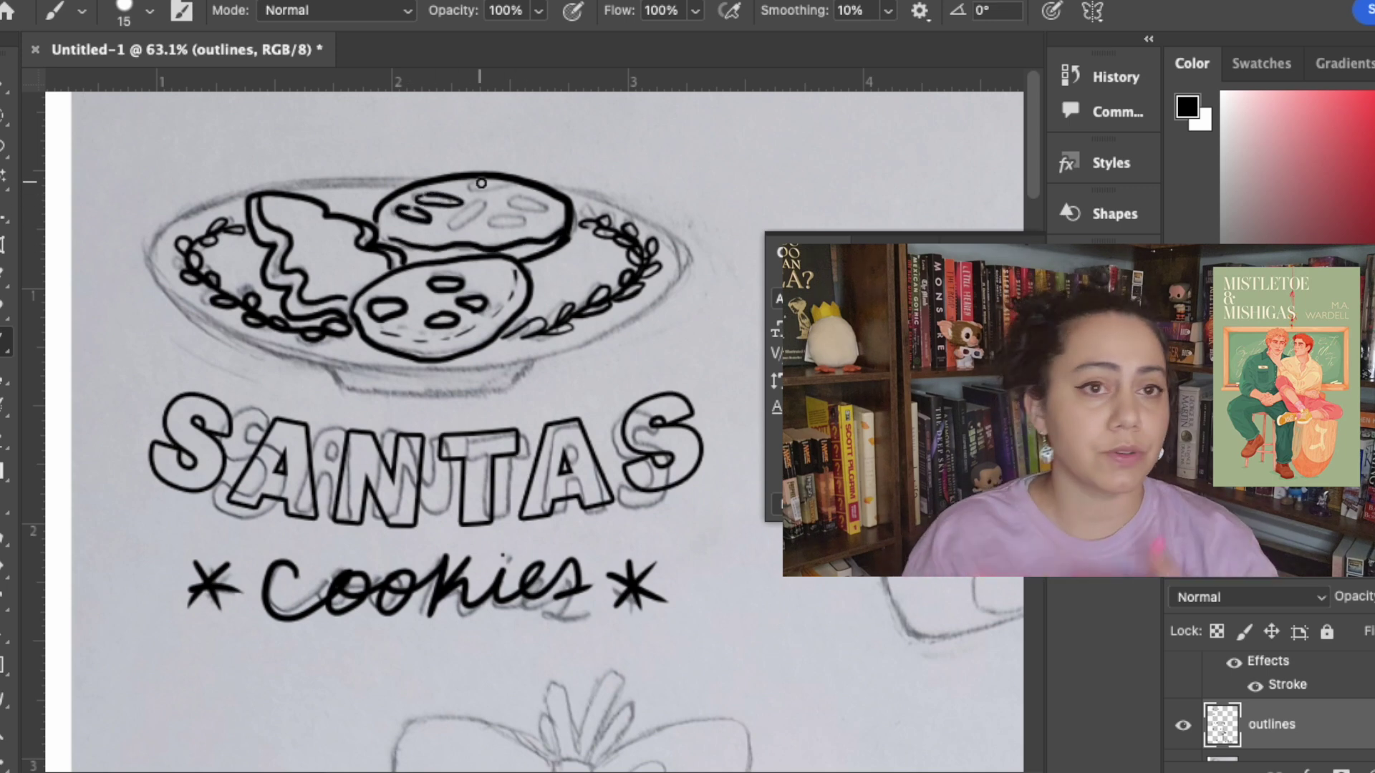
- Ink the cookie plate's oval rim and foot, and hatch dark shadows on the plate beside the cookies
{"action": "mouse_move", "coordinate": [148, 249]}
{"action": "left_mouse_down"}
{"action": "mouse_move", "coordinate": [286, 186]}
{"action": "mouse_move", "coordinate": [399, 184]}
{"action": "left_mouse_up"}
{"action": "mouse_move", "coordinate": [147, 249]}
{"action": "left_mouse_down"}
{"action": "mouse_move", "coordinate": [204, 316]}
{"action": "mouse_move", "coordinate": [340, 367]}
{"action": "mouse_move", "coordinate": [487, 369]}
{"action": "mouse_move", "coordinate": [615, 335]}
{"action": "left_mouse_up"}
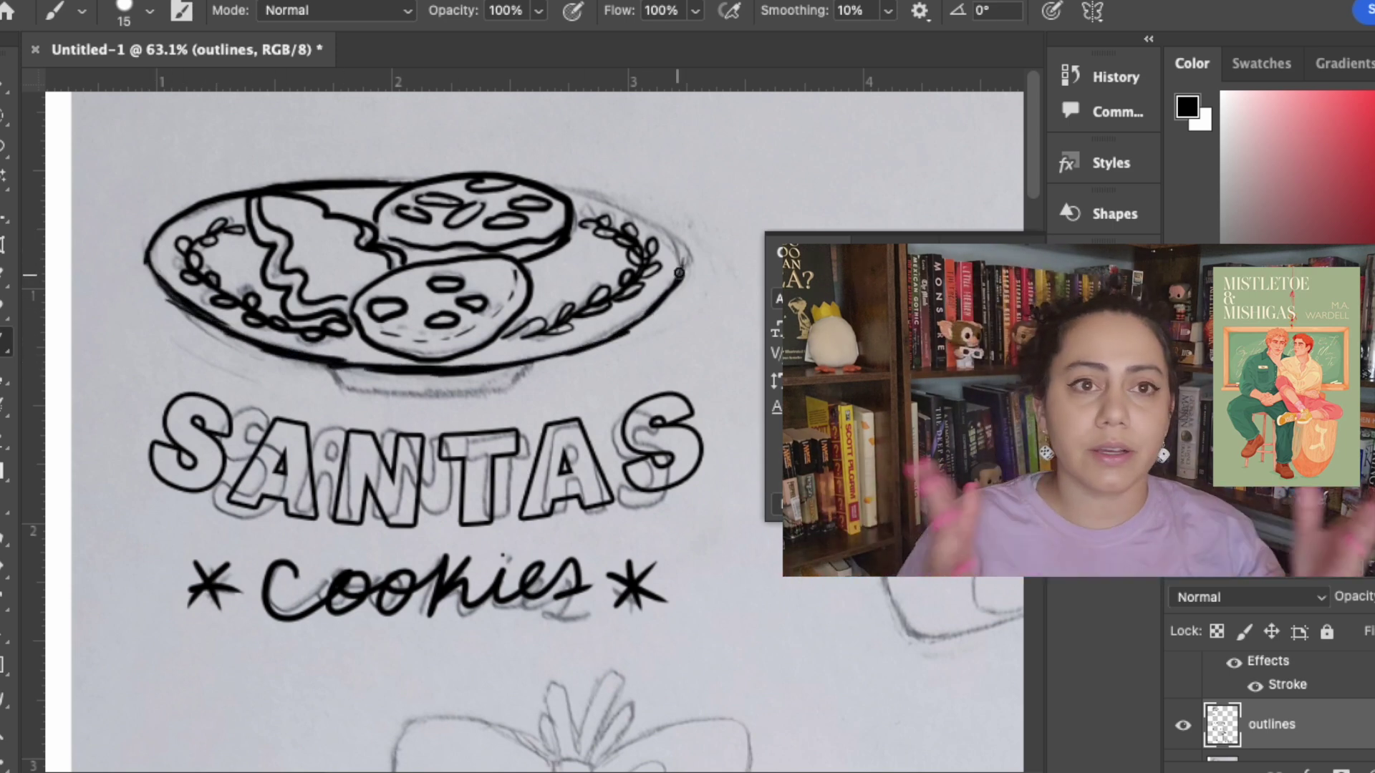
{"action": "left_click_drag", "start_coordinate": [680, 273], "coordinate": [684, 255]}
{"action": "mouse_move", "coordinate": [571, 201]}
{"action": "left_mouse_down"}
{"action": "mouse_move", "coordinate": [638, 220]}
{"action": "mouse_move", "coordinate": [679, 277]}
{"action": "left_mouse_up"}
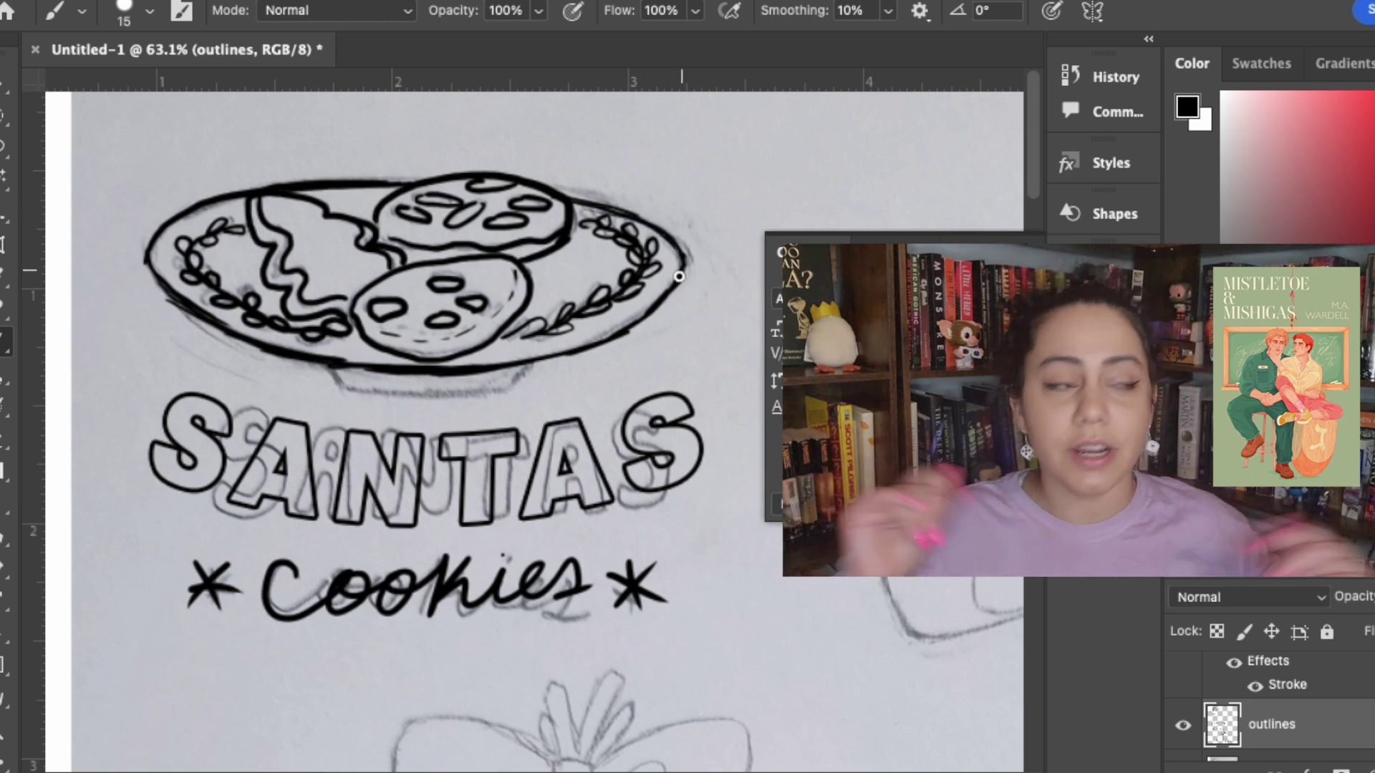
{"action": "mouse_move", "coordinate": [323, 365]}
{"action": "left_mouse_down"}
{"action": "mouse_move", "coordinate": [343, 386]}
{"action": "mouse_move", "coordinate": [530, 365]}
{"action": "left_mouse_up"}
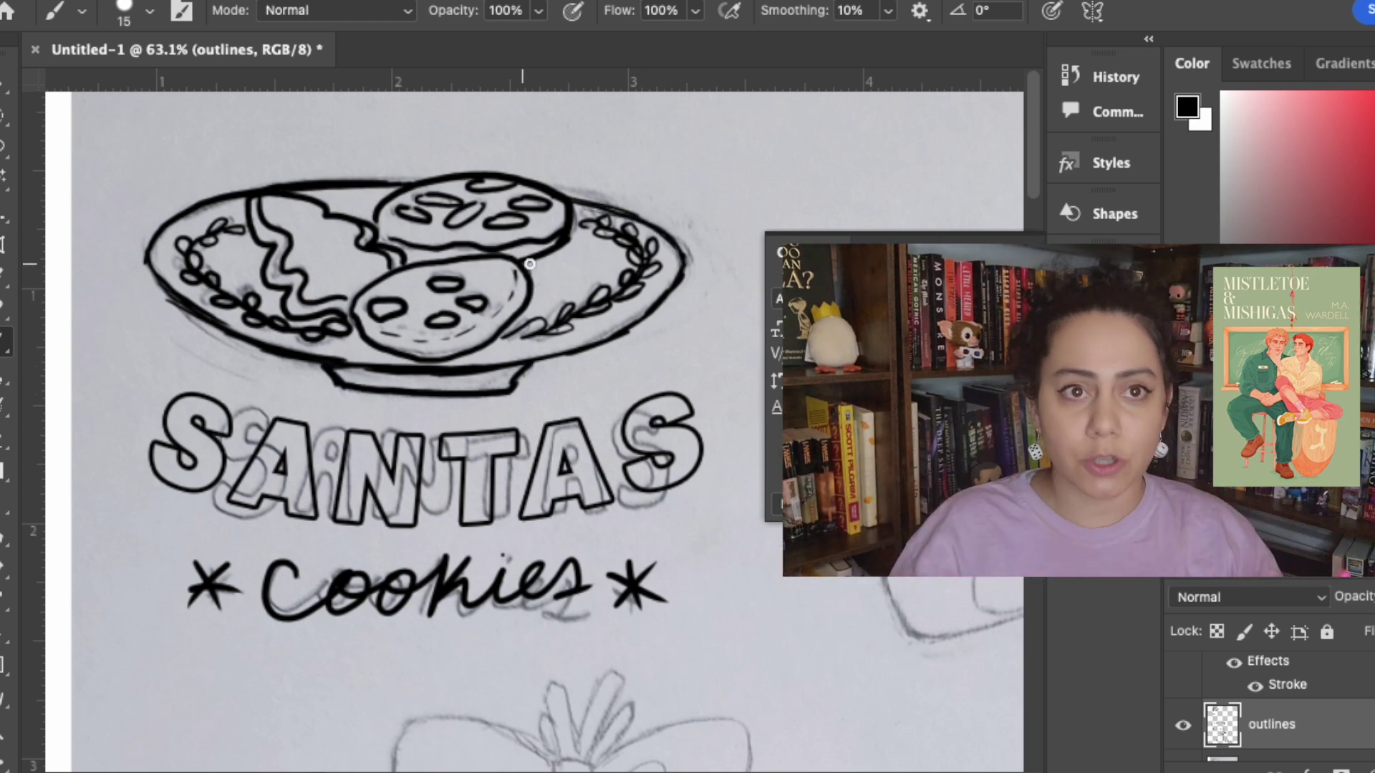
{"action": "mouse_move", "coordinate": [530, 264]}
{"action": "left_mouse_down"}
{"action": "mouse_move", "coordinate": [552, 272]}
{"action": "mouse_move", "coordinate": [532, 299]}
{"action": "left_mouse_up"}
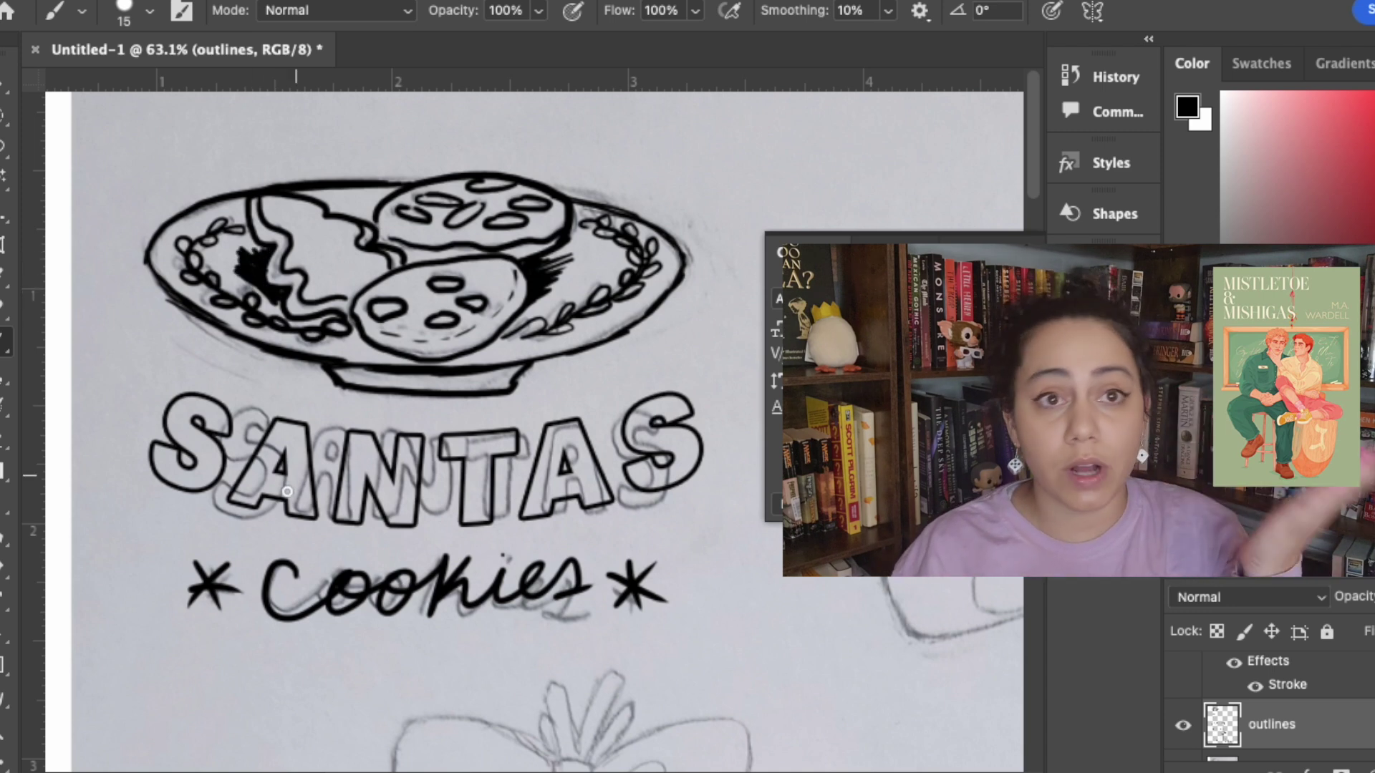
{"action": "key", "text": "super+z"}
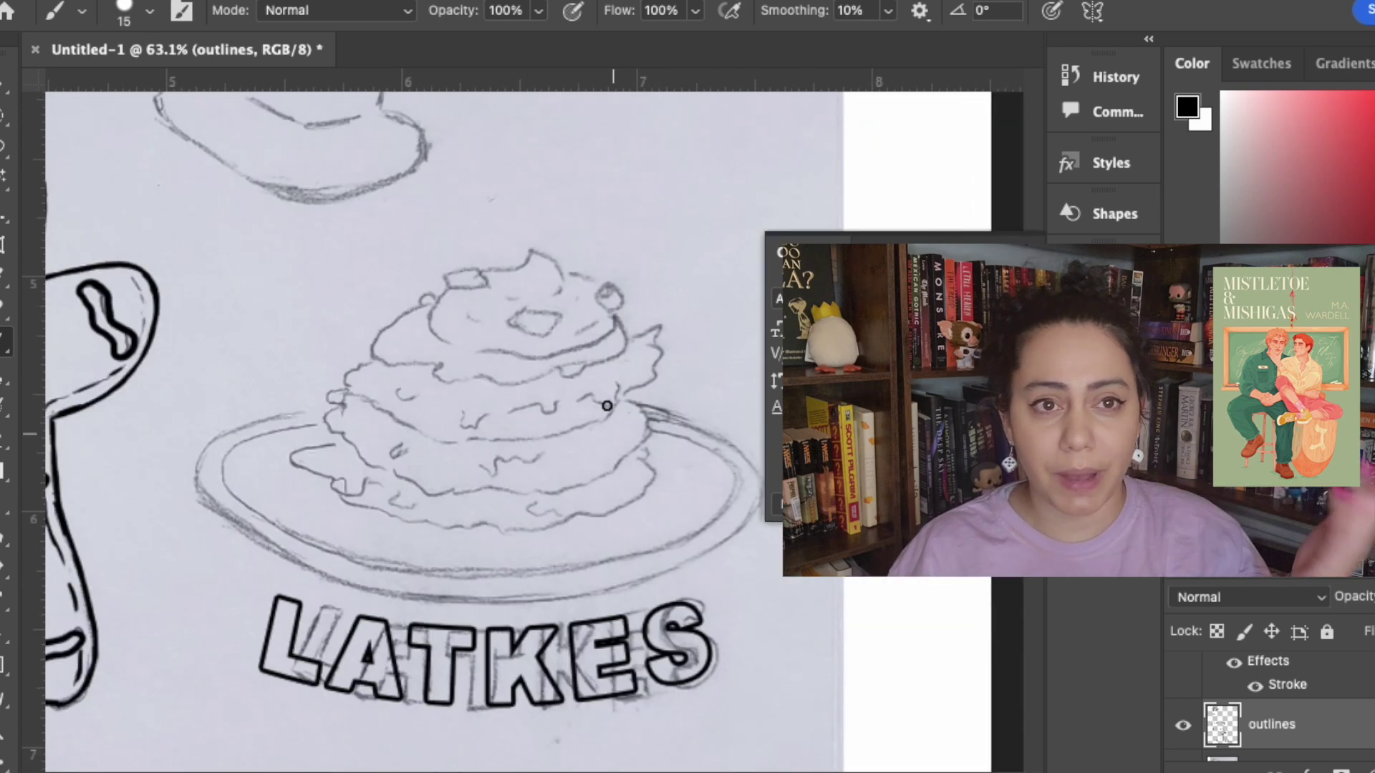
- Ink the top latke with its topping pieces and the ragged edges of the latkes directly beneath it
{"action": "mouse_move", "coordinate": [446, 286]}
{"action": "left_mouse_down"}
{"action": "mouse_move", "coordinate": [548, 265]}
{"action": "mouse_move", "coordinate": [581, 290]}
{"action": "left_mouse_up"}
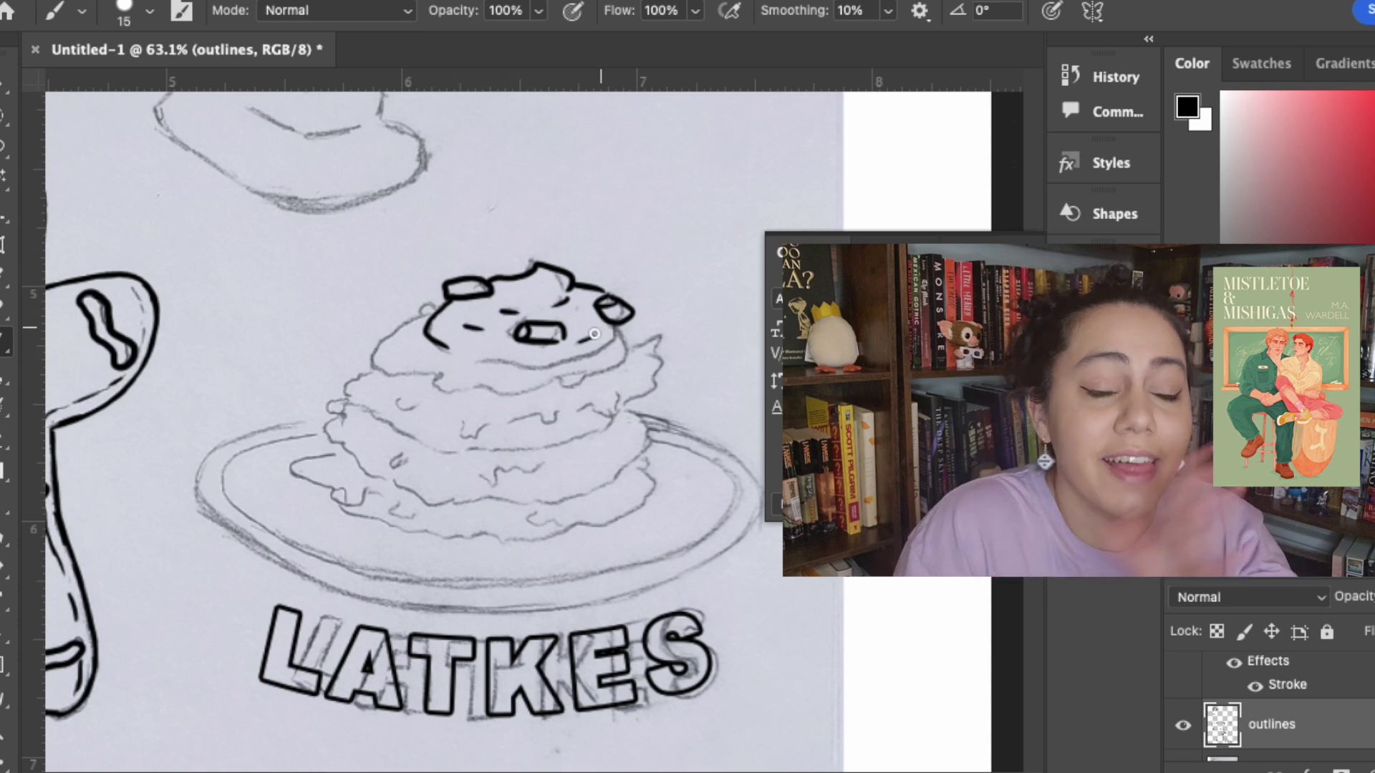
{"action": "left_click_drag", "start_coordinate": [469, 358], "coordinate": [621, 342]}
{"action": "mouse_move", "coordinate": [401, 327]}
{"action": "left_mouse_down"}
{"action": "mouse_move", "coordinate": [494, 387]}
{"action": "mouse_move", "coordinate": [624, 363]}
{"action": "mouse_move", "coordinate": [617, 412]}
{"action": "mouse_move", "coordinate": [453, 416]}
{"action": "left_mouse_up"}
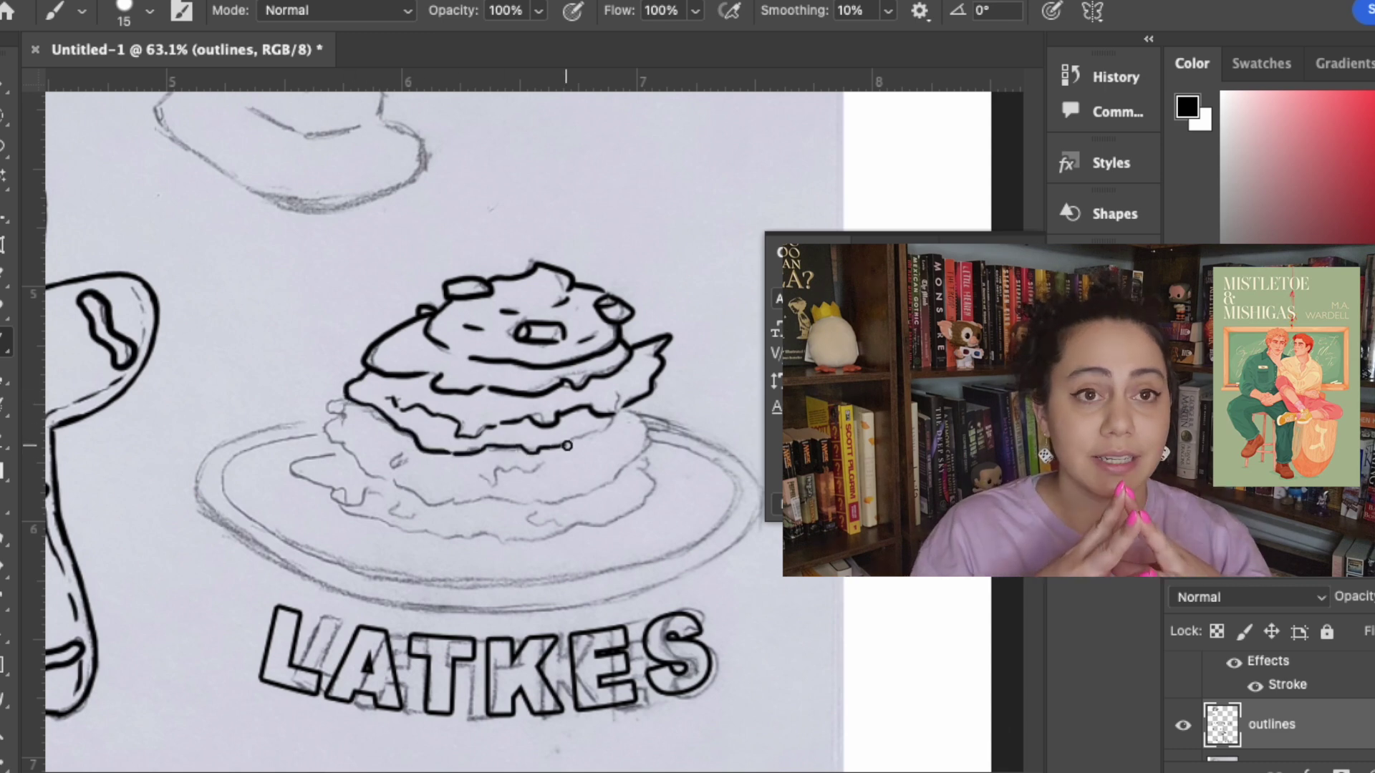
- Ink the lower latkes' ragged edges and crumb marks, along with the inner and outer rims of their plate
{"action": "left_click_drag", "start_coordinate": [397, 480], "coordinate": [465, 506]}
{"action": "left_click_drag", "start_coordinate": [487, 475], "coordinate": [554, 467]}
{"action": "mouse_move", "coordinate": [472, 501]}
{"action": "left_mouse_down"}
{"action": "mouse_move", "coordinate": [645, 454]}
{"action": "mouse_move", "coordinate": [655, 476]}
{"action": "mouse_move", "coordinate": [504, 545]}
{"action": "mouse_move", "coordinate": [376, 528]}
{"action": "mouse_move", "coordinate": [333, 456]}
{"action": "mouse_move", "coordinate": [195, 478]}
{"action": "mouse_move", "coordinate": [273, 555]}
{"action": "mouse_move", "coordinate": [756, 533]}
{"action": "mouse_move", "coordinate": [746, 471]}
{"action": "mouse_move", "coordinate": [669, 428]}
{"action": "left_mouse_up"}
{"action": "mouse_move", "coordinate": [225, 487]}
{"action": "left_mouse_down"}
{"action": "mouse_move", "coordinate": [319, 428]}
{"action": "mouse_move", "coordinate": [612, 556]}
{"action": "mouse_move", "coordinate": [746, 514]}
{"action": "mouse_move", "coordinate": [322, 541]}
{"action": "mouse_move", "coordinate": [752, 491]}
{"action": "mouse_move", "coordinate": [636, 468]}
{"action": "left_mouse_up"}
{"action": "key", "text": "super+z"}
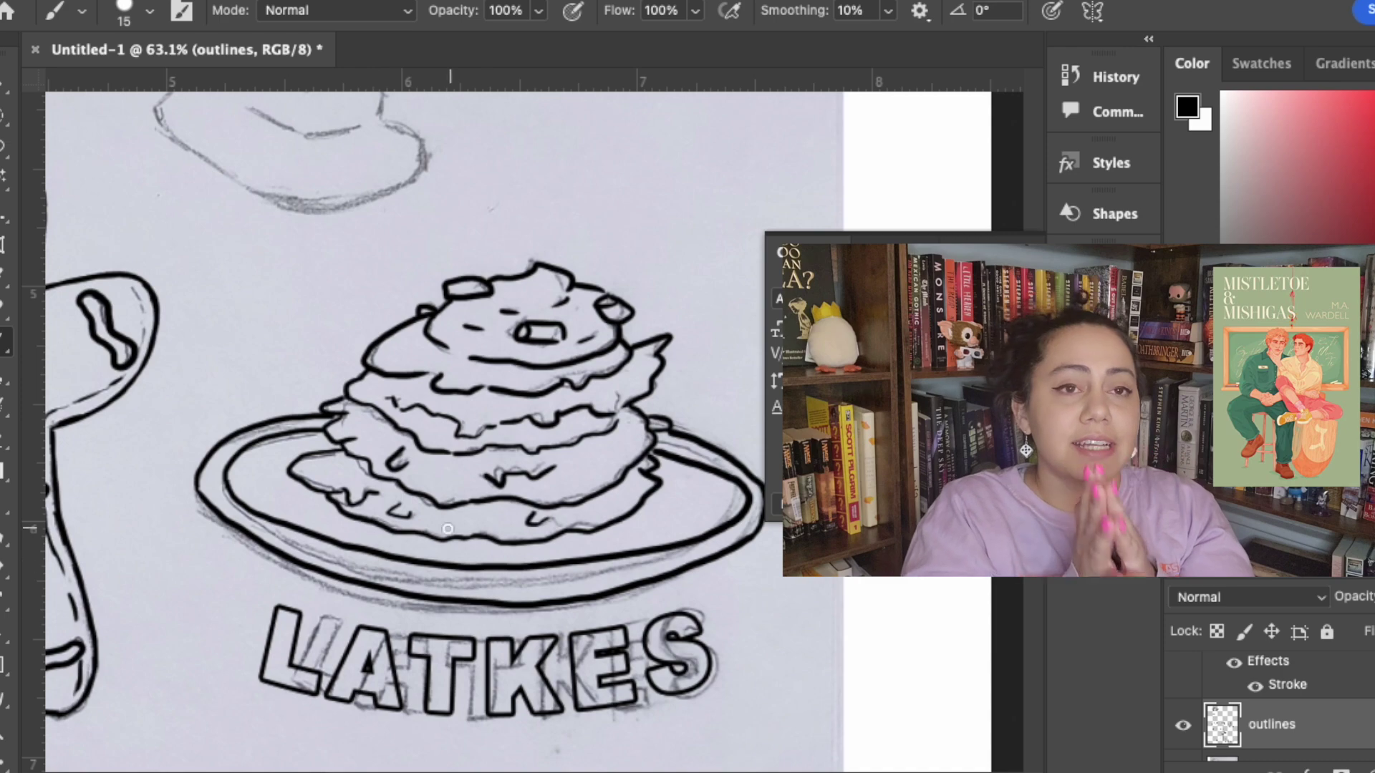
- Ink the dreidel's top face, cylindrical handle, and curved side faces on the outlines layer
{"action": "scroll", "coordinate": [471, 516], "scroll_direction": "up", "scroll_amount": 5}
{"action": "scroll", "coordinate": [501, 501], "scroll_direction": "left", "scroll_amount": 3}
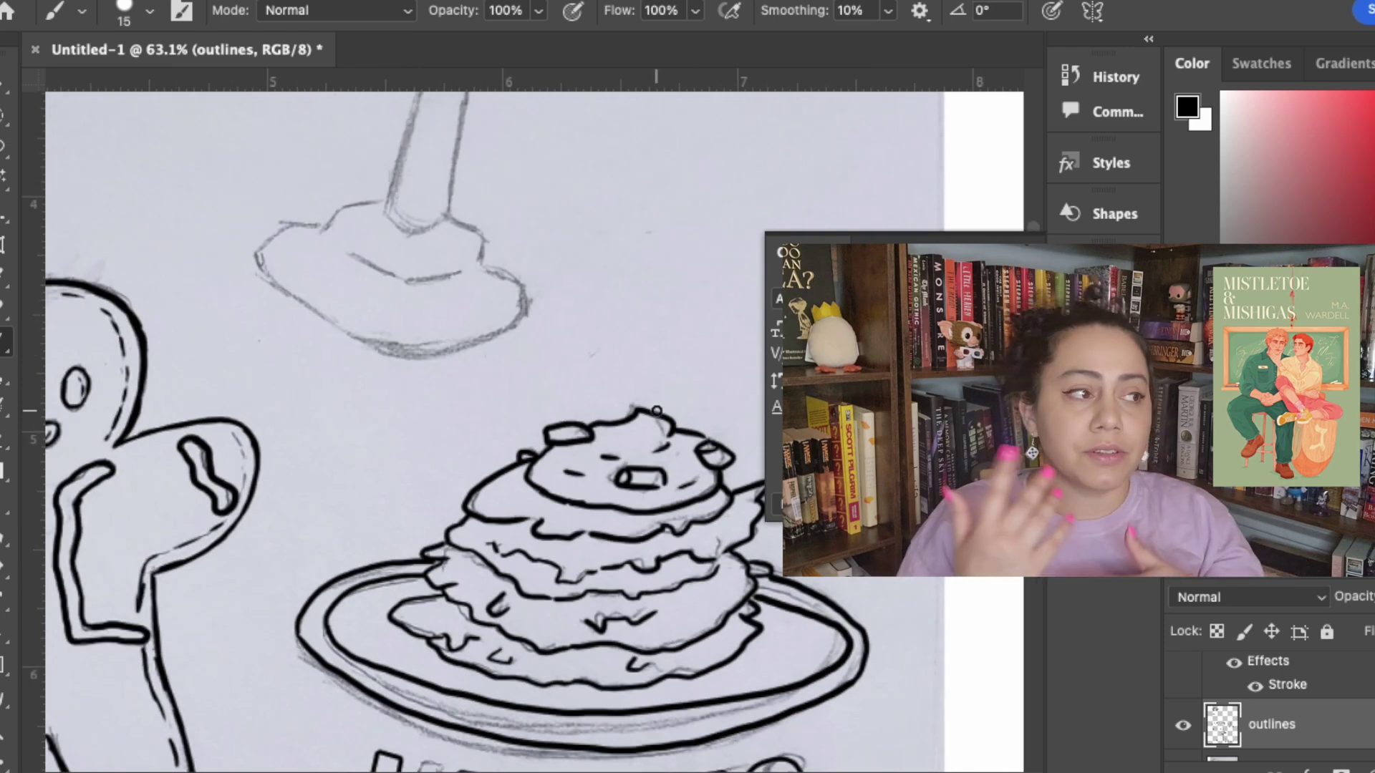
{"action": "scroll", "coordinate": [657, 410], "scroll_direction": "up", "scroll_amount": 10}
{"action": "scroll", "coordinate": [657, 411], "scroll_direction": "left", "scroll_amount": 5}
{"action": "scroll", "coordinate": [472, 205], "scroll_direction": "up", "scroll_amount": 2}
{"action": "scroll", "coordinate": [473, 205], "scroll_direction": "right", "scroll_amount": 2}
{"action": "mouse_move", "coordinate": [350, 311]}
{"action": "left_mouse_down"}
{"action": "mouse_move", "coordinate": [423, 450]}
{"action": "mouse_move", "coordinate": [608, 453]}
{"action": "left_mouse_up"}
{"action": "left_click_drag", "start_coordinate": [526, 333], "coordinate": [612, 452]}
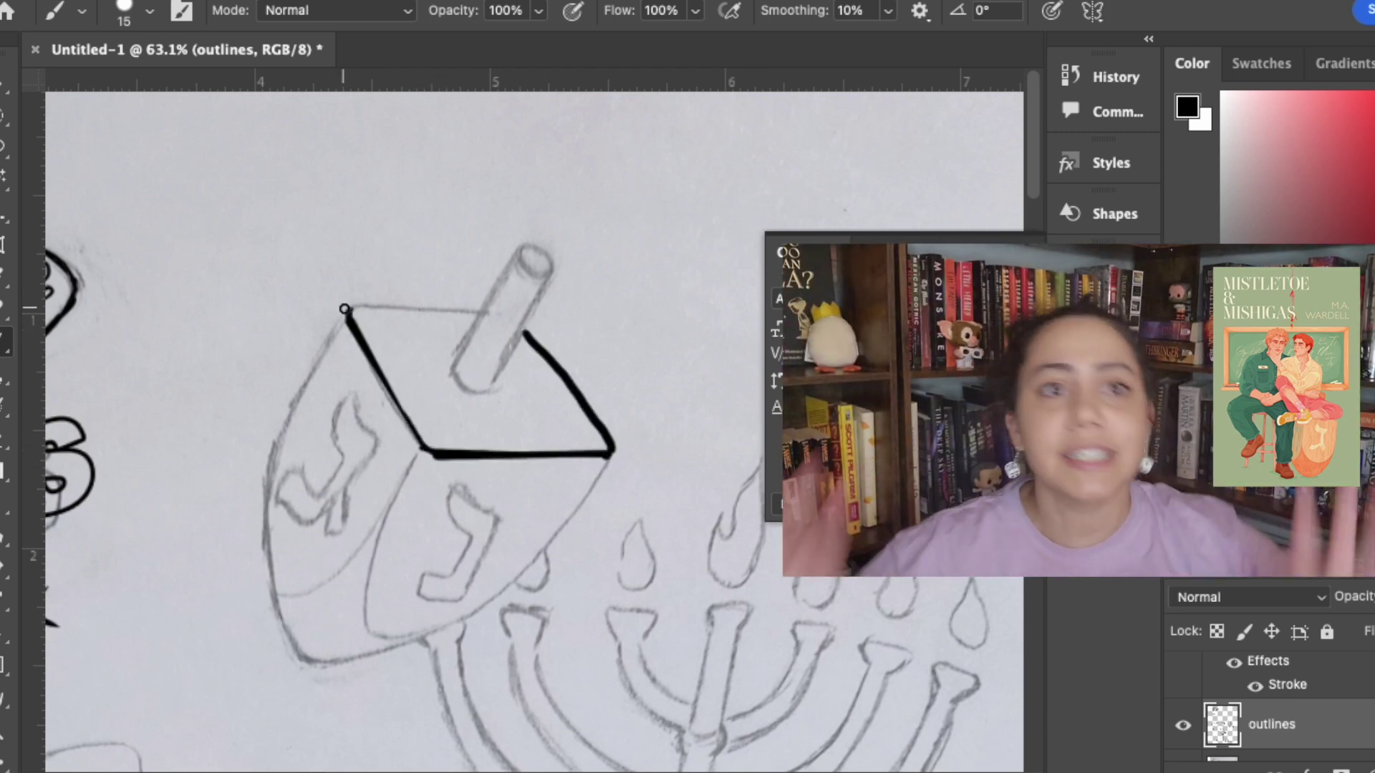
{"action": "left_click_drag", "start_coordinate": [344, 310], "coordinate": [477, 313]}
{"action": "mouse_move", "coordinate": [453, 369]}
{"action": "left_mouse_down"}
{"action": "mouse_move", "coordinate": [496, 384]}
{"action": "mouse_move", "coordinate": [550, 275]}
{"action": "mouse_move", "coordinate": [496, 383]}
{"action": "left_mouse_up"}
{"action": "key", "text": "ctrl+z"}
{"action": "mouse_move", "coordinate": [514, 256]}
{"action": "left_mouse_down"}
{"action": "mouse_move", "coordinate": [455, 367]}
{"action": "mouse_move", "coordinate": [522, 253]}
{"action": "left_mouse_up"}
{"action": "key", "text": "ctrl+z"}
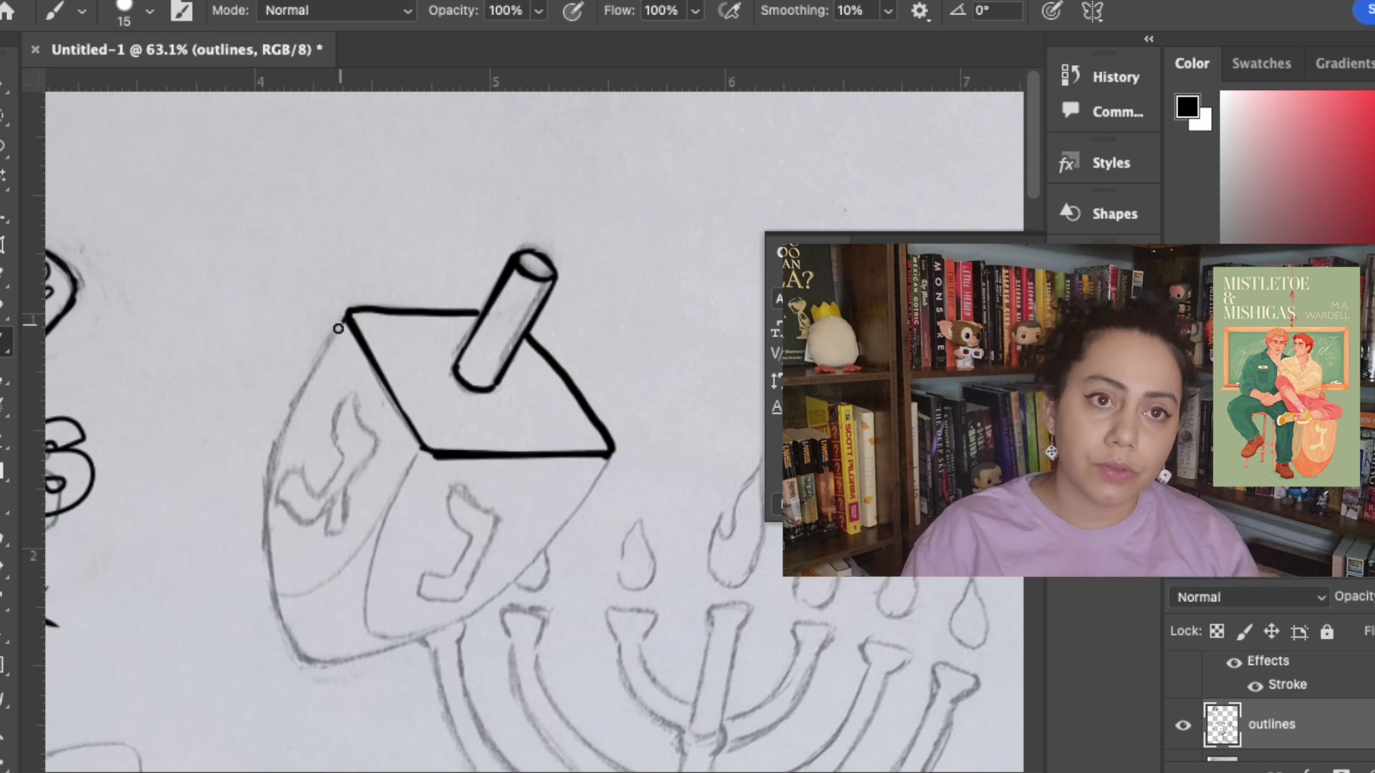
{"action": "mouse_move", "coordinate": [350, 312]}
{"action": "left_mouse_down"}
{"action": "mouse_move", "coordinate": [277, 436]}
{"action": "mouse_move", "coordinate": [285, 641]}
{"action": "mouse_move", "coordinate": [320, 655]}
{"action": "mouse_move", "coordinate": [398, 638]}
{"action": "left_mouse_up"}
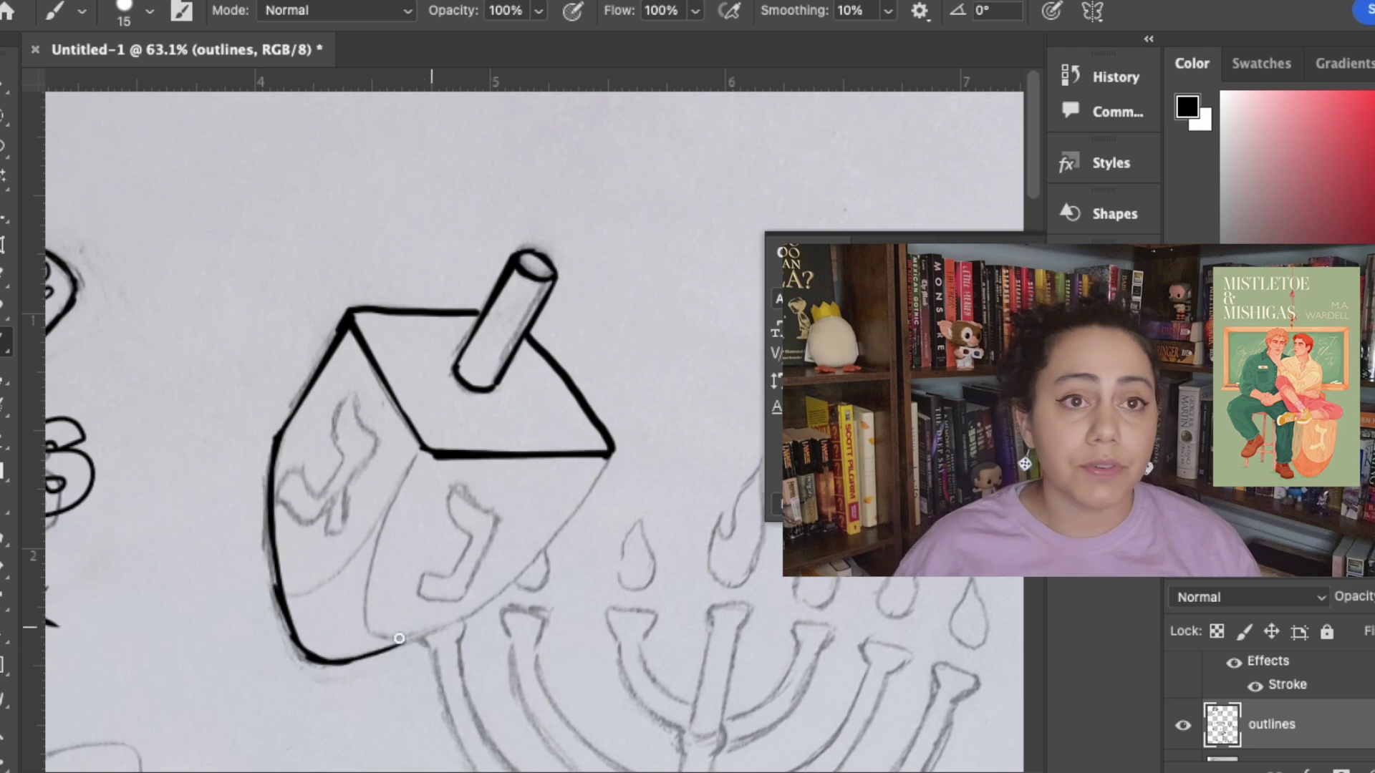
{"action": "mouse_move", "coordinate": [514, 579]}
{"action": "left_mouse_down"}
{"action": "mouse_move", "coordinate": [610, 455]}
{"action": "mouse_move", "coordinate": [573, 514]}
{"action": "left_mouse_up"}
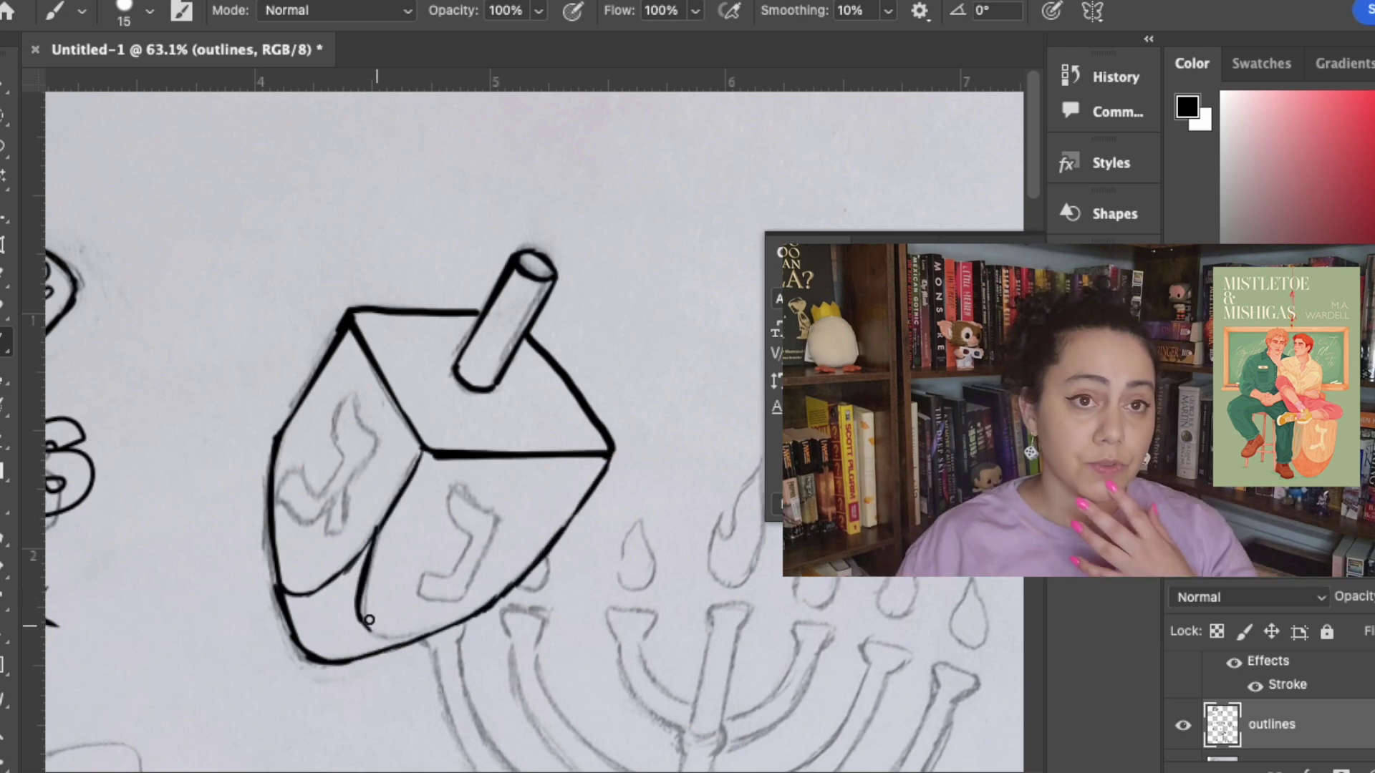
- Ink the Hebrew letters on the dreidel's two sides and hatch short shading lines along its lower edge and handle base
{"action": "mouse_move", "coordinate": [421, 596]}
{"action": "left_mouse_down"}
{"action": "mouse_move", "coordinate": [450, 493]}
{"action": "mouse_move", "coordinate": [411, 575]}
{"action": "left_mouse_up"}
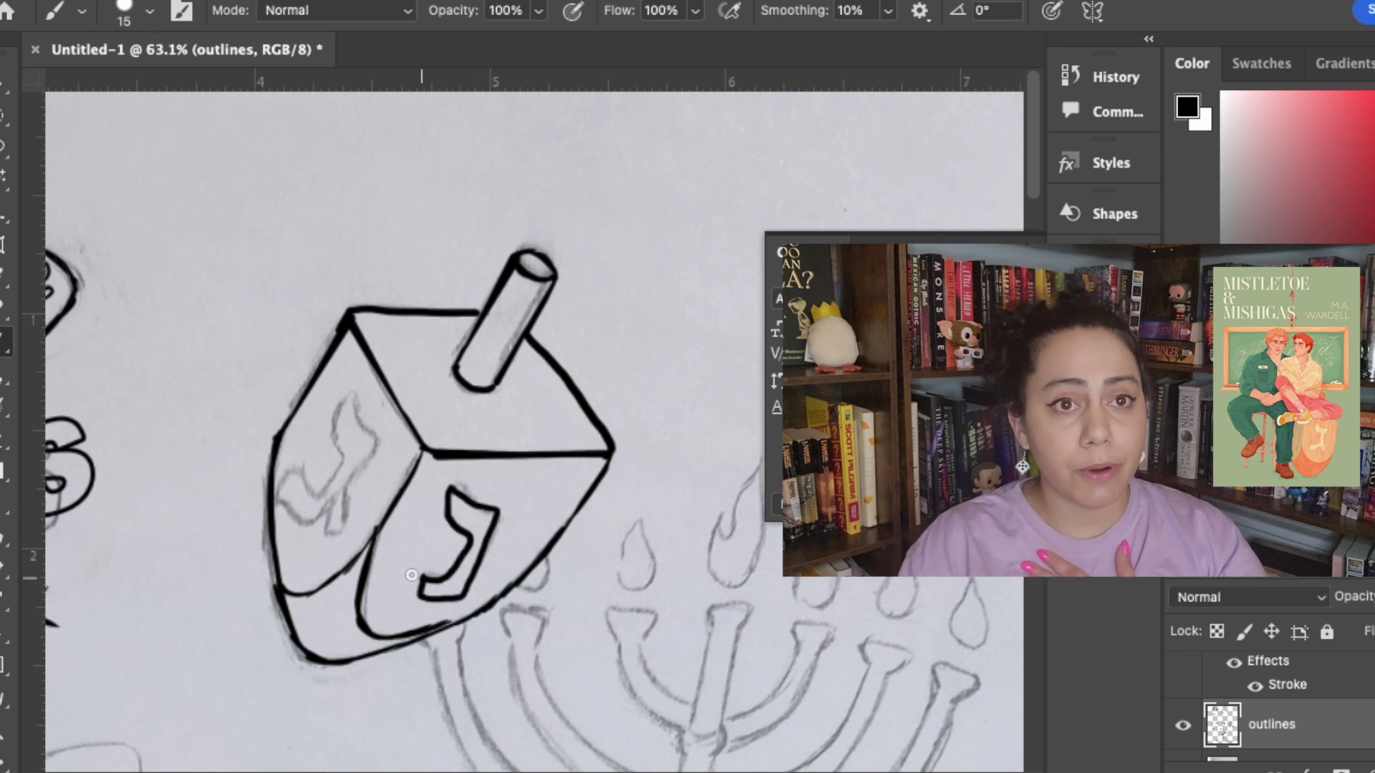
{"action": "key", "text": "ctrl+z"}
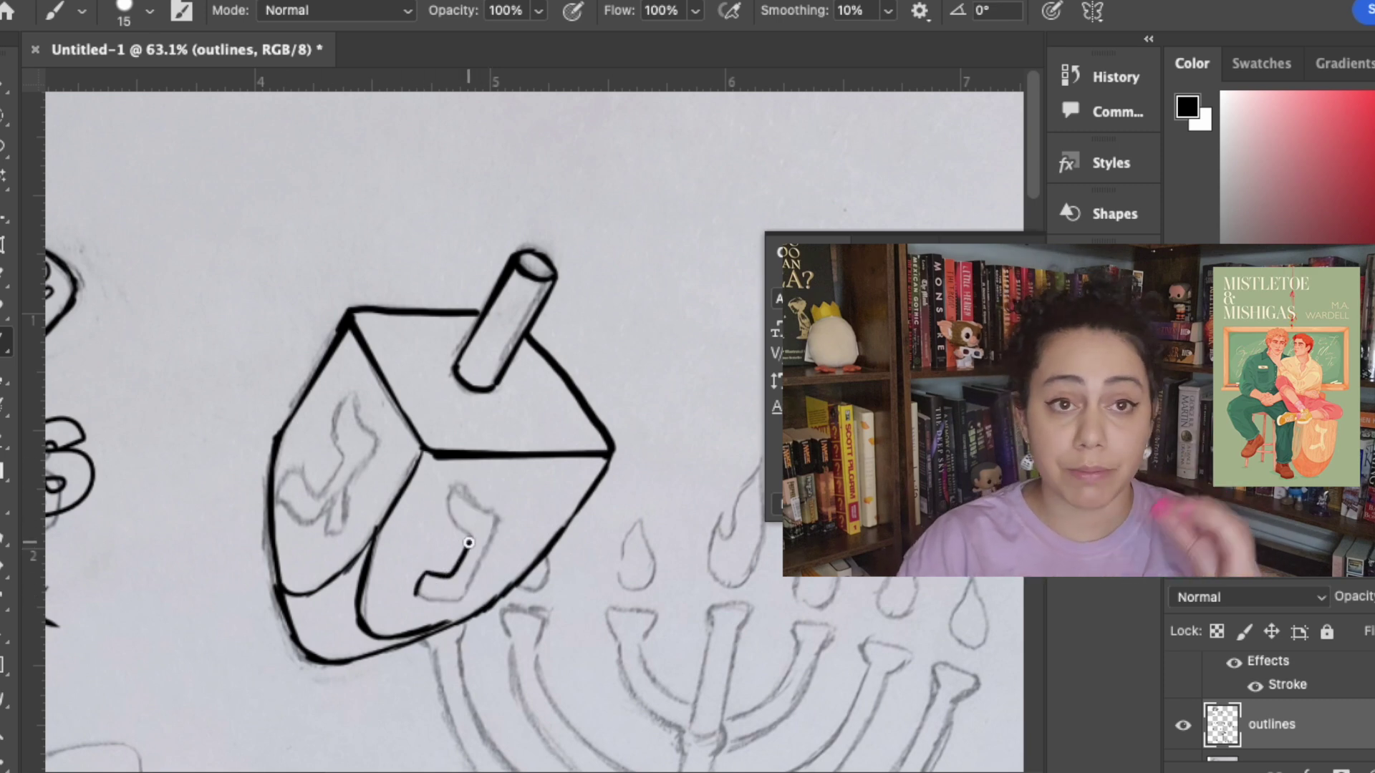
{"action": "left_click_drag", "start_coordinate": [469, 543], "coordinate": [500, 520]}
{"action": "mouse_move", "coordinate": [294, 474]}
{"action": "left_mouse_down"}
{"action": "mouse_move", "coordinate": [357, 398]}
{"action": "mouse_move", "coordinate": [331, 504]}
{"action": "left_mouse_up"}
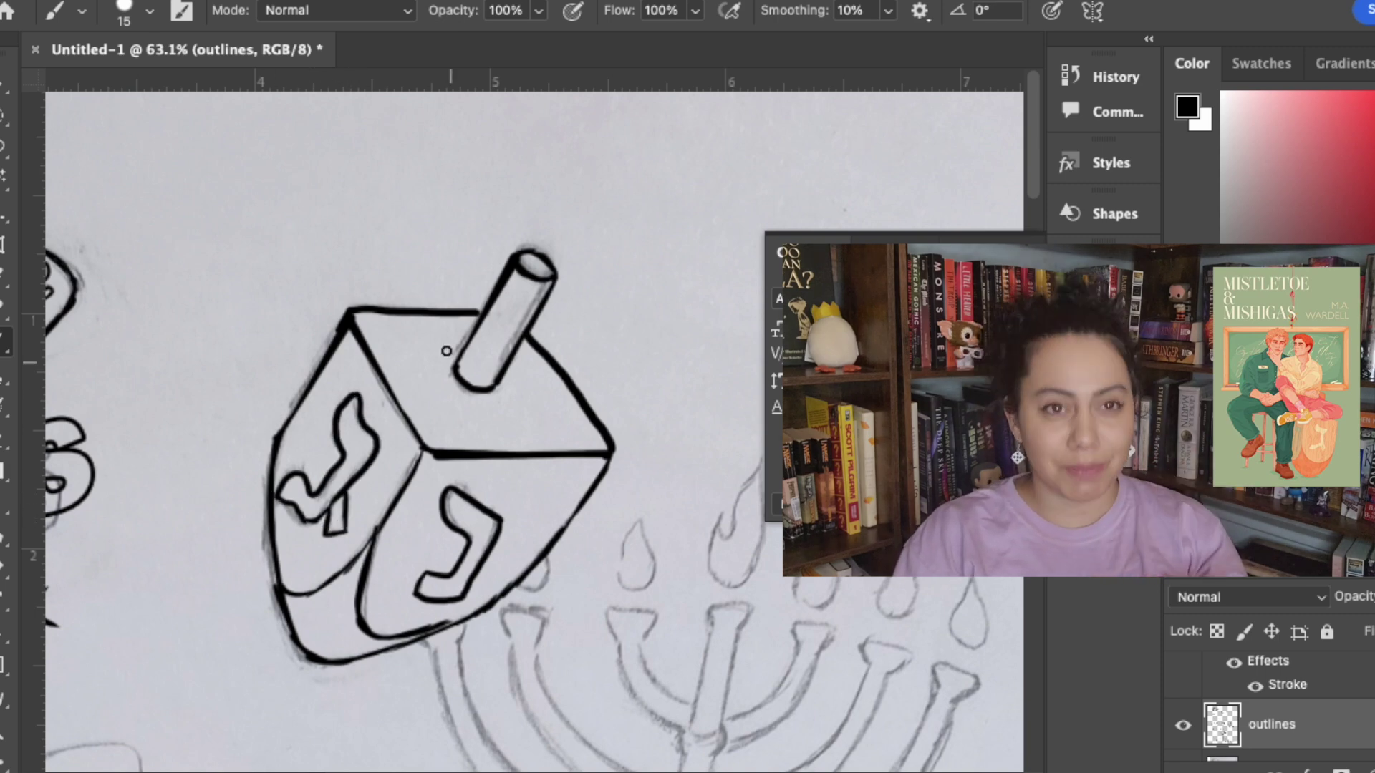
{"action": "left_click_drag", "start_coordinate": [336, 645], "coordinate": [436, 605]}
{"action": "left_click_drag", "start_coordinate": [473, 398], "coordinate": [496, 391]}
- Ink the menorah's left arms with their cups and flames, including the knobbed left edge of the stem
{"action": "scroll", "coordinate": [395, 508], "scroll_direction": "down", "scroll_amount": 5}
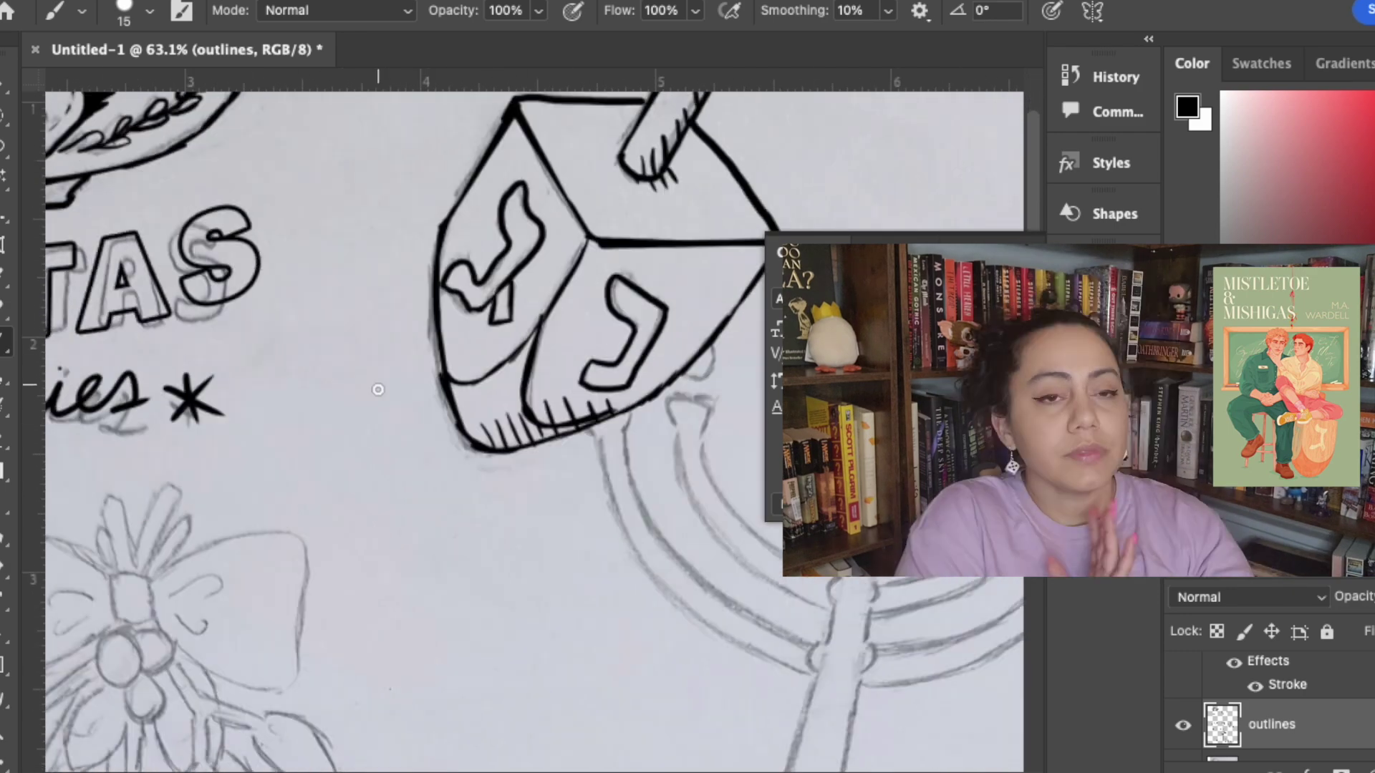
{"action": "scroll", "coordinate": [301, 472], "scroll_direction": "right", "scroll_amount": 5}
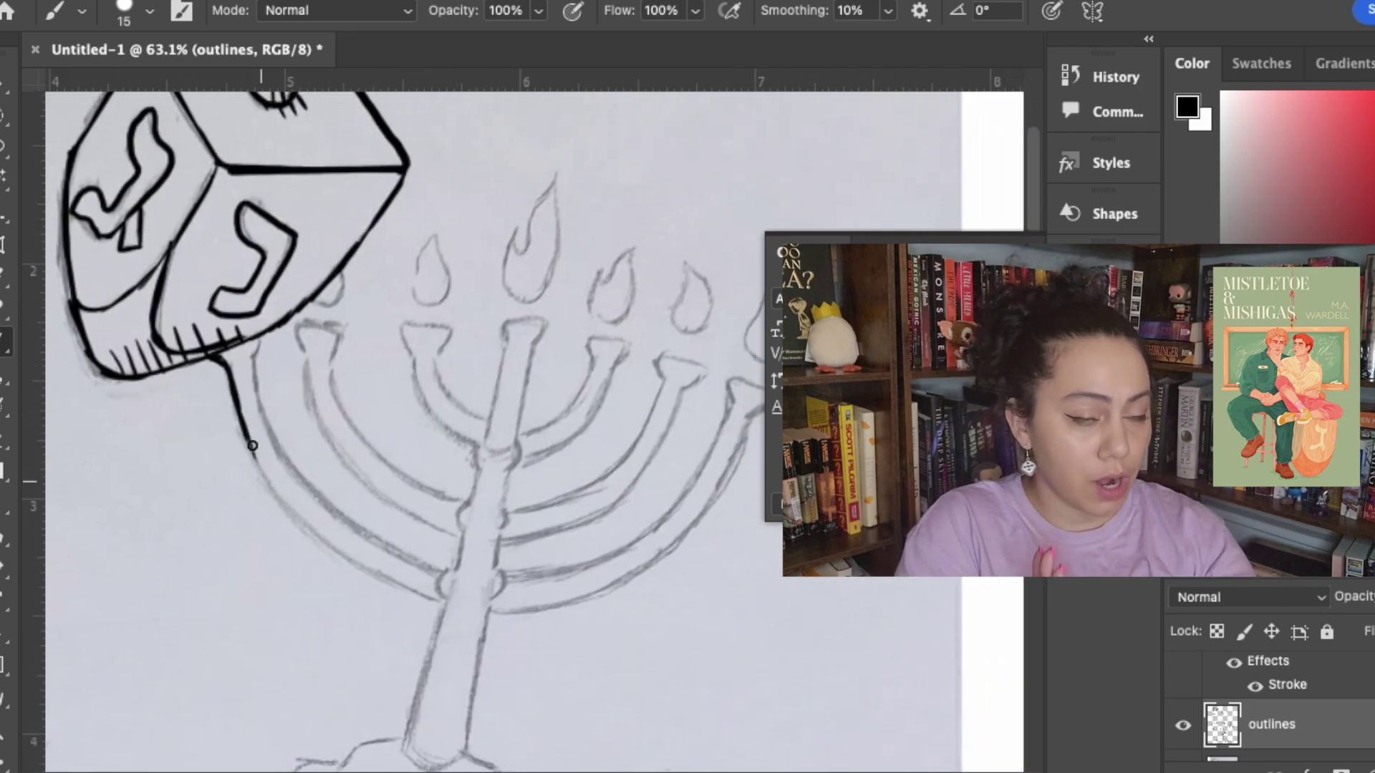
{"action": "left_click_drag", "start_coordinate": [254, 344], "coordinate": [299, 474]}
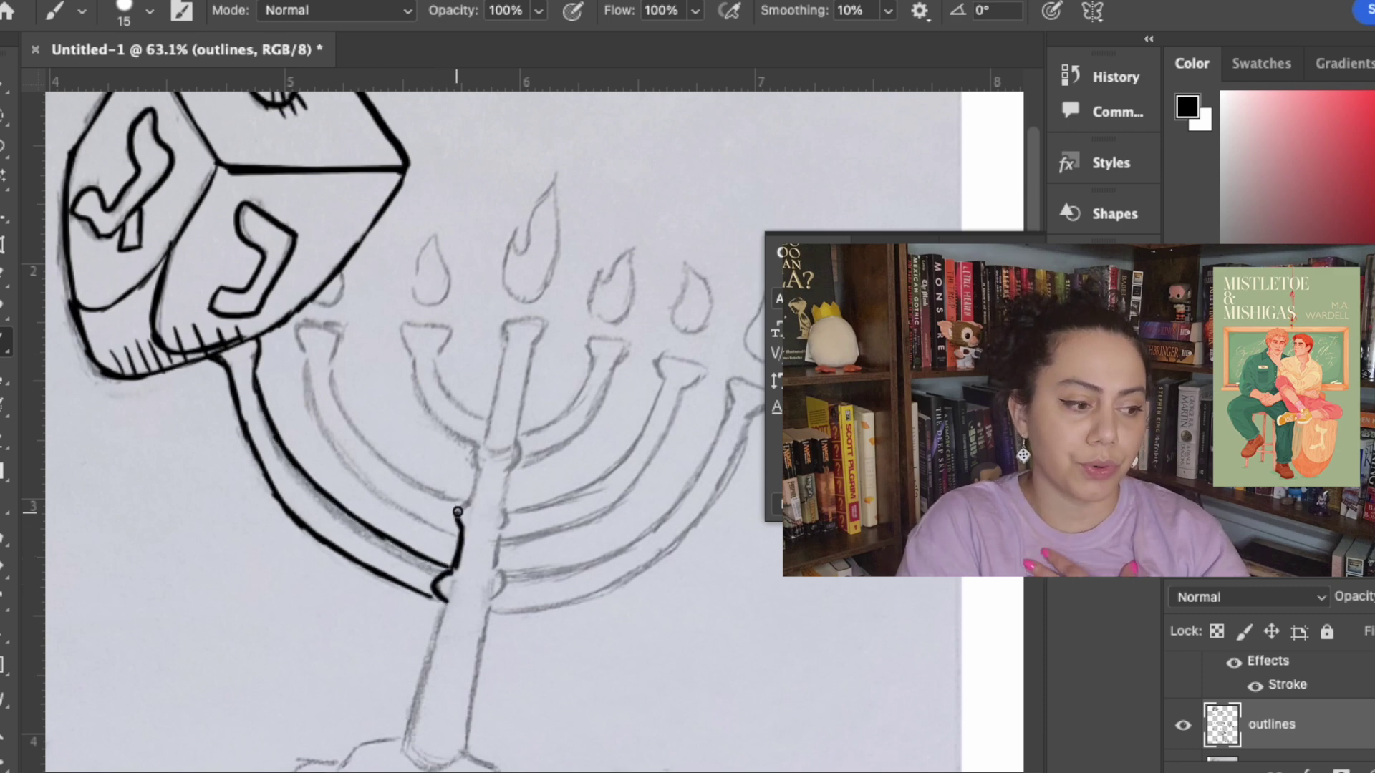
{"action": "left_click_drag", "start_coordinate": [305, 363], "coordinate": [382, 500]}
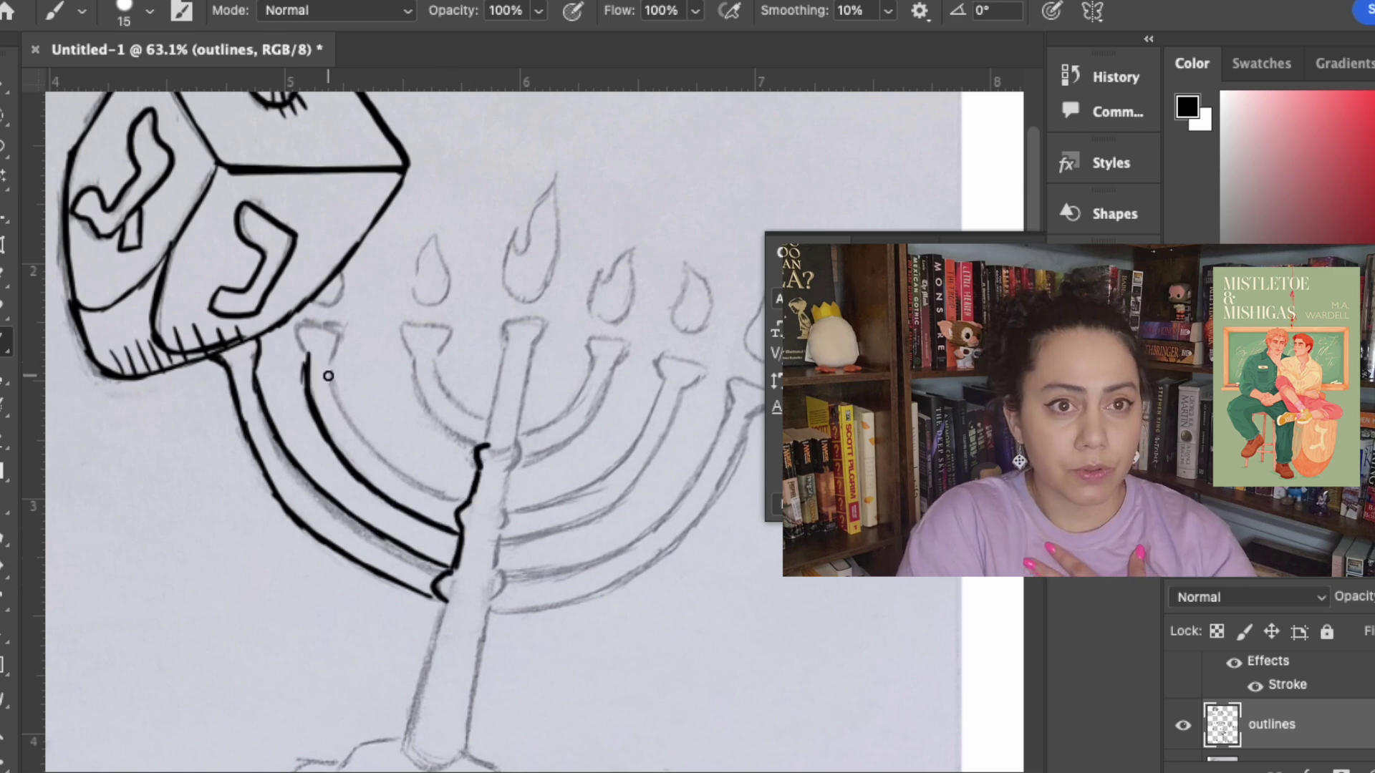
{"action": "left_click_drag", "start_coordinate": [353, 426], "coordinate": [462, 495]}
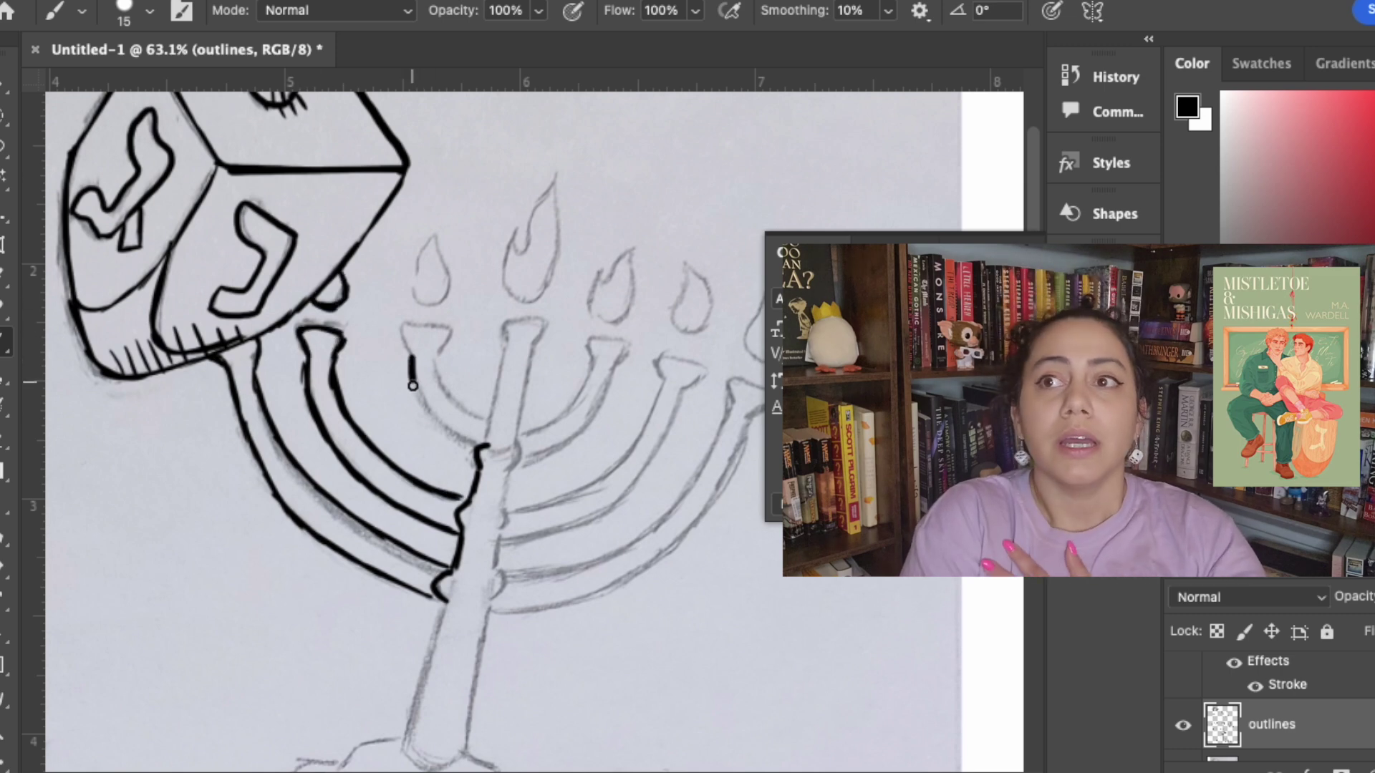
{"action": "left_click_drag", "start_coordinate": [413, 386], "coordinate": [487, 447]}
{"action": "mouse_move", "coordinate": [434, 358]}
{"action": "left_mouse_down"}
{"action": "mouse_move", "coordinate": [454, 394]}
{"action": "mouse_move", "coordinate": [492, 414]}
{"action": "left_mouse_up"}
{"action": "left_click_drag", "start_coordinate": [413, 353], "coordinate": [446, 327]}
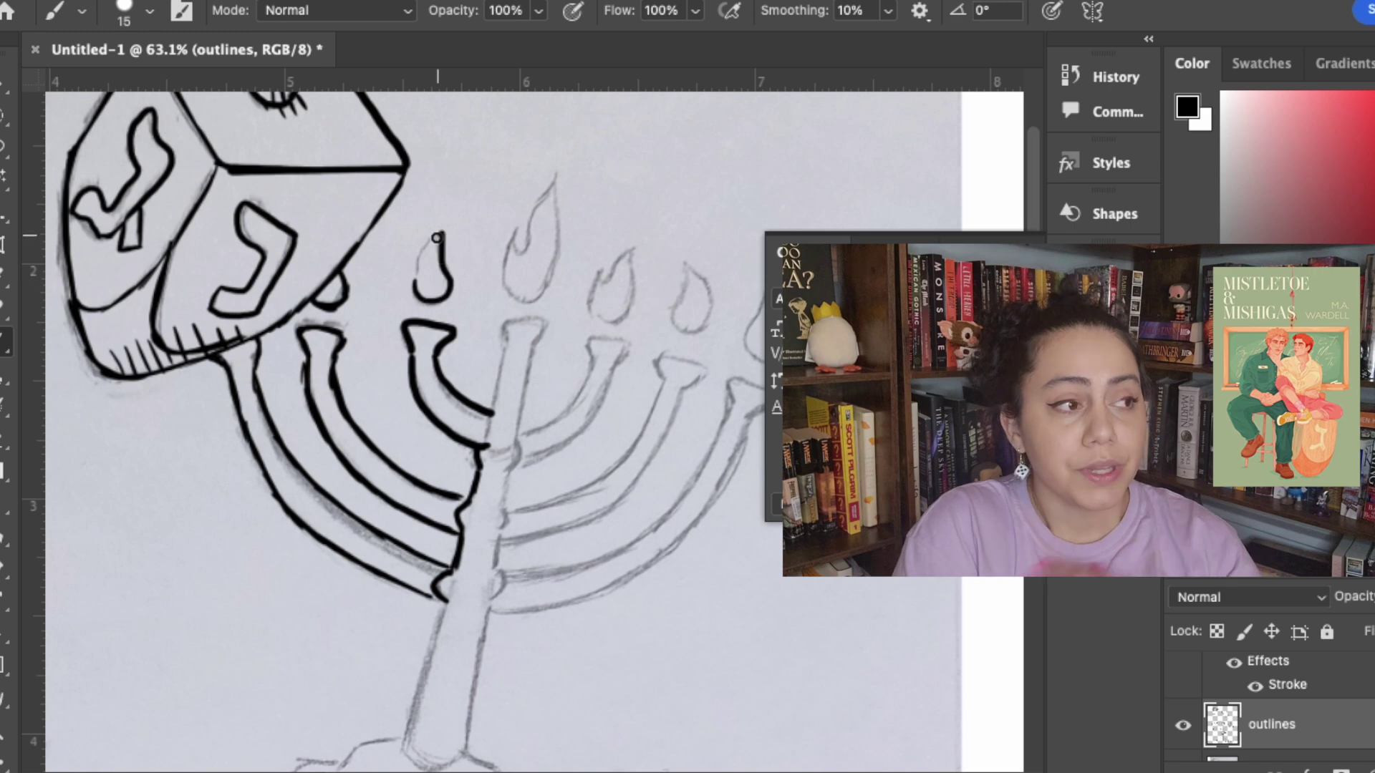
- Ink the menorah's tall center flame, the center candle holder, and the knobbed right edge of the stem
{"action": "mouse_move", "coordinate": [500, 275]}
{"action": "left_mouse_down"}
{"action": "mouse_move", "coordinate": [518, 231]}
{"action": "mouse_move", "coordinate": [510, 247]}
{"action": "left_mouse_up"}
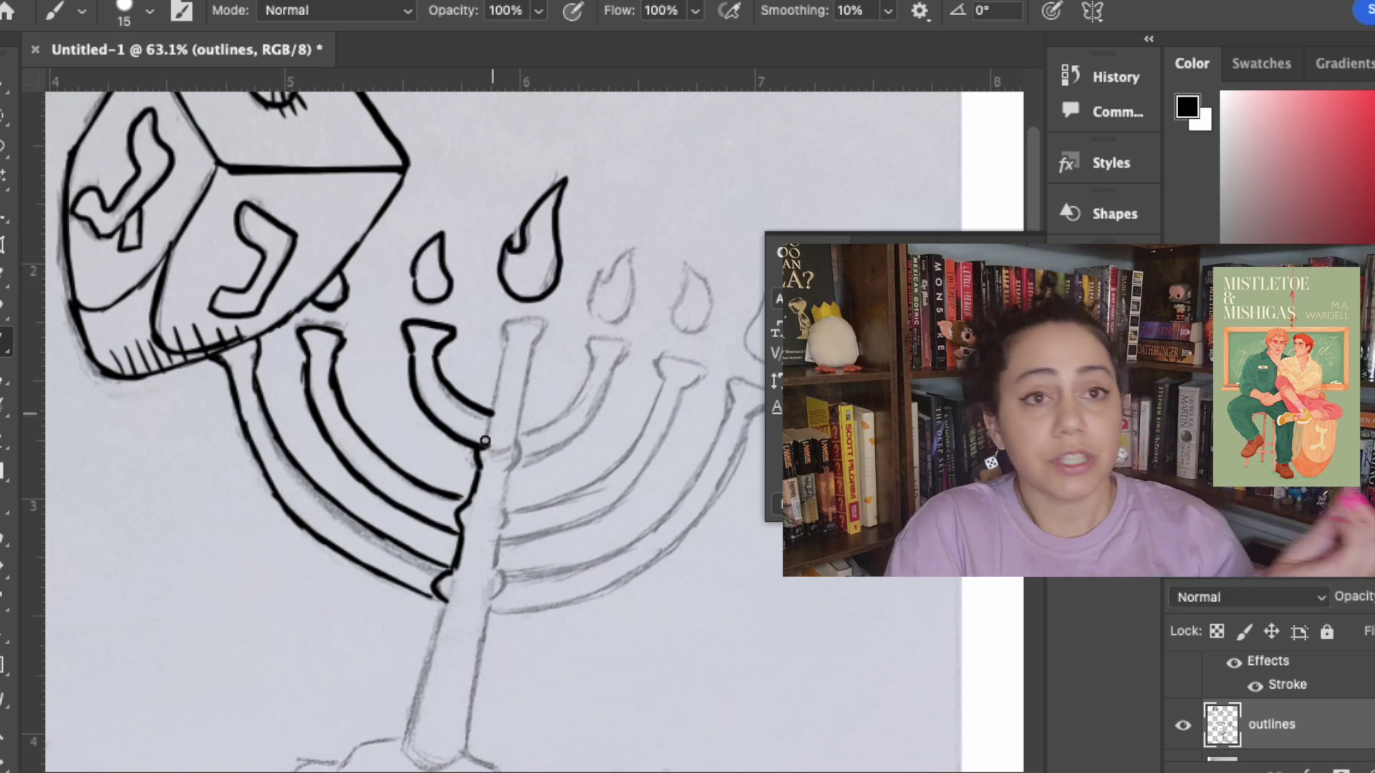
{"action": "mouse_move", "coordinate": [481, 441]}
{"action": "left_mouse_down"}
{"action": "mouse_move", "coordinate": [505, 350]}
{"action": "mouse_move", "coordinate": [528, 321]}
{"action": "left_mouse_up"}
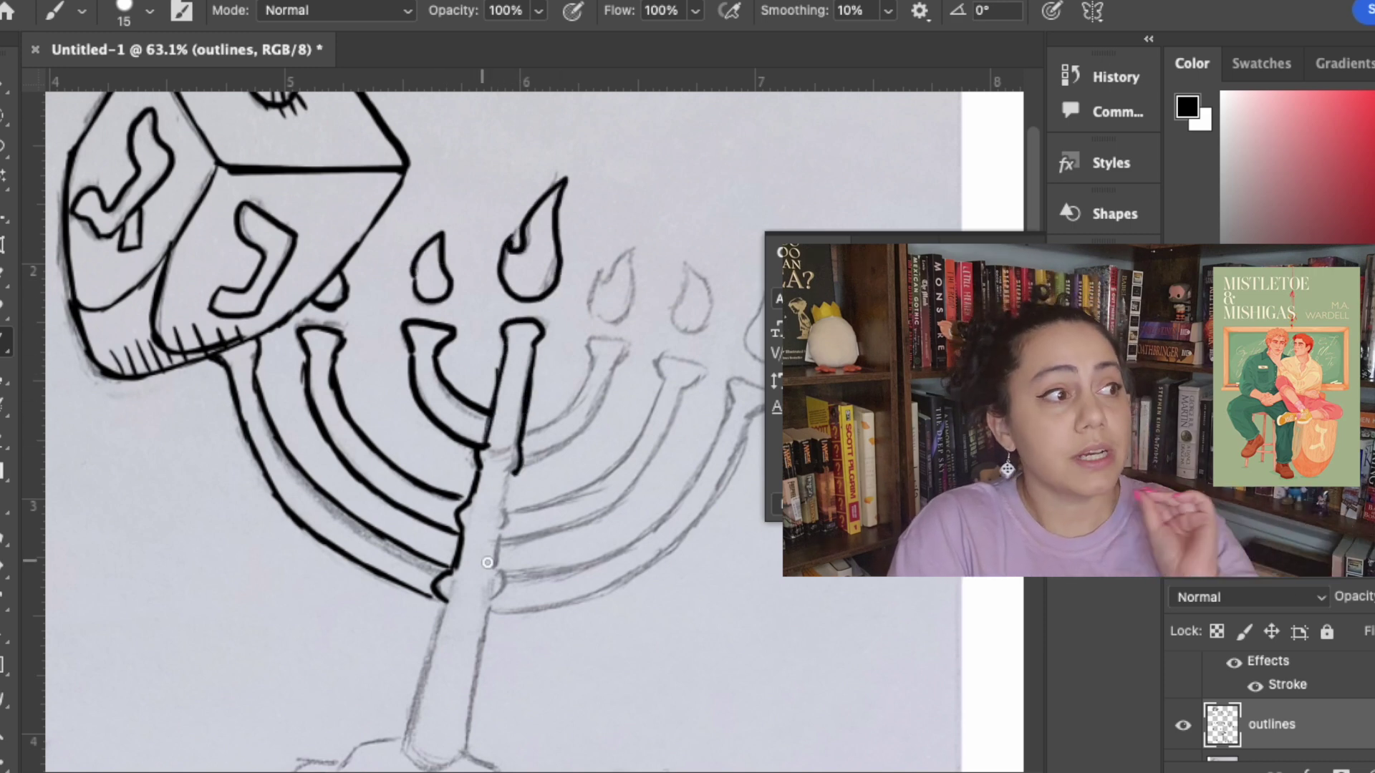
{"action": "left_click_drag", "start_coordinate": [500, 537], "coordinate": [493, 611]}
- Ink the menorah's inner right arm with its cup, and the three flames on the right side
{"action": "mouse_move", "coordinate": [521, 460]}
{"action": "left_mouse_down"}
{"action": "mouse_move", "coordinate": [550, 450]}
{"action": "mouse_move", "coordinate": [617, 360]}
{"action": "left_mouse_up"}
{"action": "mouse_move", "coordinate": [524, 426]}
{"action": "left_mouse_down"}
{"action": "mouse_move", "coordinate": [578, 403]}
{"action": "mouse_move", "coordinate": [597, 370]}
{"action": "mouse_move", "coordinate": [566, 408]}
{"action": "mouse_move", "coordinate": [594, 365]}
{"action": "left_mouse_up"}
{"action": "key", "text": "super+z"}
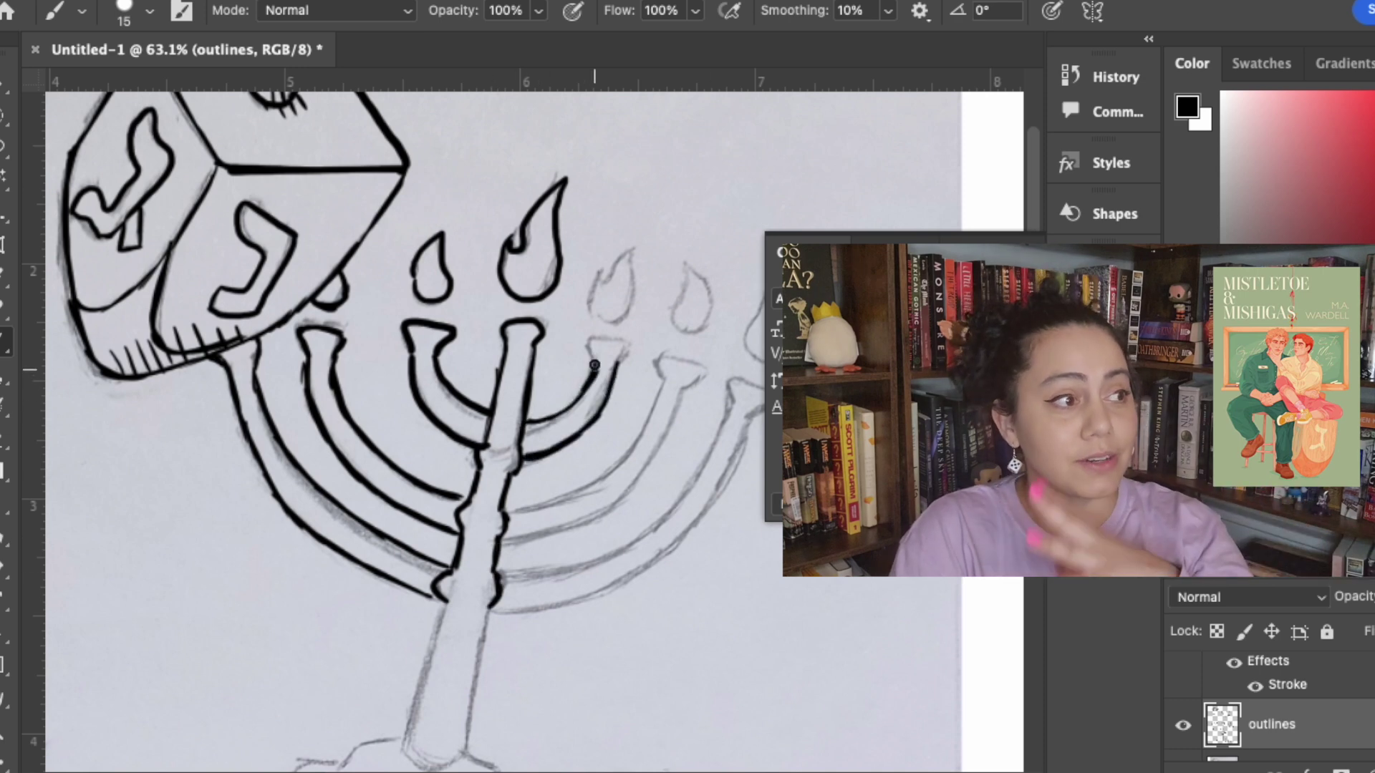
{"action": "mouse_move", "coordinate": [592, 283]}
{"action": "left_mouse_down"}
{"action": "mouse_move", "coordinate": [611, 278]}
{"action": "mouse_move", "coordinate": [586, 268]}
{"action": "left_mouse_up"}
{"action": "scroll", "coordinate": [611, 278], "scroll_direction": "right", "scroll_amount": 3}
{"action": "key", "text": "super+z"}
{"action": "left_click_drag", "start_coordinate": [657, 292], "coordinate": [654, 302]}
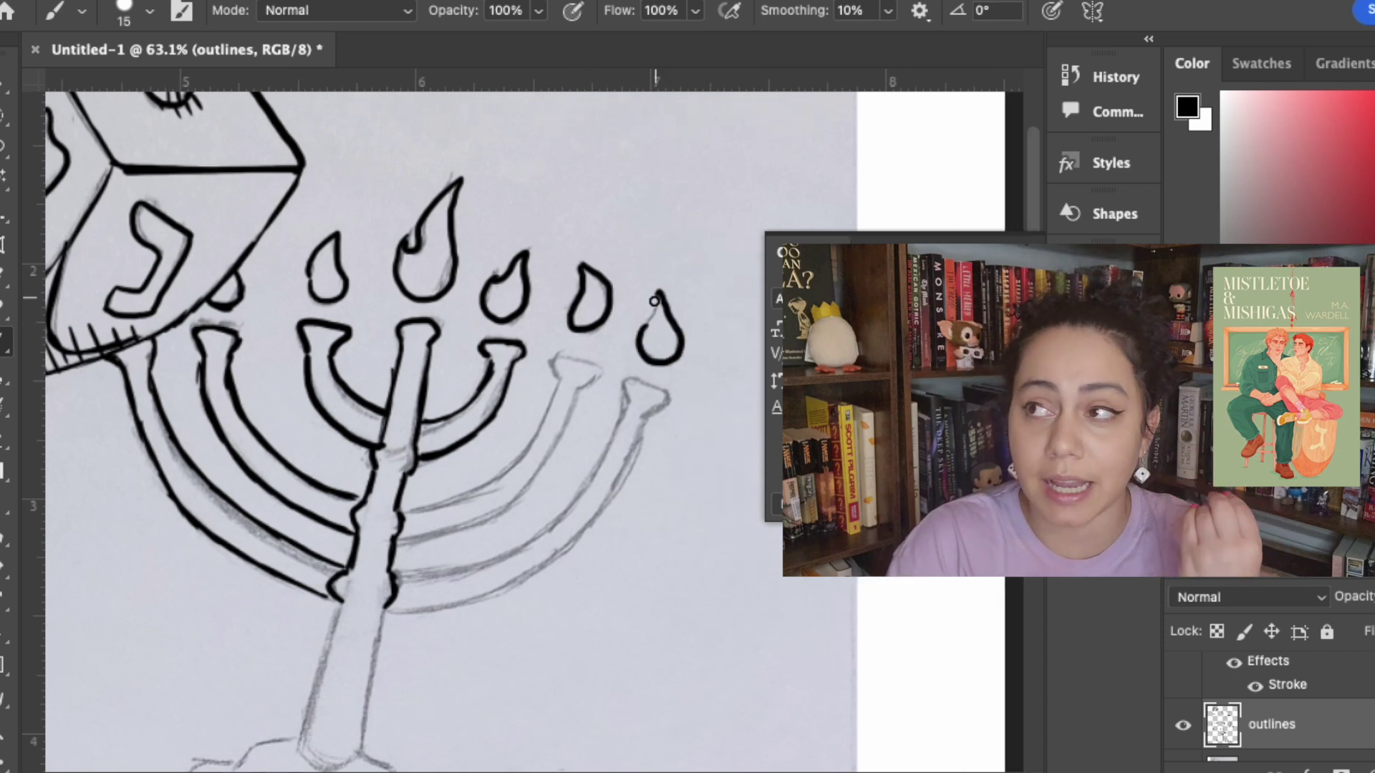
- Ink the menorah's middle and outer right arms with the cups at their ends
{"action": "scroll", "coordinate": [538, 441], "scroll_direction": "up", "scroll_amount": 1}
{"action": "mouse_move", "coordinate": [394, 511]}
{"action": "left_mouse_down"}
{"action": "mouse_move", "coordinate": [524, 444]}
{"action": "mouse_move", "coordinate": [557, 381]}
{"action": "left_mouse_up"}
{"action": "mouse_move", "coordinate": [392, 548]}
{"action": "left_mouse_down"}
{"action": "mouse_move", "coordinate": [454, 528]}
{"action": "mouse_move", "coordinate": [575, 390]}
{"action": "mouse_move", "coordinate": [623, 407]}
{"action": "left_mouse_up"}
{"action": "mouse_move", "coordinate": [393, 582]}
{"action": "left_mouse_down"}
{"action": "mouse_move", "coordinate": [454, 568]}
{"action": "mouse_move", "coordinate": [626, 408]}
{"action": "left_mouse_up"}
{"action": "mouse_move", "coordinate": [386, 616]}
{"action": "left_mouse_down"}
{"action": "mouse_move", "coordinate": [565, 548]}
{"action": "mouse_move", "coordinate": [652, 413]}
{"action": "mouse_move", "coordinate": [612, 387]}
{"action": "left_mouse_up"}
- Ink the menorah's lower stem and its rounded base, including the curved fold line on the base
{"action": "scroll", "coordinate": [652, 423], "scroll_direction": "down", "scroll_amount": 5}
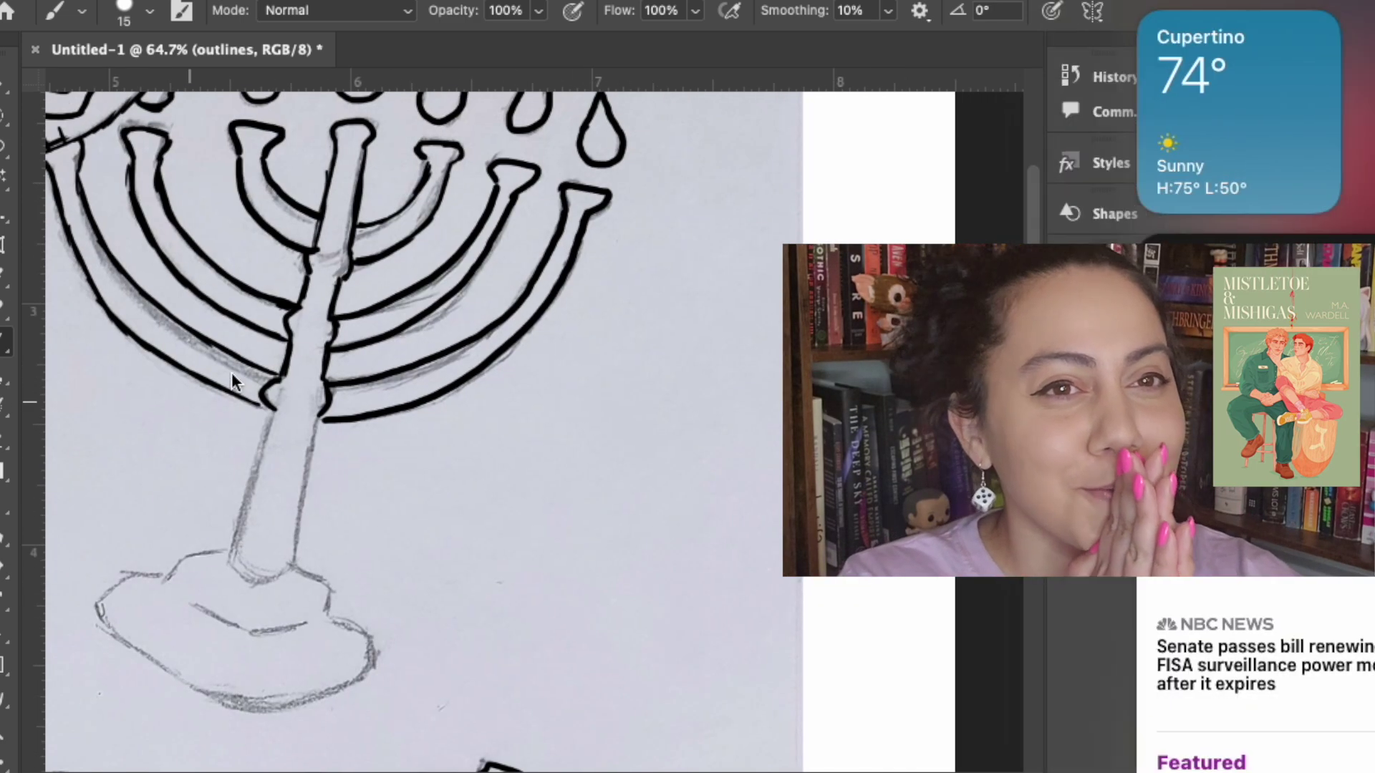
{"action": "left_click", "coordinate": [251, 434]}
{"action": "left_click_drag", "start_coordinate": [270, 416], "coordinate": [231, 548]}
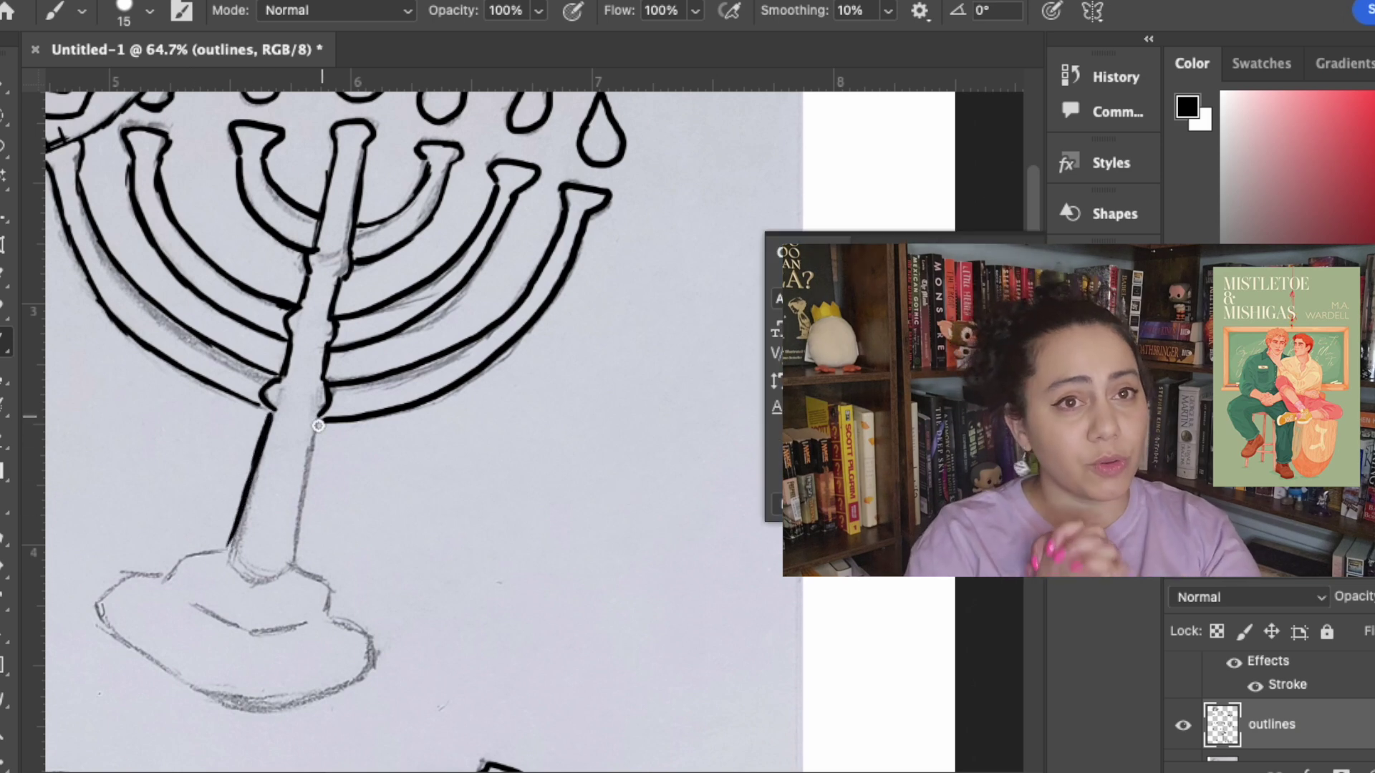
{"action": "mouse_move", "coordinate": [318, 421]}
{"action": "left_mouse_down"}
{"action": "mouse_move", "coordinate": [290, 573]}
{"action": "mouse_move", "coordinate": [361, 674]}
{"action": "left_mouse_up"}
{"action": "mouse_move", "coordinate": [231, 548]}
{"action": "left_mouse_down"}
{"action": "mouse_move", "coordinate": [153, 569]}
{"action": "mouse_move", "coordinate": [108, 651]}
{"action": "mouse_move", "coordinate": [361, 670]}
{"action": "left_mouse_up"}
{"action": "left_click_drag", "start_coordinate": [172, 598], "coordinate": [294, 629]}
{"action": "left_click_drag", "start_coordinate": [227, 553], "coordinate": [290, 575]}
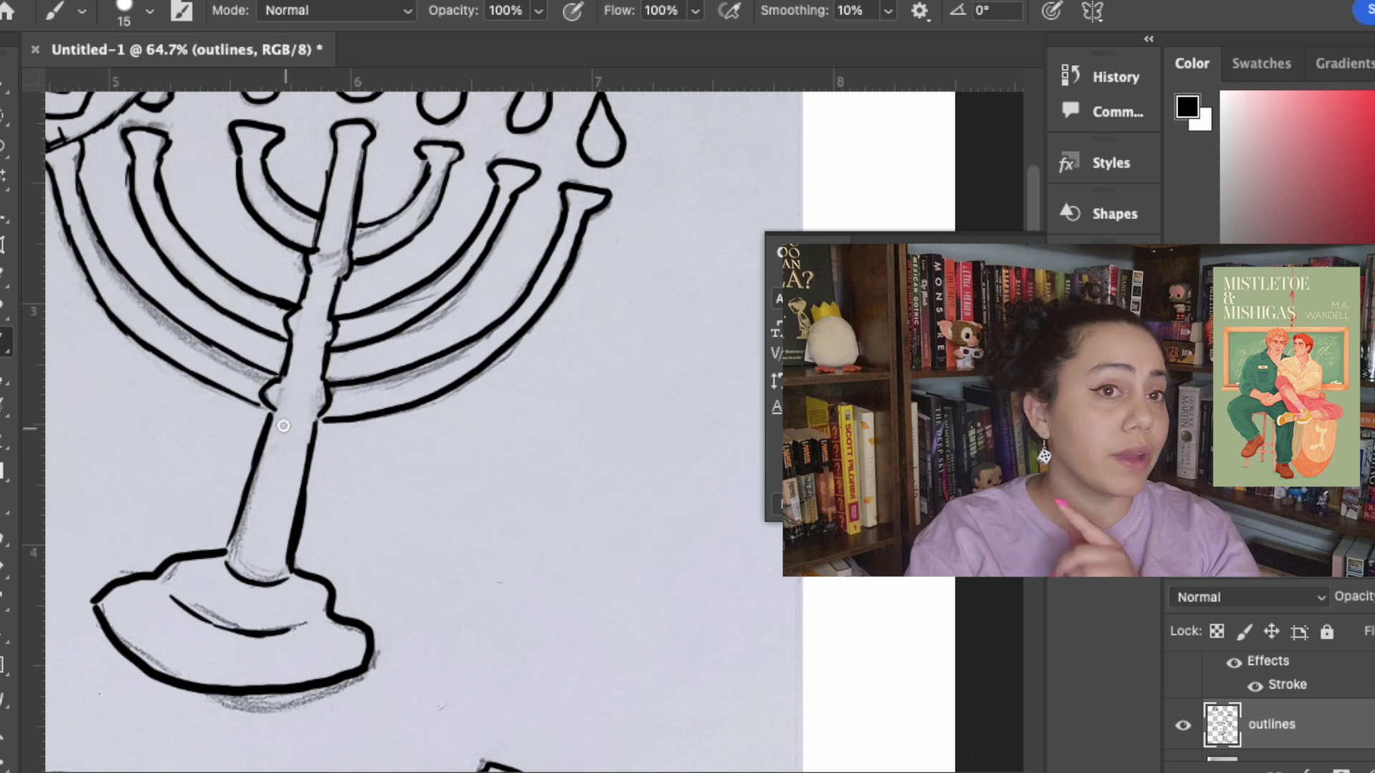
- Ink short curved bands across the menorah stem's knobs and hatch shading lines along the edge of the base
{"action": "left_click_drag", "start_coordinate": [267, 388], "coordinate": [321, 385]}
{"action": "left_click_drag", "start_coordinate": [271, 405], "coordinate": [319, 414]}
{"action": "left_click_drag", "start_coordinate": [294, 342], "coordinate": [303, 347]}
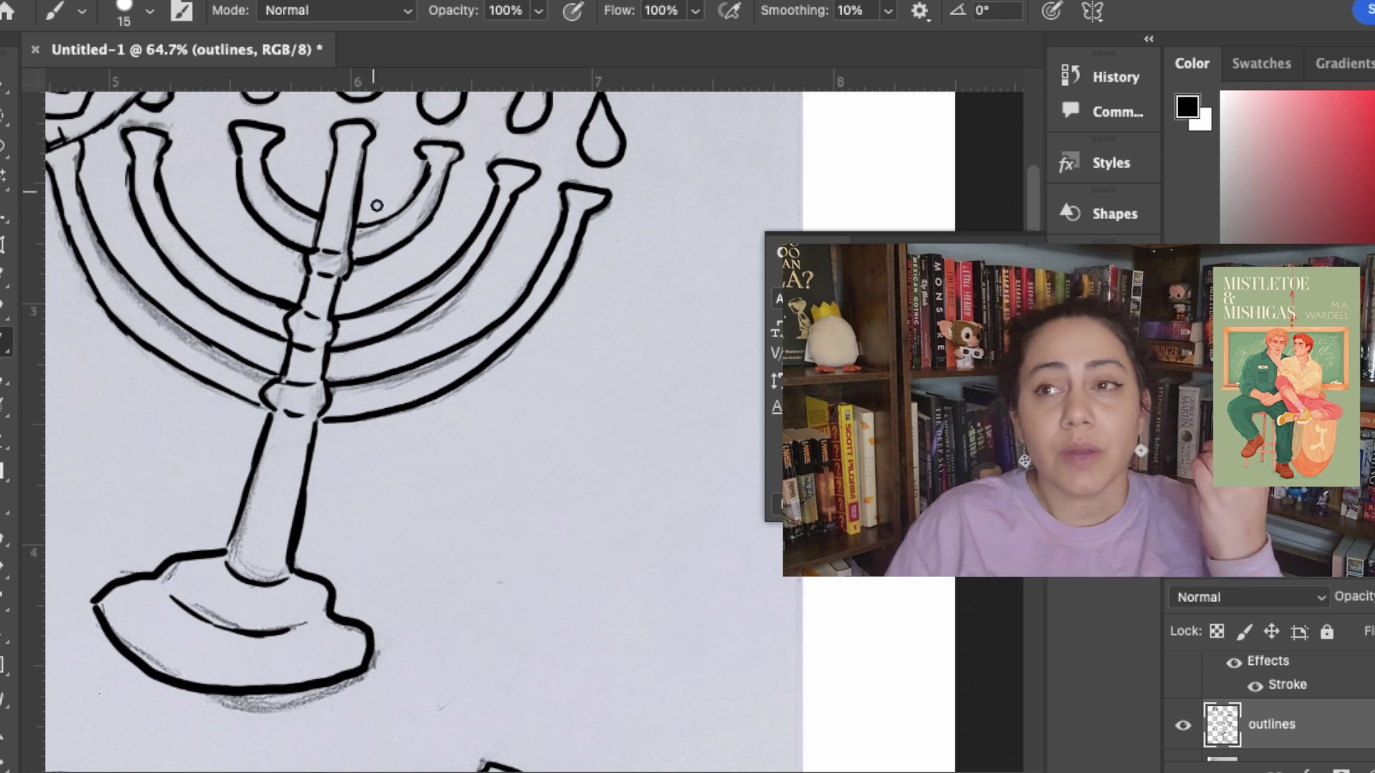
{"action": "left_click_drag", "start_coordinate": [115, 610], "coordinate": [109, 628]}
{"action": "left_click_drag", "start_coordinate": [135, 625], "coordinate": [123, 647]}
{"action": "mouse_move", "coordinate": [154, 640]}
{"action": "left_mouse_down"}
{"action": "mouse_move", "coordinate": [143, 664]}
{"action": "mouse_move", "coordinate": [172, 678]}
{"action": "left_mouse_up"}
{"action": "left_click_drag", "start_coordinate": [229, 668], "coordinate": [218, 686]}
- Hatch short diagonal shading lines inside the cups of the menorah's arms and at the top of its central stem
{"action": "scroll", "coordinate": [401, 634], "scroll_direction": "down", "scroll_amount": 3}
{"action": "scroll", "coordinate": [401, 633], "scroll_direction": "left", "scroll_amount": 4}
{"action": "scroll", "coordinate": [380, 626], "scroll_direction": "up", "scroll_amount": 6}
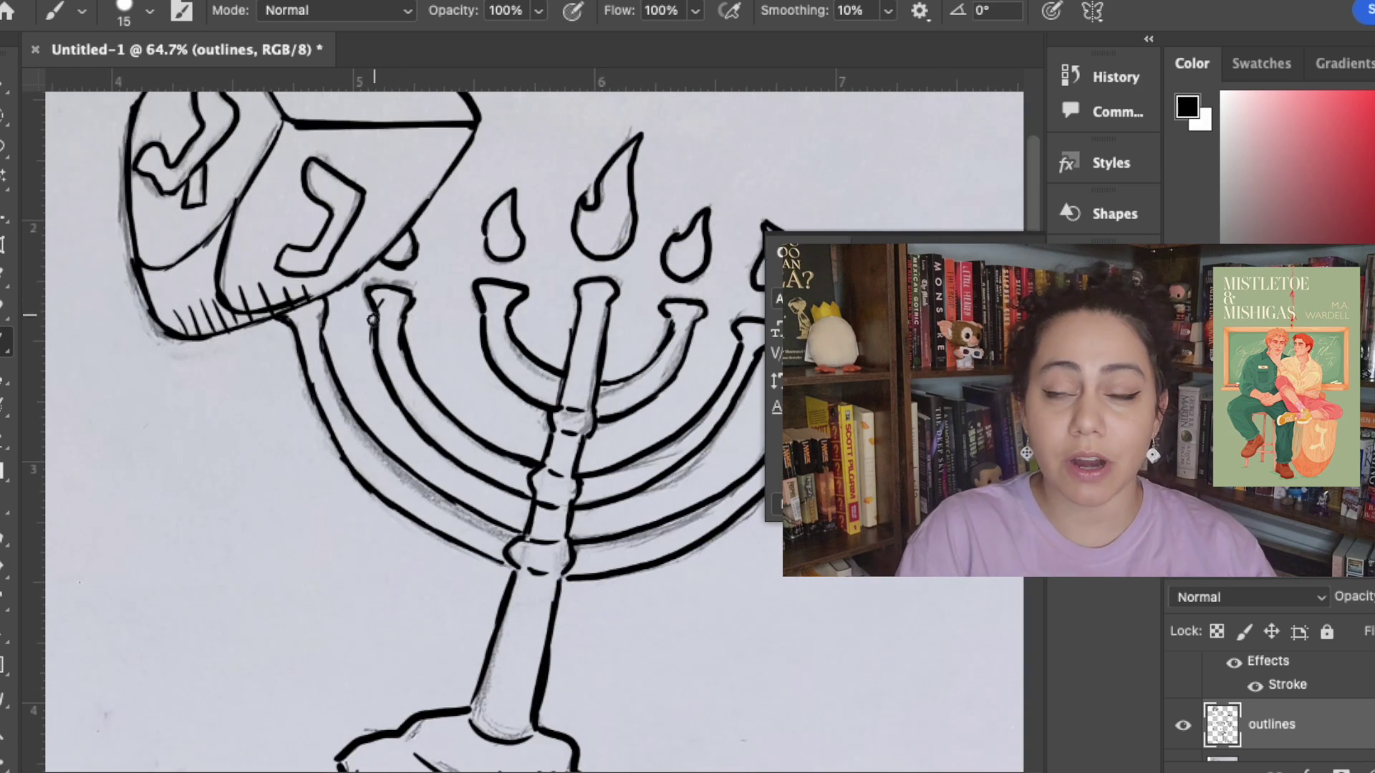
{"action": "left_click_drag", "start_coordinate": [604, 294], "coordinate": [590, 309]}
{"action": "left_click_drag", "start_coordinate": [608, 300], "coordinate": [598, 311]}
{"action": "left_click_drag", "start_coordinate": [680, 310], "coordinate": [672, 318]}
{"action": "left_click_drag", "start_coordinate": [688, 311], "coordinate": [676, 326]}
{"action": "left_click_drag", "start_coordinate": [693, 316], "coordinate": [683, 329]}
{"action": "scroll", "coordinate": [669, 329], "scroll_direction": "right", "scroll_amount": 2}
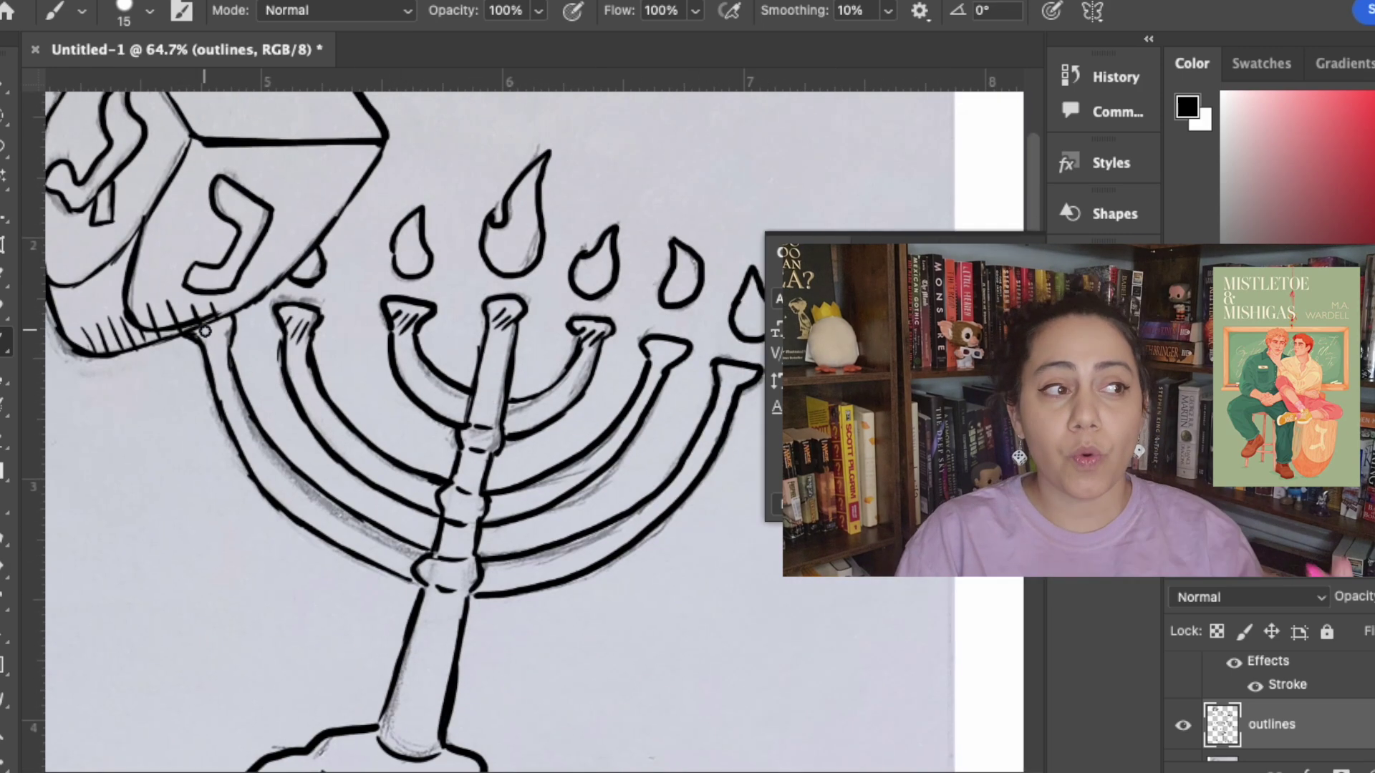
{"action": "left_click_drag", "start_coordinate": [222, 326], "coordinate": [205, 345]}
- Ink the mistletoe's bow over the sketch, with its central knot, two rounded loops and short curved fold lines beside the knot
{"action": "scroll", "coordinate": [357, 373], "scroll_direction": "right", "scroll_amount": 6}
{"action": "scroll", "coordinate": [467, 399], "scroll_direction": "left", "scroll_amount": 15}
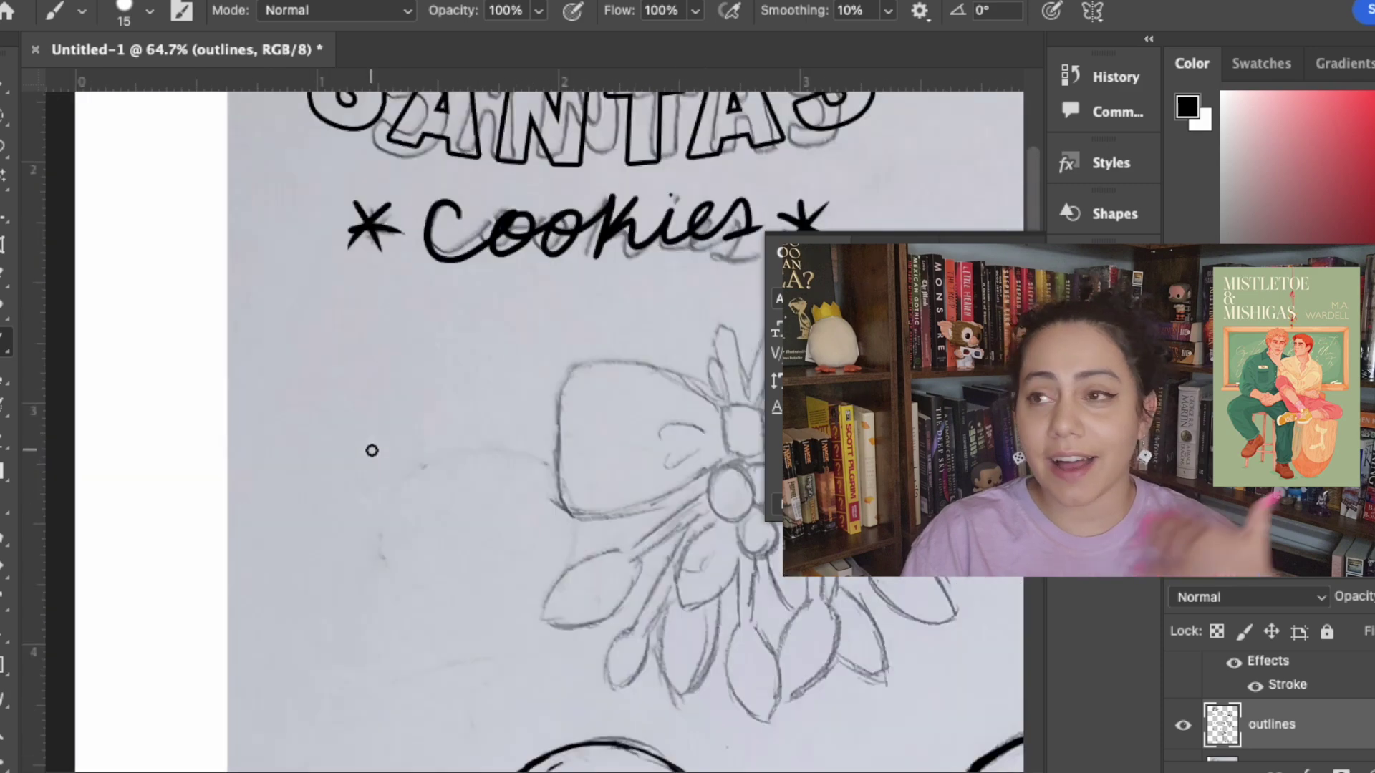
{"action": "scroll", "coordinate": [371, 451], "scroll_direction": "down", "scroll_amount": 3}
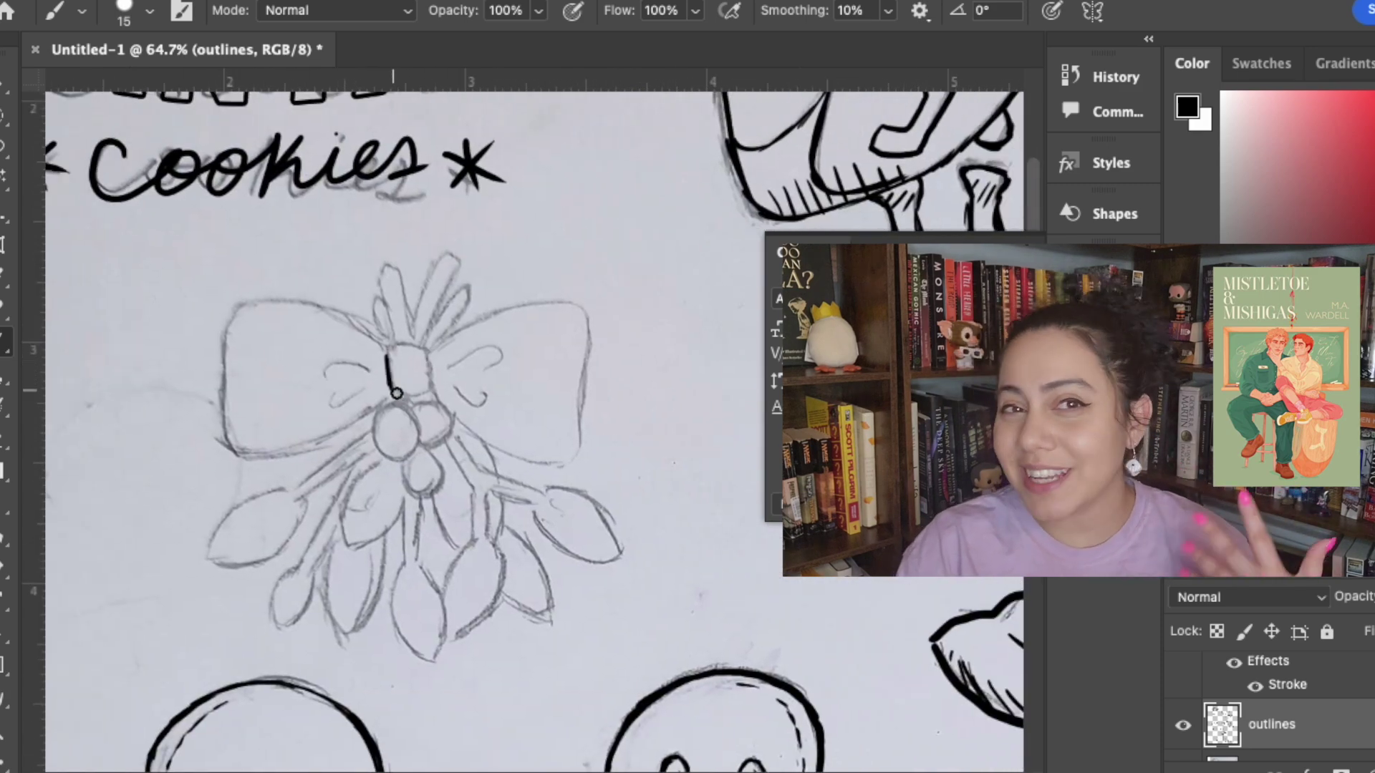
{"action": "mouse_move", "coordinate": [229, 339]}
{"action": "left_mouse_down"}
{"action": "mouse_move", "coordinate": [240, 422]}
{"action": "mouse_move", "coordinate": [375, 396]}
{"action": "left_mouse_up"}
{"action": "mouse_move", "coordinate": [242, 315]}
{"action": "left_mouse_down"}
{"action": "mouse_move", "coordinate": [282, 295]}
{"action": "mouse_move", "coordinate": [398, 347]}
{"action": "mouse_move", "coordinate": [330, 372]}
{"action": "mouse_move", "coordinate": [369, 393]}
{"action": "left_mouse_up"}
{"action": "mouse_move", "coordinate": [427, 353]}
{"action": "left_mouse_down"}
{"action": "mouse_move", "coordinate": [575, 364]}
{"action": "mouse_move", "coordinate": [566, 398]}
{"action": "left_mouse_up"}
{"action": "mouse_move", "coordinate": [567, 397]}
{"action": "left_mouse_down"}
{"action": "mouse_move", "coordinate": [575, 440]}
{"action": "mouse_move", "coordinate": [430, 380]}
{"action": "mouse_move", "coordinate": [551, 449]}
{"action": "mouse_move", "coordinate": [565, 392]}
{"action": "left_mouse_up"}
{"action": "key", "text": "super+z"}
{"action": "key", "text": "super+z"}
{"action": "mouse_move", "coordinate": [430, 395]}
{"action": "left_mouse_down"}
{"action": "mouse_move", "coordinate": [563, 396]}
{"action": "mouse_move", "coordinate": [449, 386]}
{"action": "left_mouse_up"}
{"action": "left_click_drag", "start_coordinate": [451, 369], "coordinate": [488, 364]}
- Ink the cut stems sticking up behind the bow's knot
{"action": "left_click_drag", "start_coordinate": [380, 282], "coordinate": [412, 343]}
{"action": "mouse_move", "coordinate": [416, 344]}
{"action": "left_mouse_down"}
{"action": "mouse_move", "coordinate": [423, 315]}
{"action": "mouse_move", "coordinate": [424, 341]}
{"action": "left_mouse_up"}
{"action": "left_click_drag", "start_coordinate": [456, 288], "coordinate": [430, 349]}
{"action": "left_click_drag", "start_coordinate": [378, 300], "coordinate": [368, 319]}
- Ink the cluster of three berries below the knot, with a small highlight shape inside each berry
{"action": "mouse_move", "coordinate": [387, 410]}
{"action": "left_mouse_down"}
{"action": "mouse_move", "coordinate": [414, 455]}
{"action": "mouse_move", "coordinate": [398, 407]}
{"action": "left_mouse_up"}
{"action": "left_click_drag", "start_coordinate": [383, 431], "coordinate": [449, 450]}
{"action": "mouse_move", "coordinate": [419, 462]}
{"action": "left_mouse_down"}
{"action": "mouse_move", "coordinate": [422, 505]}
{"action": "mouse_move", "coordinate": [452, 466]}
{"action": "left_mouse_up"}
{"action": "left_click_drag", "start_coordinate": [416, 469], "coordinate": [414, 484]}
{"action": "left_click_drag", "start_coordinate": [427, 417], "coordinate": [430, 426]}
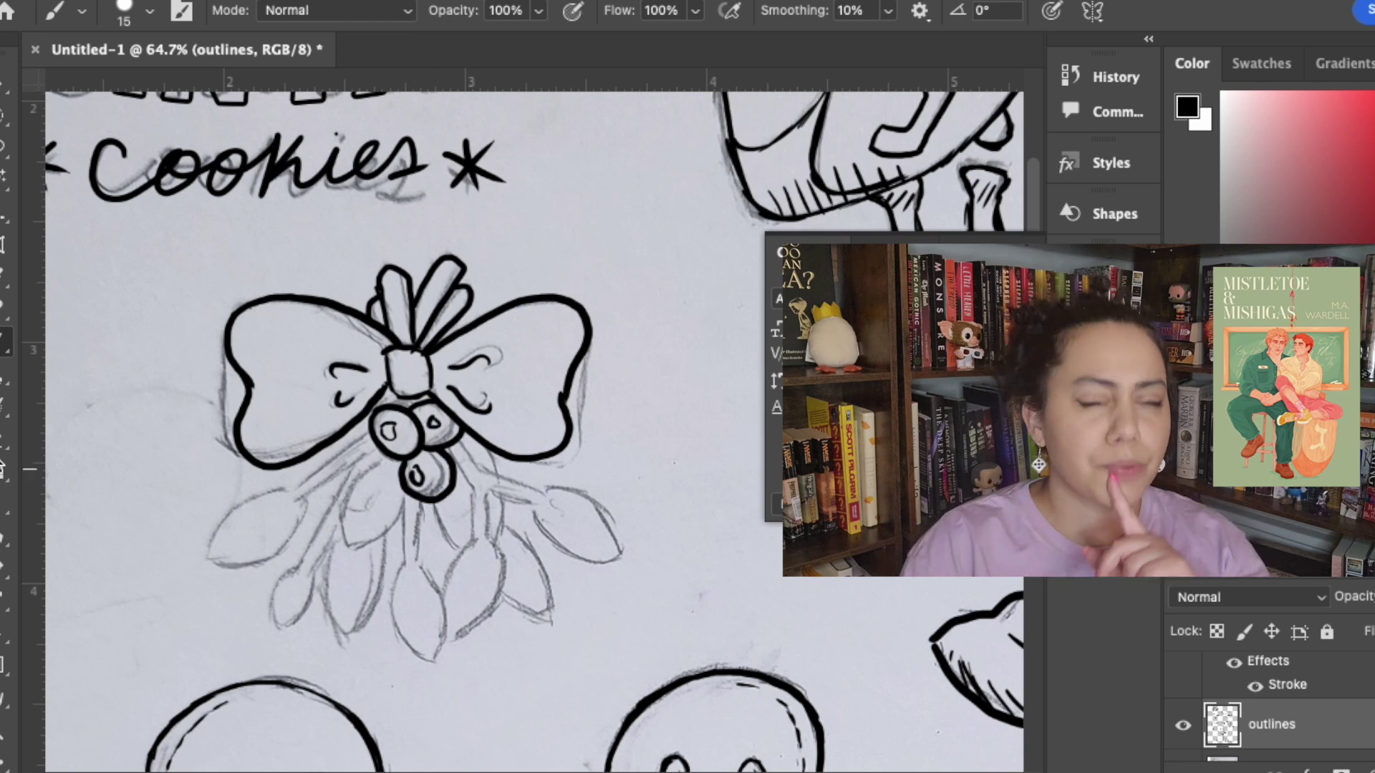
- Ink the mistletoe's outer left leaf, the inner left leaf and the two hanging centre leaves with their stems
{"action": "left_click_drag", "start_coordinate": [202, 556], "coordinate": [307, 491]}
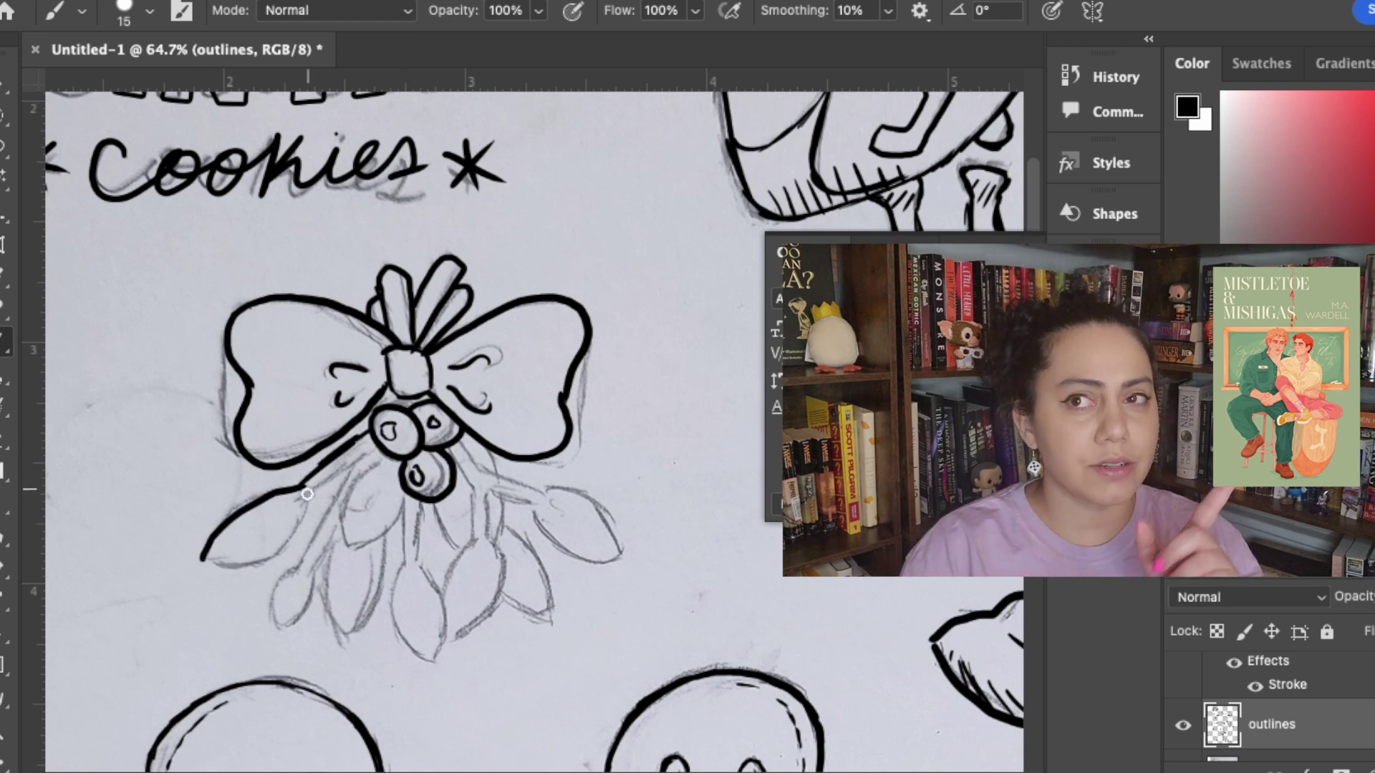
{"action": "mouse_move", "coordinate": [202, 564]}
{"action": "left_mouse_down"}
{"action": "mouse_move", "coordinate": [374, 451]}
{"action": "mouse_move", "coordinate": [401, 498]}
{"action": "mouse_move", "coordinate": [405, 562]}
{"action": "left_mouse_up"}
{"action": "mouse_move", "coordinate": [421, 501]}
{"action": "left_mouse_down"}
{"action": "mouse_move", "coordinate": [441, 662]}
{"action": "mouse_move", "coordinate": [429, 570]}
{"action": "mouse_move", "coordinate": [494, 546]}
{"action": "left_mouse_up"}
{"action": "left_click_drag", "start_coordinate": [472, 493], "coordinate": [470, 536]}
{"action": "left_click_drag", "start_coordinate": [493, 546], "coordinate": [490, 494]}
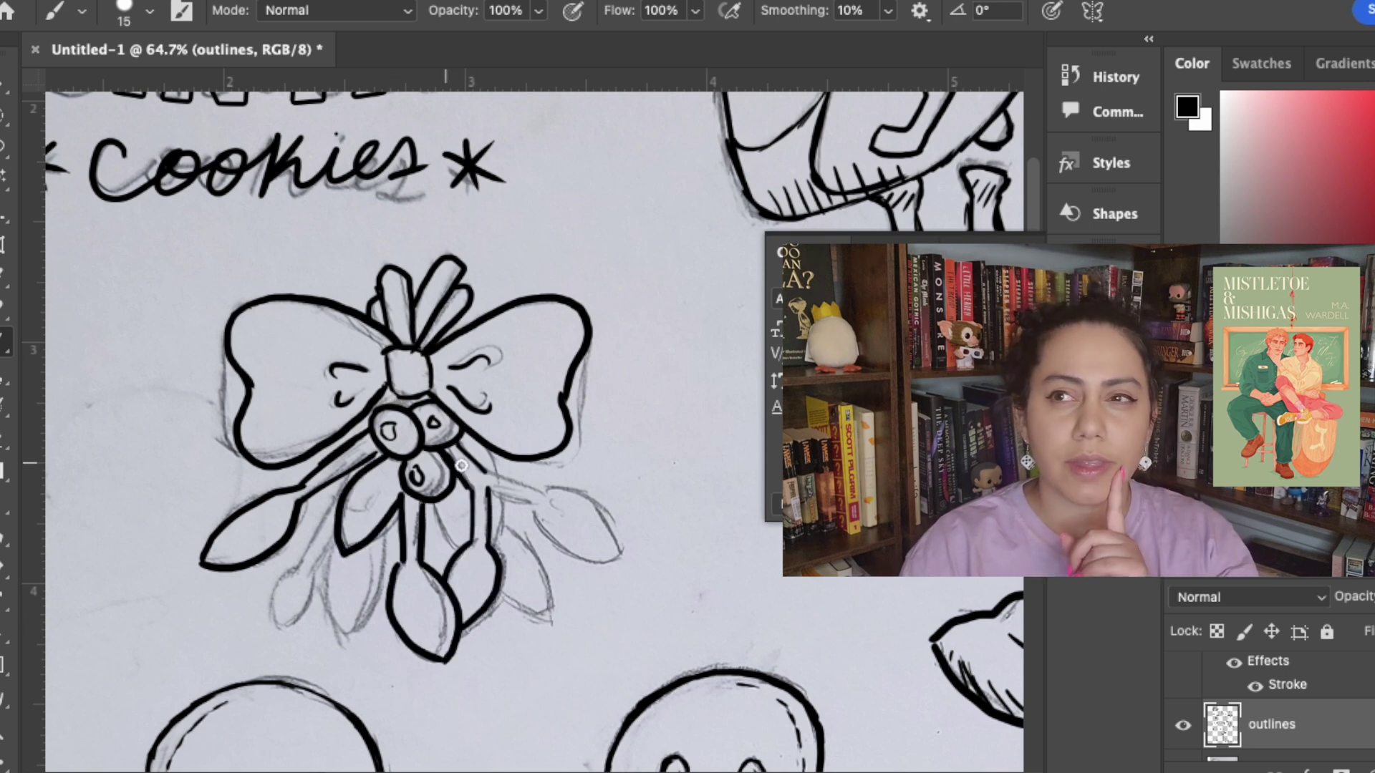
- Ink the mistletoe's outer and lower right leaves and the two remaining lower left leaves with their stems
{"action": "left_click_drag", "start_coordinate": [542, 511], "coordinate": [623, 562]}
{"action": "mouse_move", "coordinate": [552, 493]}
{"action": "left_mouse_down"}
{"action": "mouse_move", "coordinate": [609, 512]}
{"action": "mouse_move", "coordinate": [597, 565]}
{"action": "left_mouse_up"}
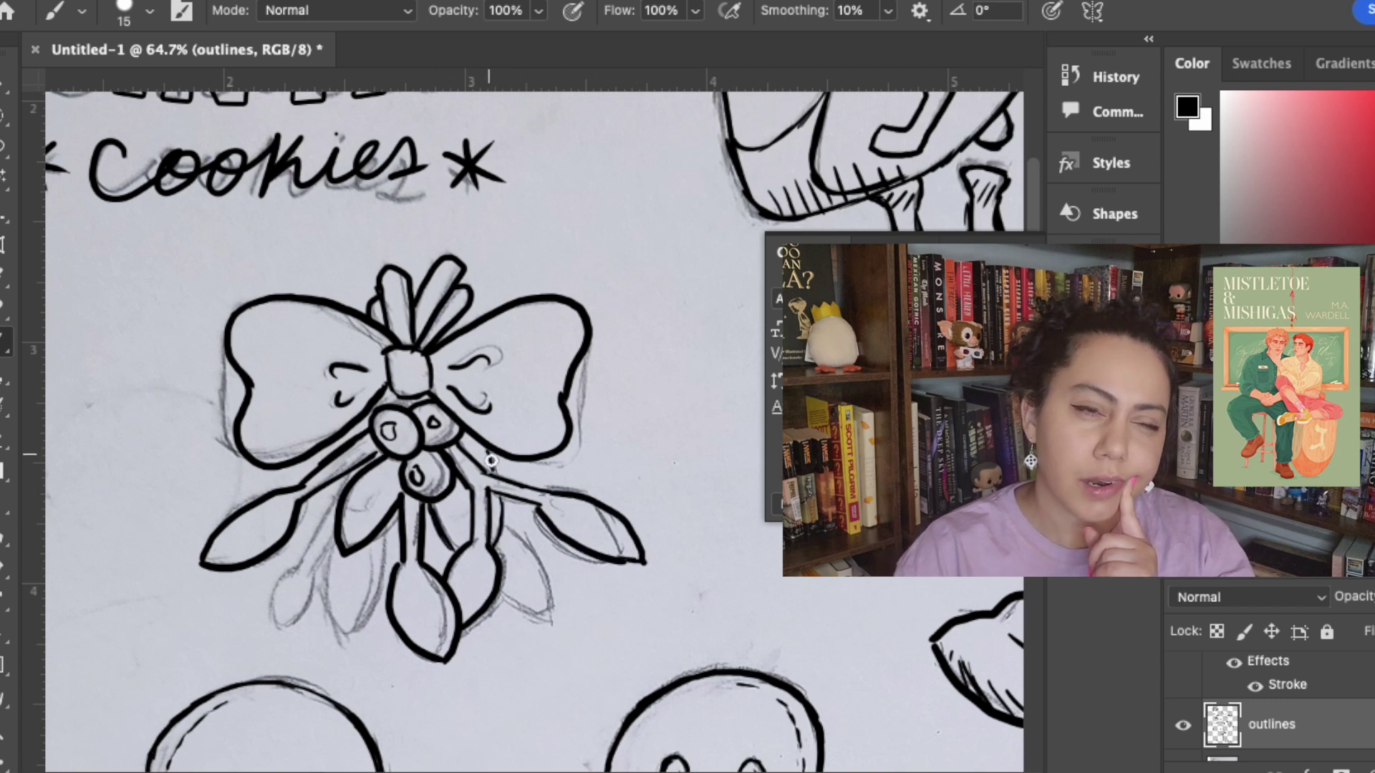
{"action": "left_click_drag", "start_coordinate": [504, 519], "coordinate": [548, 614]}
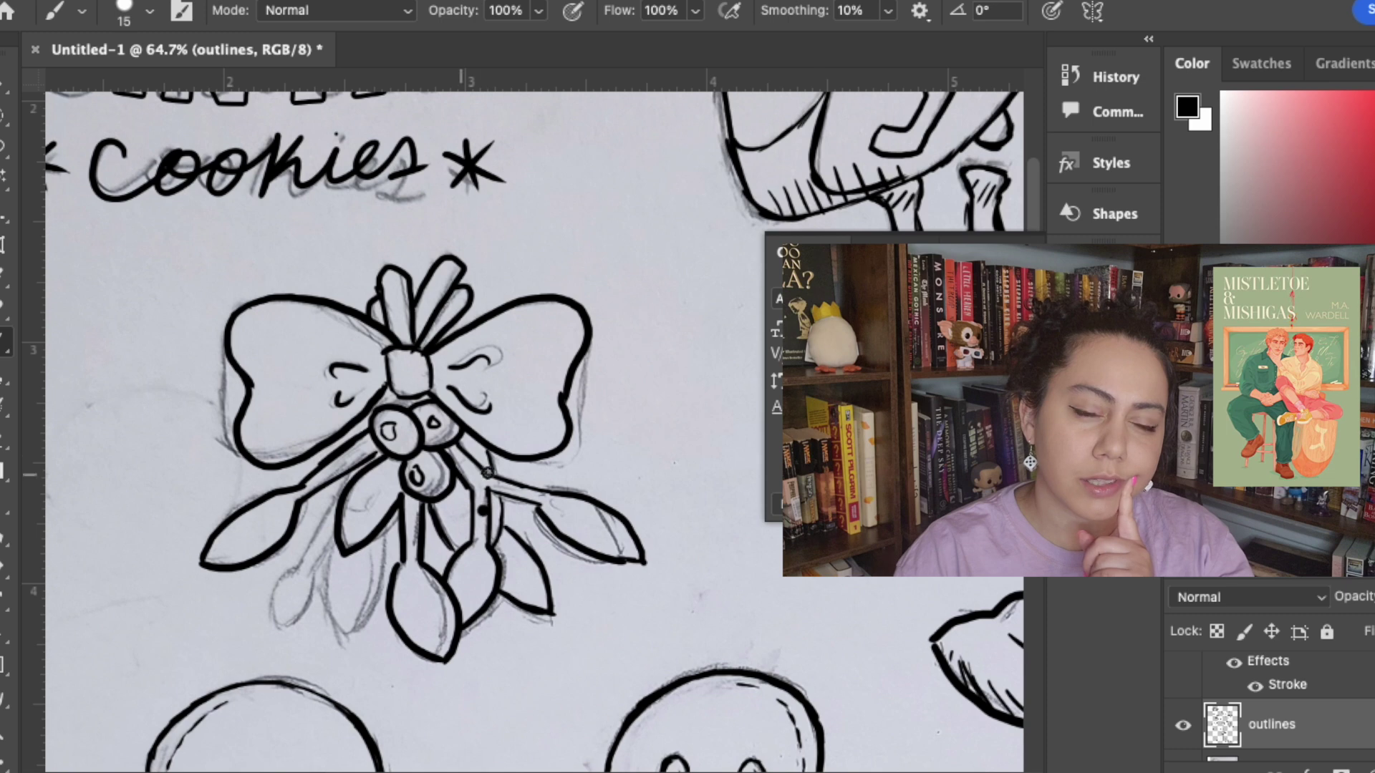
{"action": "left_click_drag", "start_coordinate": [276, 587], "coordinate": [348, 476]}
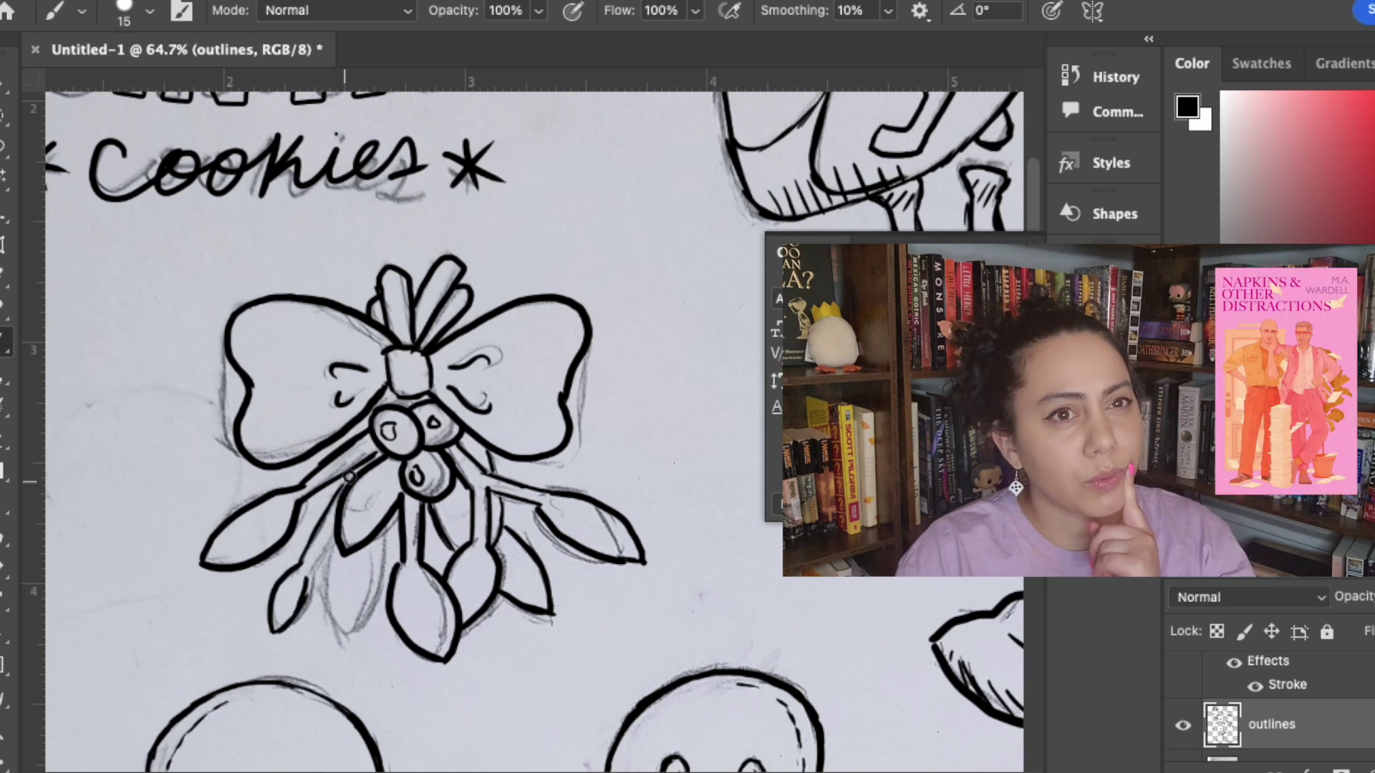
{"action": "mouse_move", "coordinate": [338, 547]}
{"action": "left_mouse_down"}
{"action": "mouse_move", "coordinate": [362, 627]}
{"action": "mouse_move", "coordinate": [383, 530]}
{"action": "left_mouse_up"}
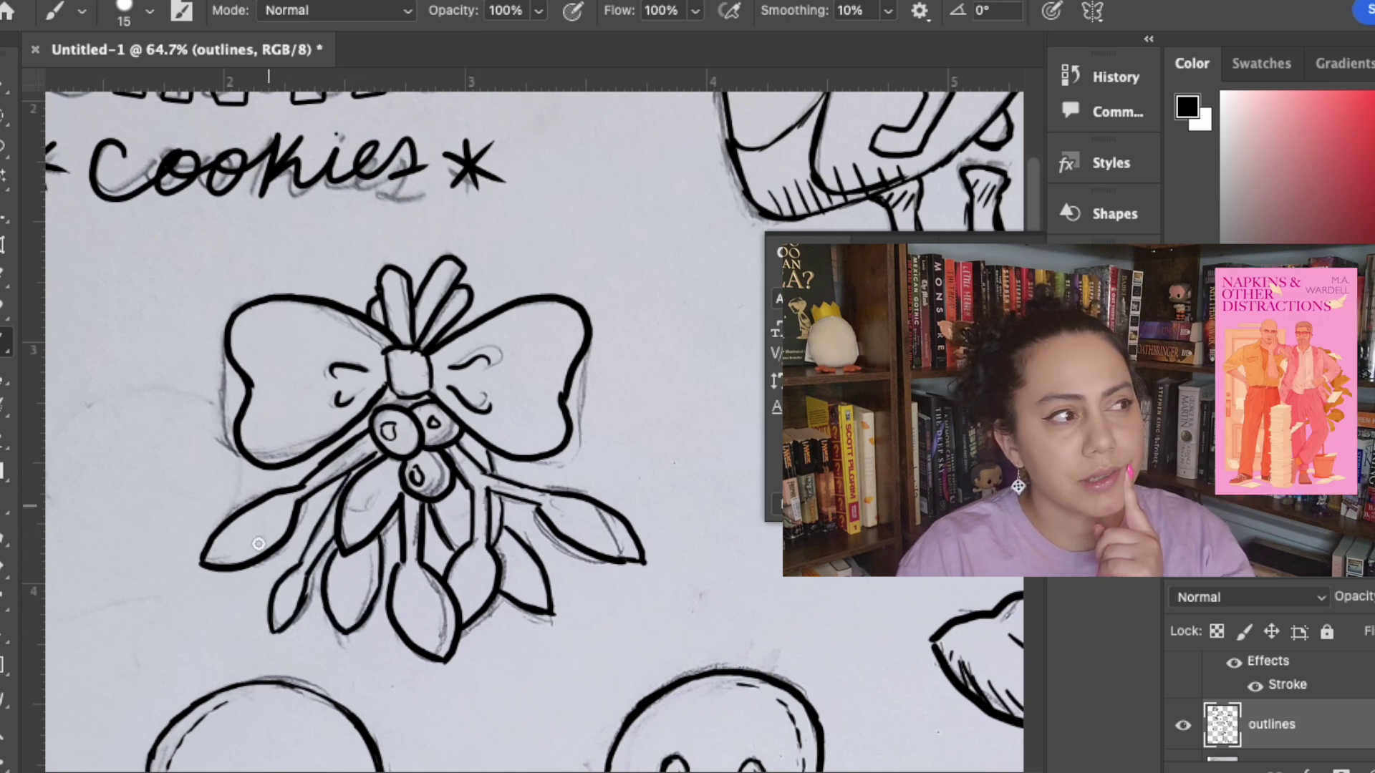
- Review the whole inked sheet for sketches still missing outlines and for gaps between the drawings
{"action": "key", "text": "ctrl+minus"}
{"action": "key", "text": "ctrl+minus"}
{"action": "key", "text": "ctrl+minus"}
{"action": "key", "text": "ctrl+minus"}
{"action": "key", "text": "ctrl+minus"}
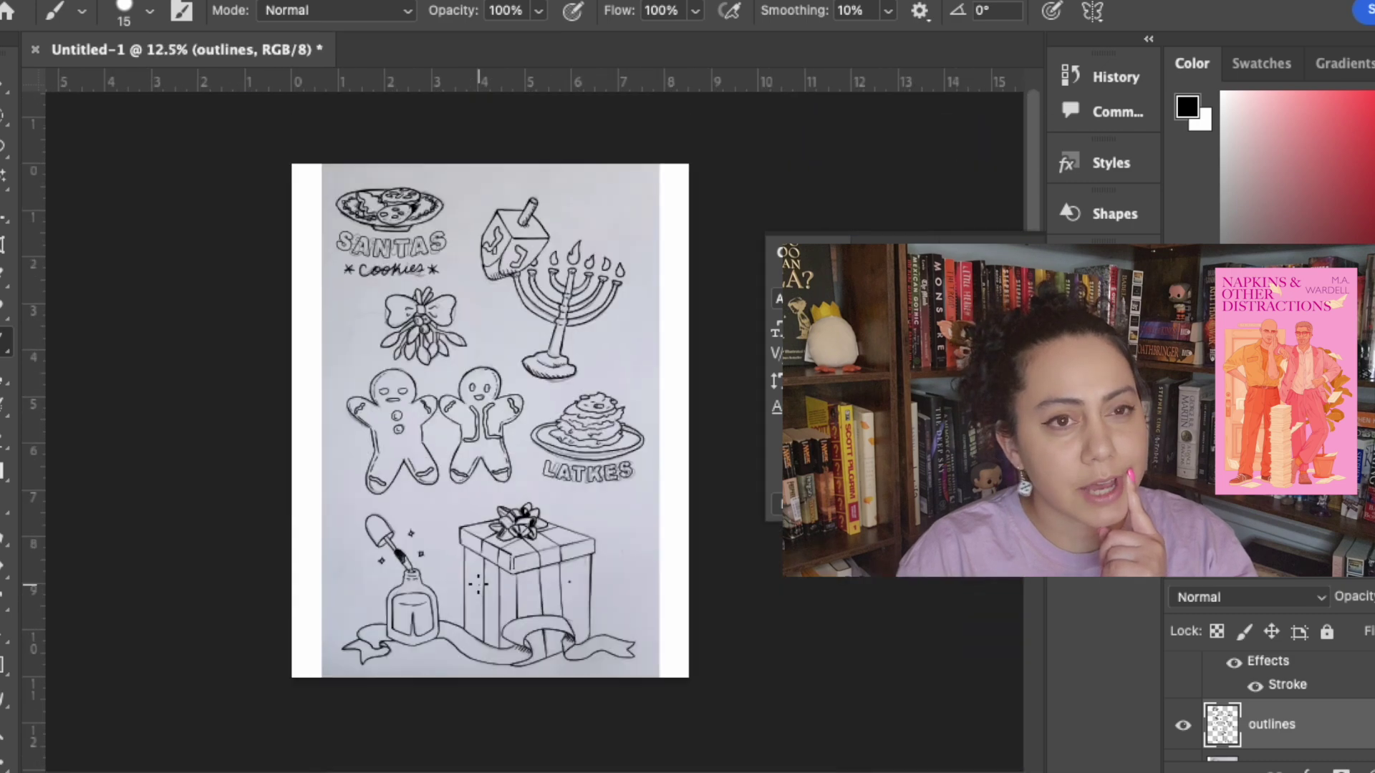
{"action": "key", "text": "ctrl+plus"}
{"action": "key", "text": "ctrl+plus"}
{"action": "key", "text": "ctrl+plus"}
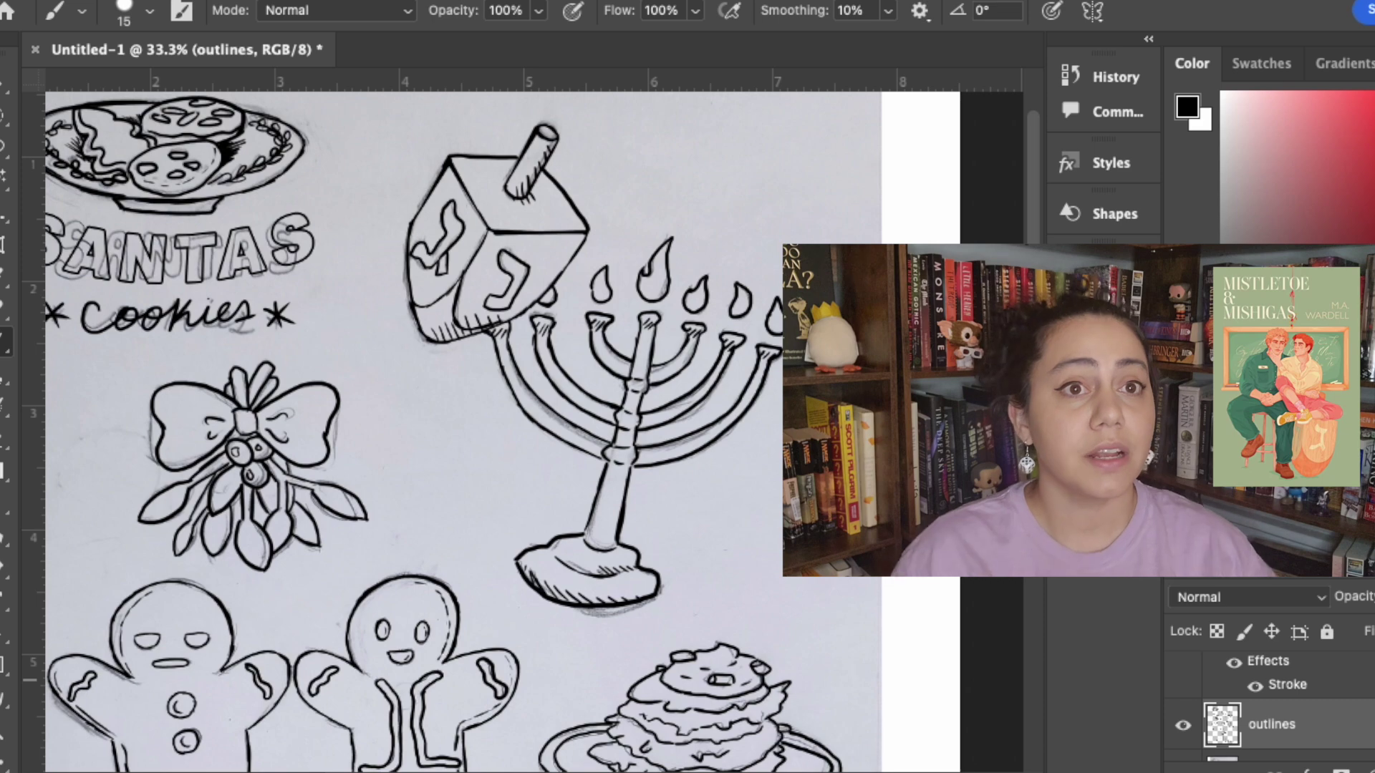
- Search the preset shapes for "snow" and try placing one of the shapes over the menorah
{"action": "left_click", "coordinate": [777, 2]}
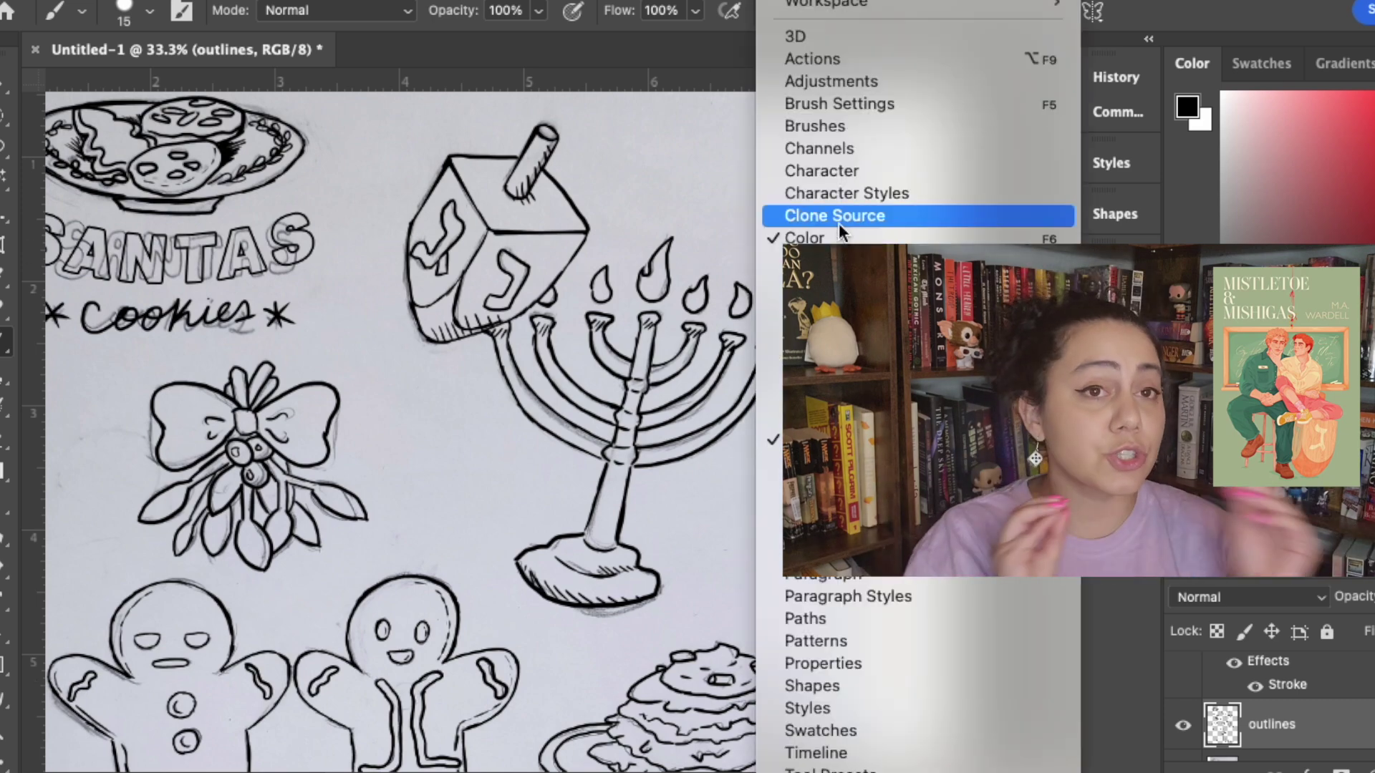
{"action": "left_click", "coordinate": [809, 283]}
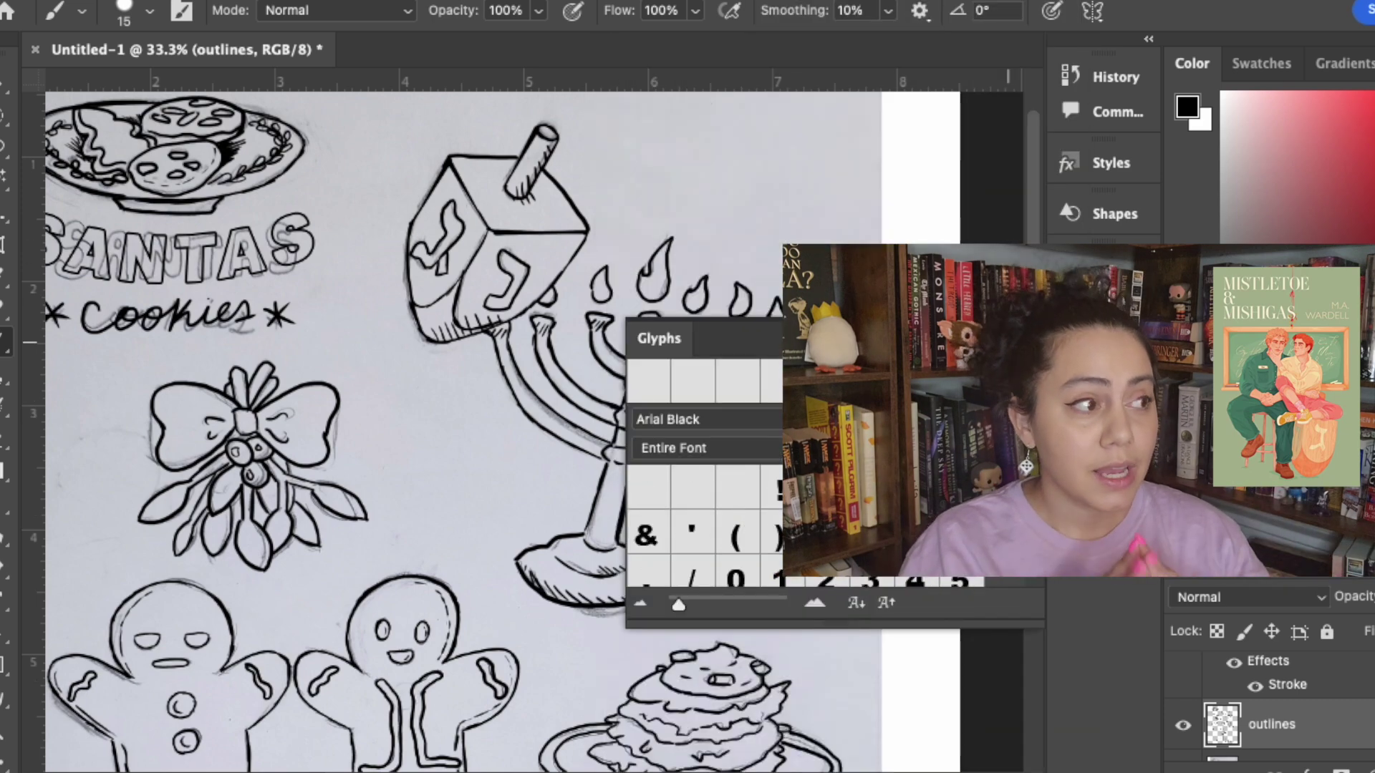
{"action": "left_click", "coordinate": [795, 0]}
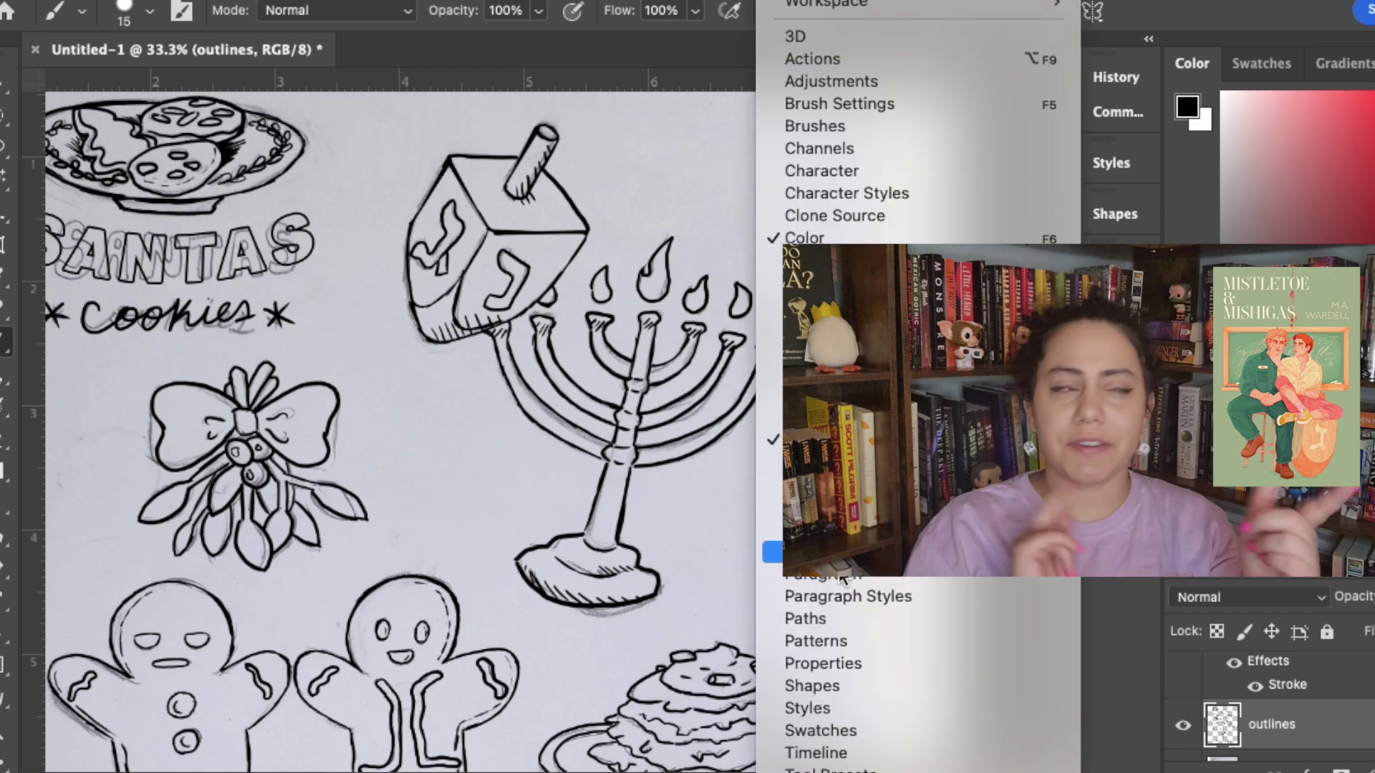
{"action": "left_click", "coordinate": [798, 608]}
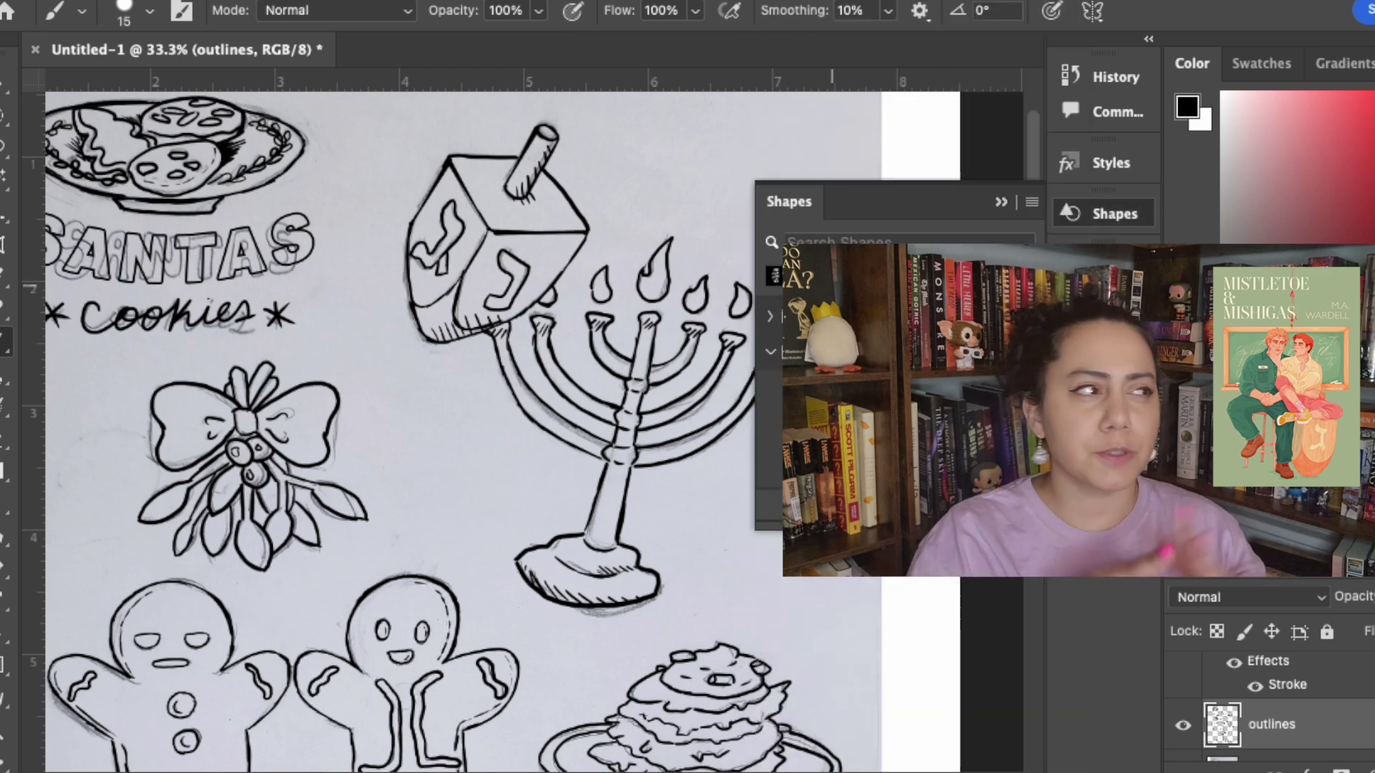
{"action": "left_click", "coordinate": [771, 353]}
{"action": "scroll", "coordinate": [899, 393], "scroll_direction": "down", "scroll_amount": 3}
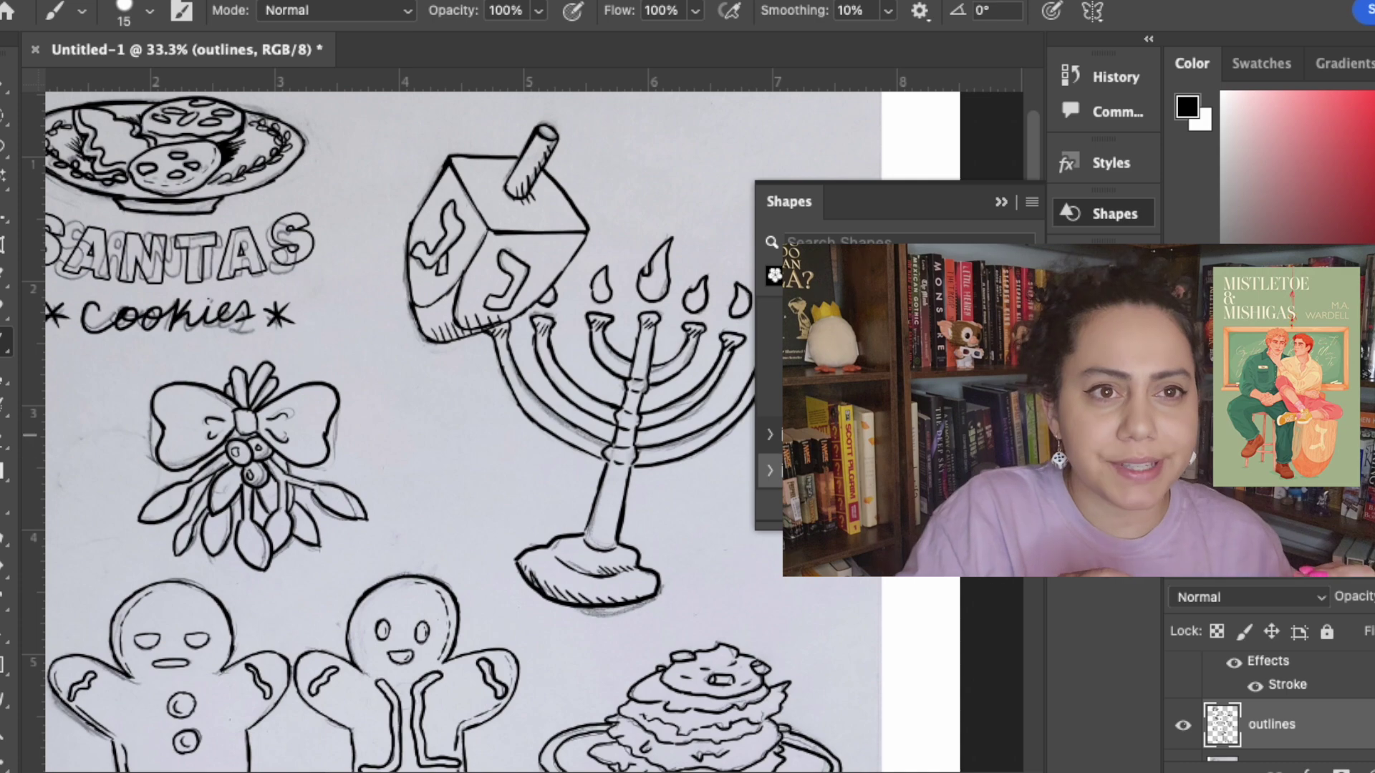
{"action": "left_click", "coordinate": [904, 240]}
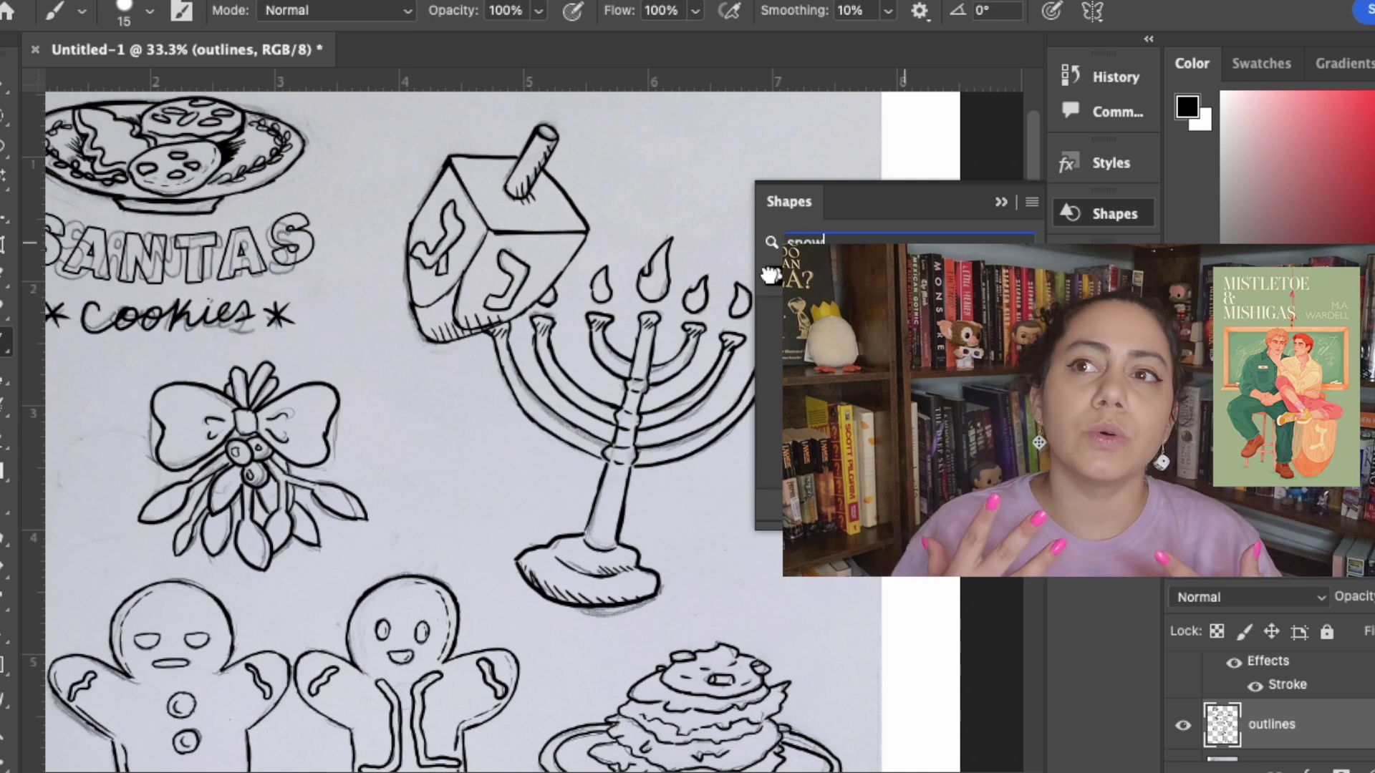
{"action": "left_click_drag", "start_coordinate": [774, 275], "coordinate": [620, 307]}
{"action": "key", "text": "v"}
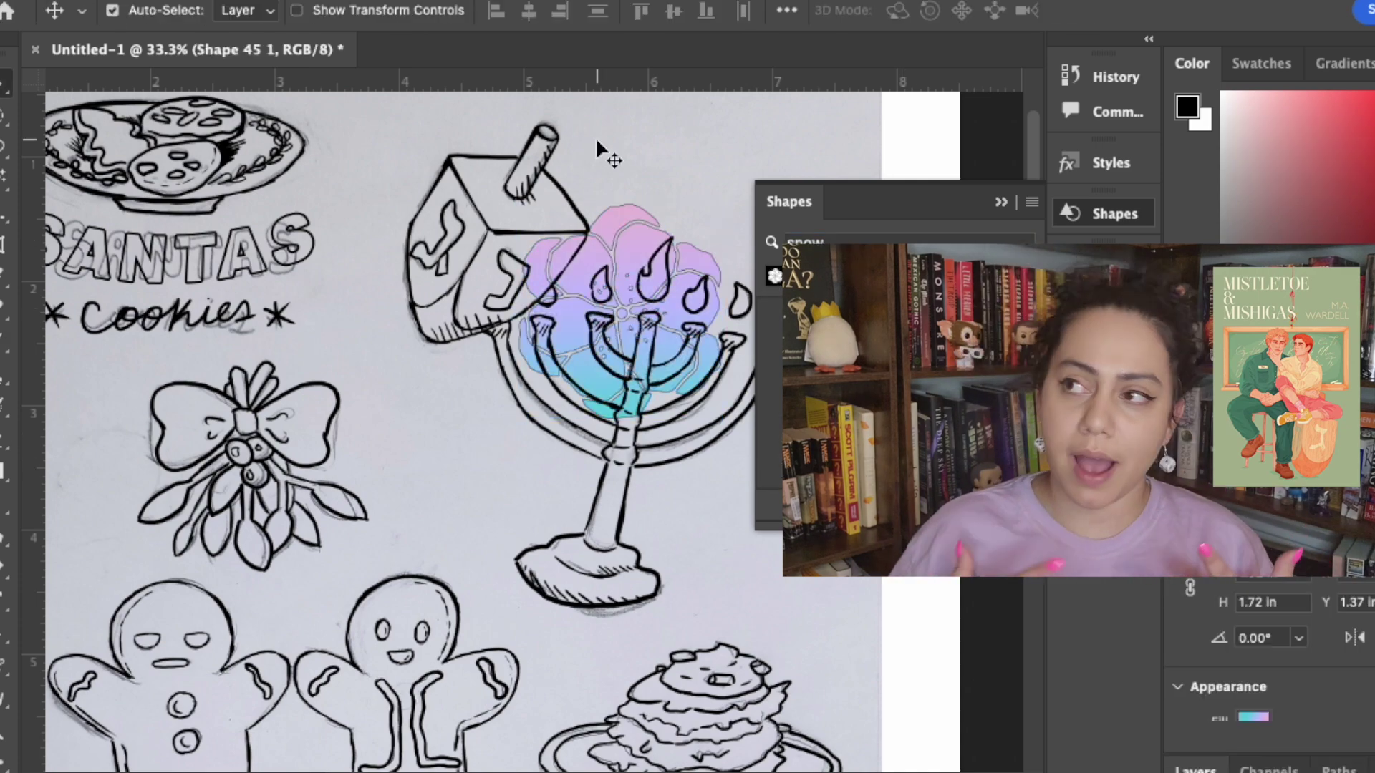
{"action": "key", "text": "super+z"}
{"action": "left_click", "coordinate": [1001, 201]}
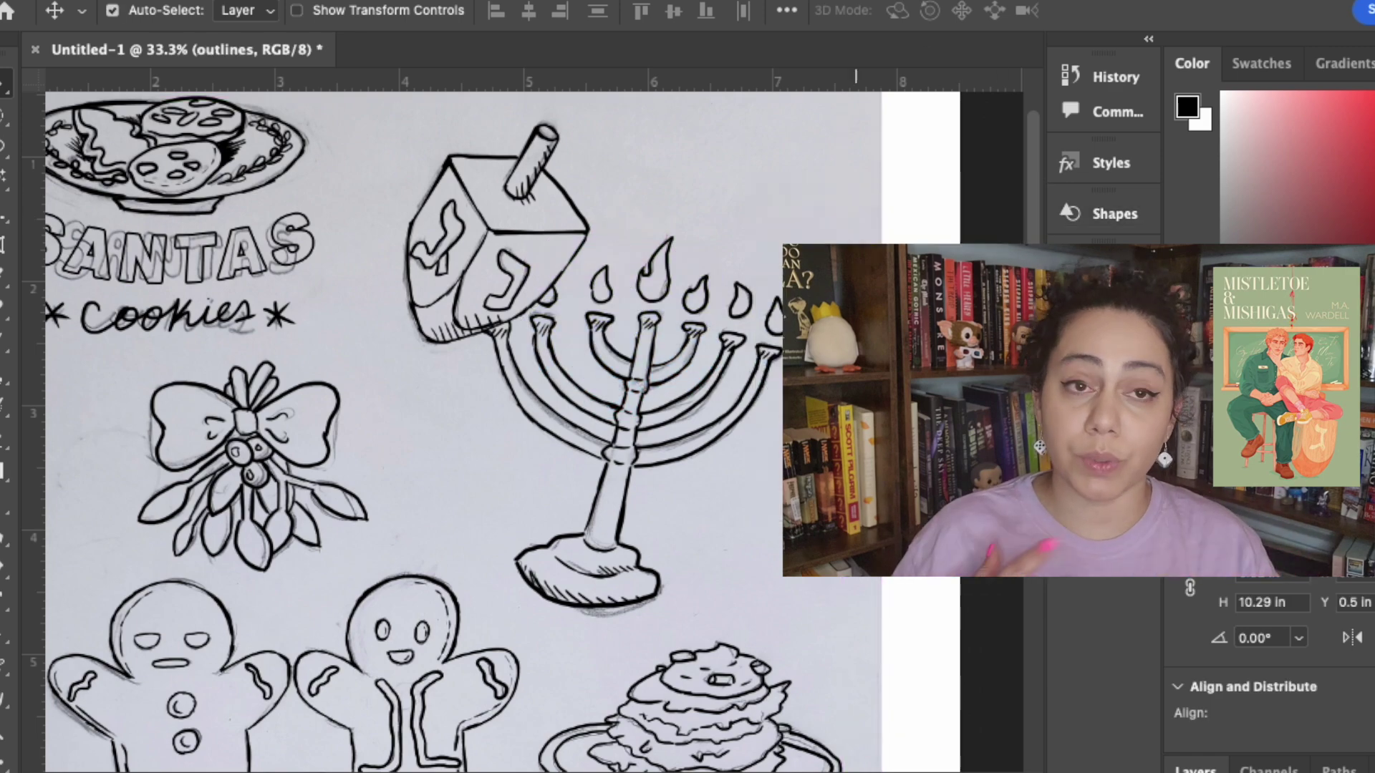
- Return to the Brush on the outlines layer, and hide and show that layer to compare the ink with the pencil sketch
{"action": "left_click", "coordinate": [476, 480]}
{"action": "left_click", "coordinate": [6, 341]}
{"action": "left_click", "coordinate": [1195, 768]}
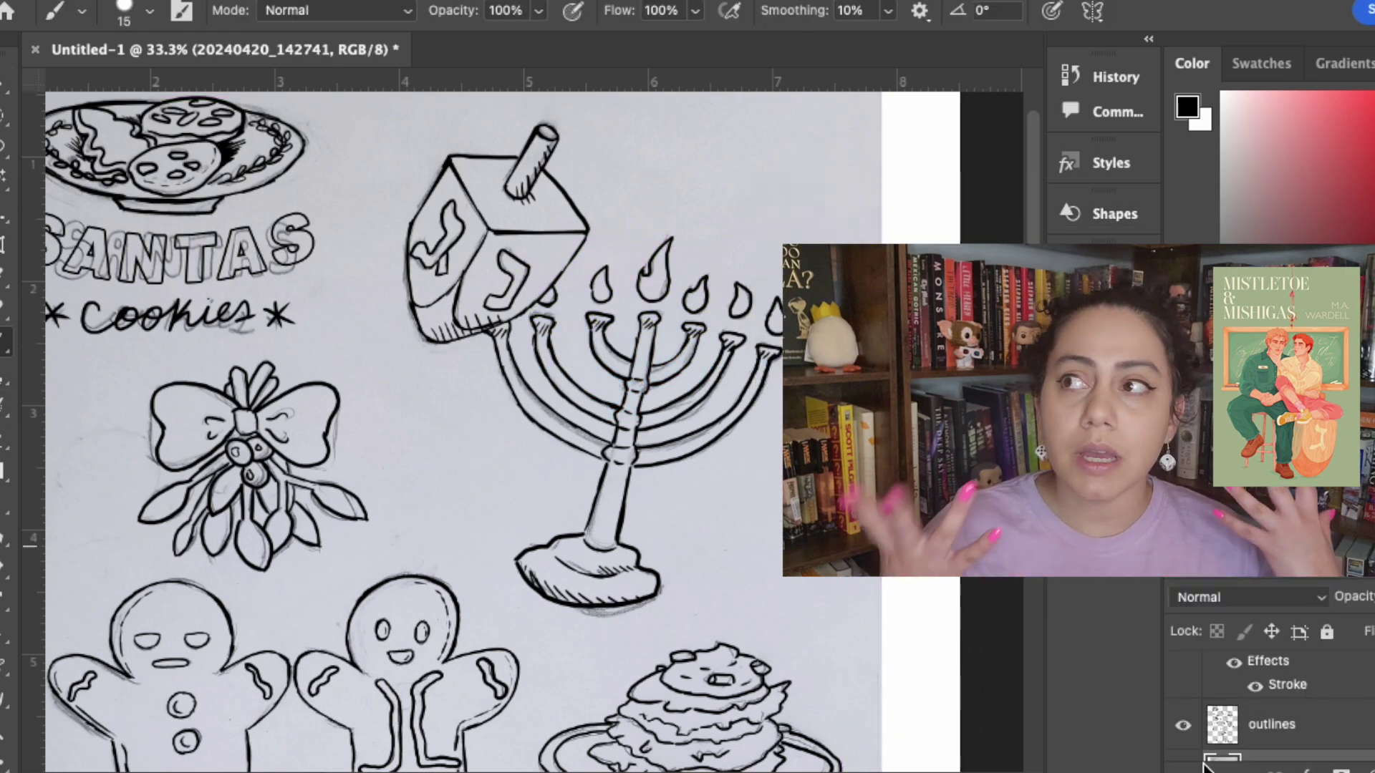
{"action": "left_click", "coordinate": [1299, 723]}
{"action": "scroll", "coordinate": [1298, 669], "scroll_direction": "down", "scroll_amount": 3}
{"action": "left_click", "coordinate": [1182, 661]}
{"action": "left_click", "coordinate": [1182, 661]}
{"action": "left_click", "coordinate": [1182, 661]}
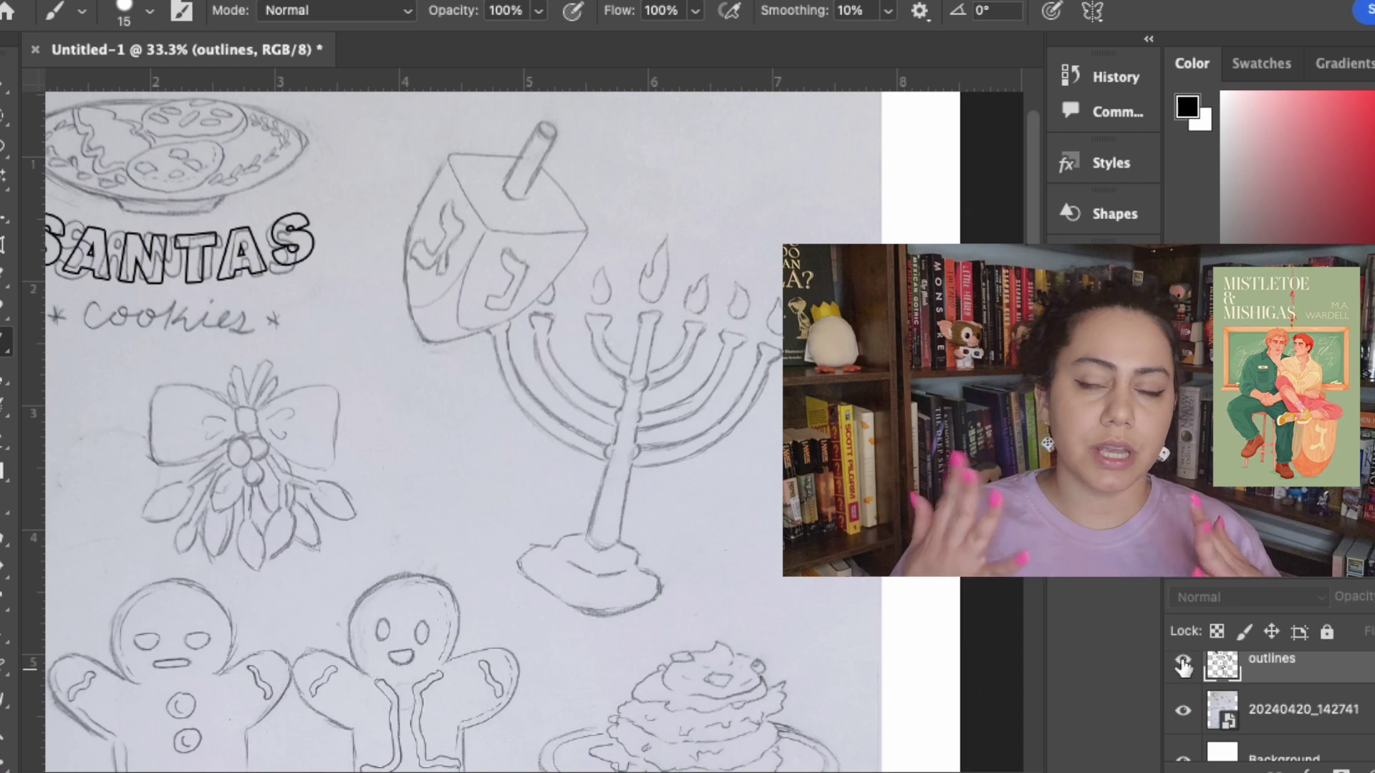
{"action": "left_click", "coordinate": [1182, 661]}
{"action": "scroll", "coordinate": [696, 476], "scroll_direction": "up", "scroll_amount": 3}
{"action": "right_click", "coordinate": [648, 376]}
{"action": "left_click", "coordinate": [436, 383]}
{"action": "scroll", "coordinate": [436, 384], "scroll_direction": "up", "scroll_amount": 3}
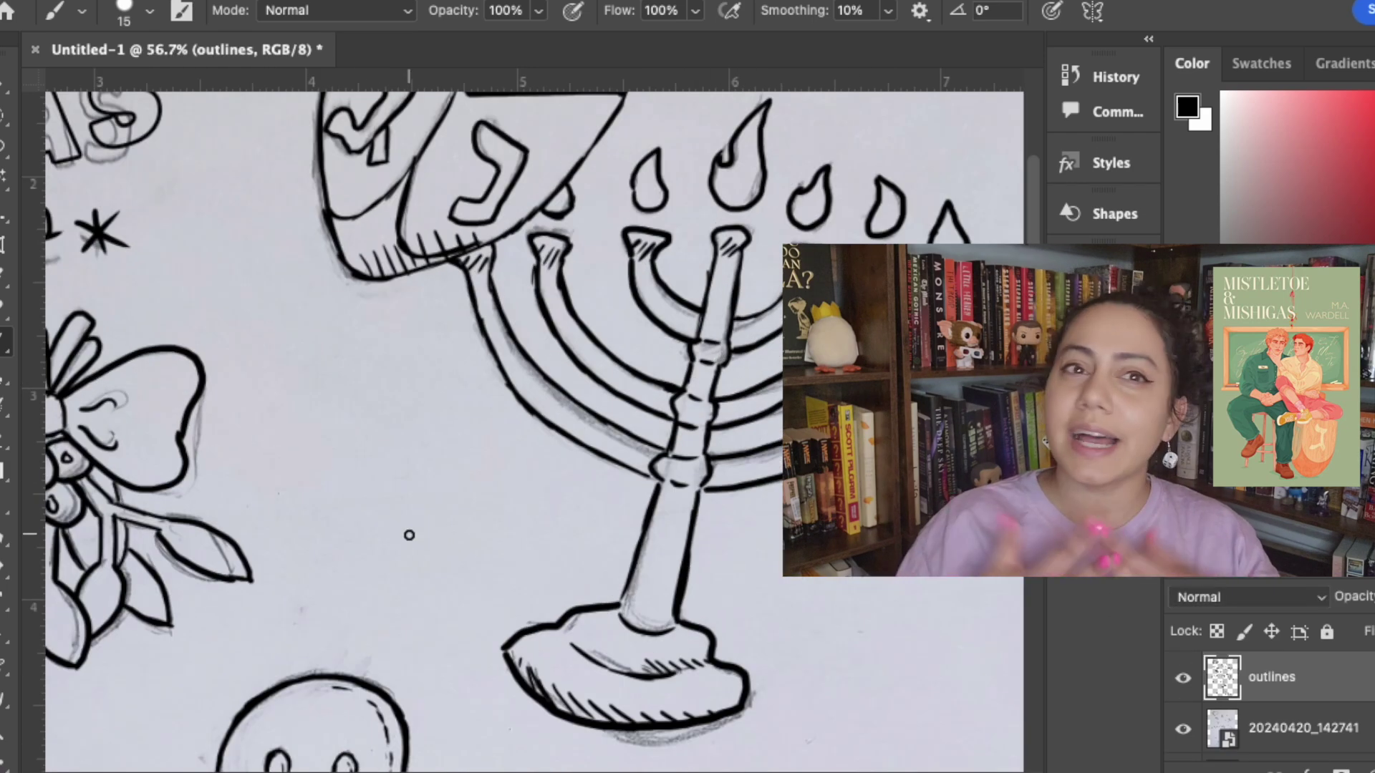
{"action": "left_click", "coordinate": [606, 2]}
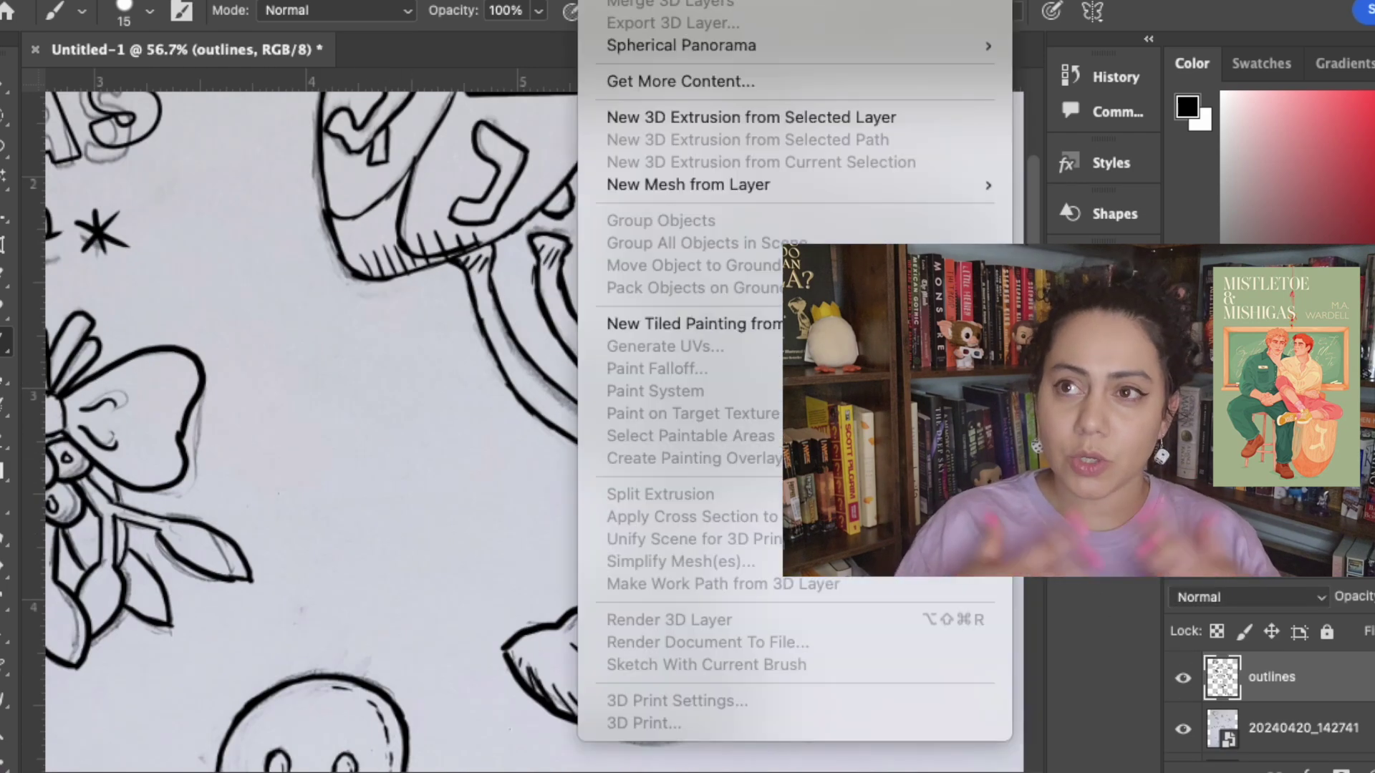
{"action": "mouse_move", "coordinate": [215, 1]}
{"action": "key", "text": "Escape"}
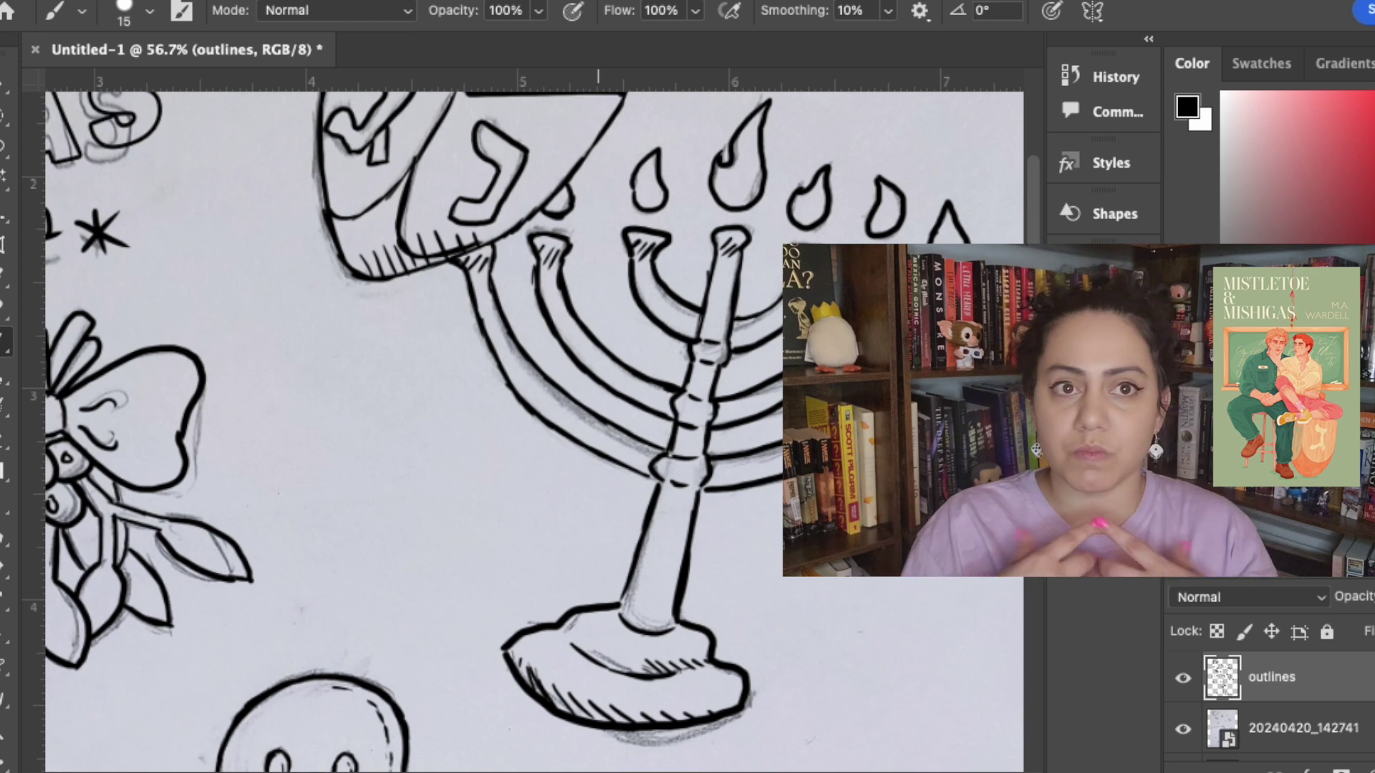
{"action": "left_click", "coordinate": [308, 10]}
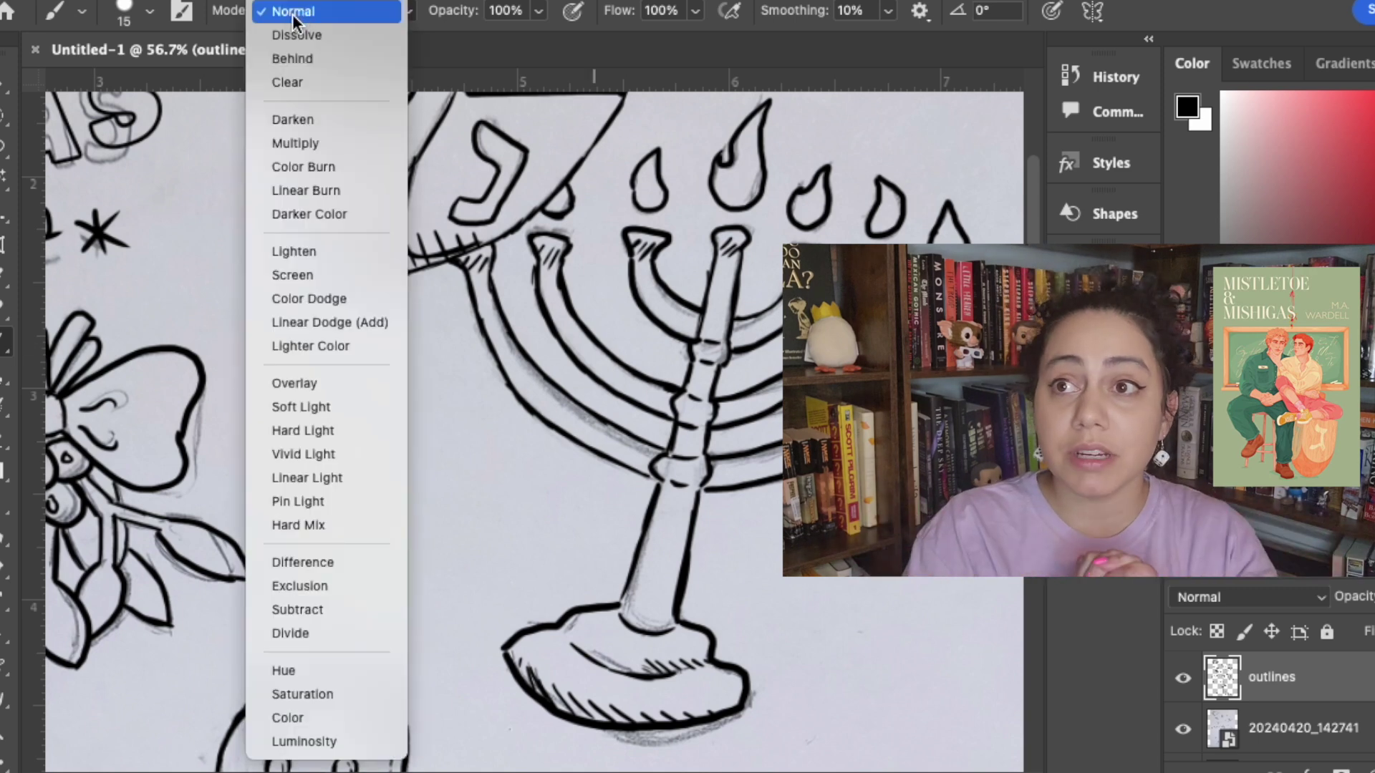
{"action": "left_click", "coordinate": [265, 13]}
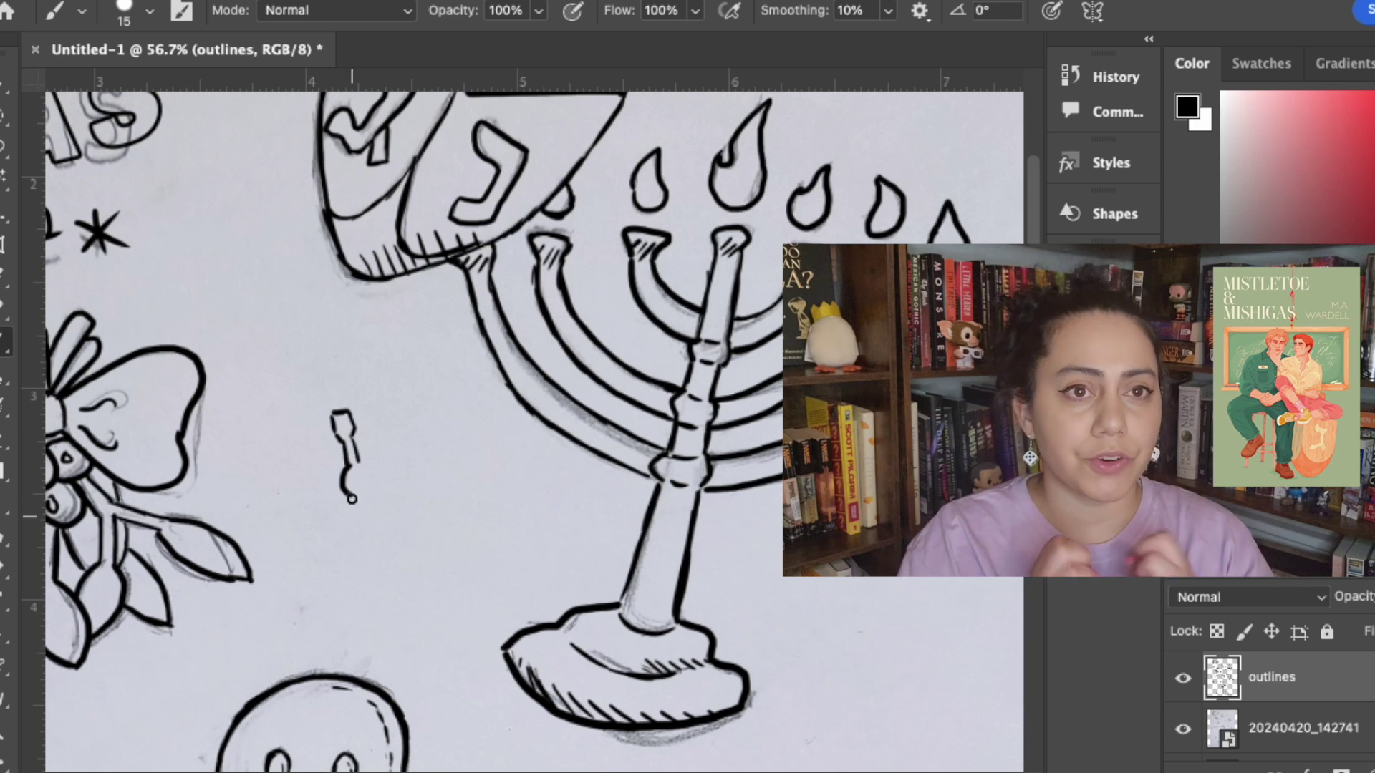
{"action": "key", "text": "ctrl+z"}
{"action": "mouse_move", "coordinate": [349, 464]}
{"action": "left_mouse_down"}
{"action": "mouse_move", "coordinate": [359, 487]}
{"action": "mouse_move", "coordinate": [399, 485]}
{"action": "left_mouse_up"}
{"action": "key", "text": "ctrl+z"}
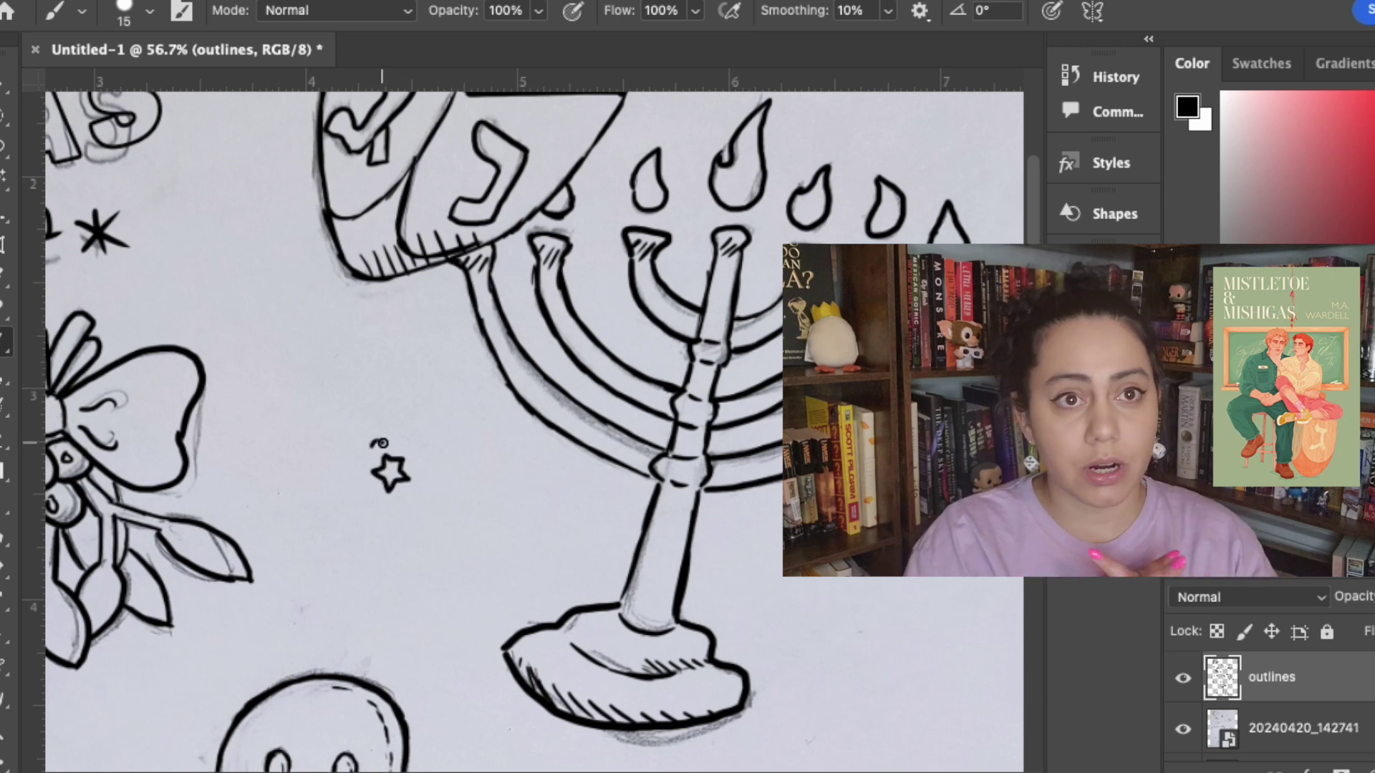
{"action": "mouse_move", "coordinate": [436, 410]}
{"action": "left_mouse_down"}
{"action": "mouse_move", "coordinate": [404, 444]}
{"action": "mouse_move", "coordinate": [430, 456]}
{"action": "mouse_move", "coordinate": [424, 483]}
{"action": "left_mouse_up"}
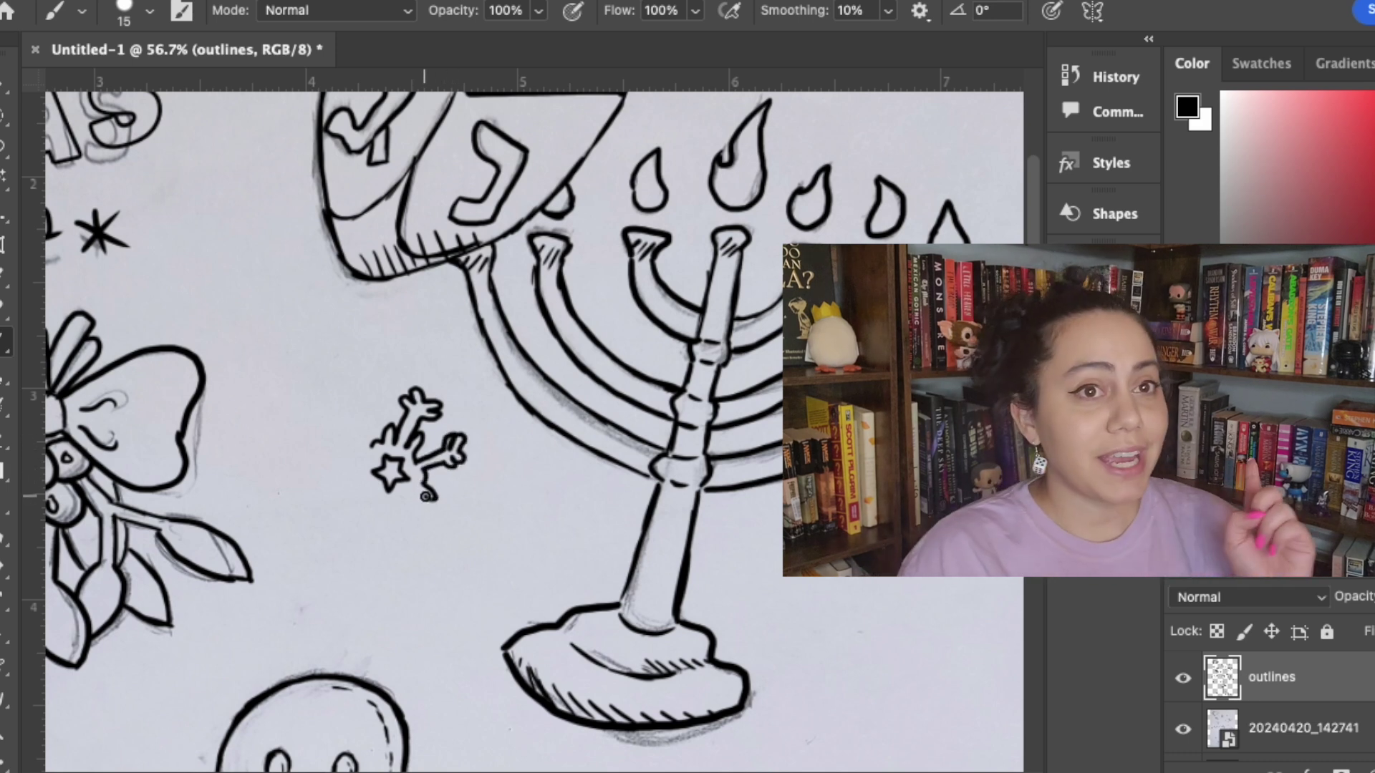
{"action": "mouse_move", "coordinate": [444, 534]}
{"action": "left_mouse_down"}
{"action": "mouse_move", "coordinate": [404, 507]}
{"action": "mouse_move", "coordinate": [385, 530]}
{"action": "mouse_move", "coordinate": [396, 549]}
{"action": "mouse_move", "coordinate": [362, 539]}
{"action": "mouse_move", "coordinate": [365, 505]}
{"action": "mouse_move", "coordinate": [405, 466]}
{"action": "mouse_move", "coordinate": [390, 390]}
{"action": "left_mouse_up"}
{"action": "left_click", "coordinate": [4, 315]}
{"action": "key", "text": "b"}
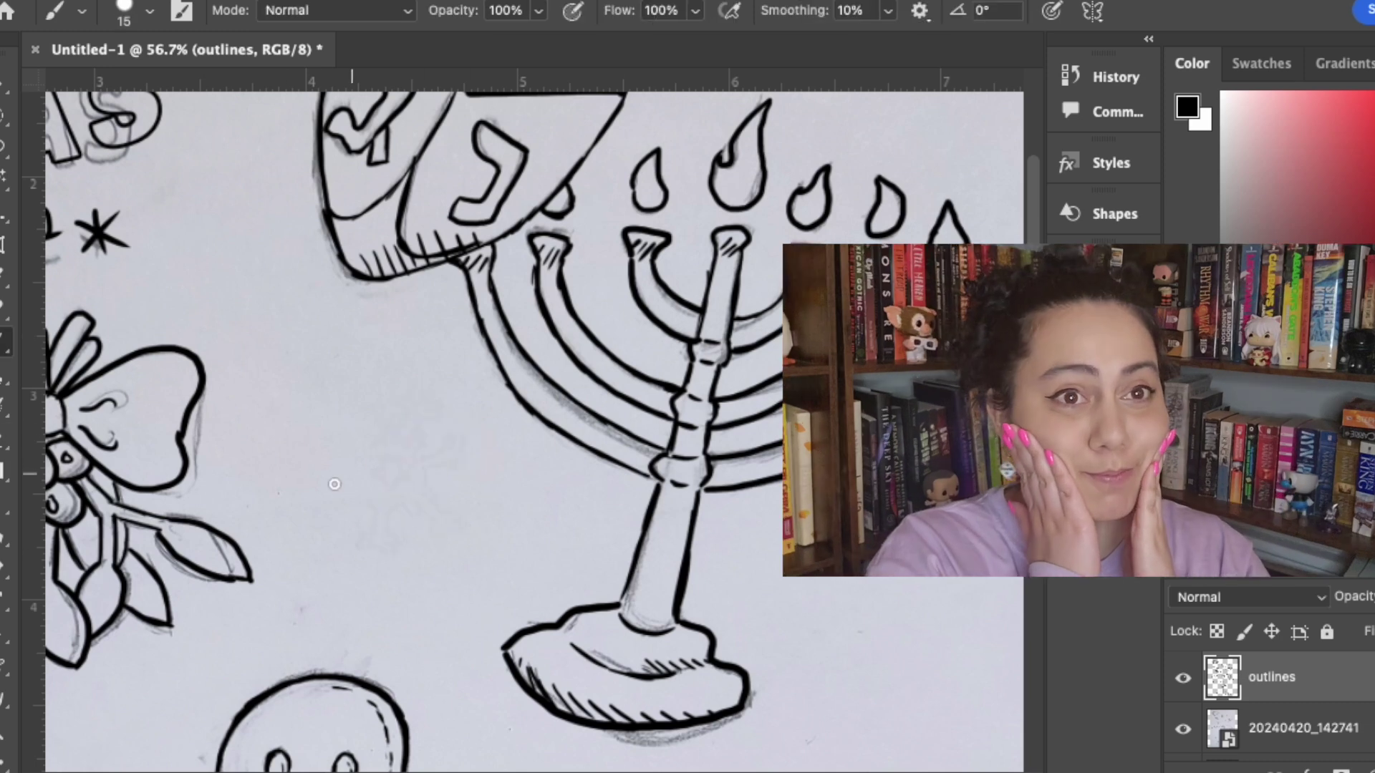
- Ink a six-armed snowflake outline in the gap between the mistletoe and the menorah, redrawing its lower right arm once
{"action": "left_click_drag", "start_coordinate": [344, 416], "coordinate": [379, 395]}
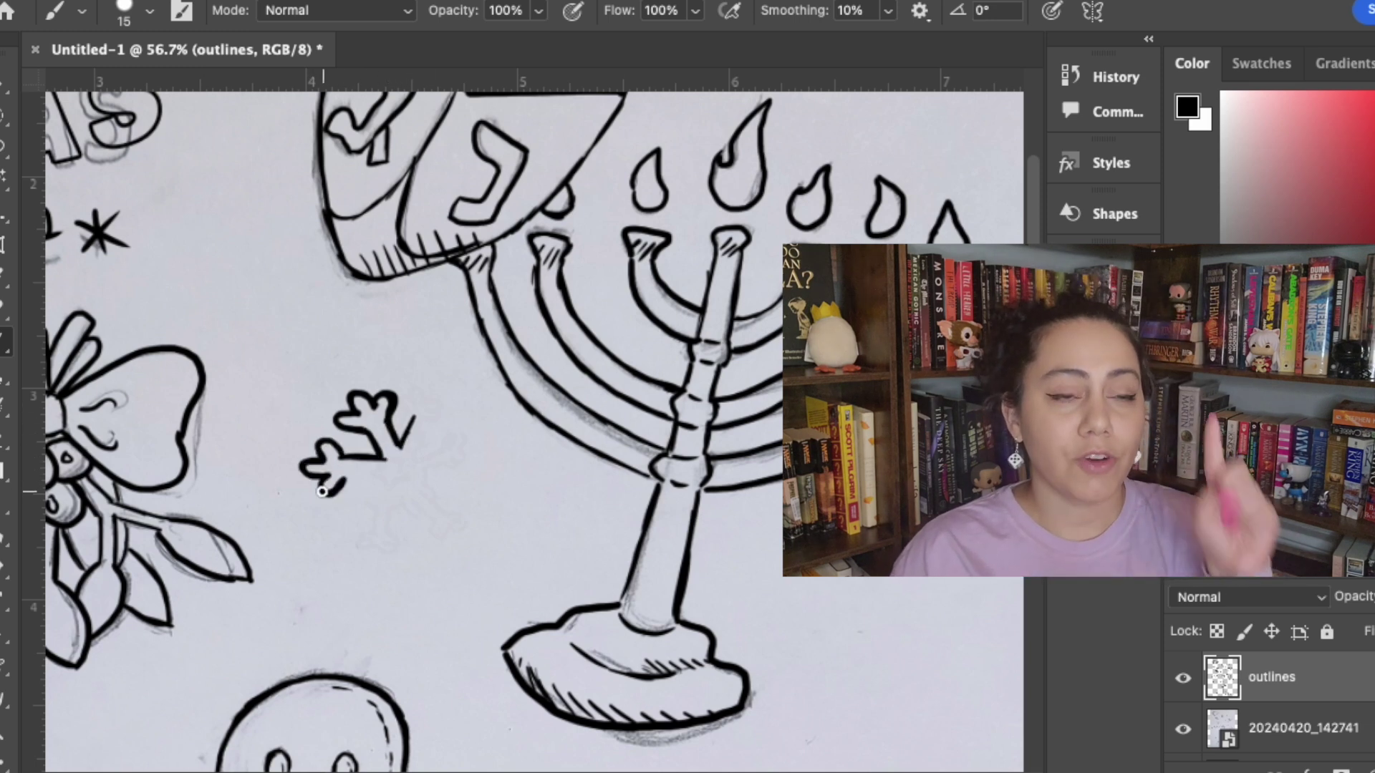
{"action": "left_click_drag", "start_coordinate": [408, 424], "coordinate": [443, 423]}
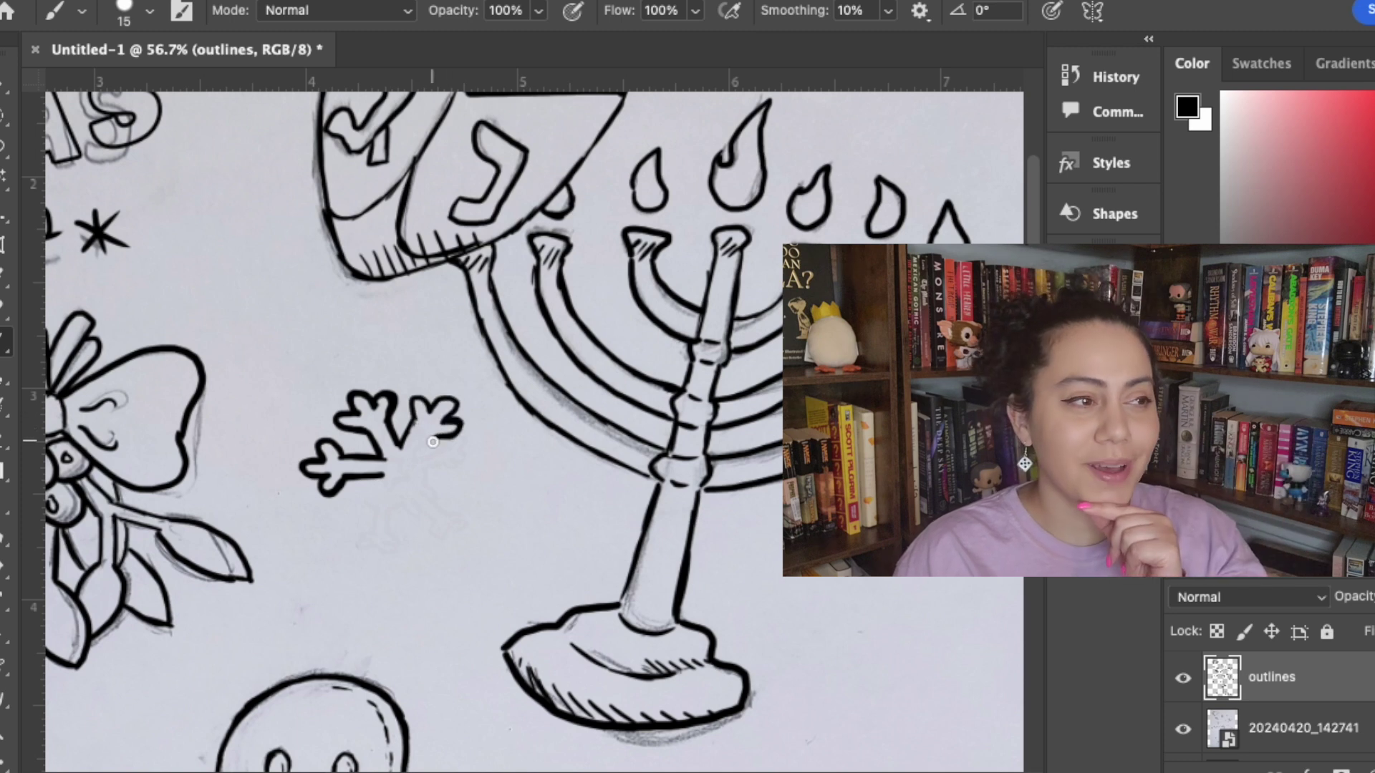
{"action": "mouse_move", "coordinate": [380, 548]}
{"action": "left_mouse_down"}
{"action": "mouse_move", "coordinate": [415, 494]}
{"action": "mouse_move", "coordinate": [451, 503]}
{"action": "left_mouse_up"}
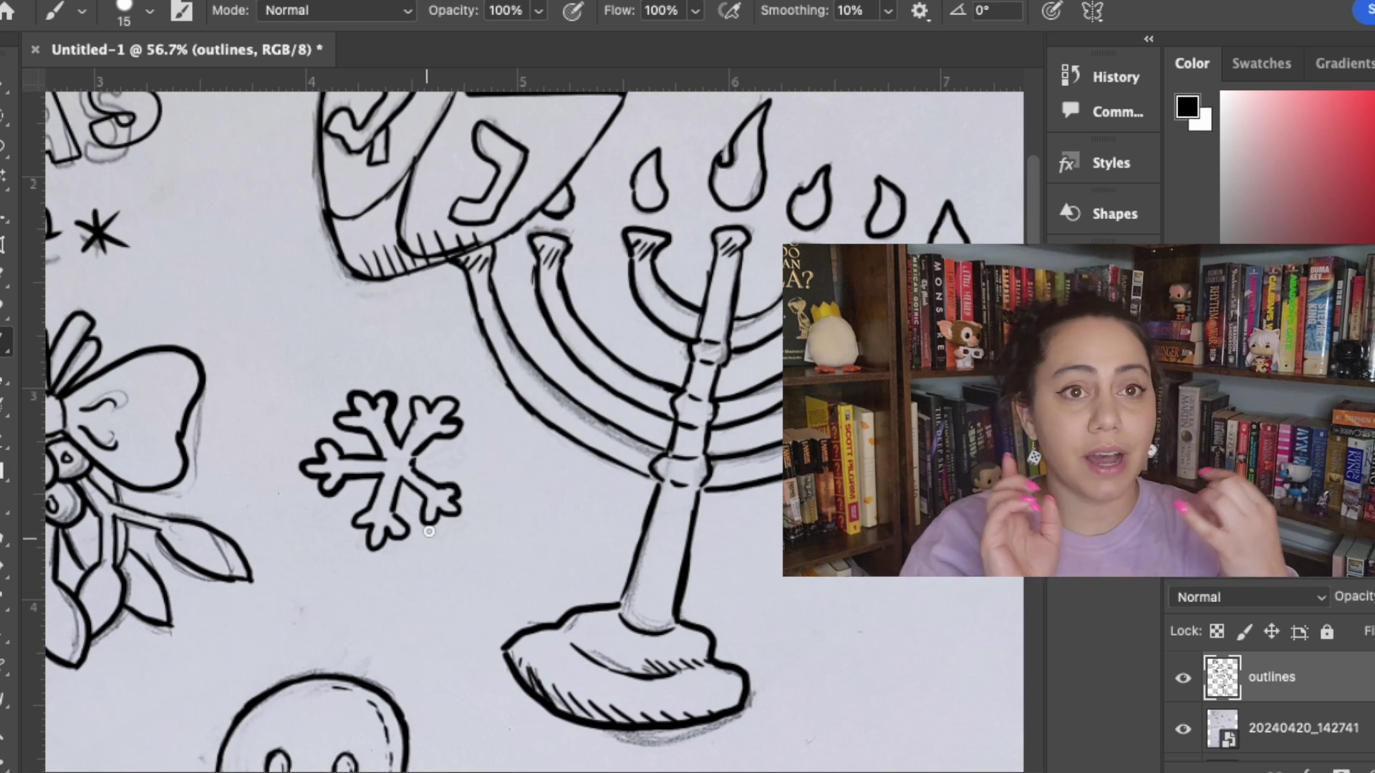
{"action": "key", "text": "ctrl+z"}
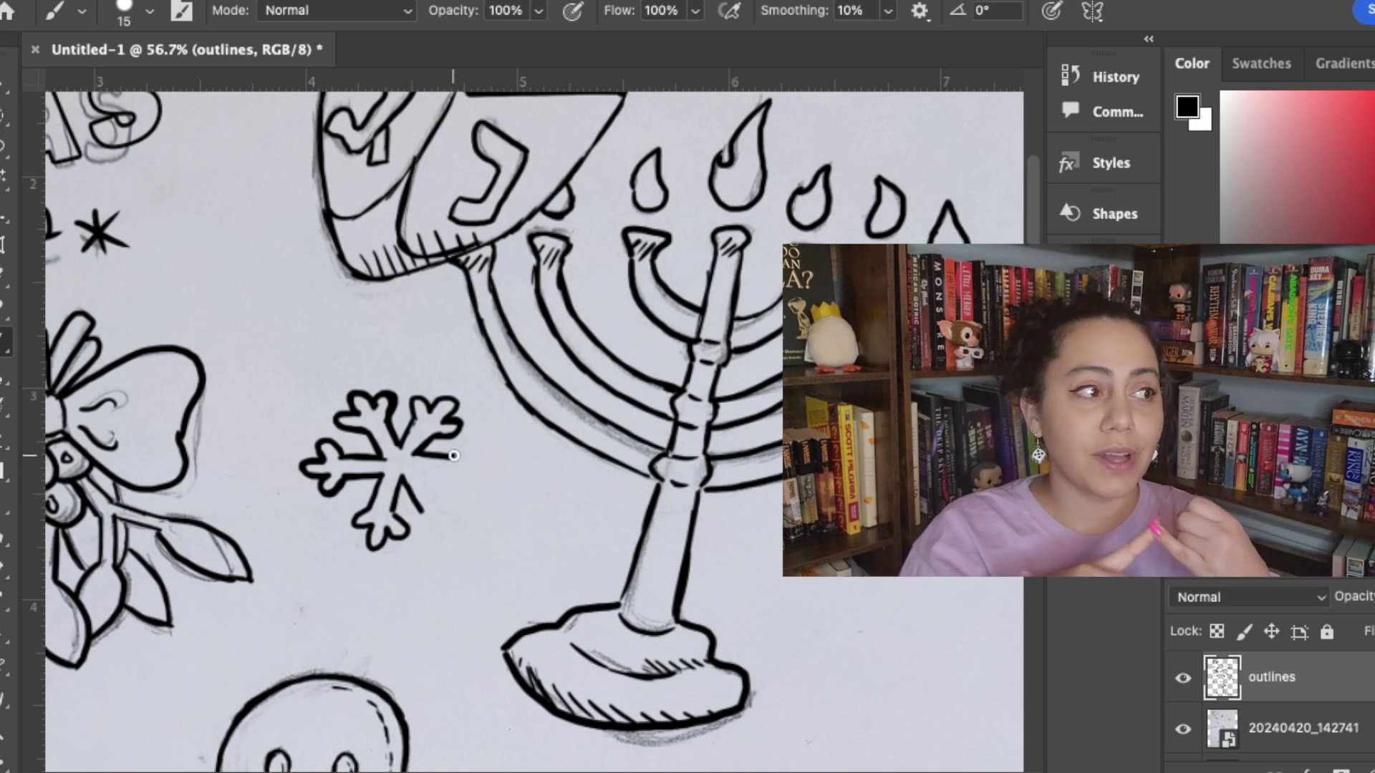
{"action": "mouse_move", "coordinate": [452, 489]}
{"action": "left_mouse_down"}
{"action": "mouse_move", "coordinate": [425, 484]}
{"action": "mouse_move", "coordinate": [449, 531]}
{"action": "mouse_move", "coordinate": [420, 513]}
{"action": "mouse_move", "coordinate": [413, 471]}
{"action": "mouse_move", "coordinate": [430, 474]}
{"action": "left_mouse_up"}
{"action": "key", "text": "v"}
{"action": "key", "text": "ctrl+z"}
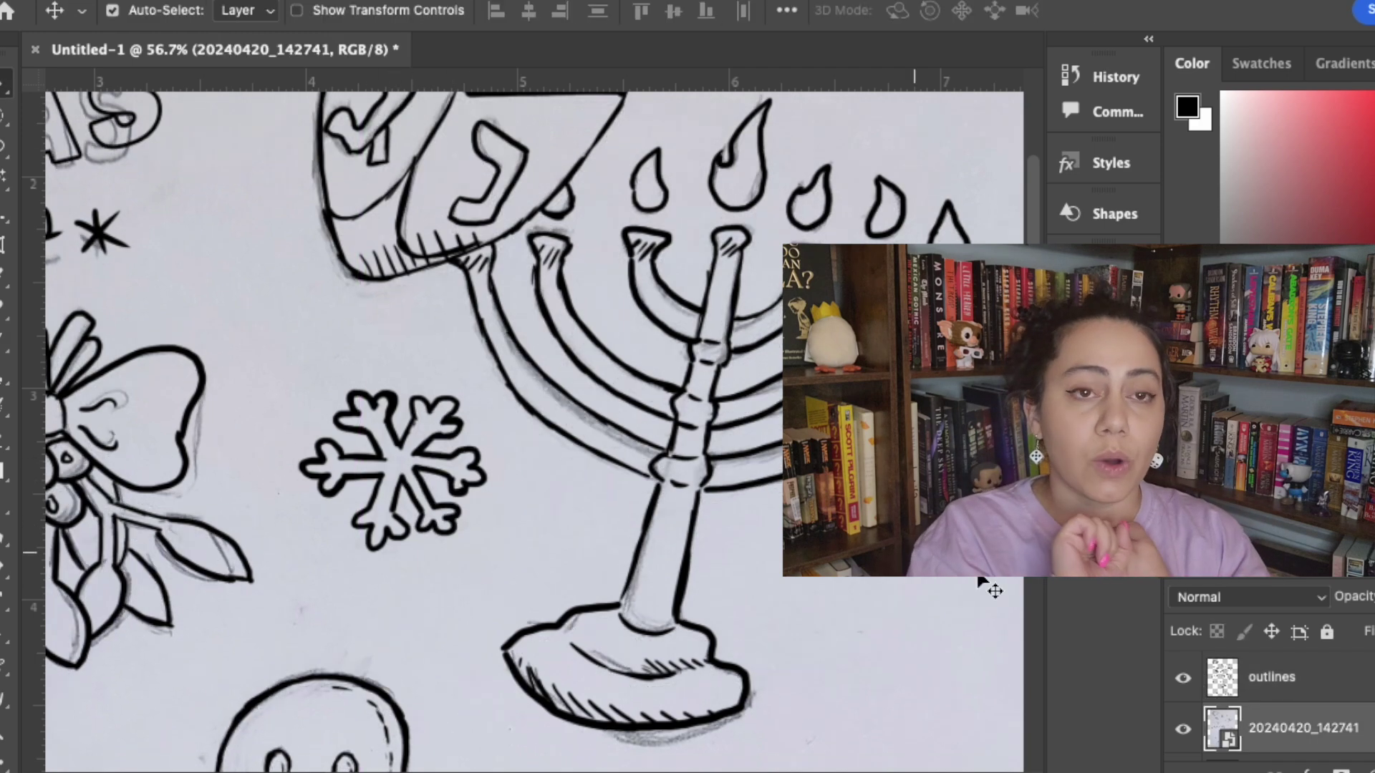
- Lasso the inked snowflake on the outlines layer and place a copy of it beside the menorah's base, above the latkes
{"action": "key", "text": "l"}
{"action": "mouse_move", "coordinate": [355, 367]}
{"action": "left_mouse_down"}
{"action": "mouse_move", "coordinate": [336, 508]}
{"action": "mouse_move", "coordinate": [354, 368]}
{"action": "left_mouse_up"}
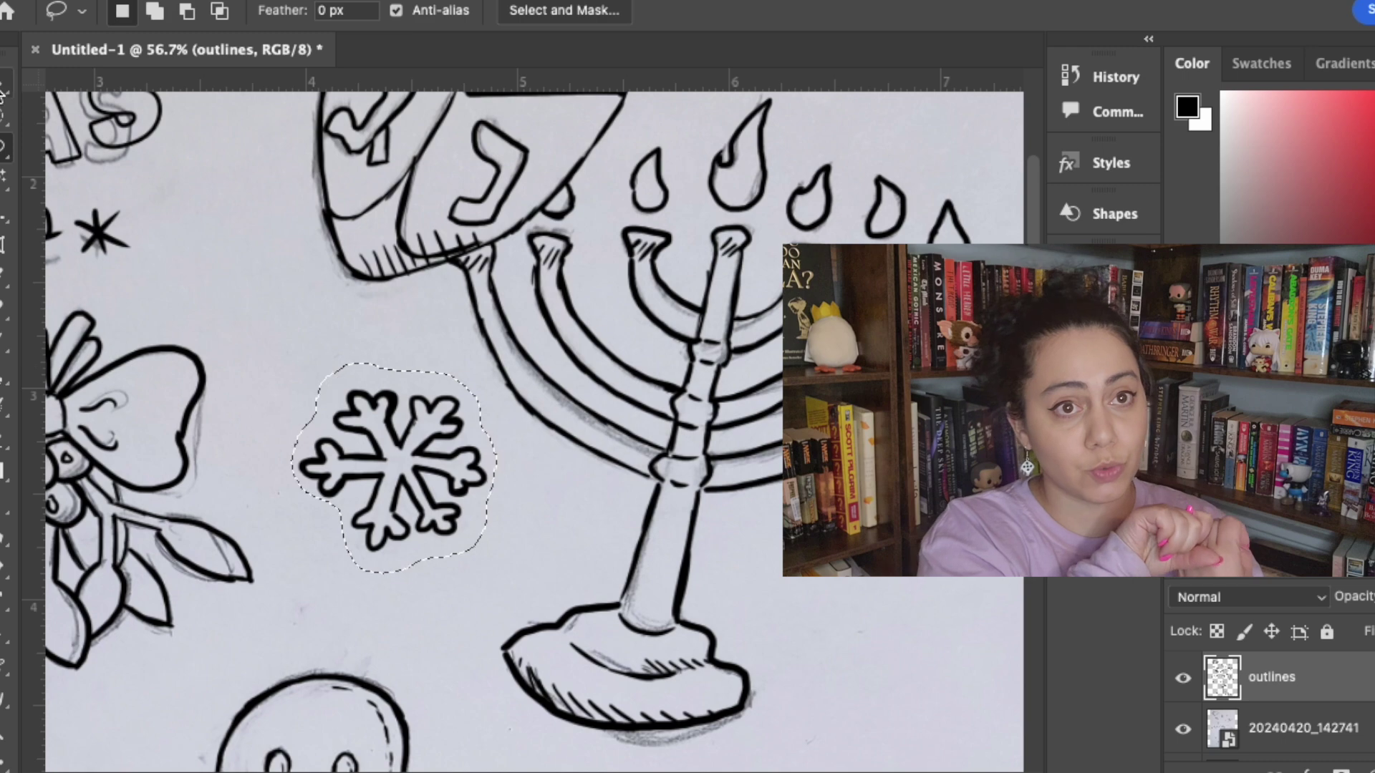
{"action": "key", "text": "v"}
{"action": "key", "text": "ctrl+j"}
{"action": "left_click_drag", "start_coordinate": [425, 447], "coordinate": [921, 597]}
{"action": "key", "text": "ctrl+z"}
- Paste another snowflake between the original and the menorah's base, scaled to about 68% width and 72% height and rotated about -41°
{"action": "key", "text": "ctrl+v"}
{"action": "left_click_drag", "start_coordinate": [539, 440], "coordinate": [476, 569]}
{"action": "key", "text": "ctrl+t"}
{"action": "left_click_drag", "start_coordinate": [389, 480], "coordinate": [450, 525]}
{"action": "left_click_drag", "start_coordinate": [601, 540], "coordinate": [562, 481]}
{"action": "left_click_drag", "start_coordinate": [506, 584], "coordinate": [517, 548]}
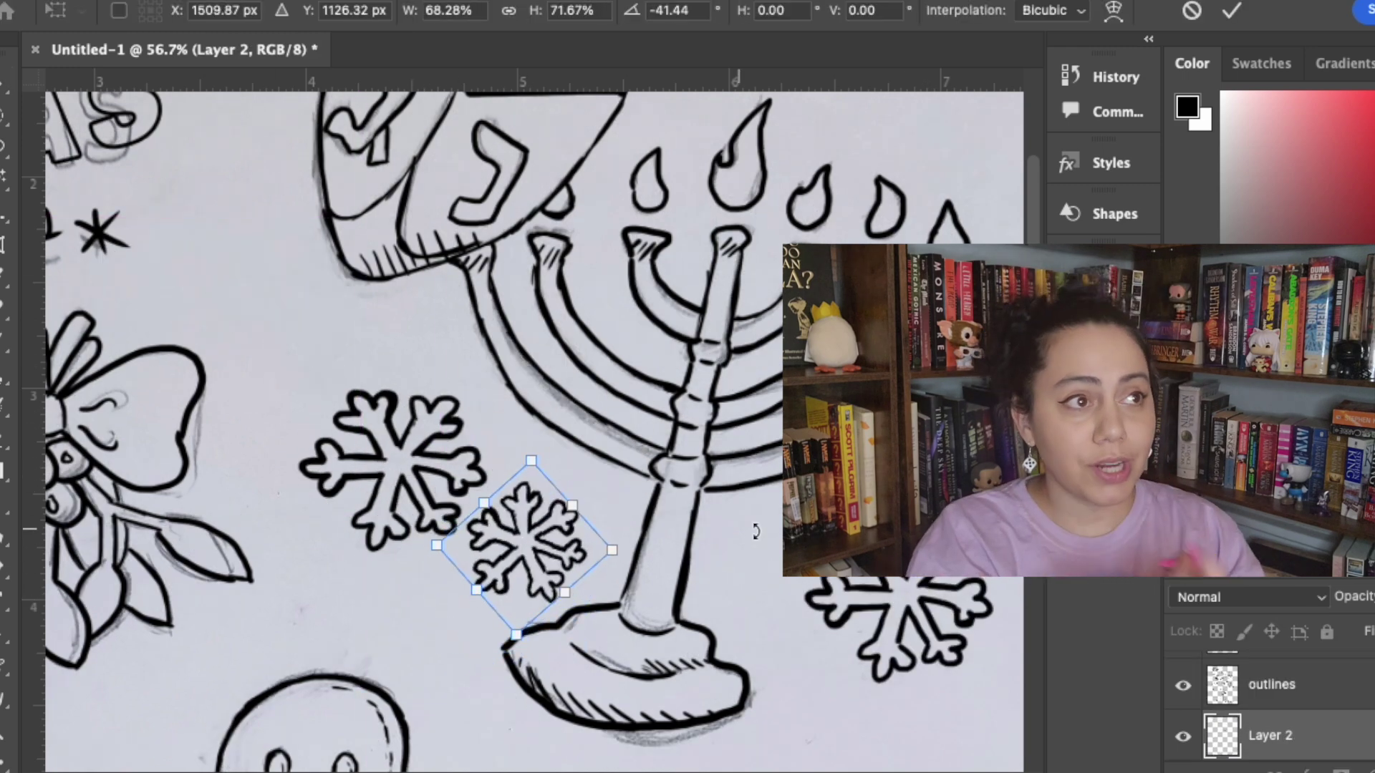
{"action": "key", "text": "super+minus"}
{"action": "key", "text": "super+minus"}
{"action": "key", "text": "super+minus"}
{"action": "key", "text": "super+minus"}
{"action": "key", "text": "Return"}
{"action": "left_click_drag", "start_coordinate": [542, 501], "coordinate": [581, 429]}
{"action": "key", "text": "super+z"}
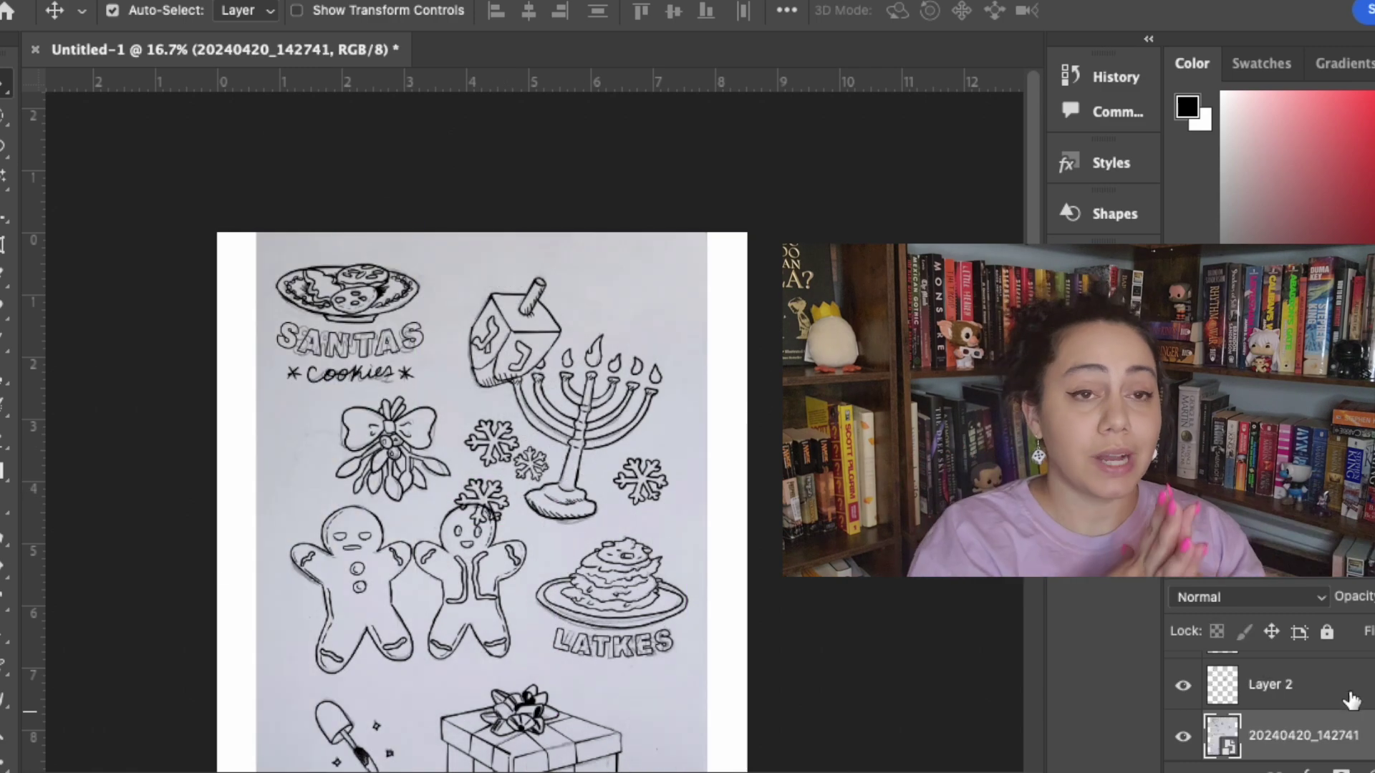
{"action": "left_click", "coordinate": [473, 505]}
{"action": "key", "text": "ctrl+z"}
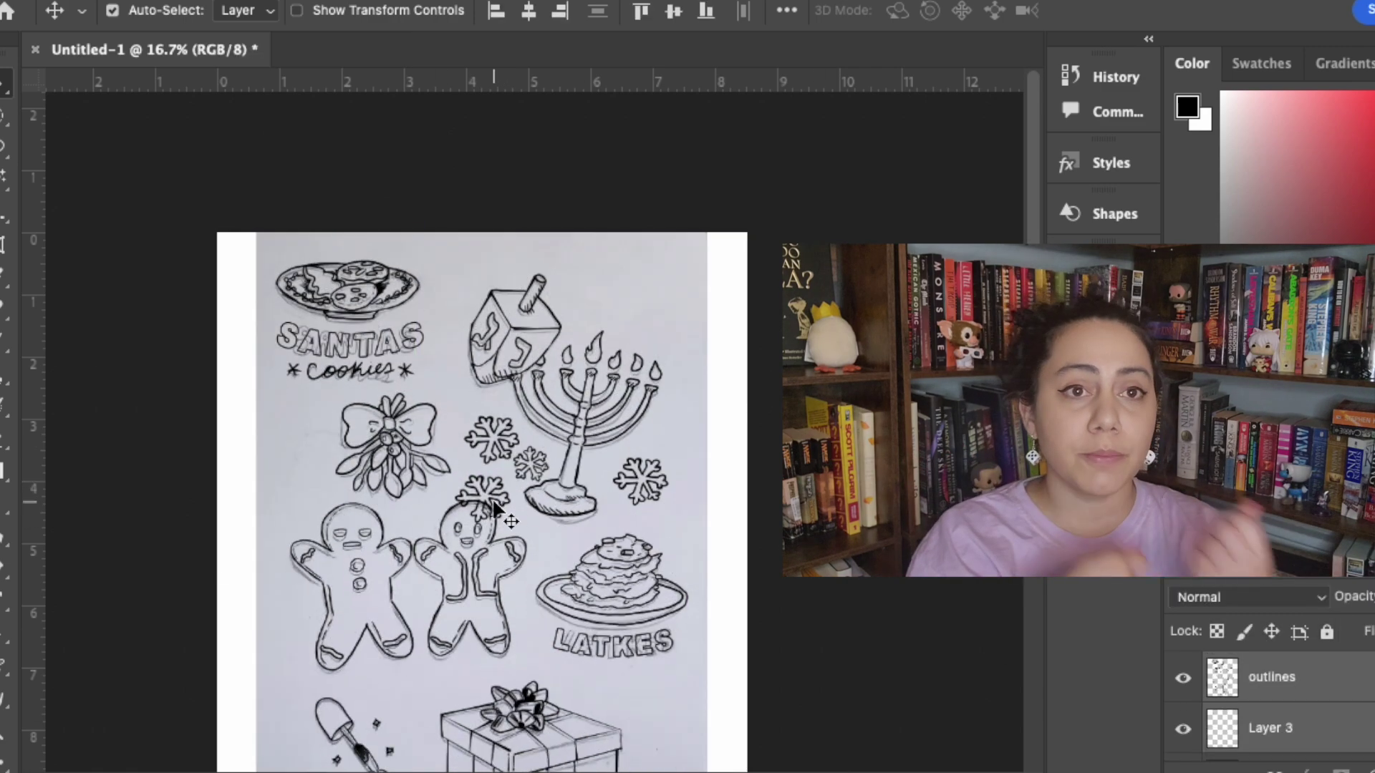
{"action": "key", "text": "ctrl+z"}
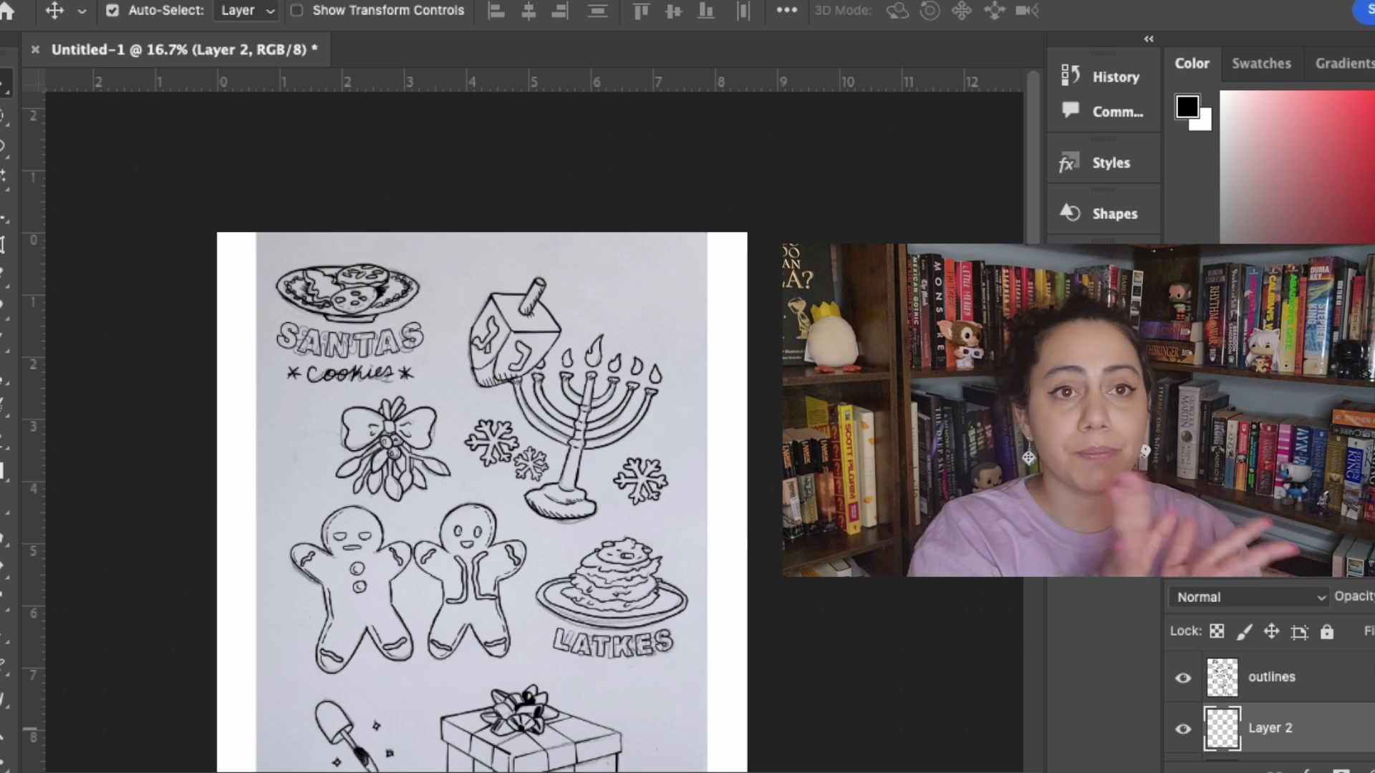
- Copy the original snowflake from the outlines layer and place it, slightly resized, right of the dreidel above the menorah's flames
{"action": "scroll", "coordinate": [1352, 669], "scroll_direction": "down", "scroll_amount": 2}
{"action": "left_click", "coordinate": [1333, 688]}
{"action": "scroll", "coordinate": [1329, 645], "scroll_direction": "up", "scroll_amount": 2}
{"action": "left_click", "coordinate": [1265, 715]}
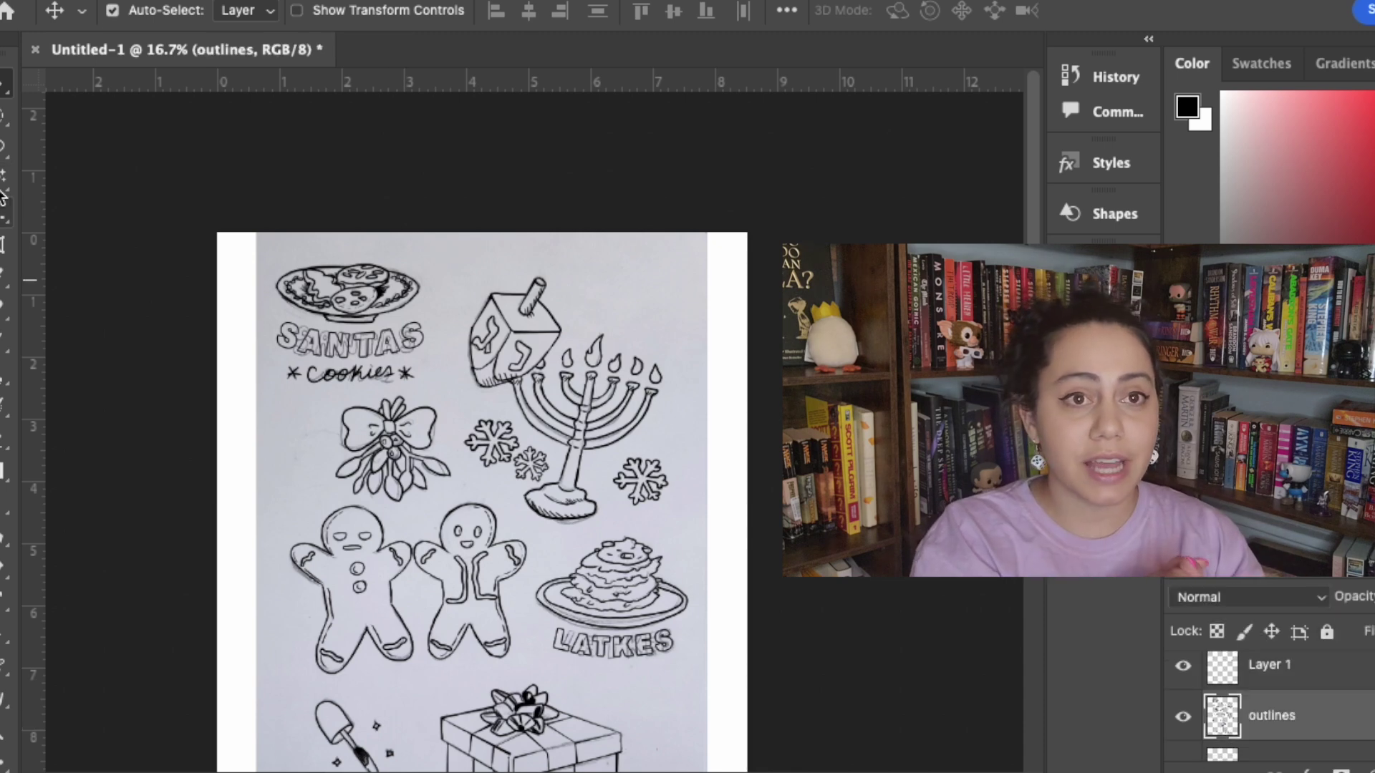
{"action": "key", "text": "l"}
{"action": "mouse_move", "coordinate": [458, 430]}
{"action": "left_mouse_down"}
{"action": "mouse_move", "coordinate": [510, 466]}
{"action": "mouse_move", "coordinate": [459, 433]}
{"action": "mouse_move", "coordinate": [497, 455]}
{"action": "mouse_move", "coordinate": [649, 248]}
{"action": "left_mouse_up"}
{"action": "key", "text": "ctrl+j"}
{"action": "key", "text": "v"}
{"action": "key", "text": "super+t"}
{"action": "mouse_move", "coordinate": [604, 305]}
{"action": "left_mouse_down"}
{"action": "mouse_move", "coordinate": [593, 295]}
{"action": "mouse_move", "coordinate": [605, 295]}
{"action": "left_mouse_up"}
{"action": "key", "text": "Return"}
- Paste a snowflake between the mistletoe and the left gingerbread figure and scale it down to fit near the sheet's edge
{"action": "key", "text": "super+v"}
{"action": "left_click_drag", "start_coordinate": [480, 501], "coordinate": [319, 493]}
{"action": "key", "text": "super+t"}
{"action": "left_click_drag", "start_coordinate": [351, 449], "coordinate": [319, 430]}
{"action": "key", "text": "Return"}
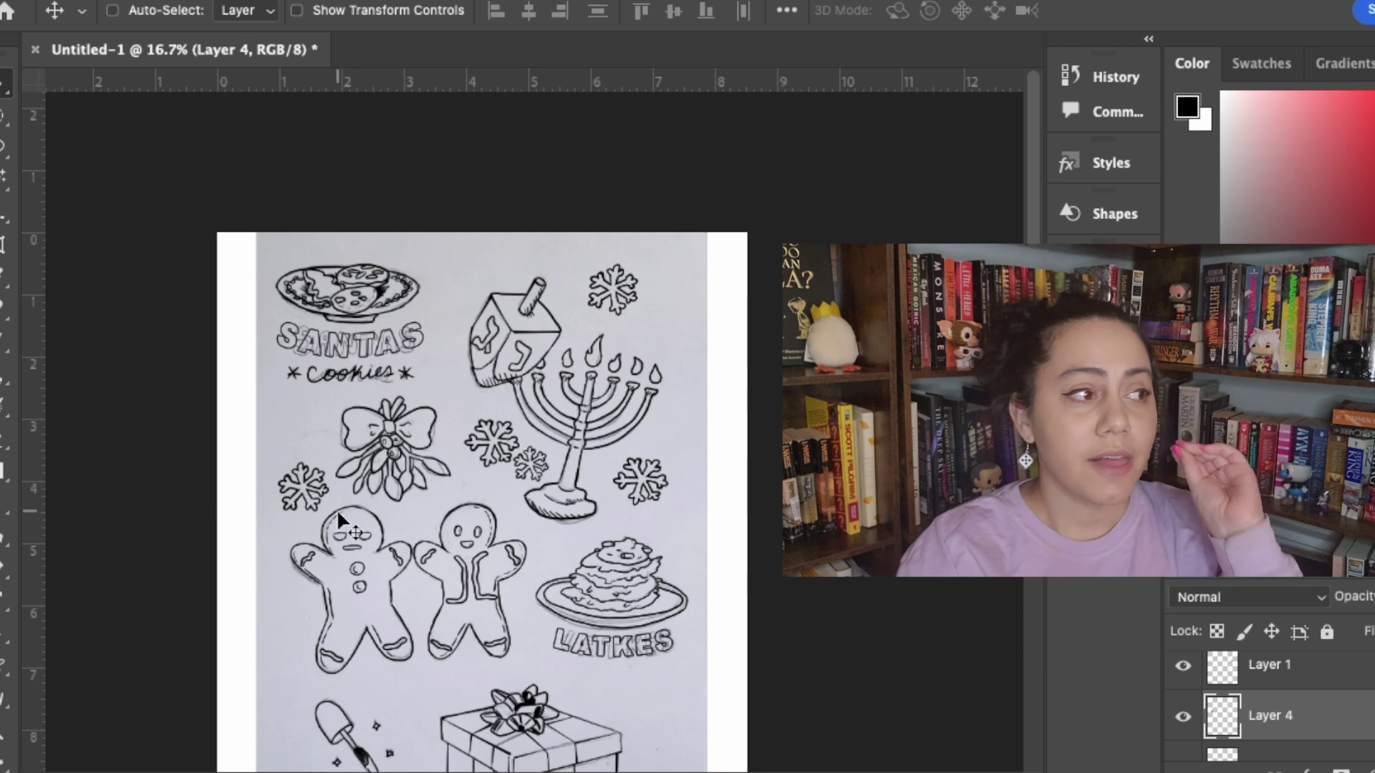
- Paste a snowflake into the gap between the cookie plate and the dreidel and shrink it to a small filler
{"action": "key", "text": "super+v"}
{"action": "left_click_drag", "start_coordinate": [478, 509], "coordinate": [450, 289]}
{"action": "key", "text": "super+t"}
{"action": "key", "text": "Return"}
- Duplicate a snowflake and place it as a smaller companion beside the large one in the sheet's upper right corner
{"action": "key", "text": "ctrl+j"}
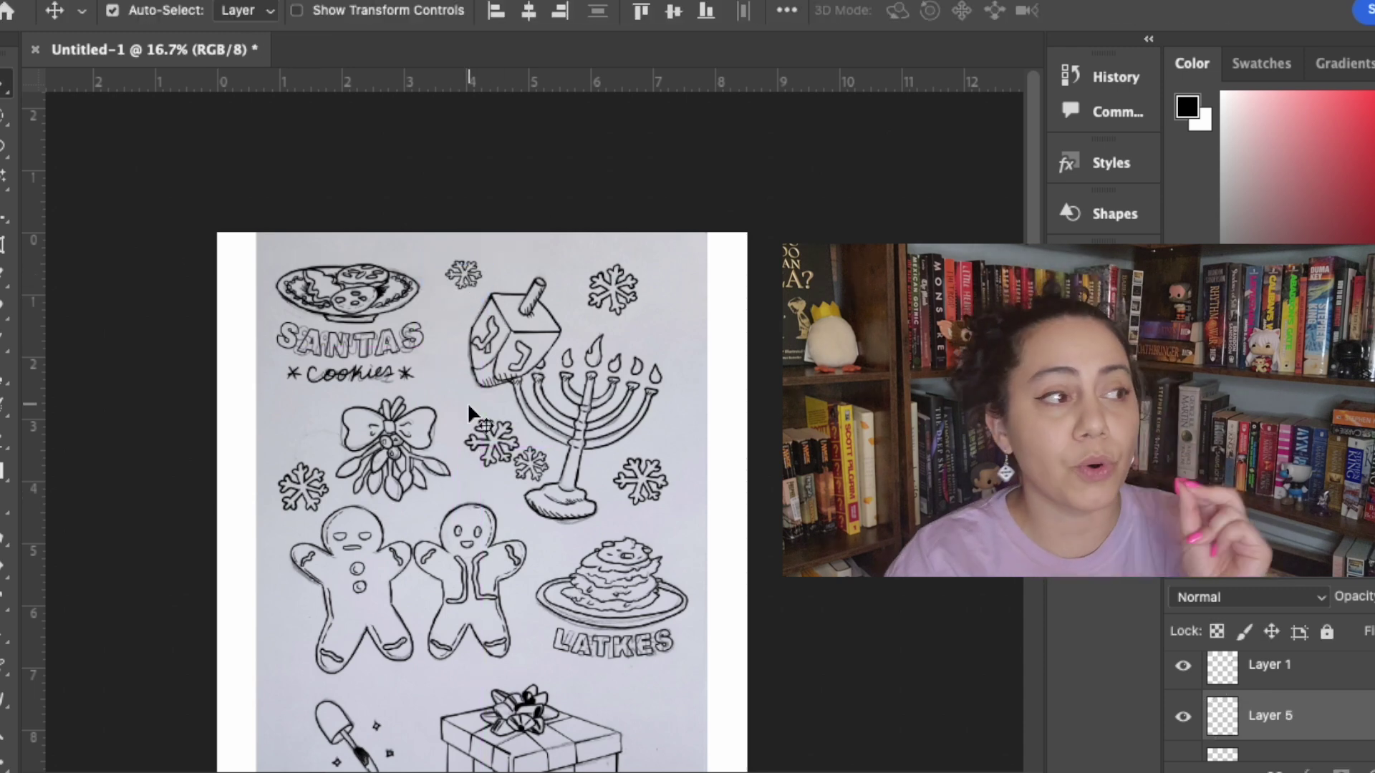
{"action": "left_click_drag", "start_coordinate": [467, 402], "coordinate": [655, 328]}
{"action": "key", "text": "super+t"}
{"action": "left_click_drag", "start_coordinate": [704, 295], "coordinate": [671, 274]}
{"action": "key", "text": "Return"}
- Paste a large snowflake under the LATKES lettering, beside the gift box's bow
{"action": "scroll", "coordinate": [577, 464], "scroll_direction": "down", "scroll_amount": 3}
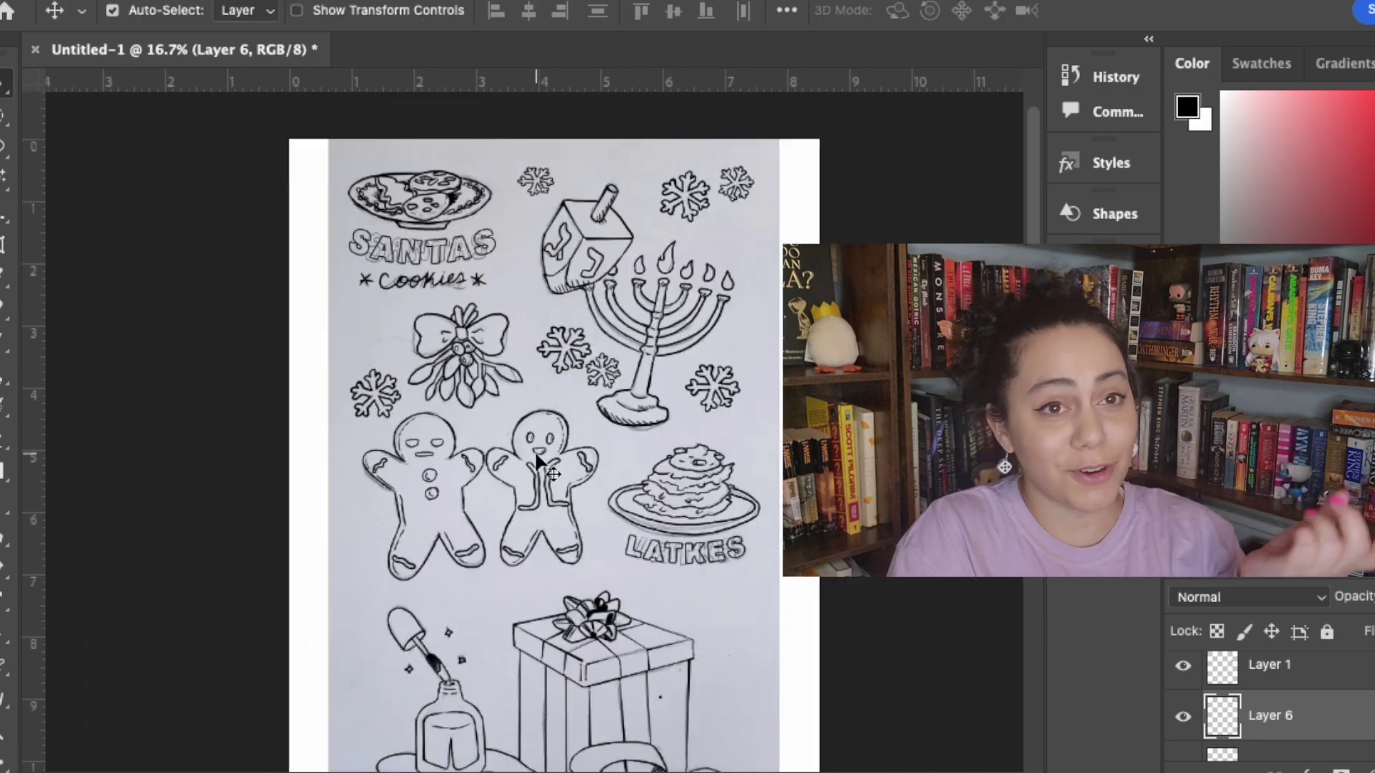
{"action": "key", "text": "super+v"}
{"action": "key", "text": "super+t"}
{"action": "left_click_drag", "start_coordinate": [541, 451], "coordinate": [637, 597]}
{"action": "key", "text": "Return"}
- Paste a snowflake below the right gingerbread figure, left of the gift box's bow, and scale it down
{"action": "key", "text": "super+v"}
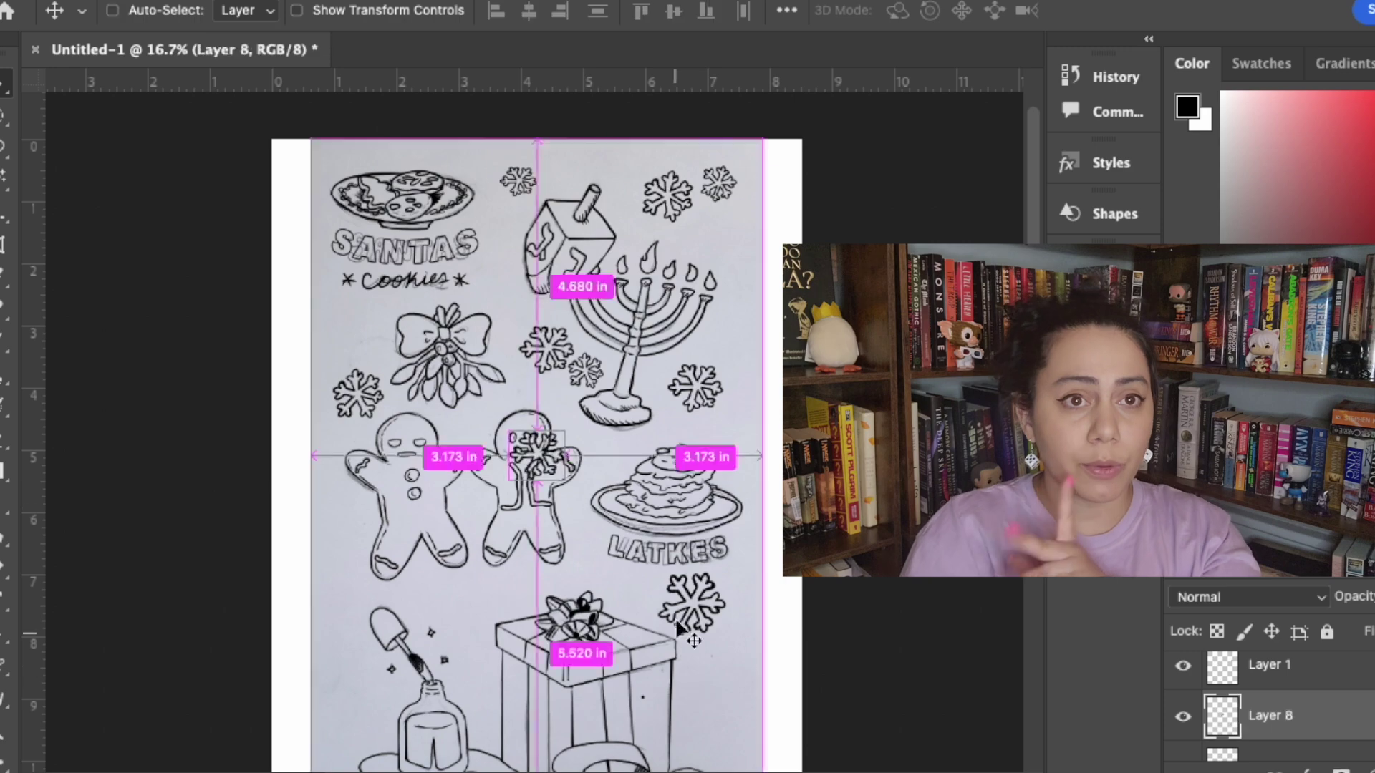
{"action": "key", "text": "super+t"}
{"action": "left_click_drag", "start_coordinate": [528, 451], "coordinate": [518, 574]}
{"action": "key", "text": "Return"}
- Duplicate a snowflake and place it next to the small one by the bow, scaled to 50% width and 59.17% height
{"action": "key", "text": "ctrl+j"}
{"action": "key", "text": "ctrl+t"}
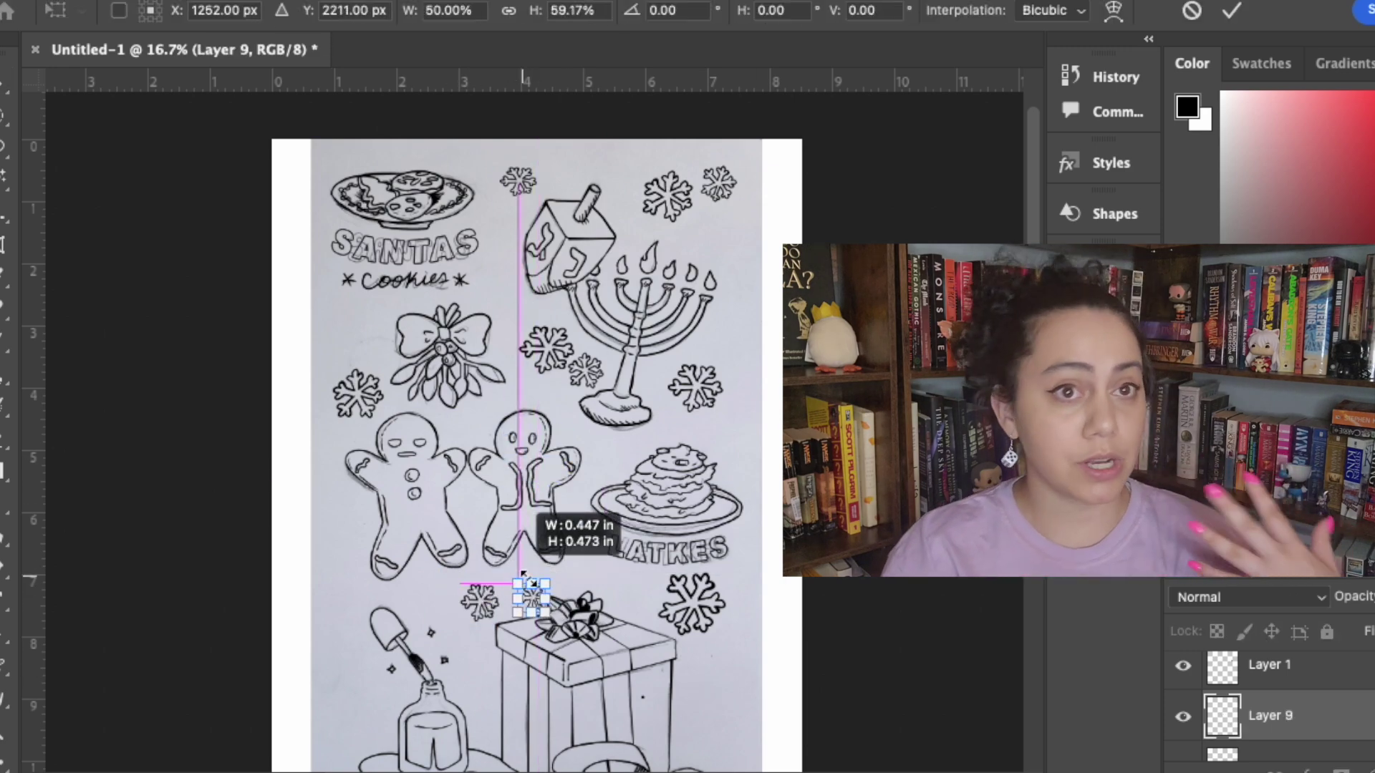
{"action": "key", "text": "super+plus"}
{"action": "key", "text": "super+plus"}
{"action": "scroll", "coordinate": [534, 605], "scroll_direction": "down", "scroll_amount": 3}
{"action": "left_click_drag", "start_coordinate": [362, 460], "coordinate": [325, 443]}
{"action": "key", "text": "super+minus"}
{"action": "key", "text": "super+minus"}
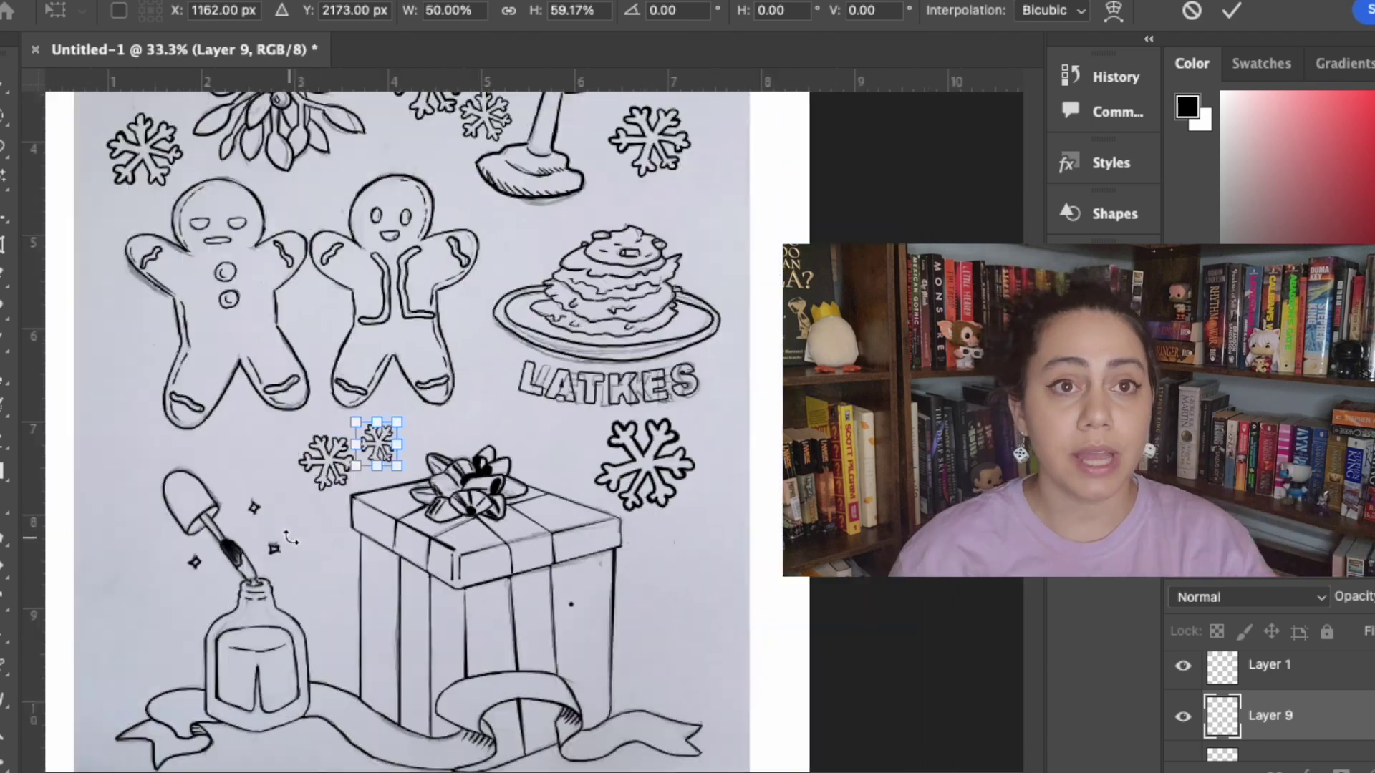
{"action": "key", "text": "Return"}
- Duplicate a snowflake and place it small on the left of the pair below the gingerbread figures, forming a row of three
{"action": "scroll", "coordinate": [290, 512], "scroll_direction": "up", "scroll_amount": 2}
{"action": "key", "text": "ctrl+j"}
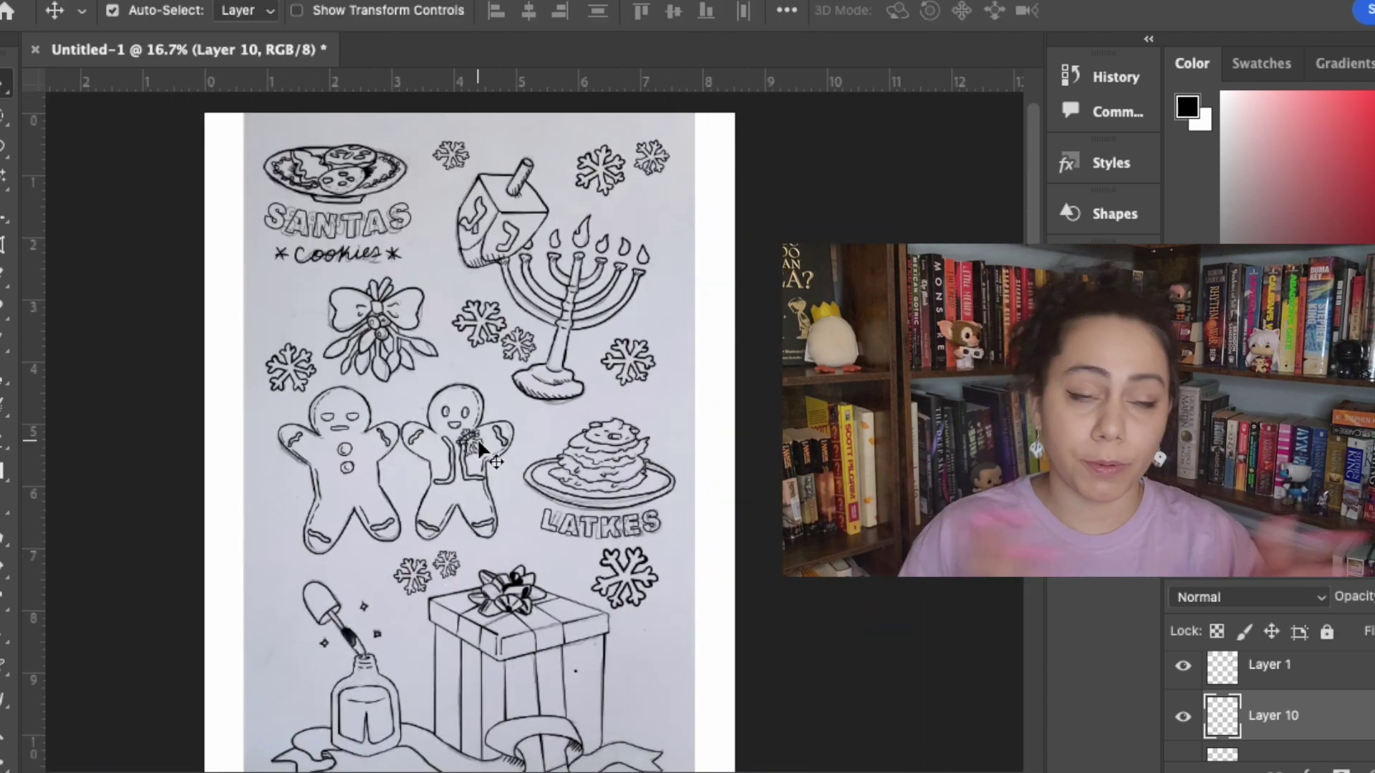
{"action": "key", "text": "ctrl+t"}
{"action": "key", "text": "Return"}
{"action": "left_click_drag", "start_coordinate": [406, 521], "coordinate": [363, 552]}
{"action": "key", "text": "ctrl+t"}
{"action": "key", "text": "Return"}
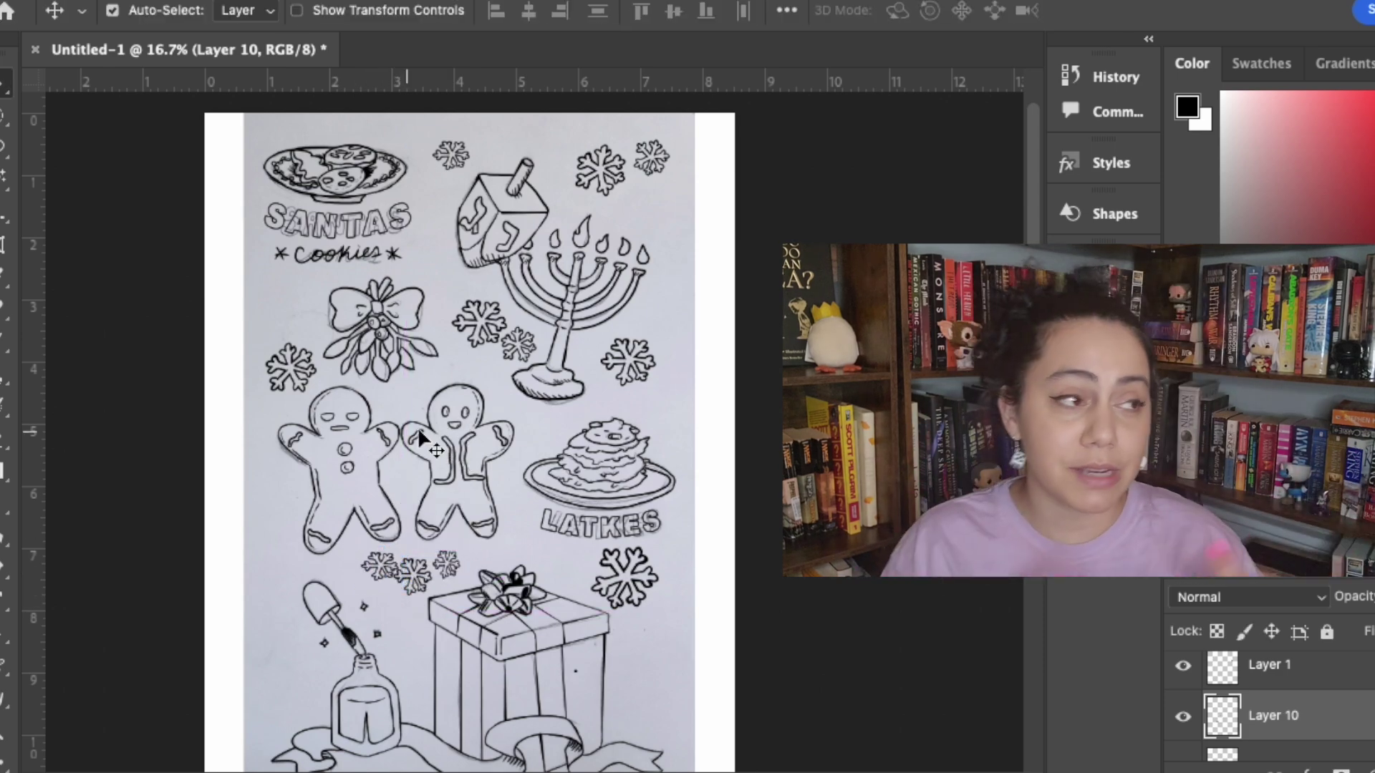
- Paste a snowflake into the space left of the brush bottle and scale it down slightly
{"action": "scroll", "coordinate": [1003, 617], "scroll_direction": "down", "scroll_amount": 4}
{"action": "scroll", "coordinate": [1003, 617], "scroll_direction": "up", "scroll_amount": 4}
{"action": "key", "text": "super+v"}
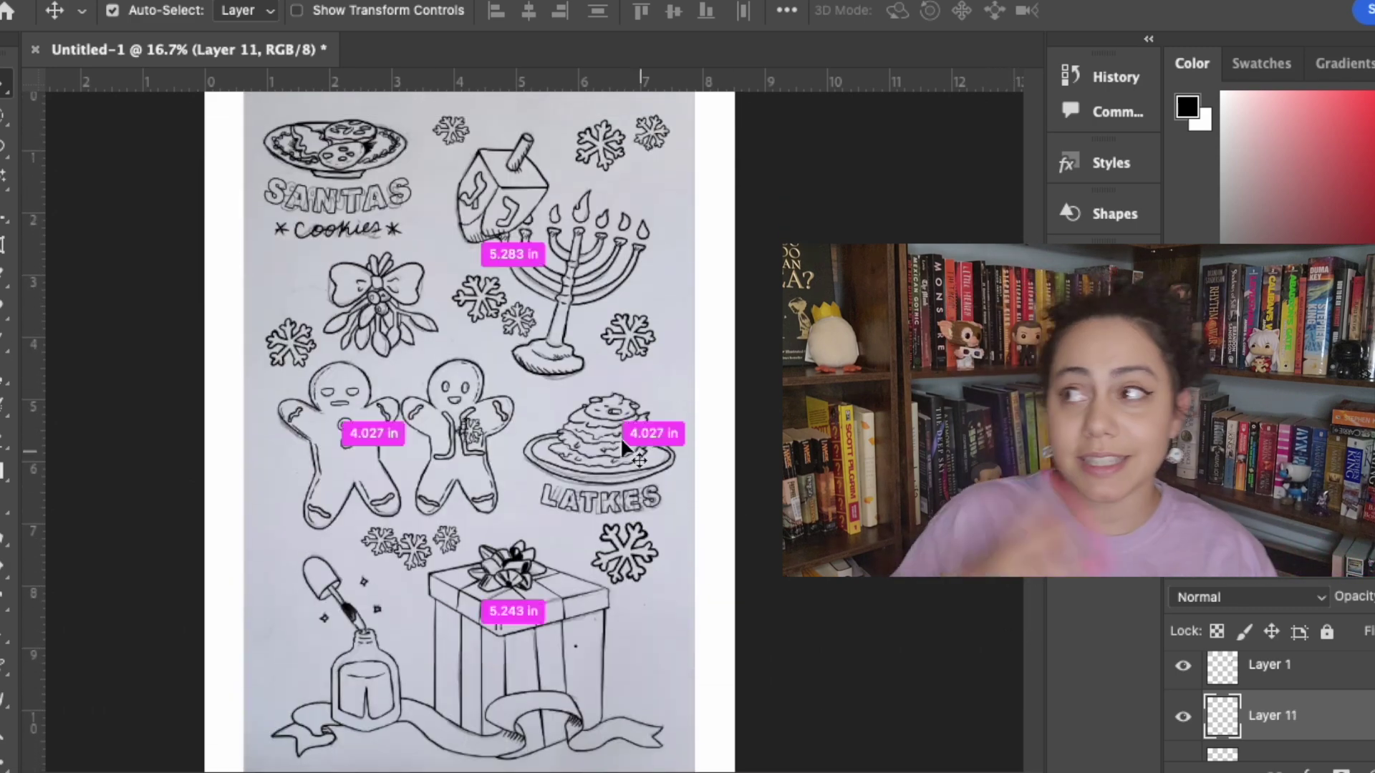
{"action": "key", "text": "super+t"}
{"action": "key", "text": "Return"}
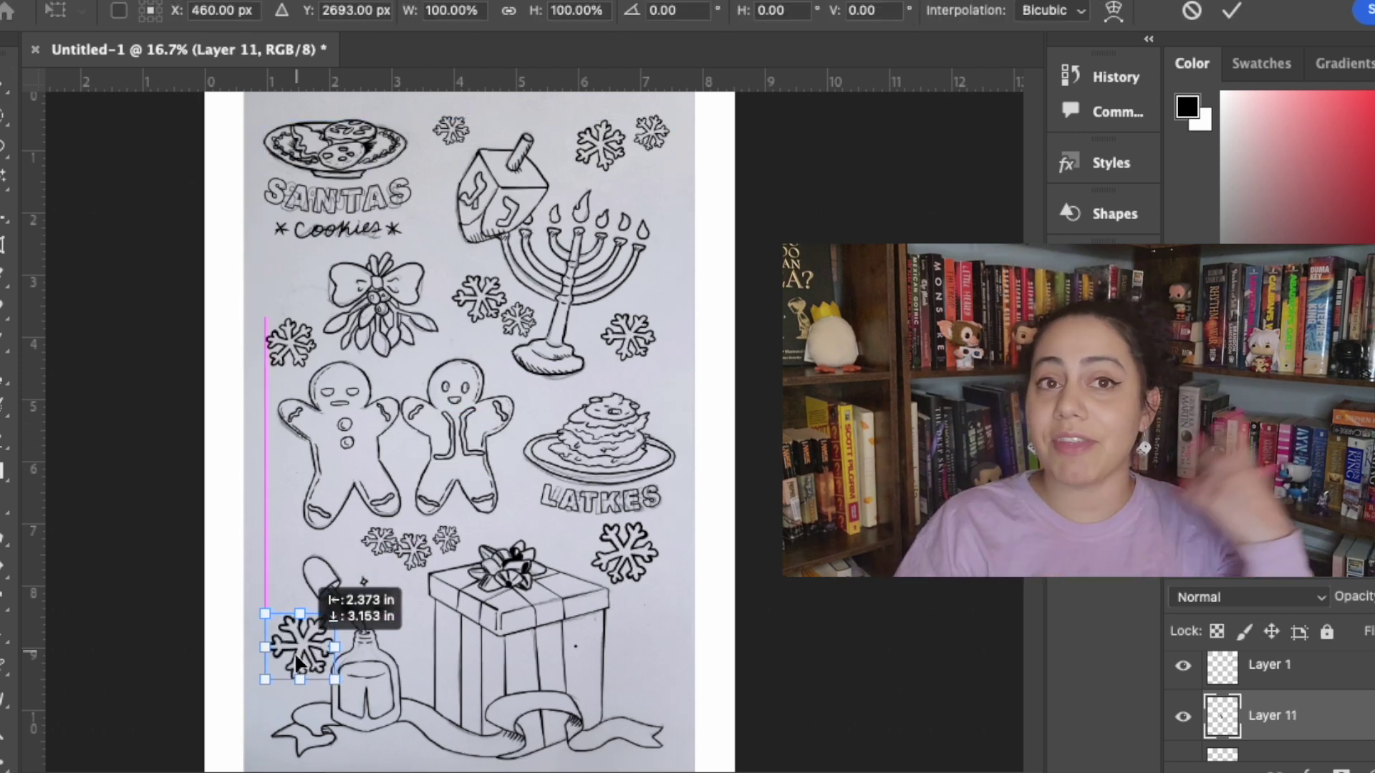
{"action": "left_click_drag", "start_coordinate": [262, 679], "coordinate": [287, 657]}
{"action": "key", "text": "Return"}
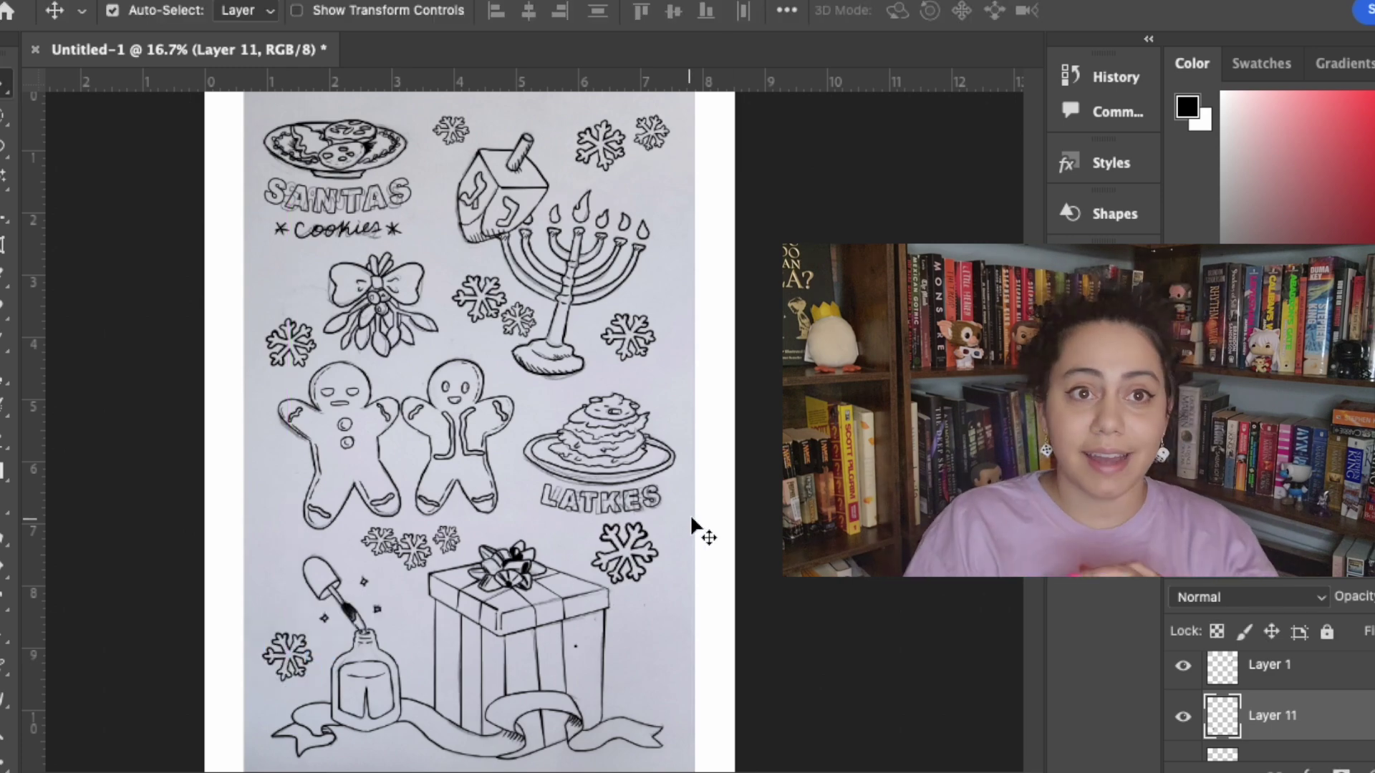
- Set the COFFEE OVER APPLES text to 72 pt, then scale it to 130.44% width and 126.30% height across the sheet's middle
{"action": "scroll", "coordinate": [570, 571], "scroll_direction": "left", "scroll_amount": 3}
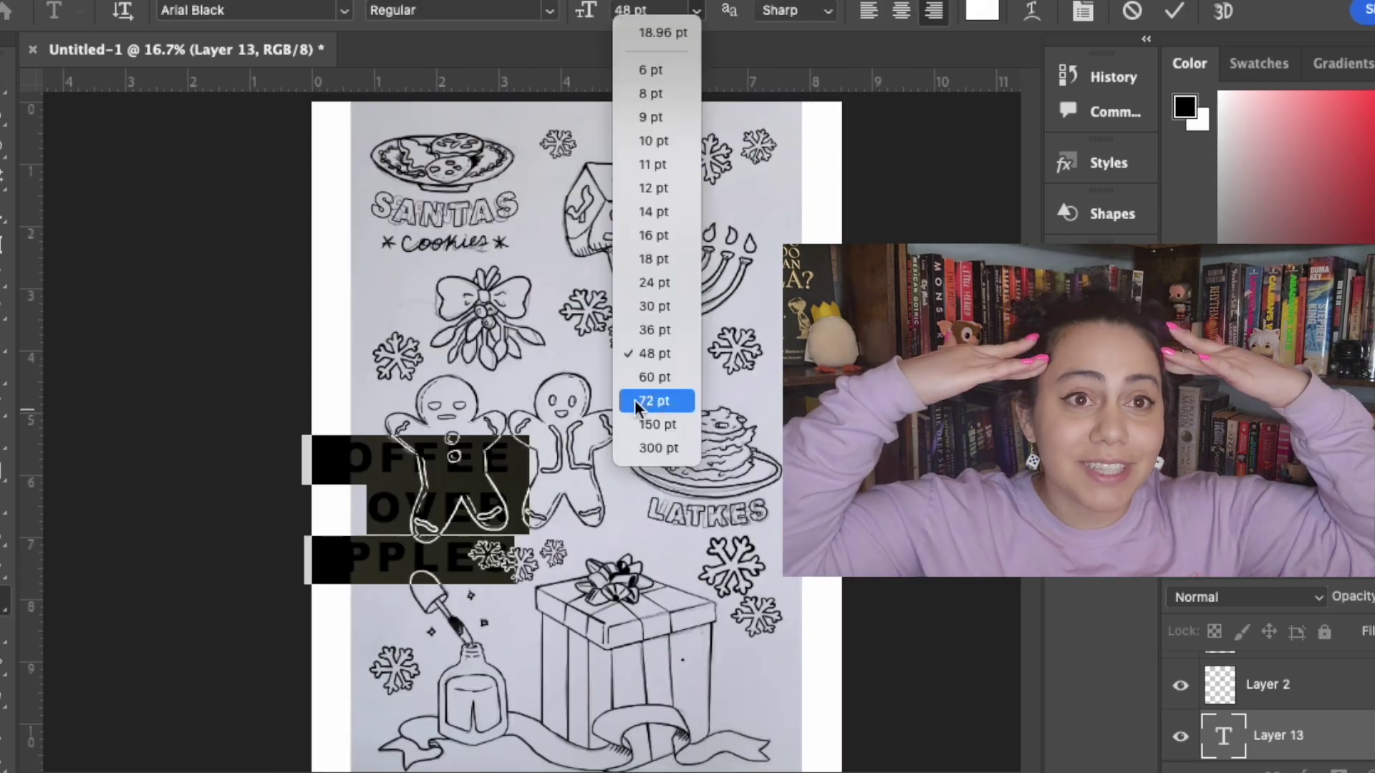
{"action": "left_click", "coordinate": [653, 401]}
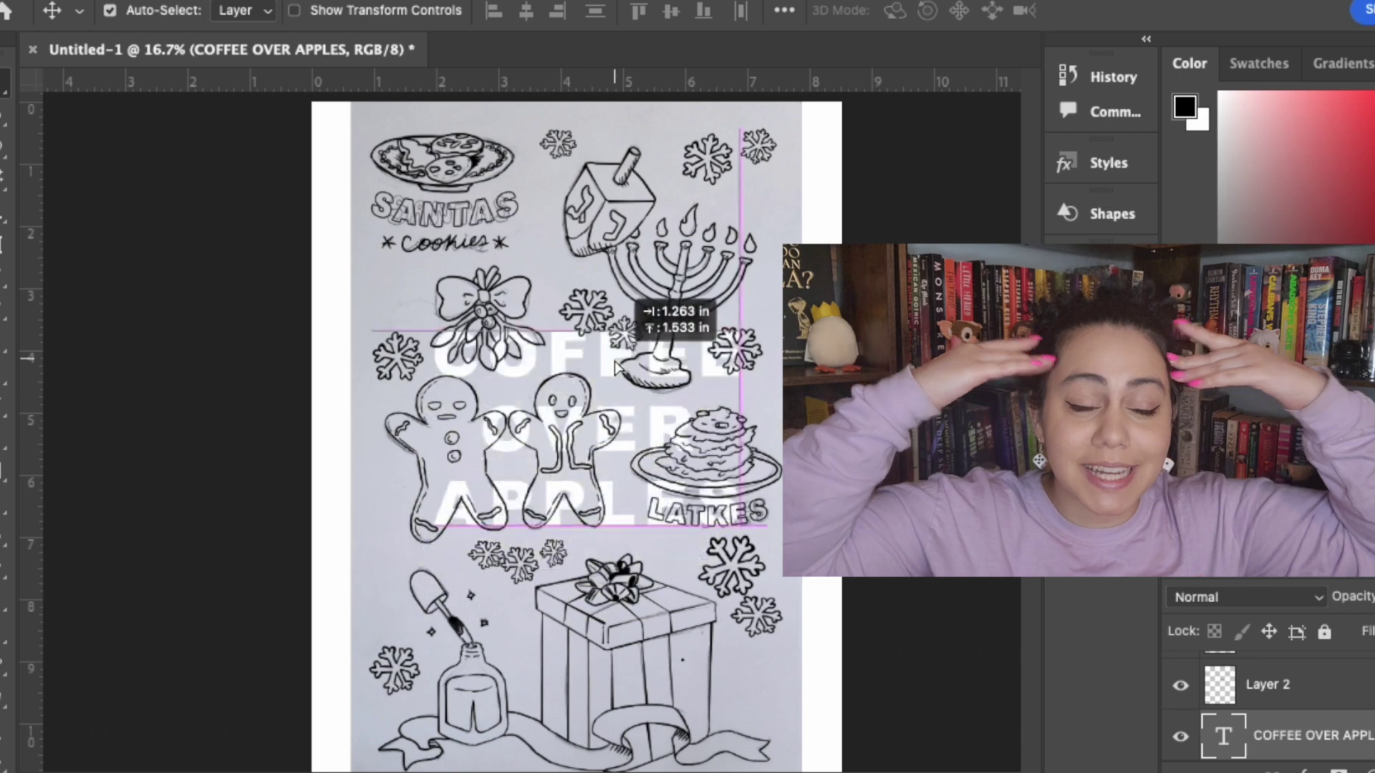
{"action": "left_click_drag", "start_coordinate": [465, 333], "coordinate": [469, 405]}
{"action": "key", "text": "super+t"}
{"action": "left_click_drag", "start_coordinate": [404, 364], "coordinate": [483, 390]}
{"action": "left_click_drag", "start_coordinate": [372, 335], "coordinate": [351, 325]}
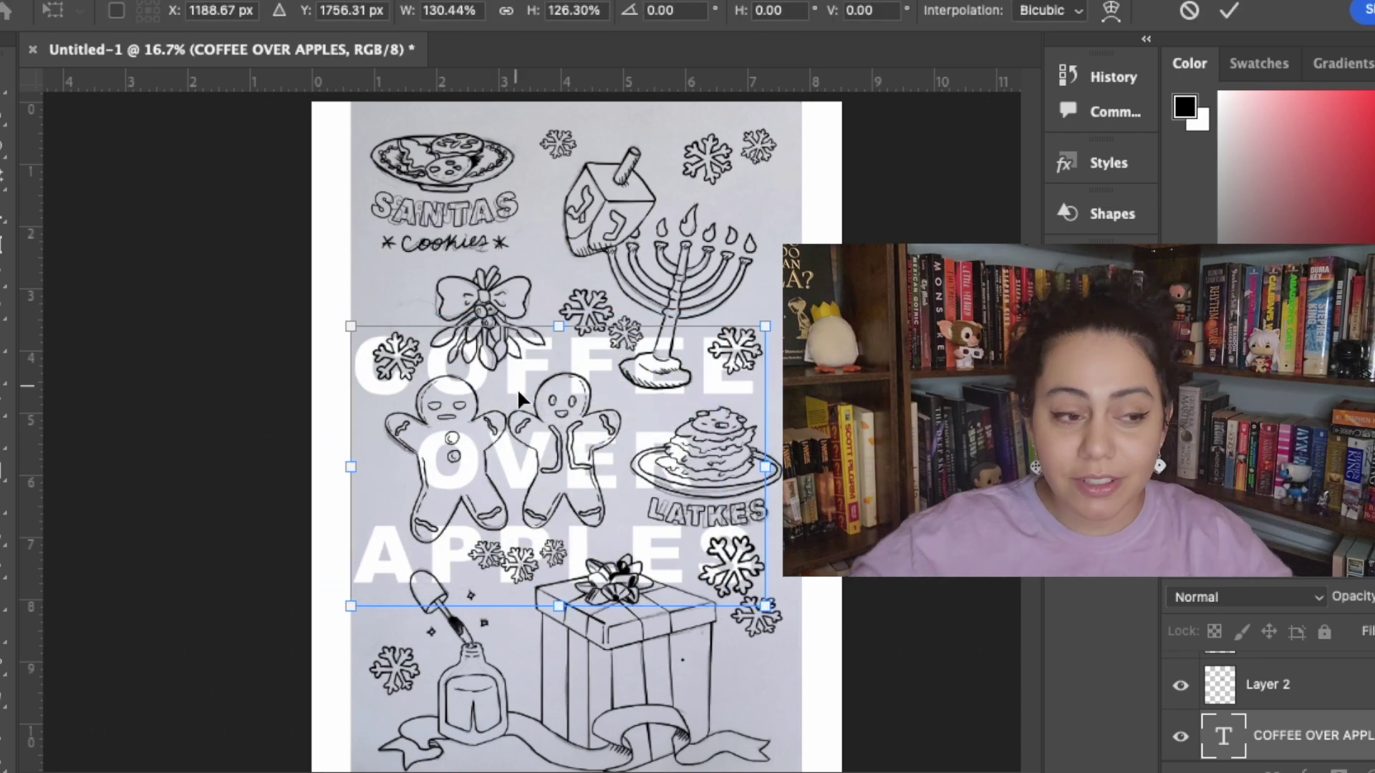
{"action": "left_click_drag", "start_coordinate": [519, 394], "coordinate": [528, 403]}
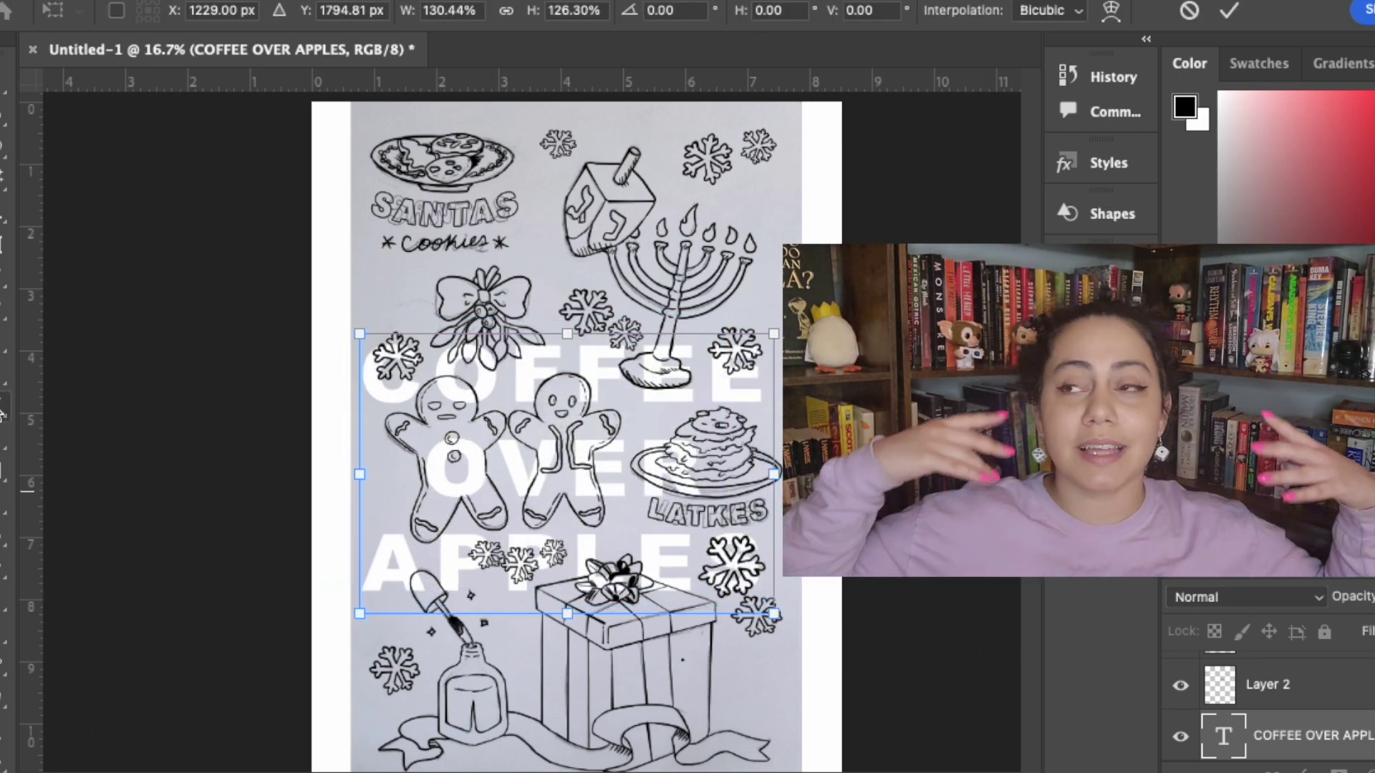
{"action": "key", "text": "Return"}
- Recolour the COFFEE OVER APPLES text black
{"action": "double_click", "coordinate": [1346, 736]}
{"action": "left_click", "coordinate": [448, 380]}
{"action": "left_click", "coordinate": [956, 136]}
{"action": "left_click", "coordinate": [701, 569]}
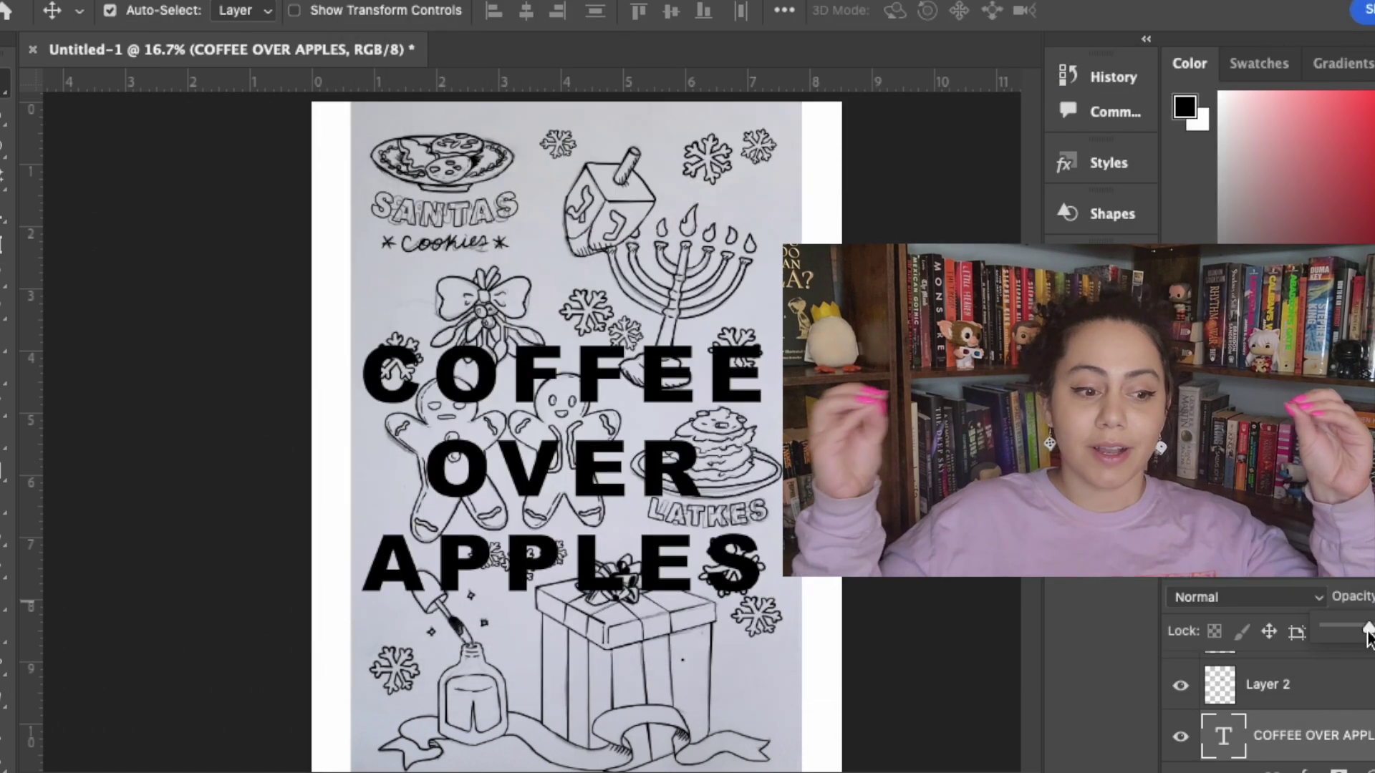
- Lower the text layer's opacity to a faint grey watermark and hide the scanned sketch layer 20240420_142741
{"action": "mouse_move", "coordinate": [1366, 629]}
{"action": "left_mouse_down"}
{"action": "mouse_move", "coordinate": [1333, 627]}
{"action": "mouse_move", "coordinate": [1351, 630]}
{"action": "left_mouse_up"}
{"action": "scroll", "coordinate": [1316, 718], "scroll_direction": "down", "scroll_amount": 2}
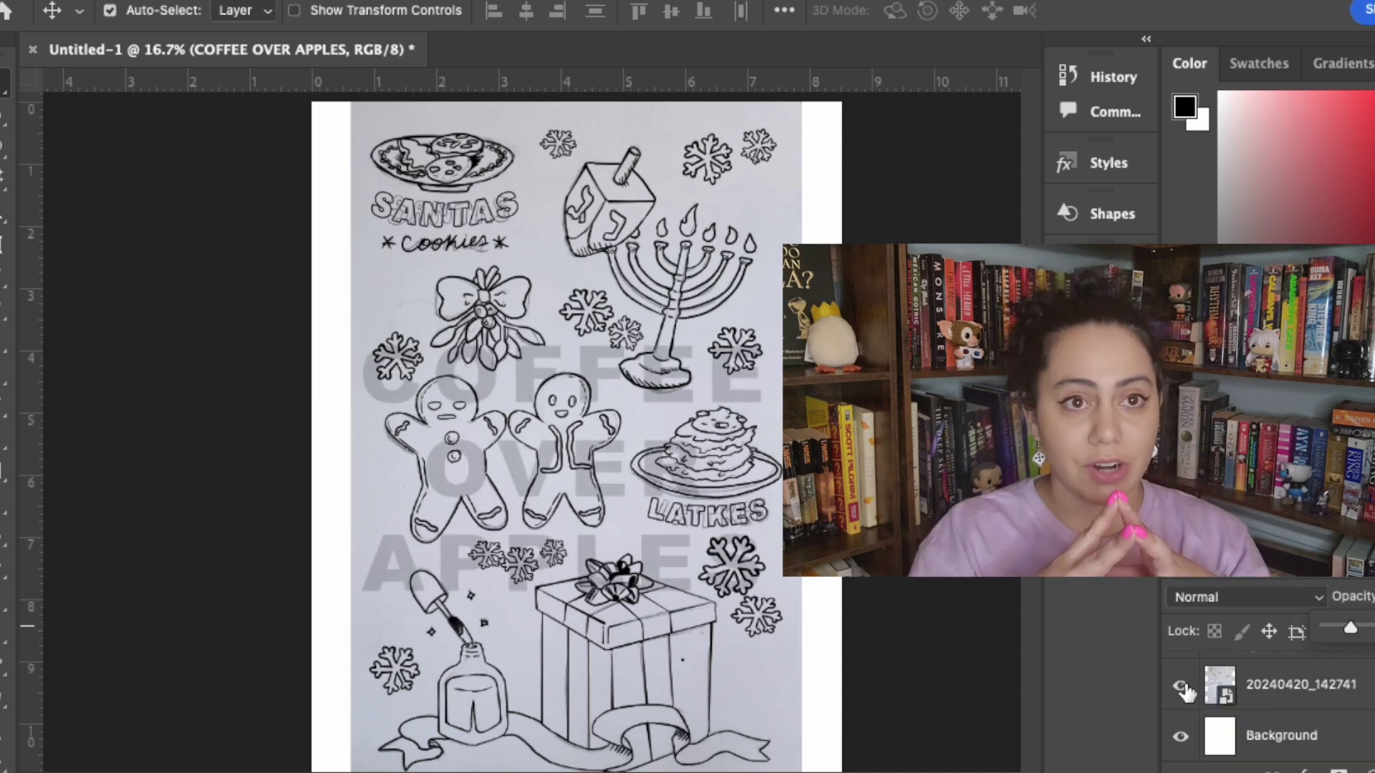
{"action": "left_click", "coordinate": [1180, 685]}
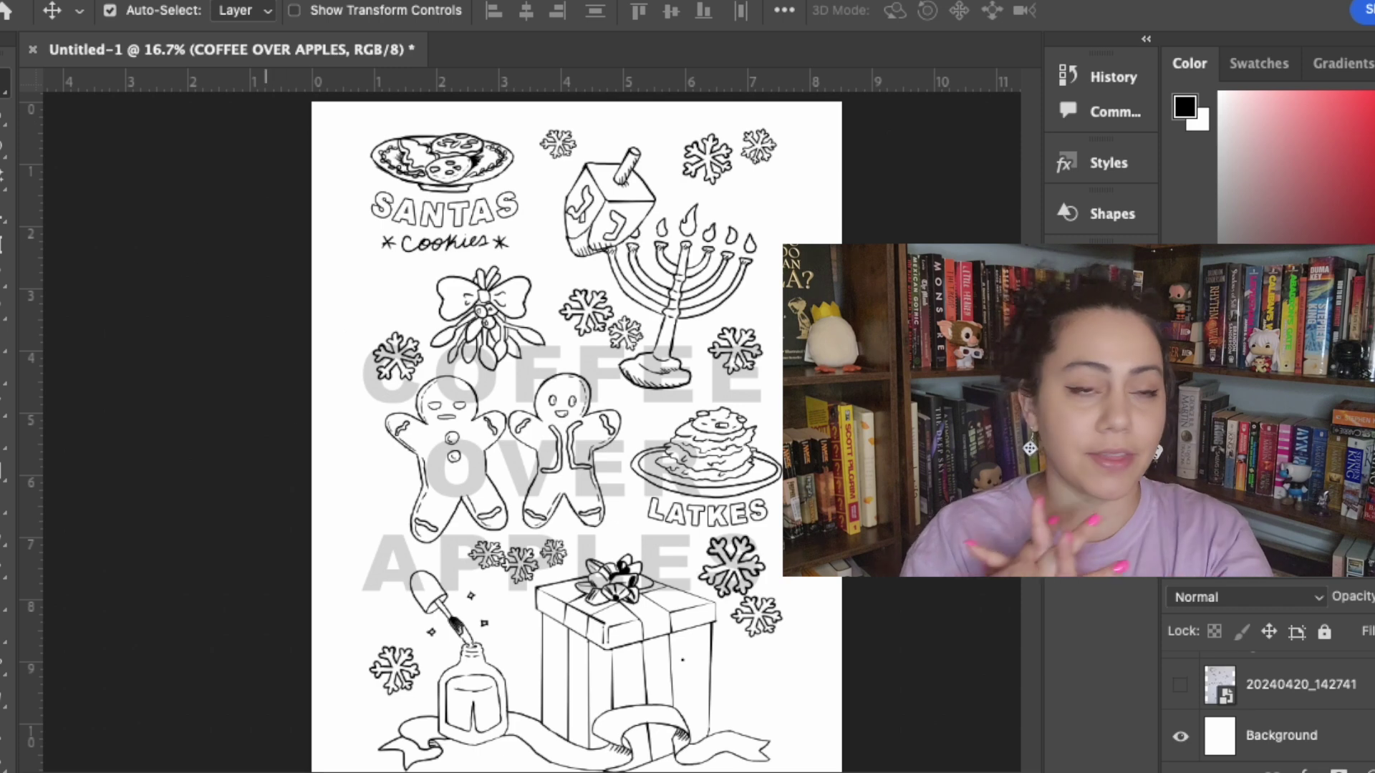